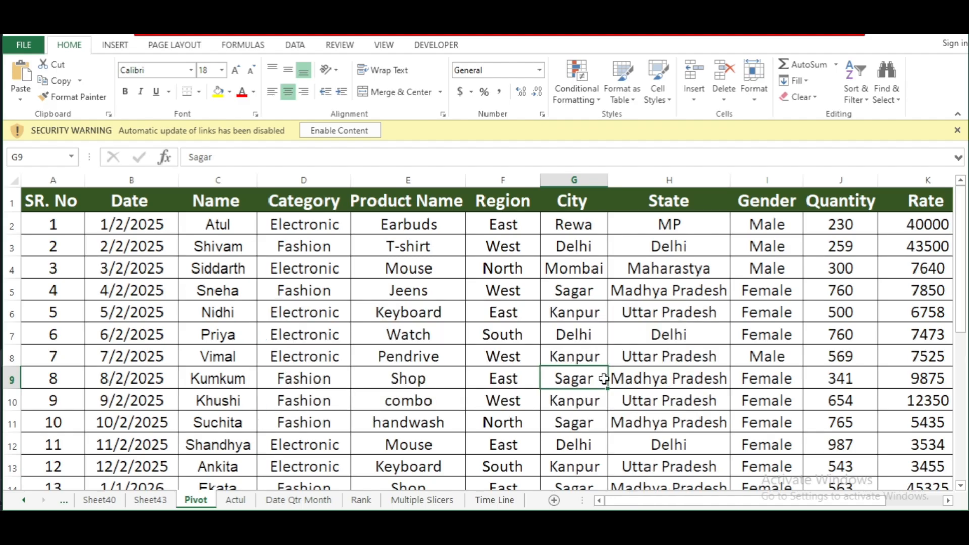
Examine the sales data on the Pivot sheet across its columns, from SR. No to Amount
click(649, 364)
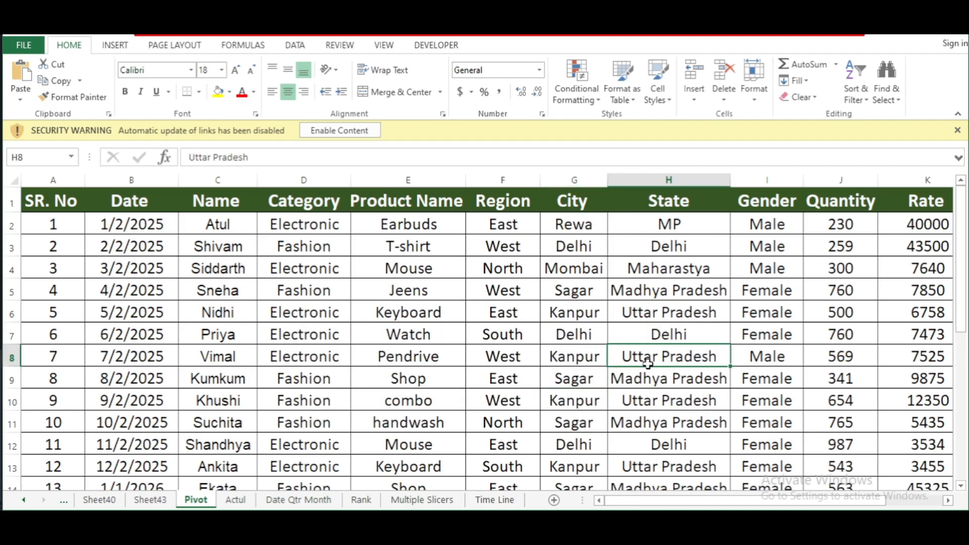
click(493, 359)
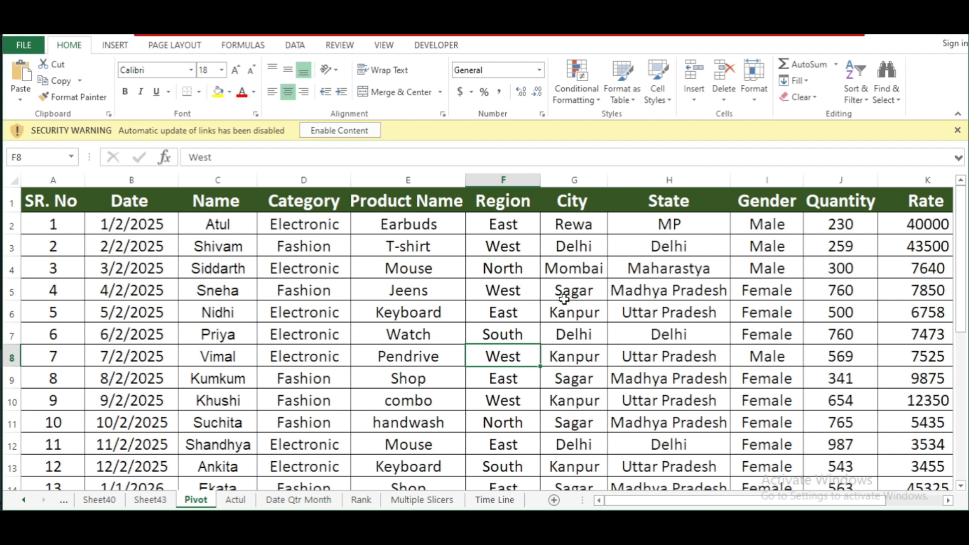
click(222, 261)
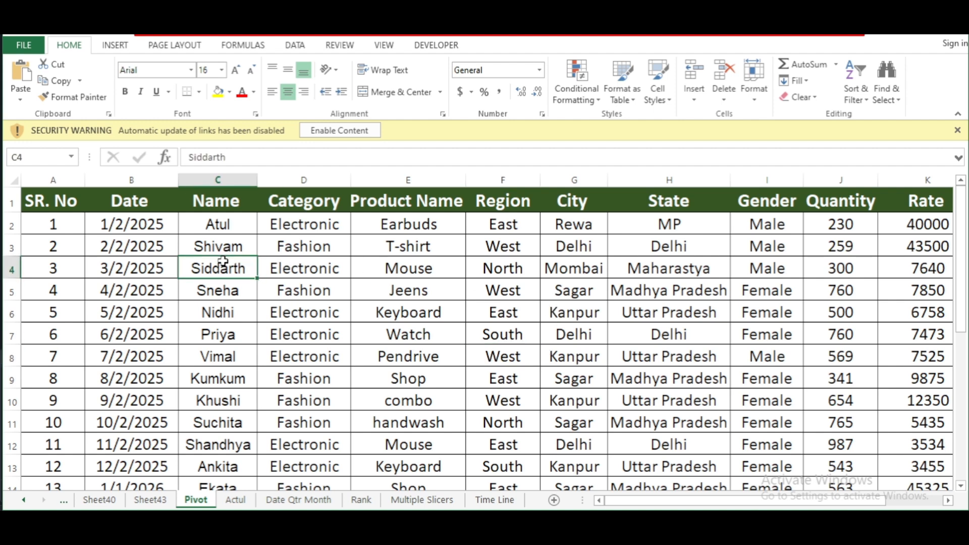
click(443, 320)
click(222, 295)
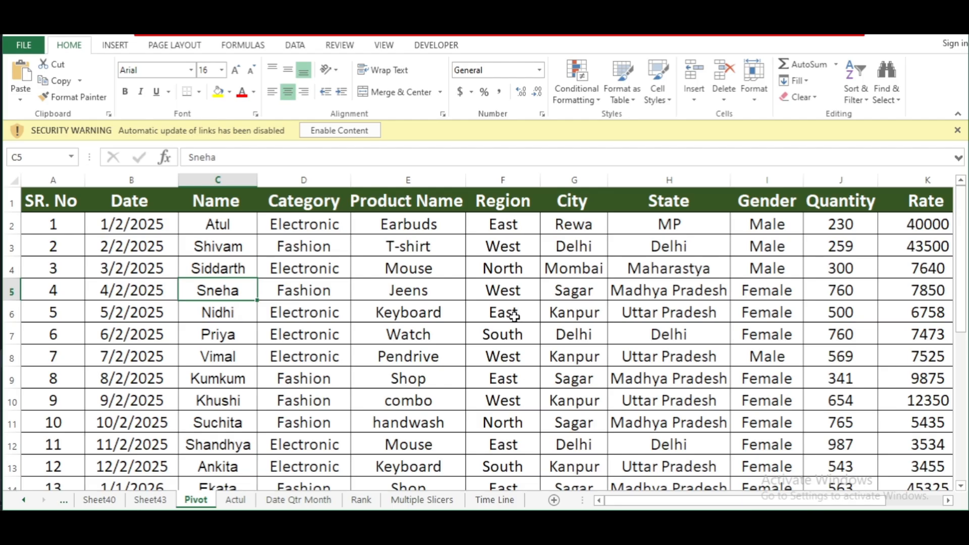
click(493, 313)
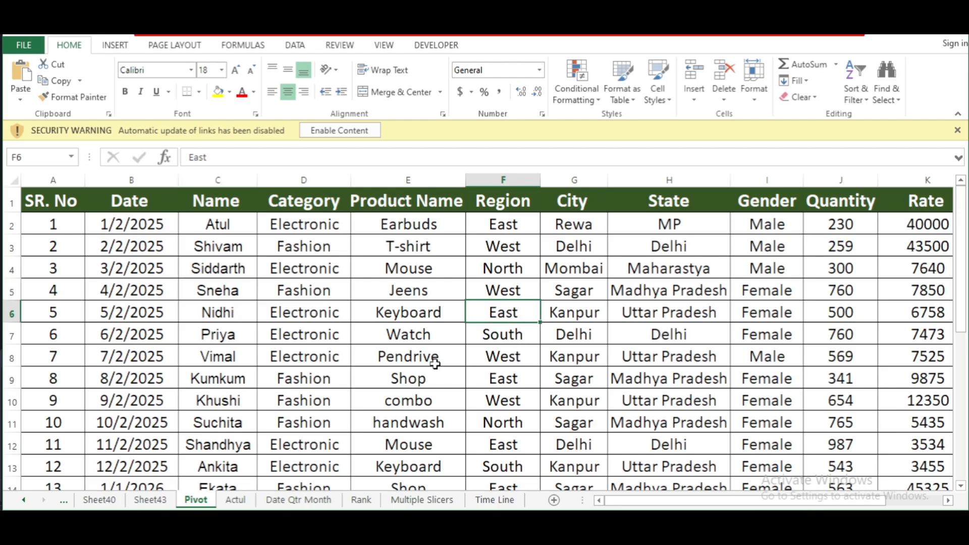
click(370, 328)
click(434, 421)
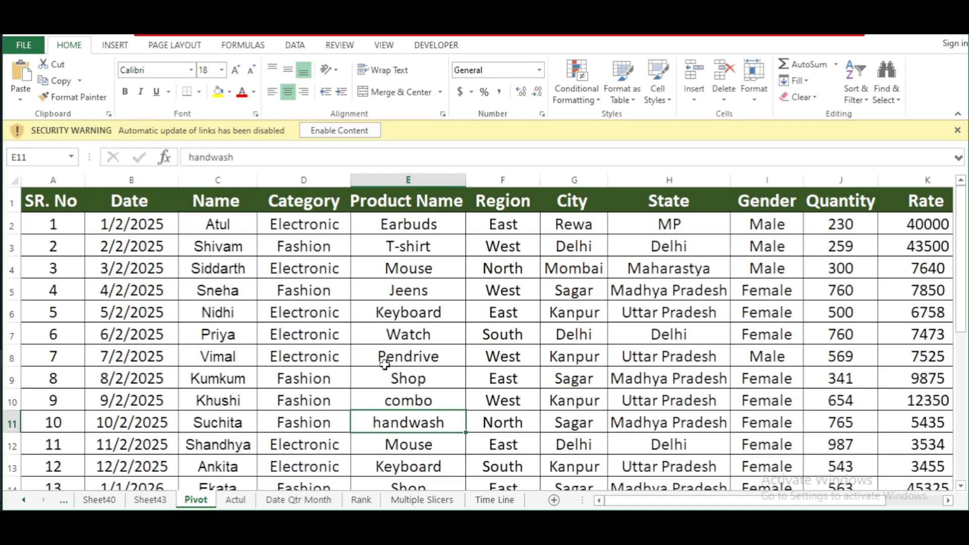
click(404, 371)
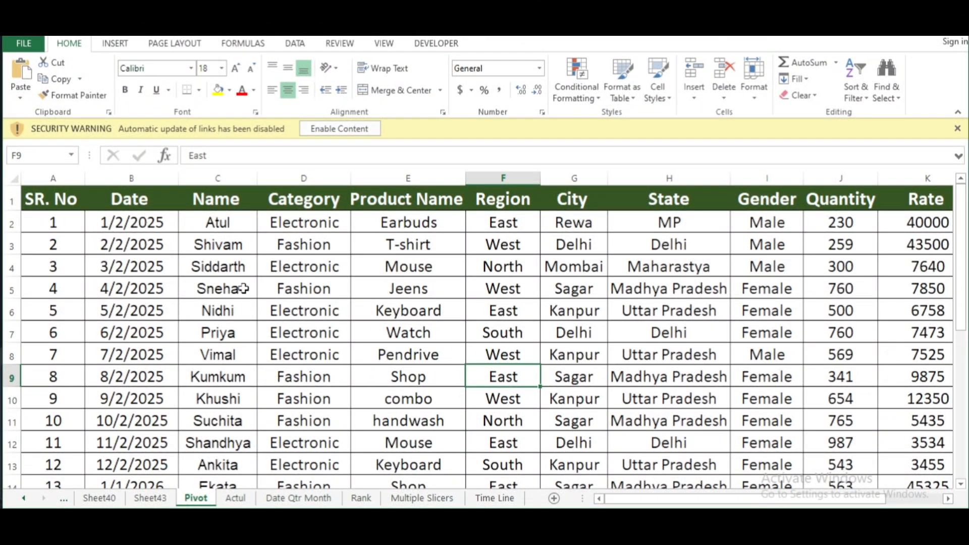
click(488, 319)
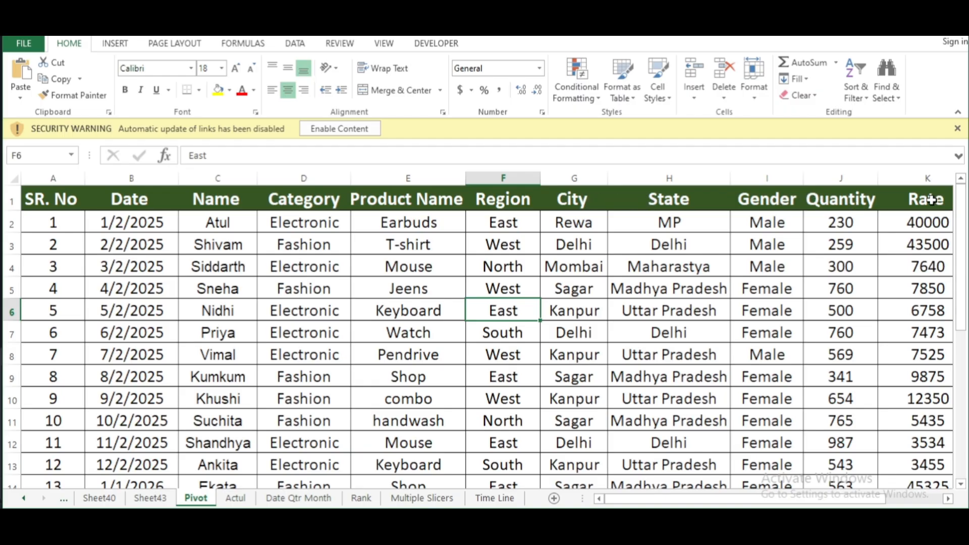
drag(705, 501, 759, 501)
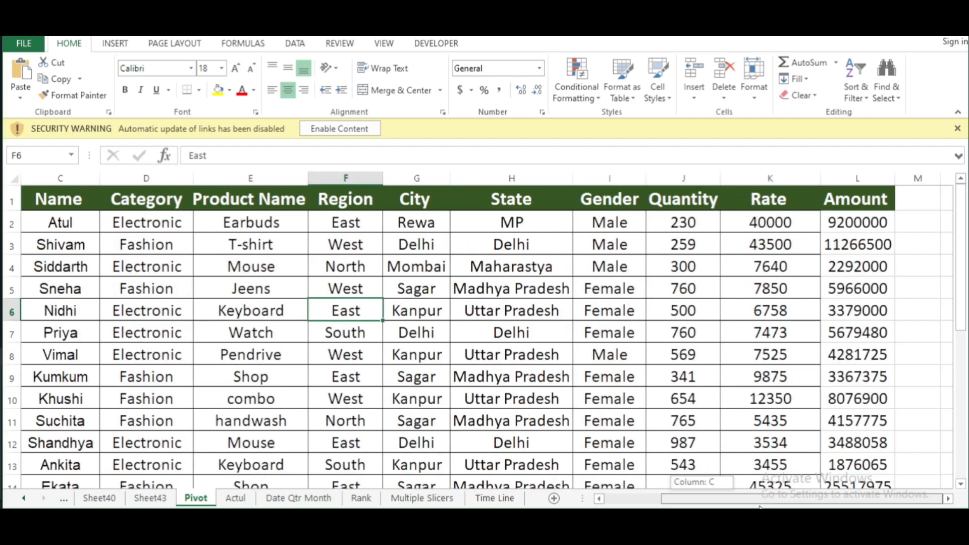
click(539, 265)
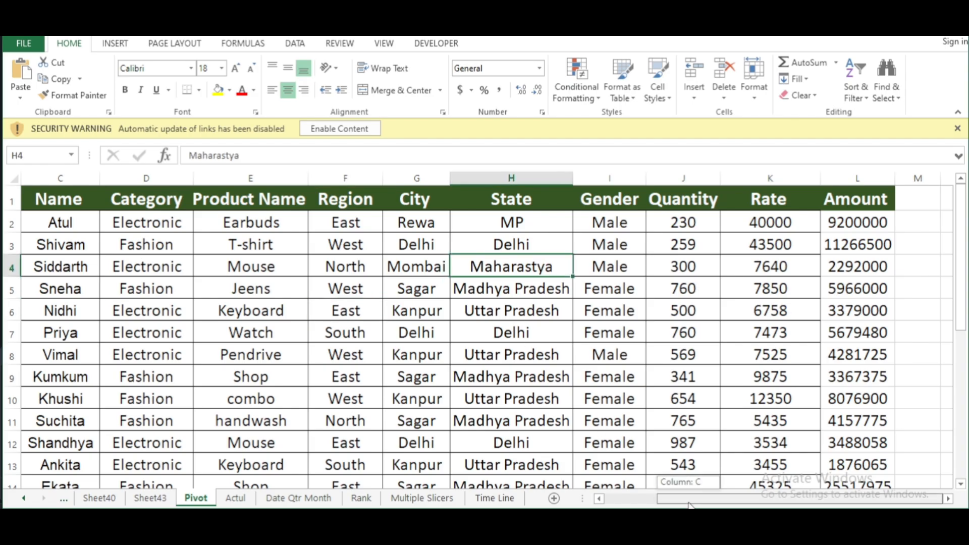
drag(690, 501, 639, 501)
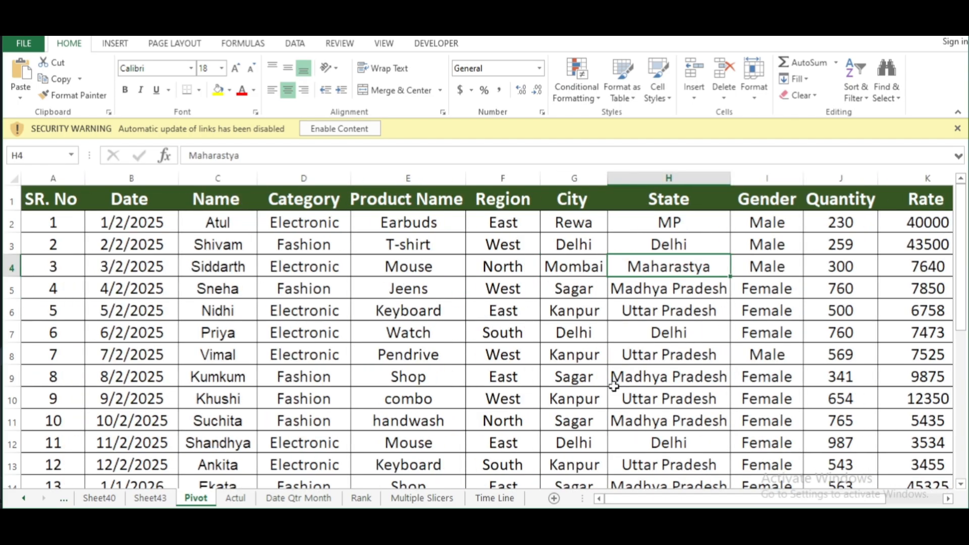
scroll(612, 386, down, 2)
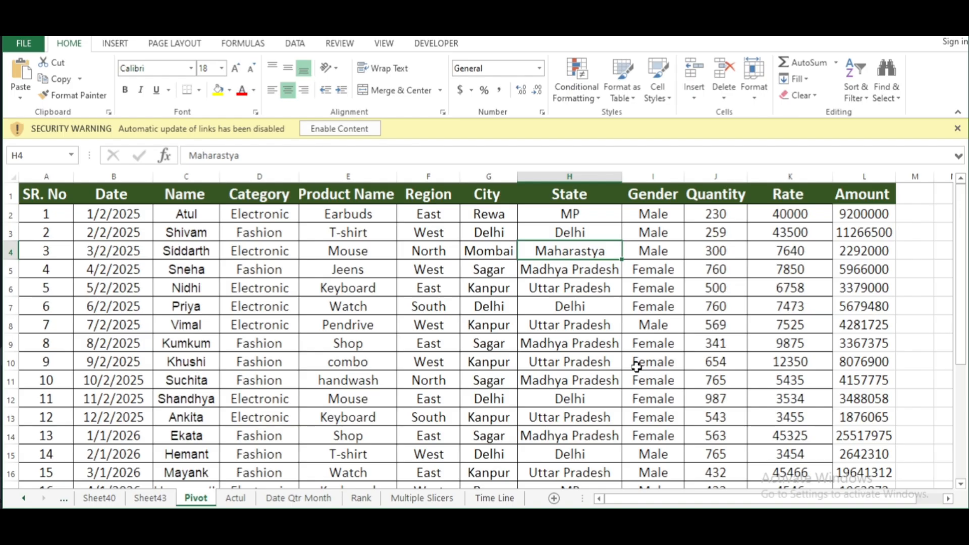
Create a PivotTable on a new worksheet from the entire sales data range Pivot!$A$1:$L$25
click(295, 365)
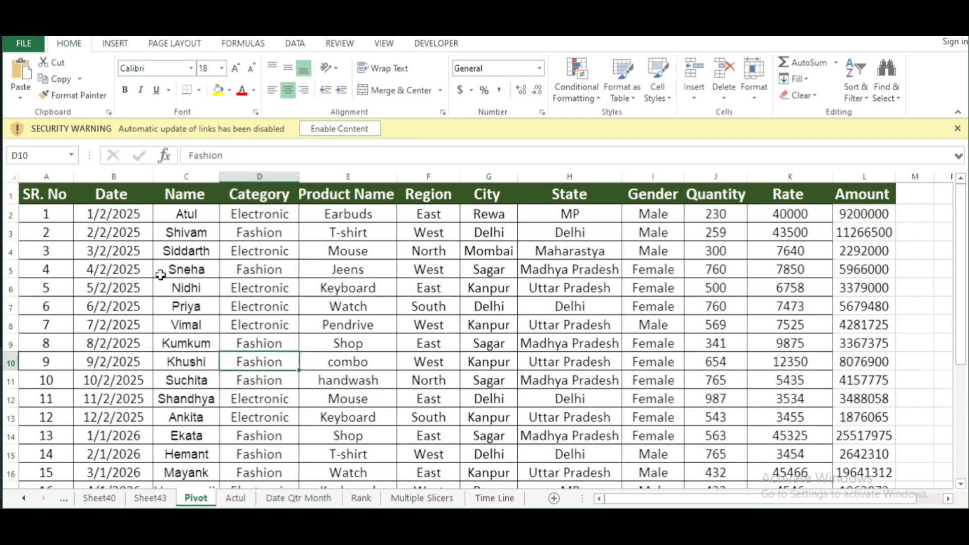
key(ctrl+a)
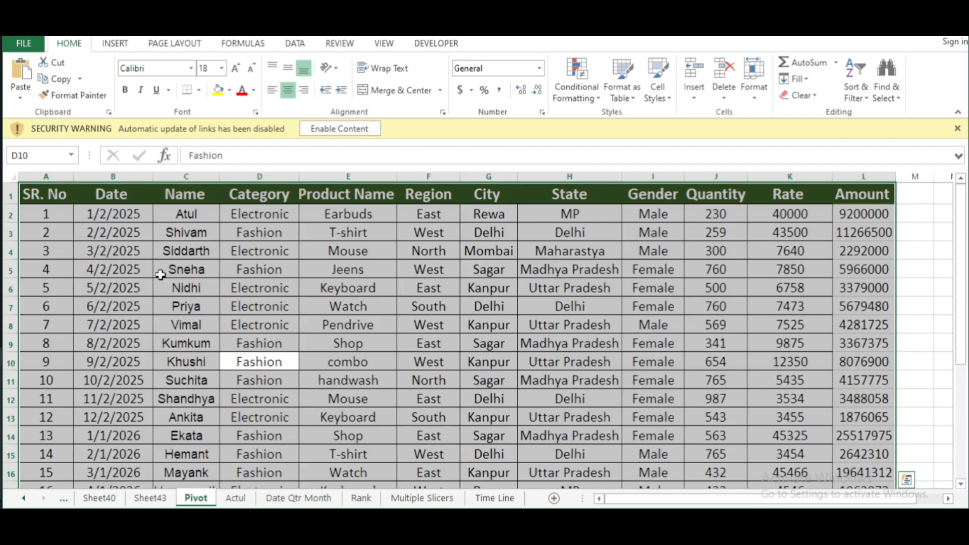
click(115, 47)
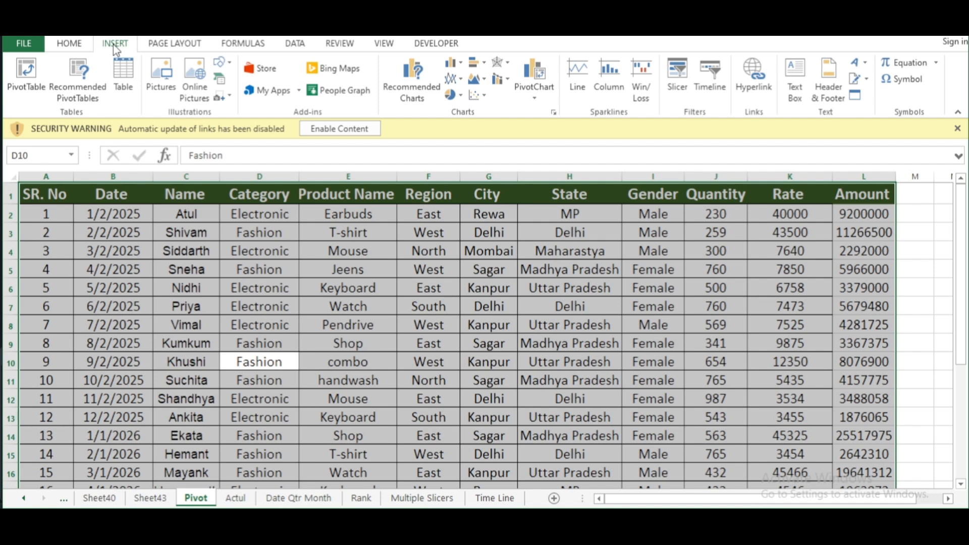
click(23, 83)
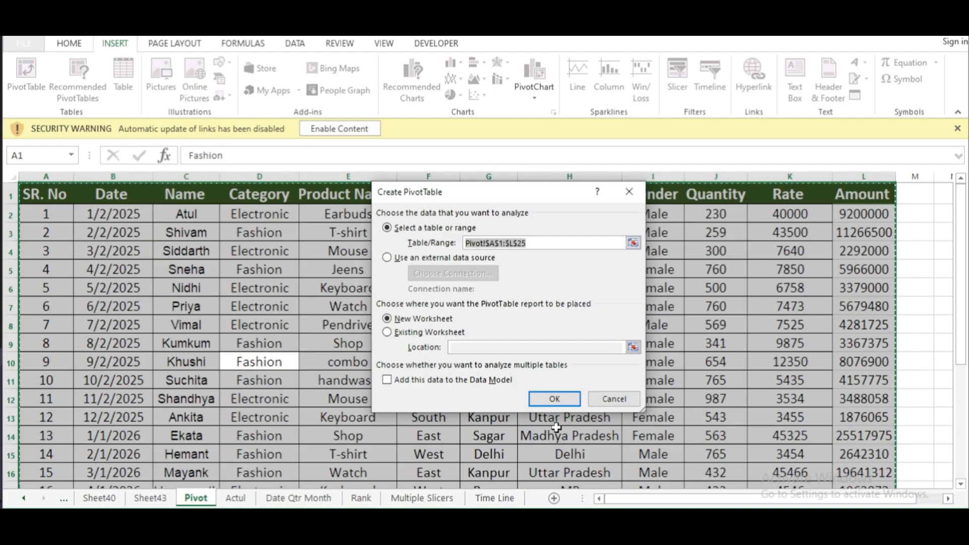
click(555, 407)
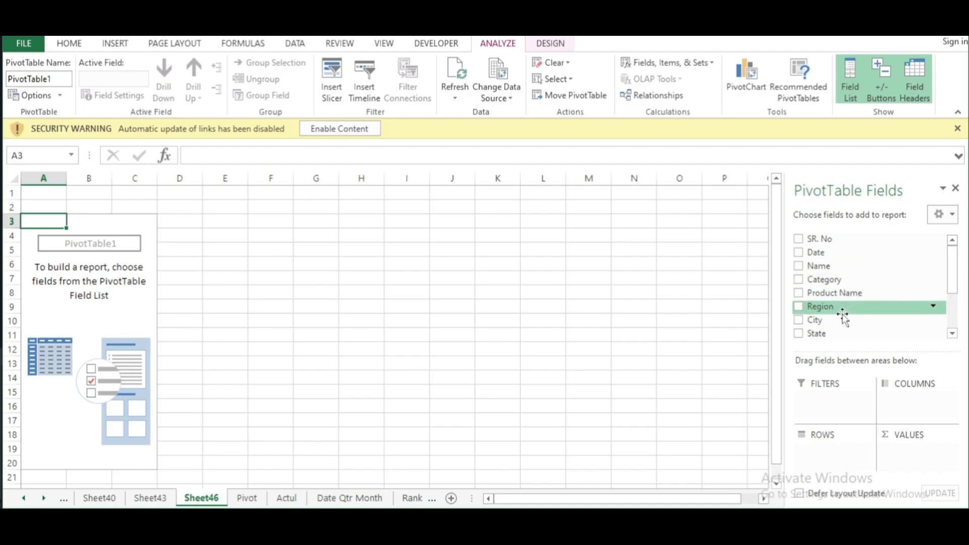
Try adding Amount and Rate as summed values and Region as row labels in the PivotTable
scroll(841, 317, down, 3)
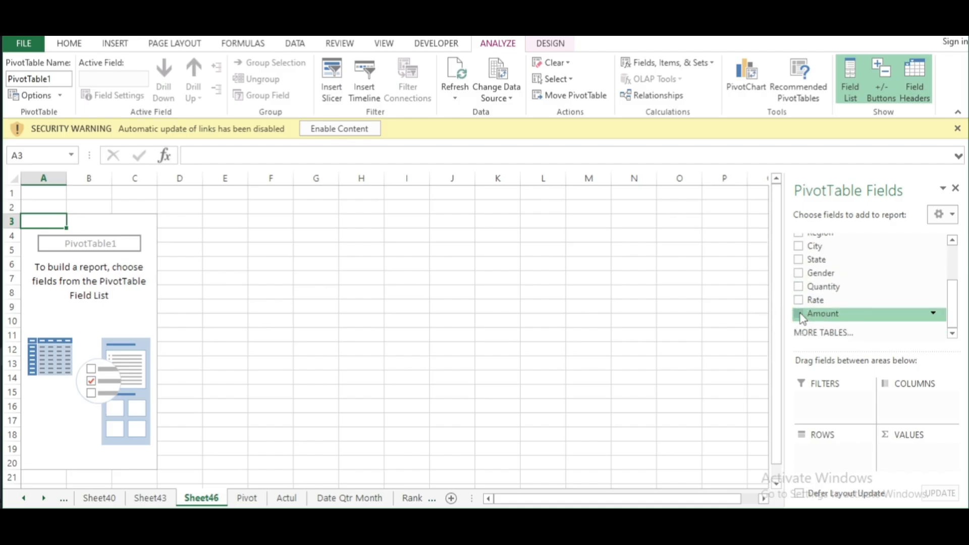
click(800, 315)
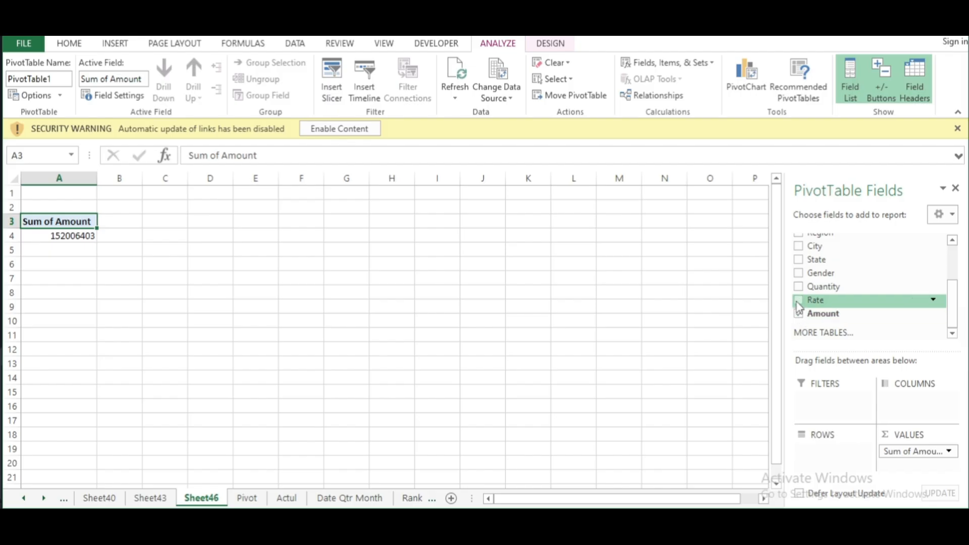
click(798, 301)
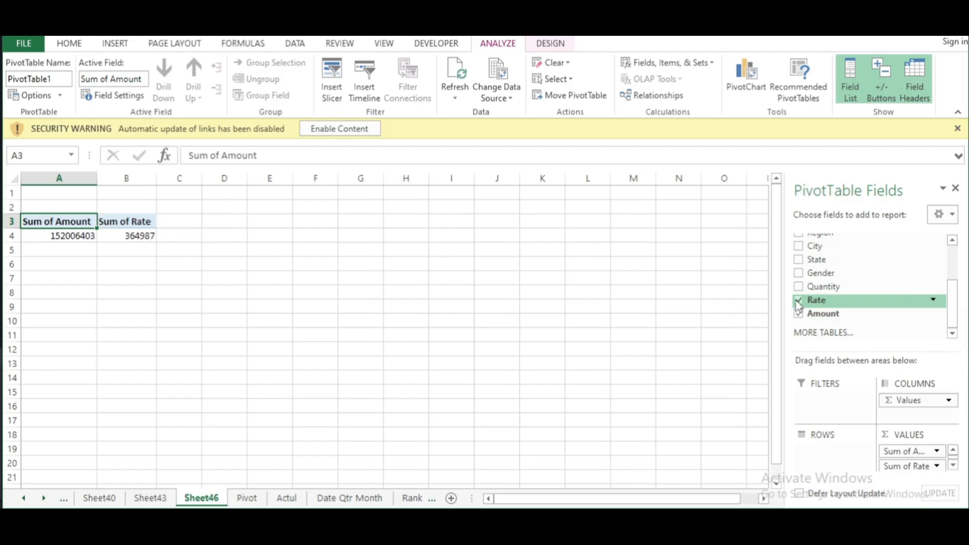
scroll(802, 248, up, 1)
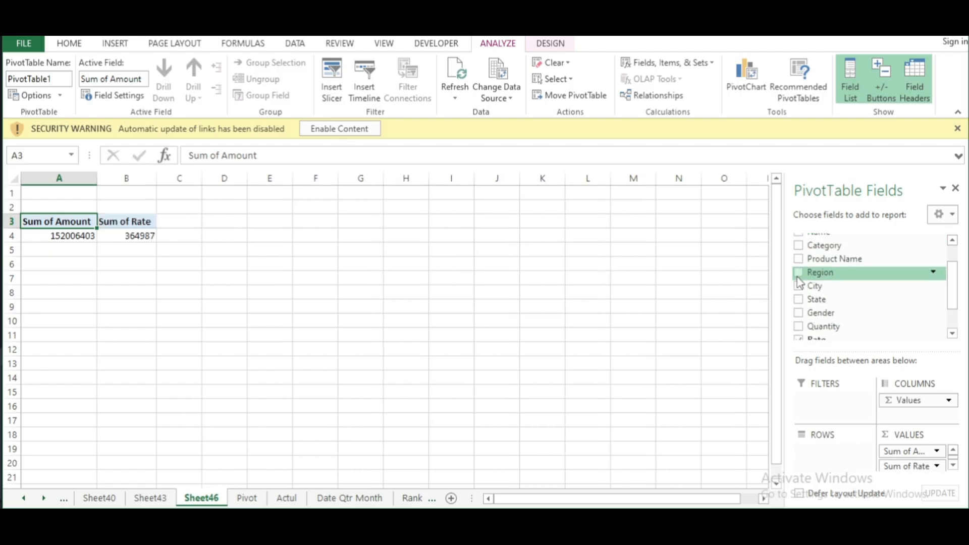
click(798, 273)
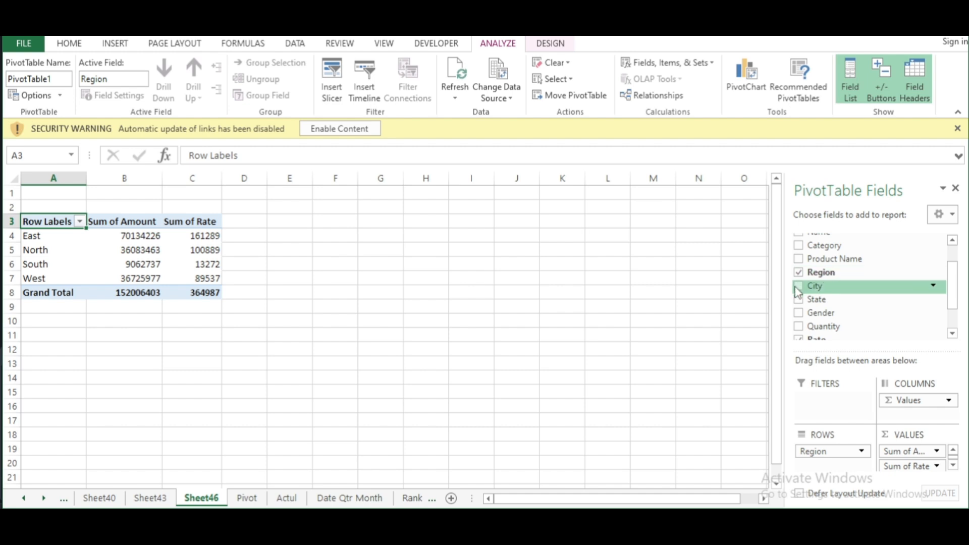
Undo the addition of the Region, Rate and Amount fields to the PivotTable
key(ctrl+z)
key(ctrl+z)
key(ctrl+z)
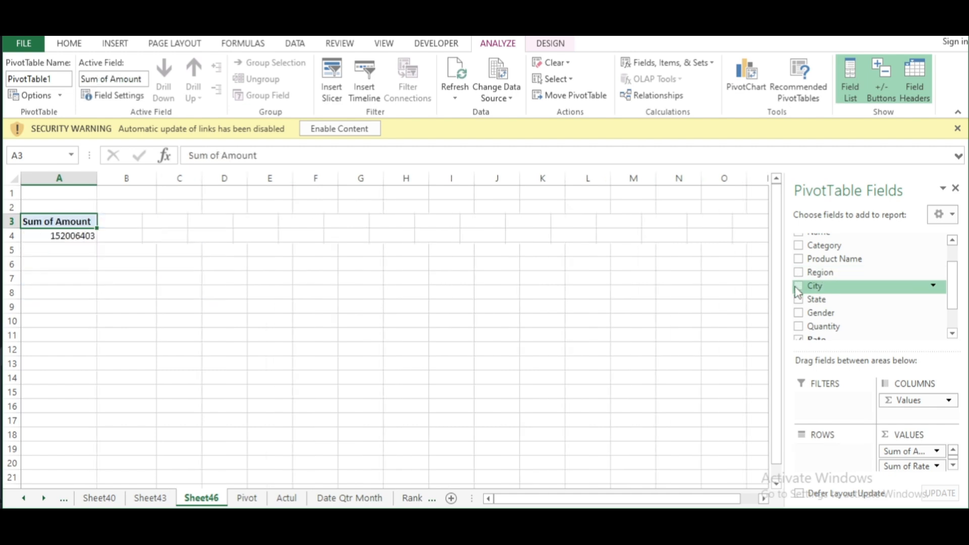
Try adding the Date field to the PivotTable's row labels, and undo that addition
scroll(835, 322, down, 1)
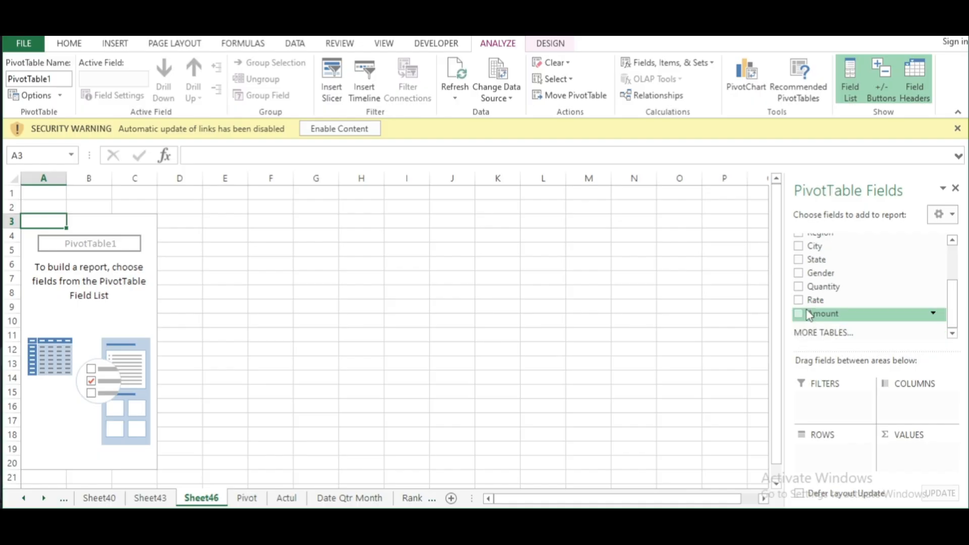
scroll(810, 315, up, 2)
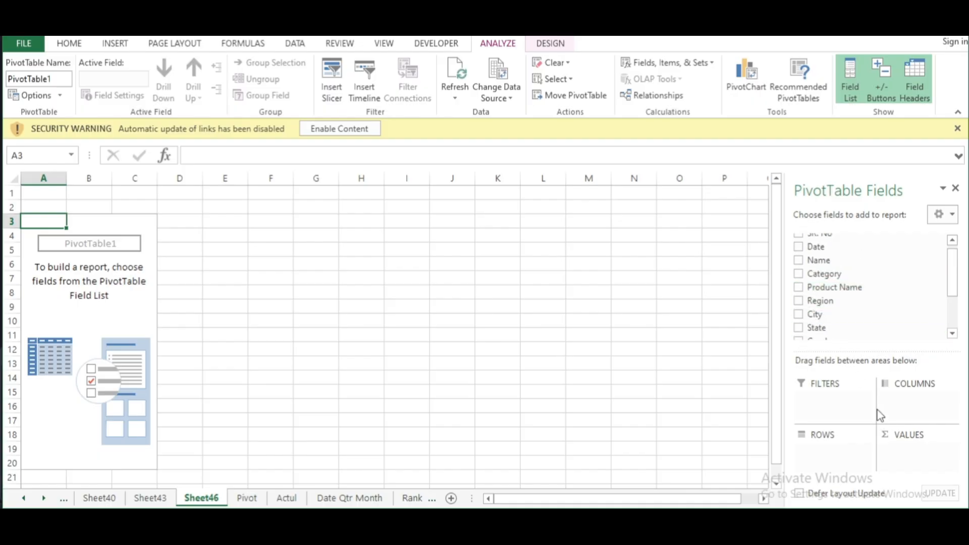
click(798, 247)
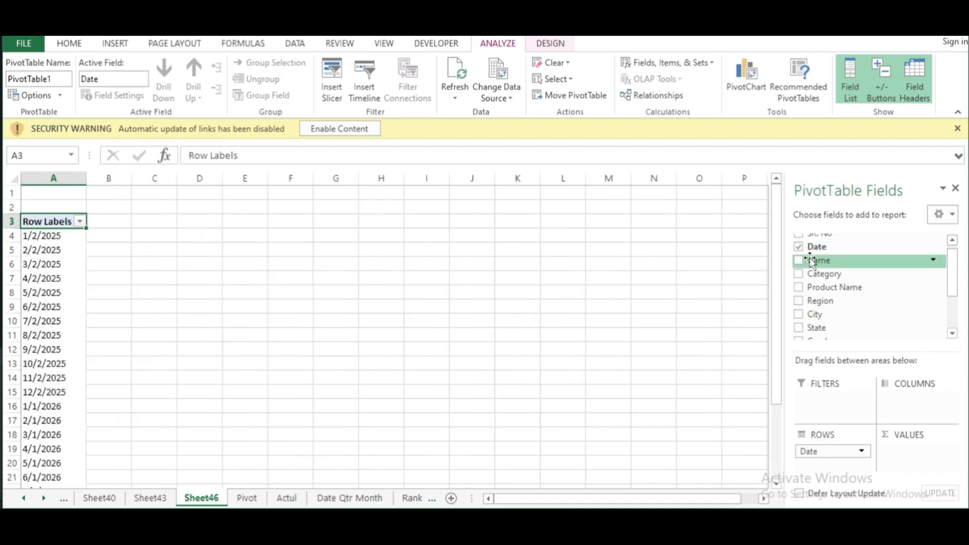
key(ctrl+z)
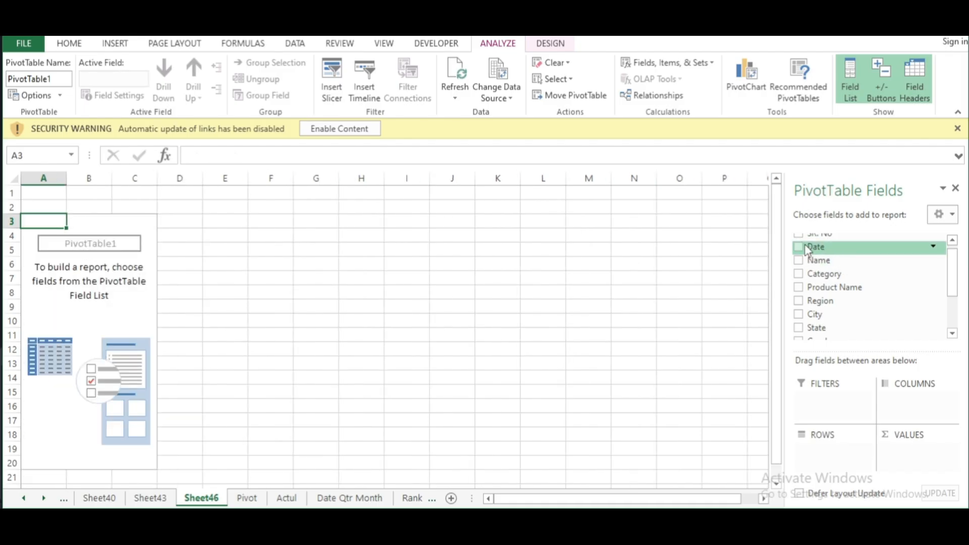
Place Date and State in the PivotTable's rows, with State below Date, and add Amount as summed values
drag(807, 248, 826, 450)
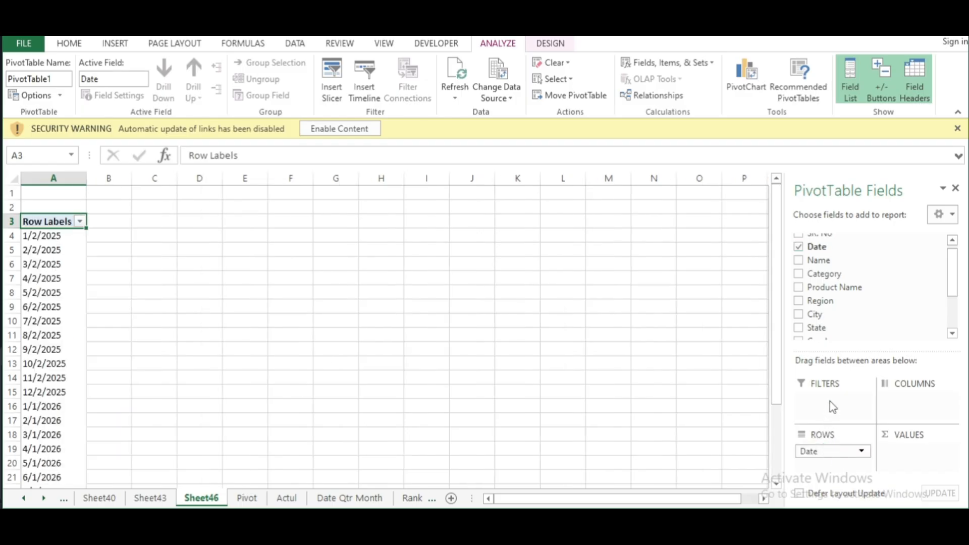
scroll(240, 331, down, 4)
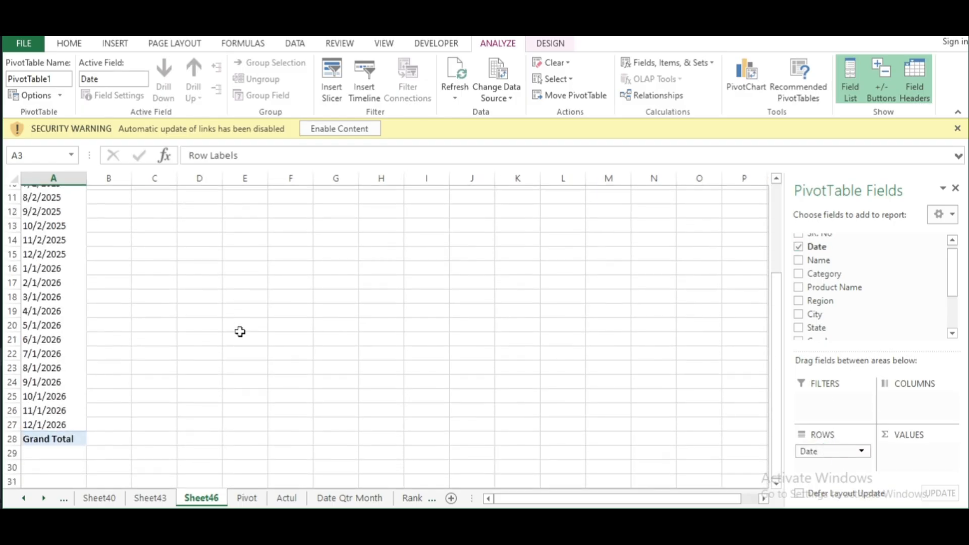
scroll(240, 331, up, 4)
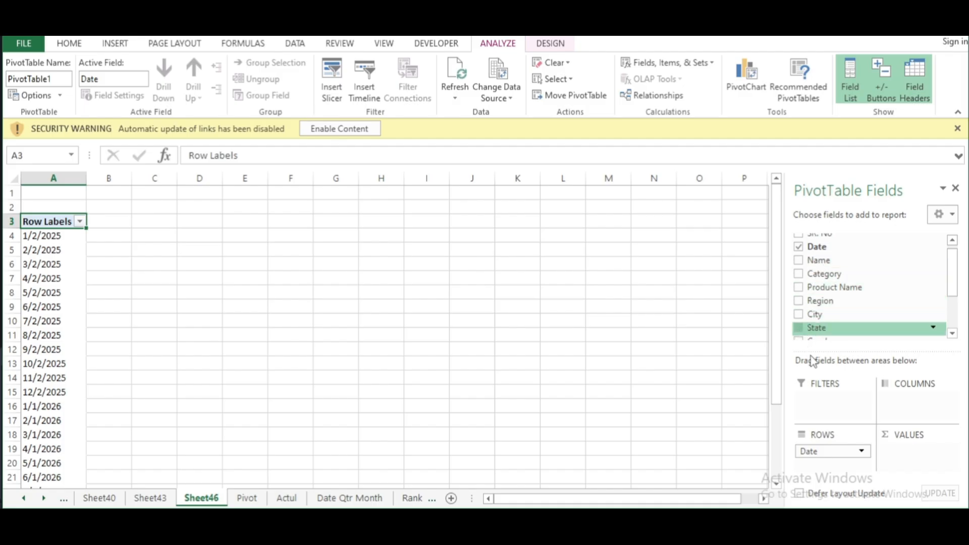
drag(811, 361, 821, 469)
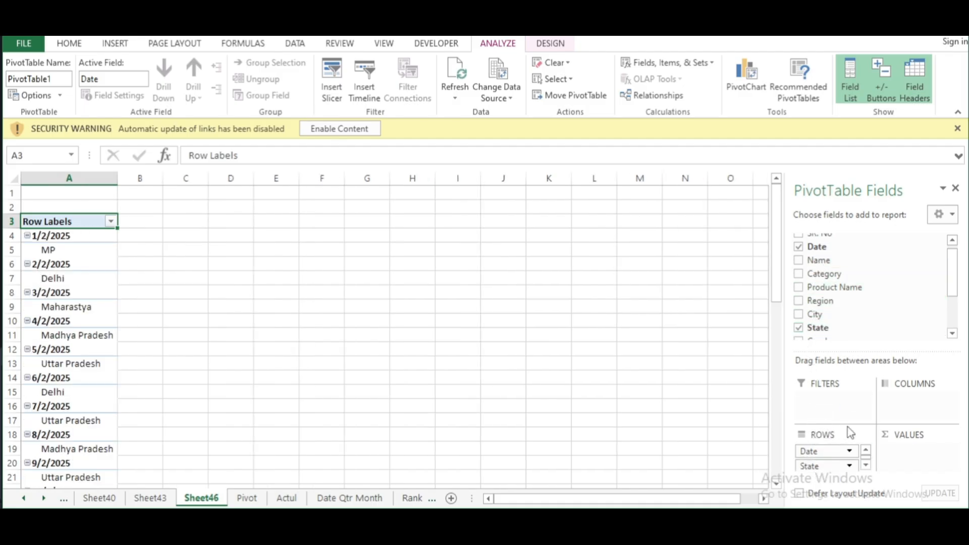
scroll(817, 317, down, 2)
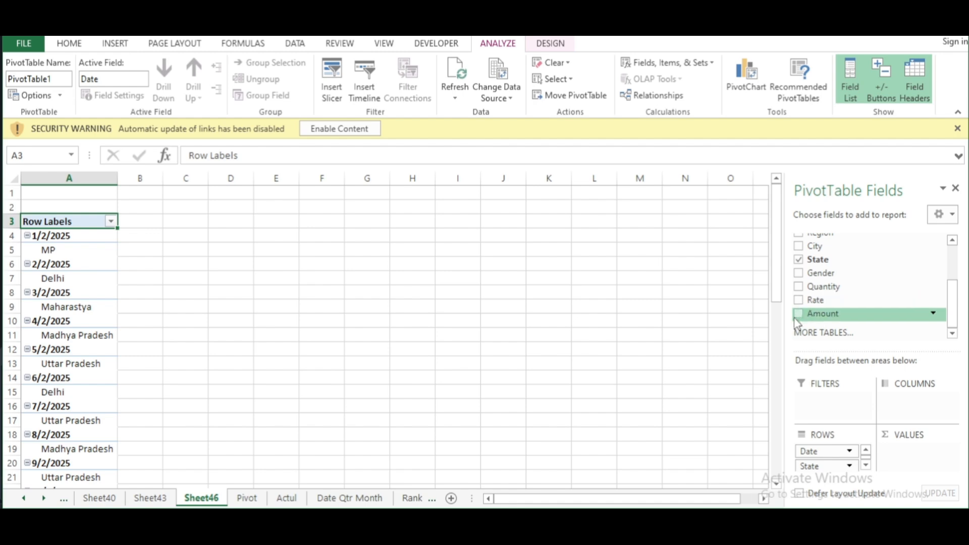
click(799, 315)
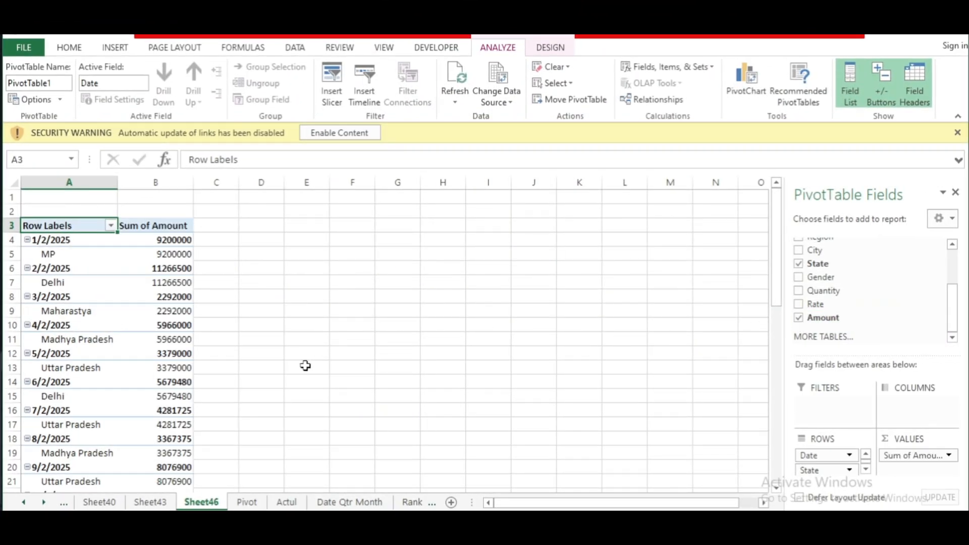
Collapse the 1/2/2025 date group in the PivotTable to hide its state row
click(302, 305)
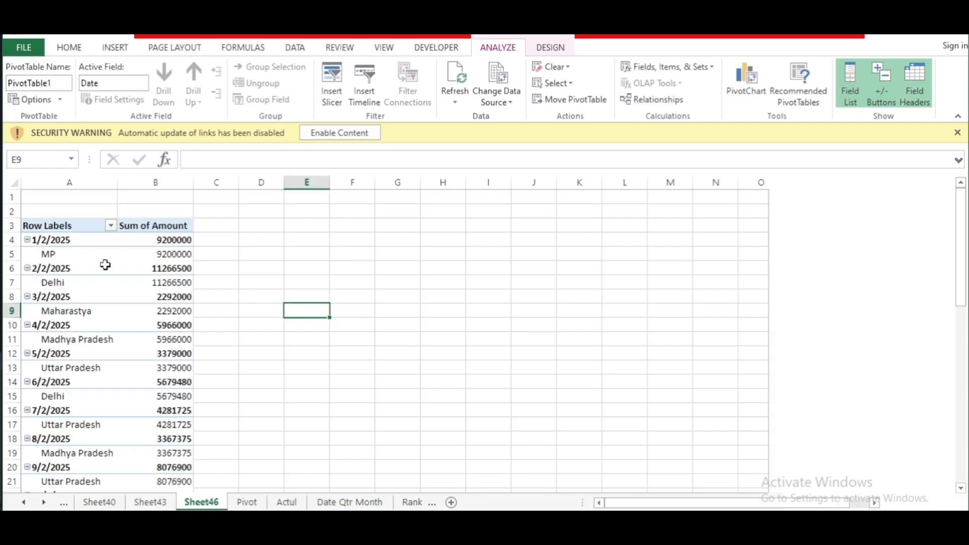
click(28, 242)
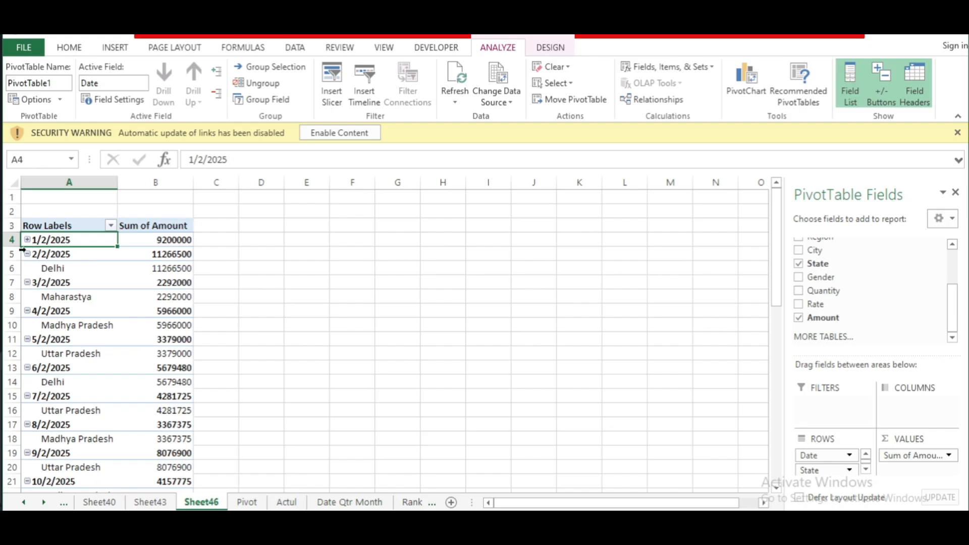
Collapse the 3/2/2025 date group in the PivotTable to hide its state row
click(28, 283)
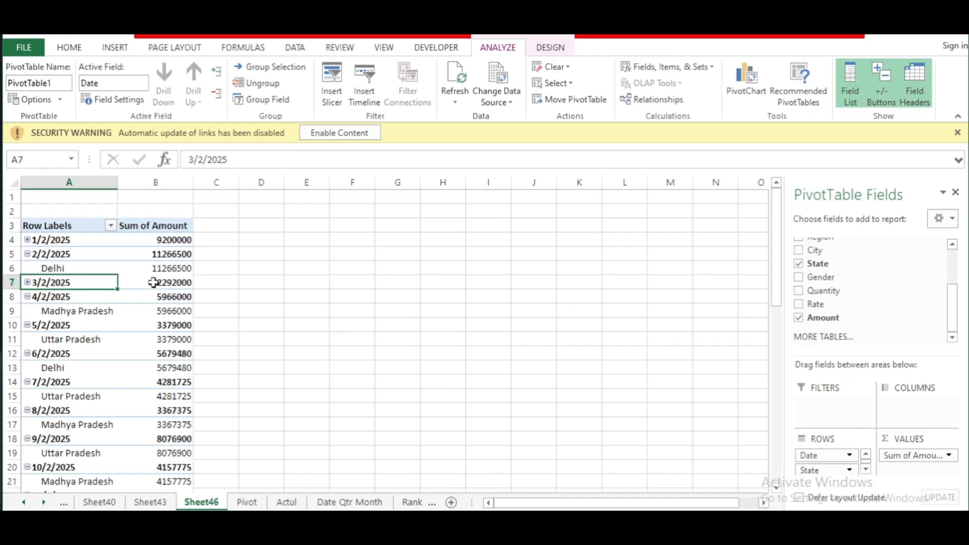
mouse_move(155, 282)
scroll(163, 305, down, 10)
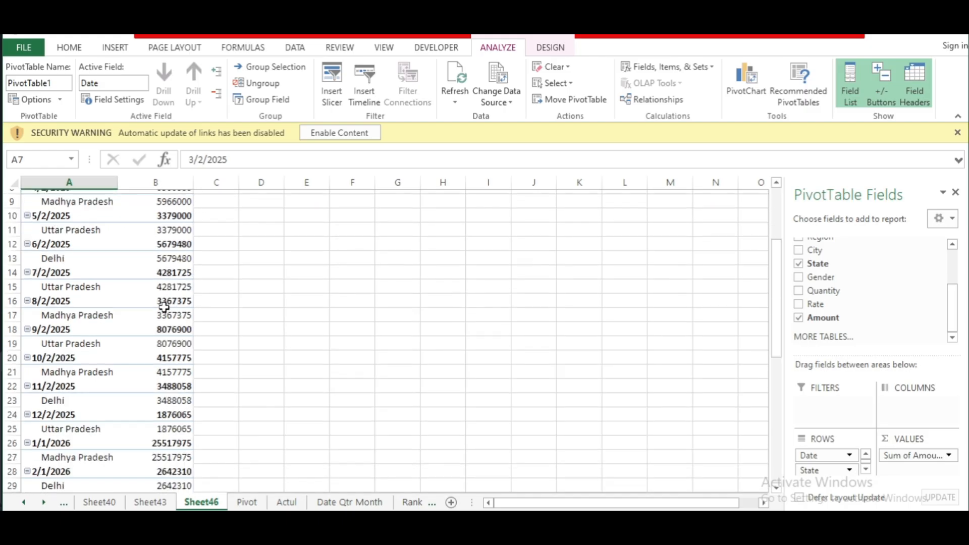
scroll(164, 307, up, 5)
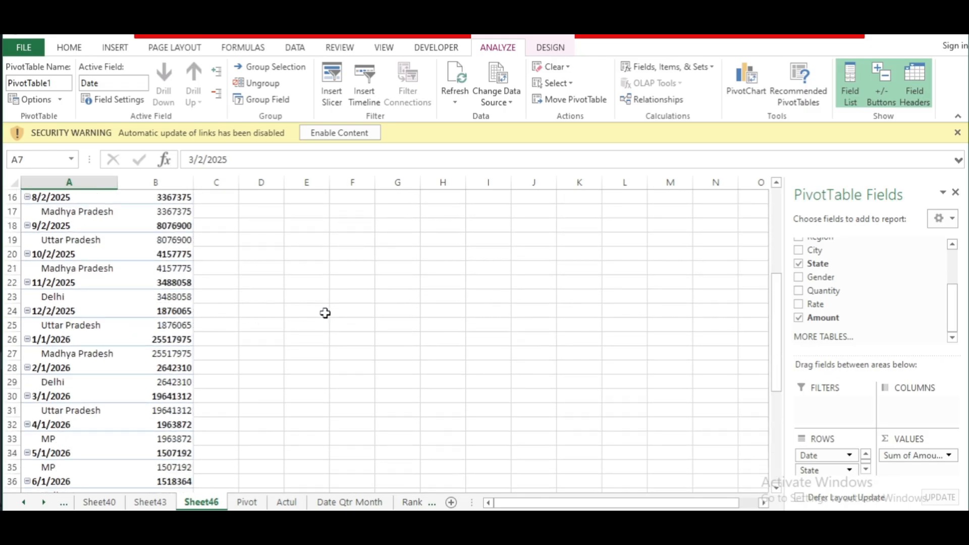
click(348, 280)
scroll(227, 342, up, 5)
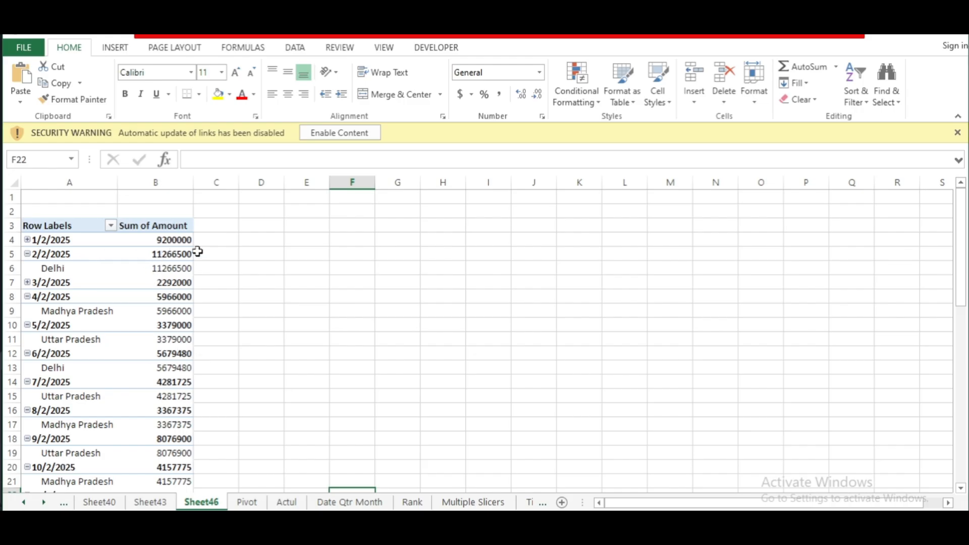
click(474, 296)
click(146, 298)
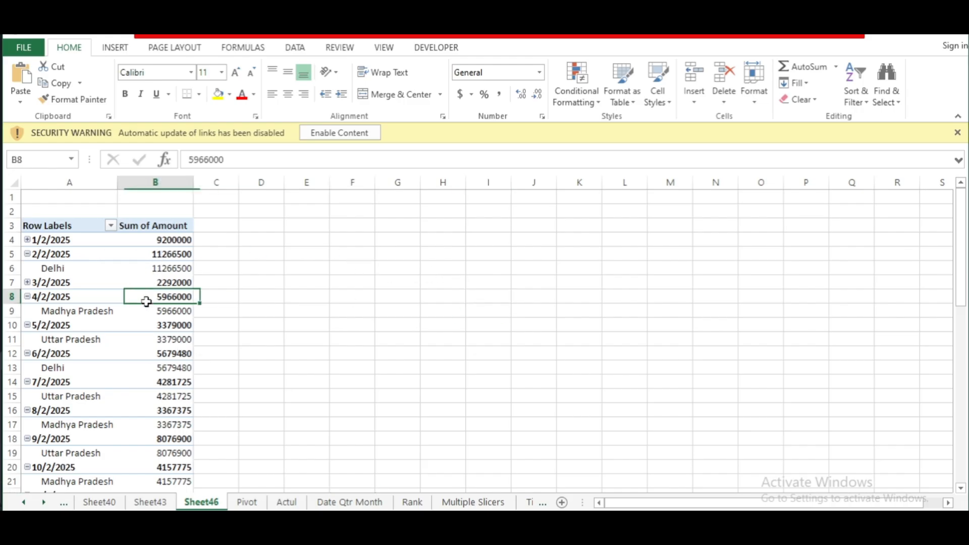
click(109, 282)
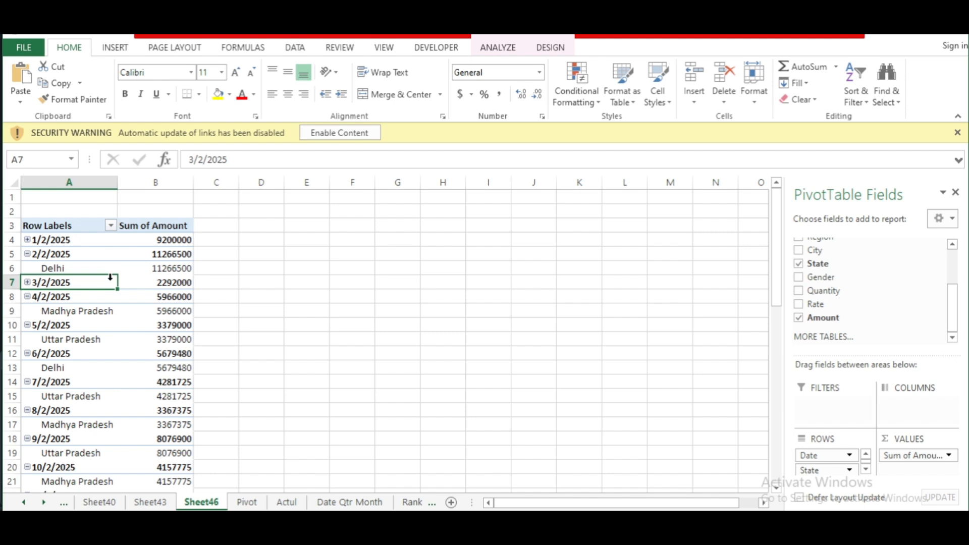
click(255, 258)
Add the Name field to the PivotTable's rows, nested below State
click(128, 280)
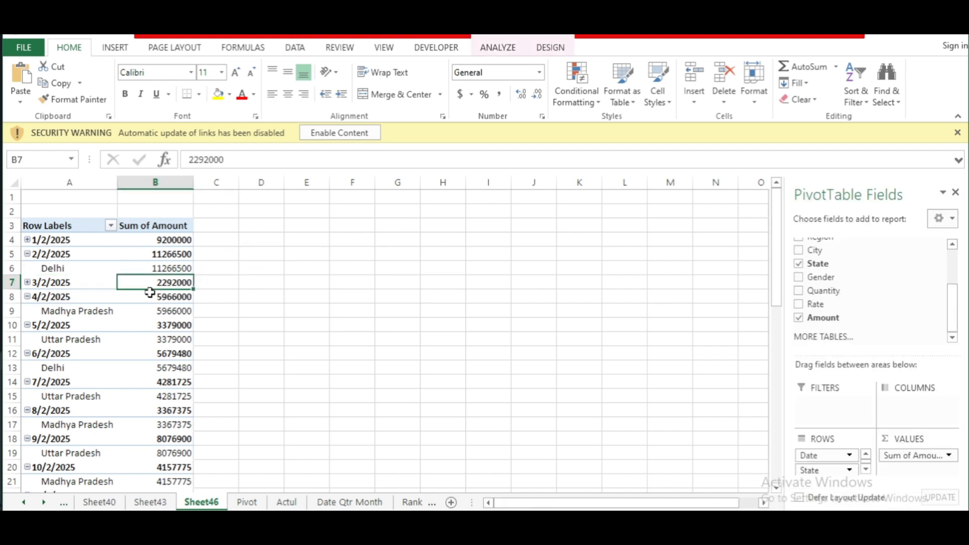
scroll(883, 328, up, 3)
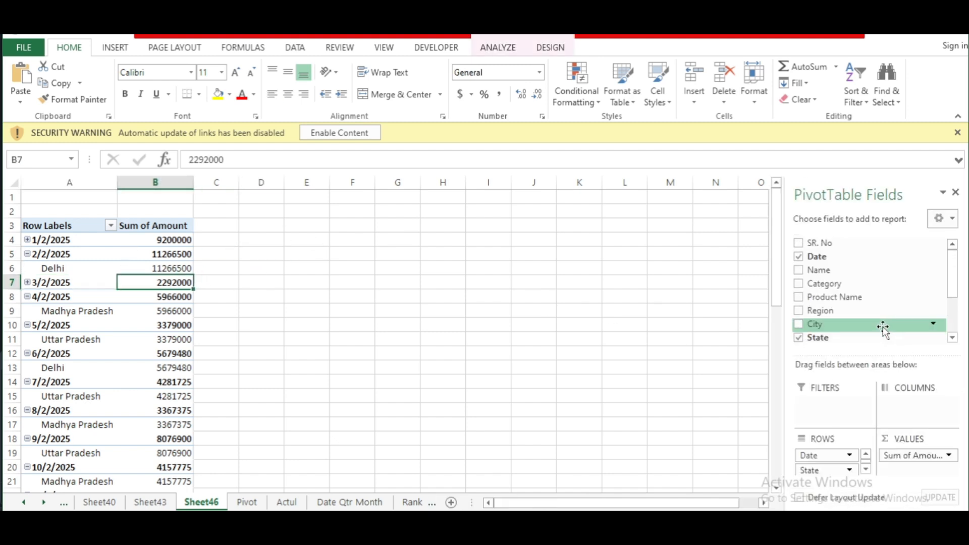
click(798, 271)
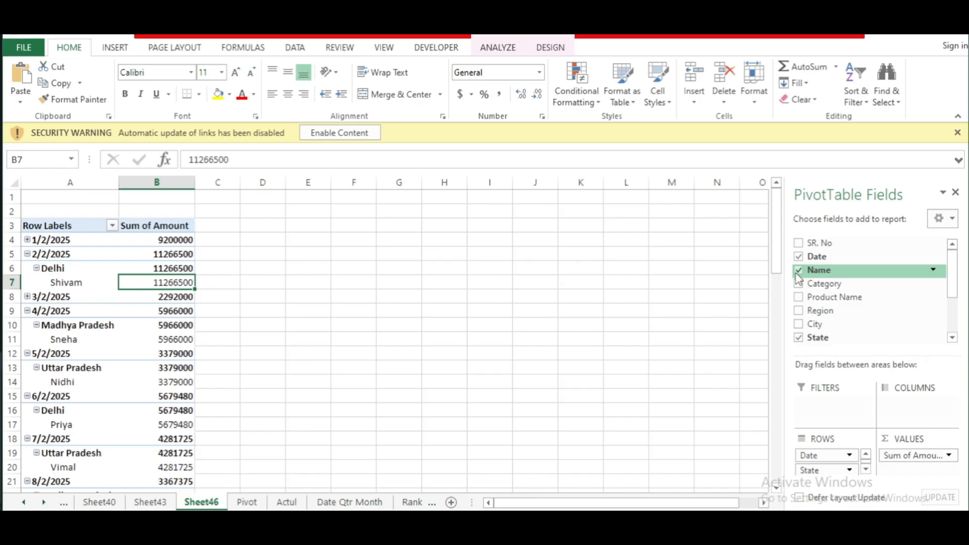
Examine the PivotTable's date, state and name rows down to the grand total and back to the first dates
scroll(161, 367, down, 11)
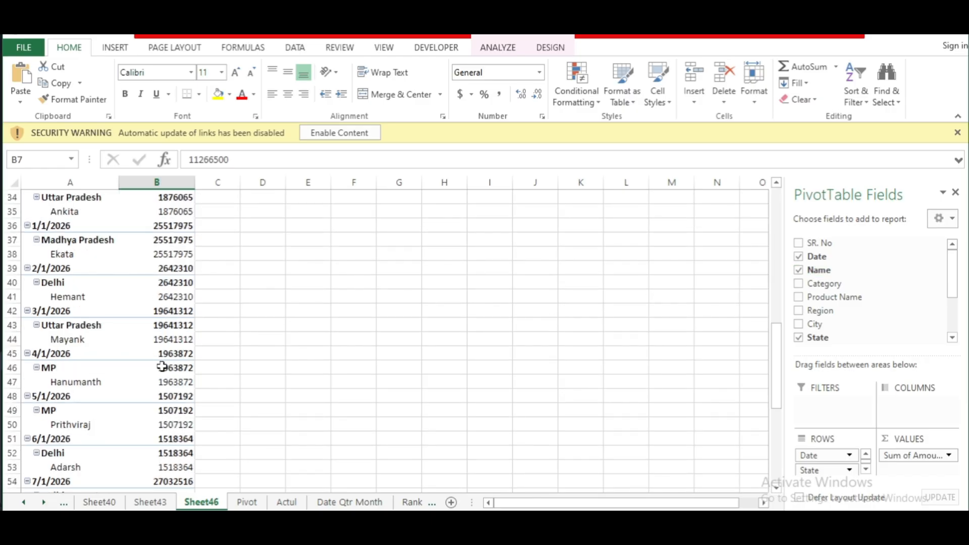
scroll(161, 367, down, 12)
scroll(162, 367, up, 4)
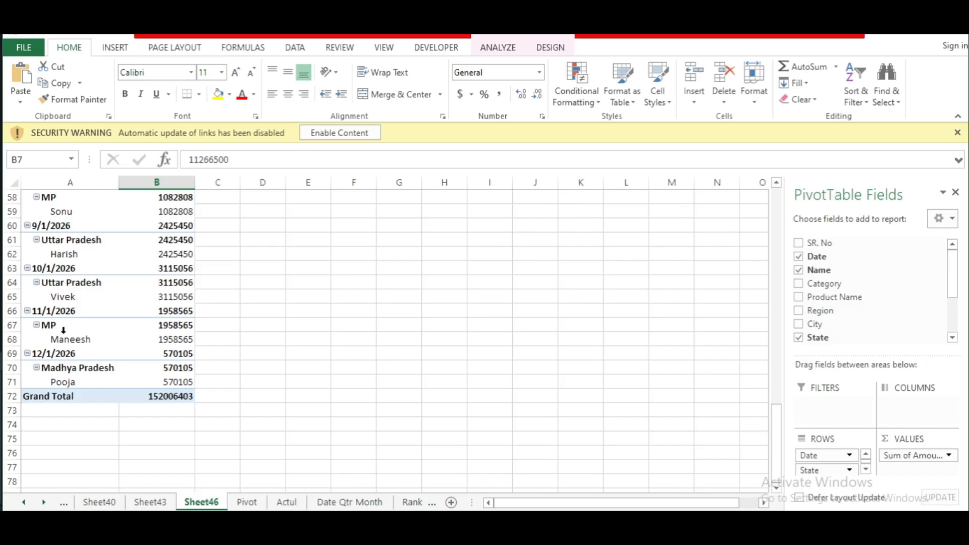
scroll(71, 282, up, 6)
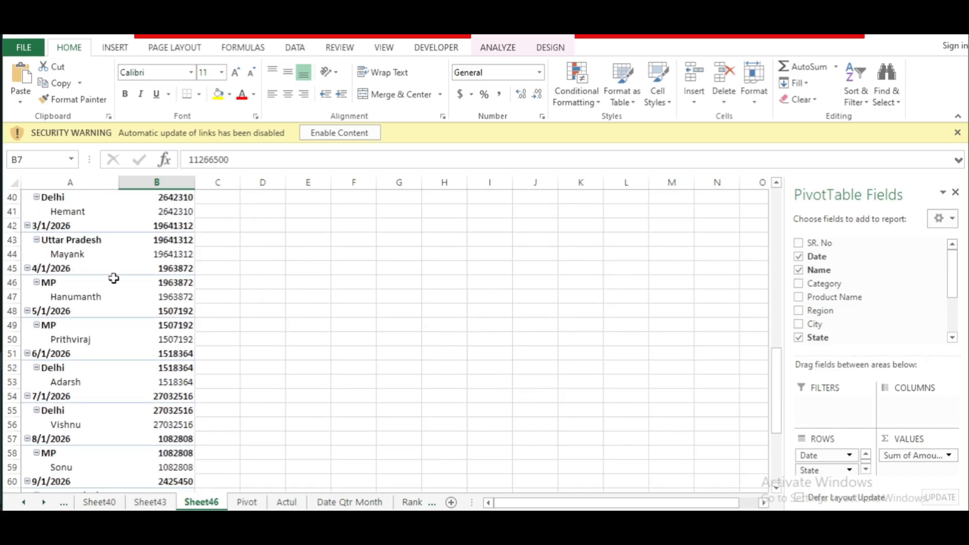
scroll(643, 306, up, 4)
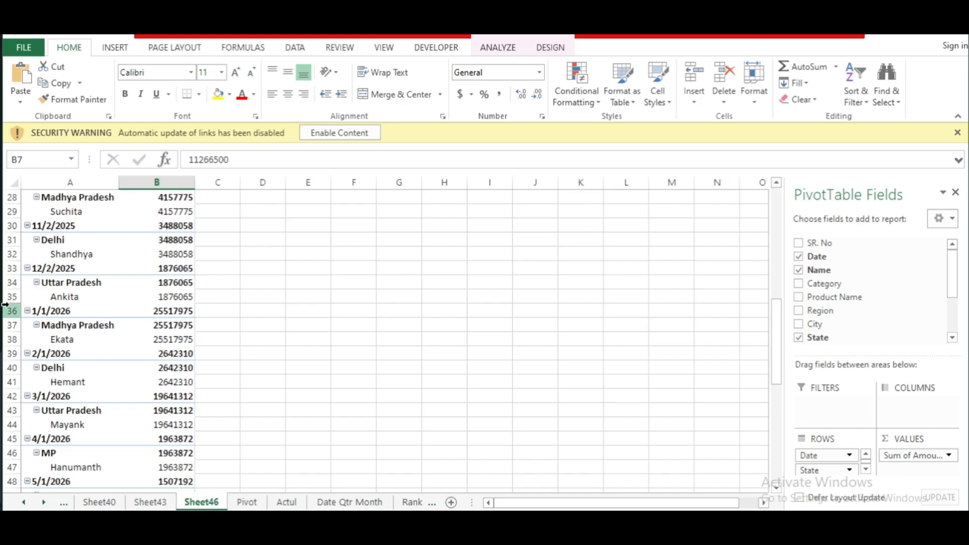
scroll(87, 284, up, 6)
scroll(87, 284, up, 3)
click(111, 311)
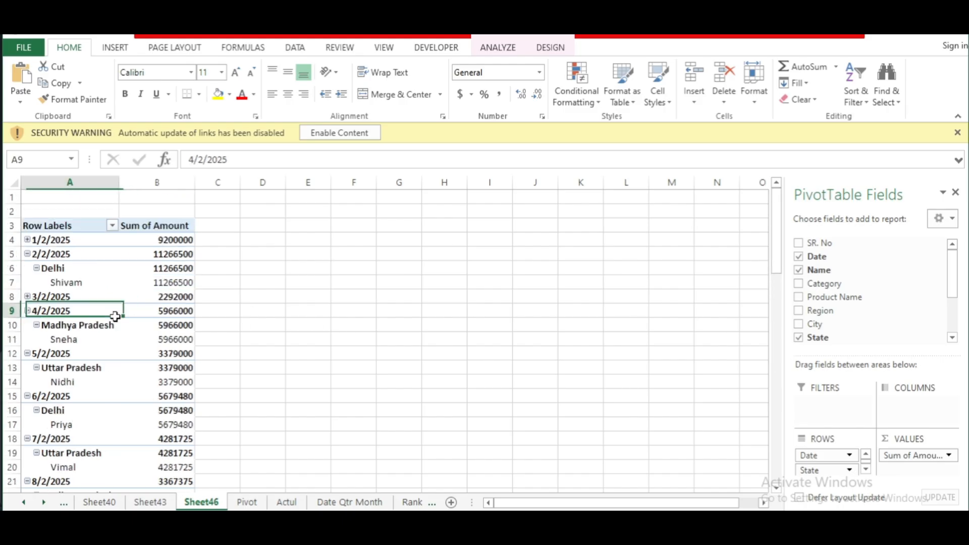
click(104, 347)
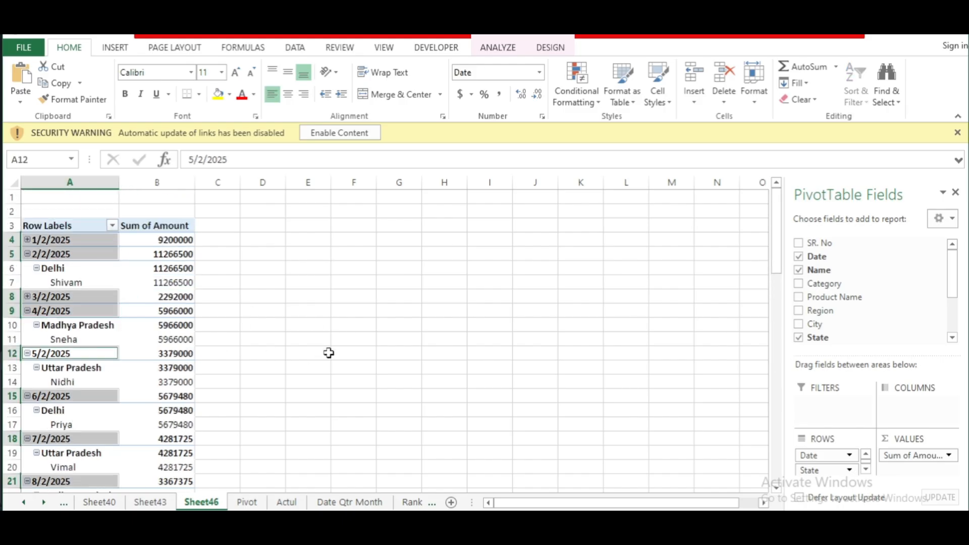
Change the PivotTable's report layout to Tabular Form so each row field gets its own column
scroll(413, 377, up, 2)
scroll(341, 339, up, 2)
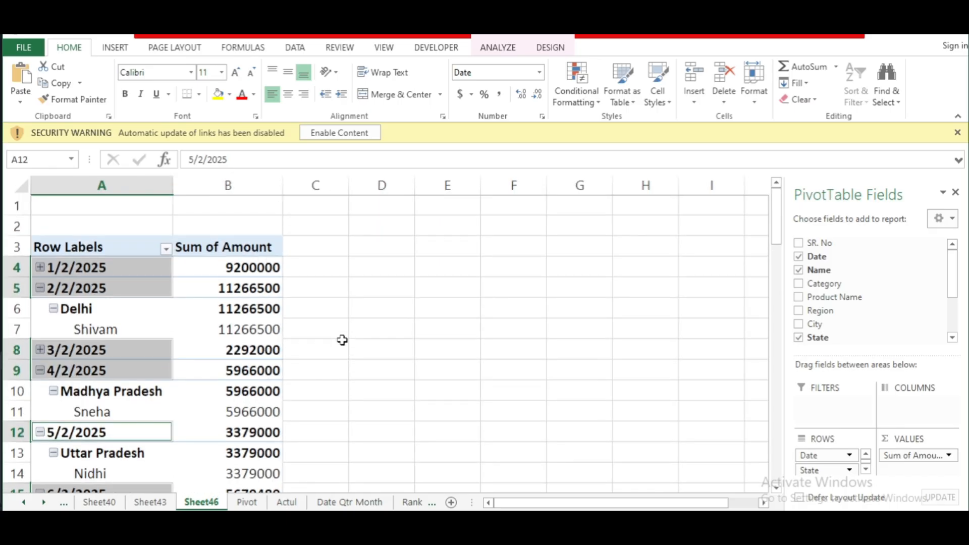
click(410, 342)
scroll(262, 305, down, 2)
scroll(262, 304, up, 2)
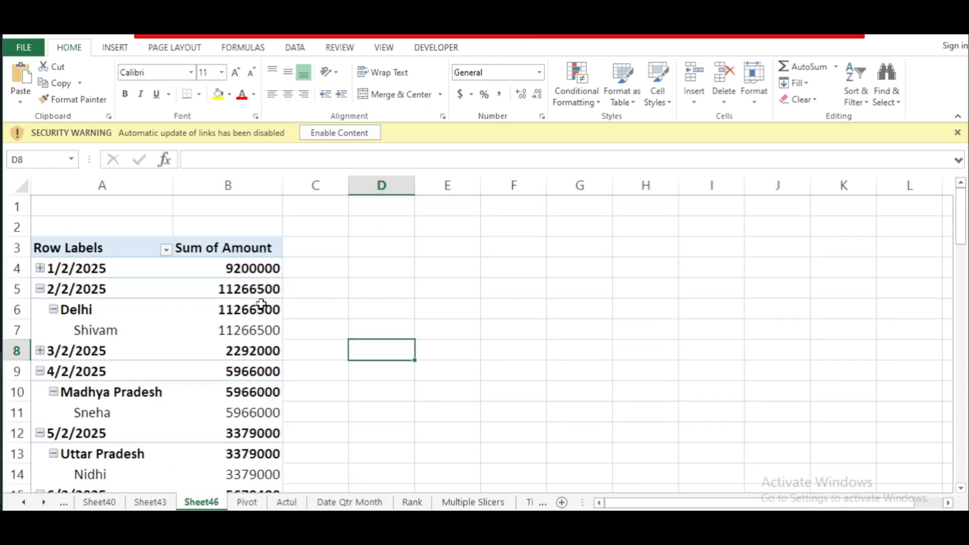
click(538, 316)
click(202, 316)
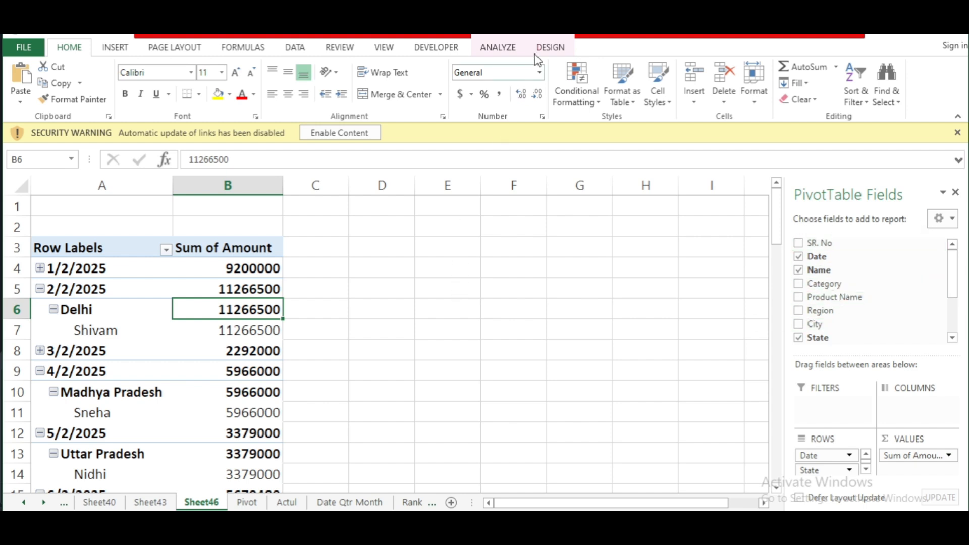
click(550, 48)
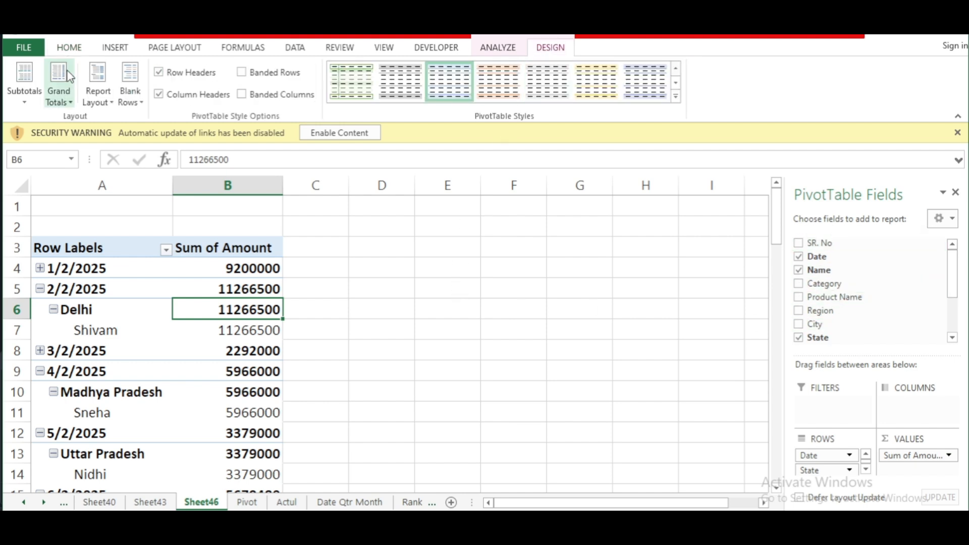
click(109, 103)
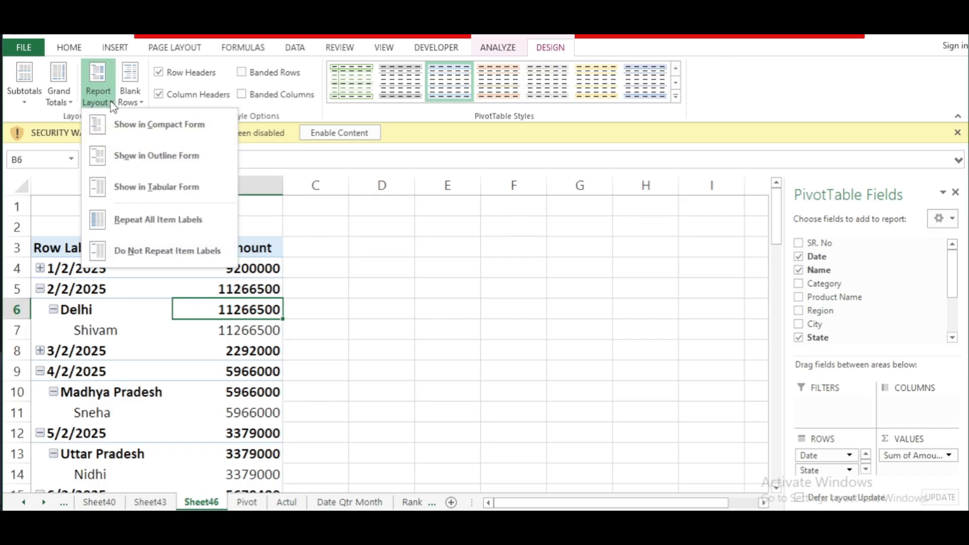
click(132, 195)
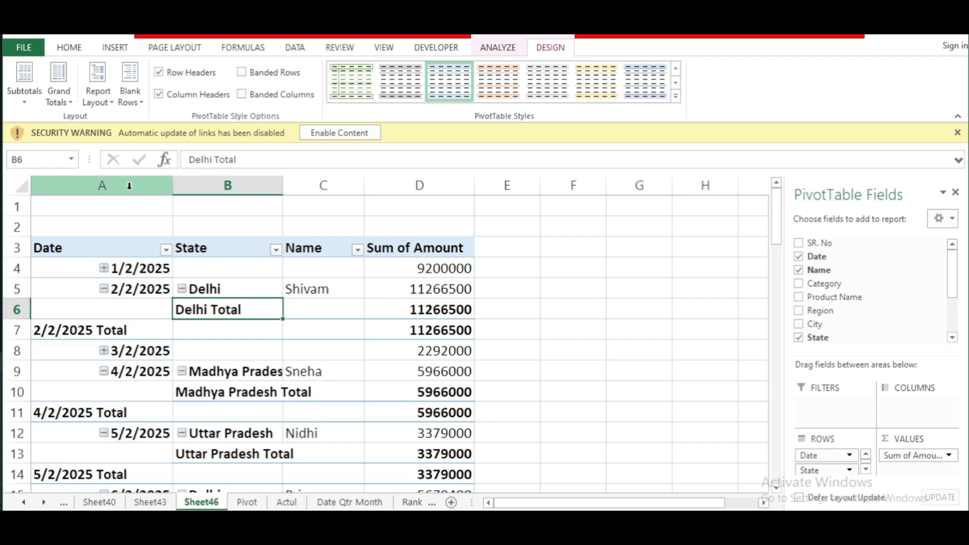
Collapse the Uttar Pradesh state groups in the PivotTable to hide their name rows
scroll(312, 310, down, 2)
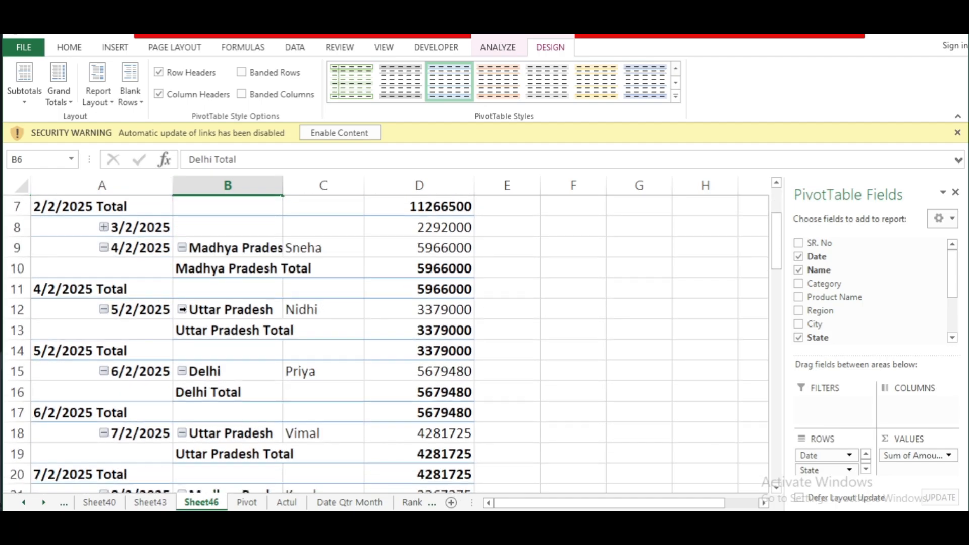
click(182, 309)
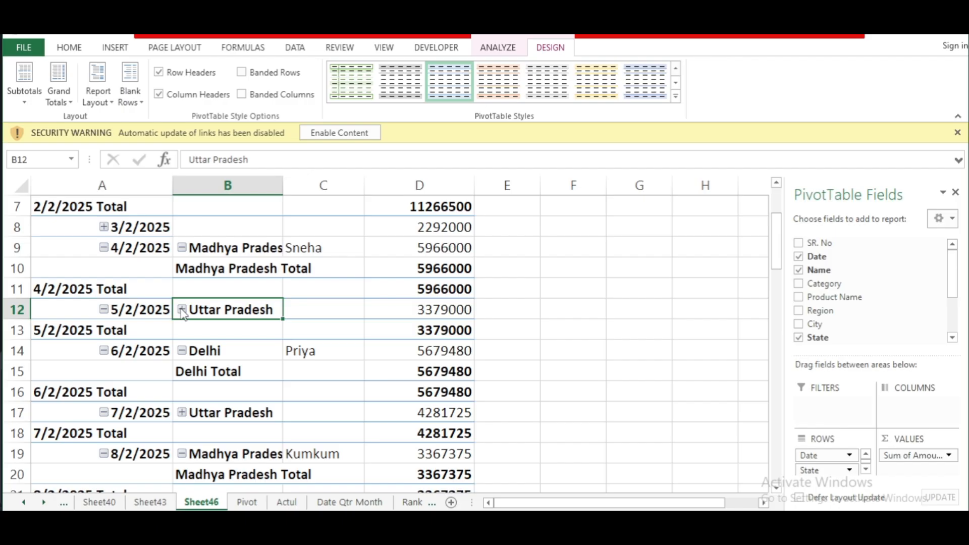
click(181, 309)
click(181, 309)
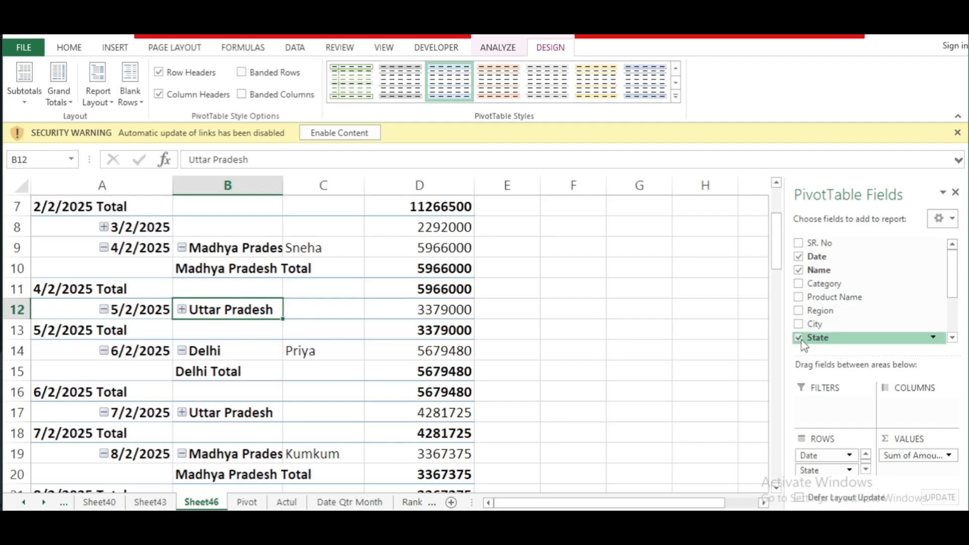
Add the City, Region and Category fields to the PivotTable's rows, in that order after Name
click(798, 324)
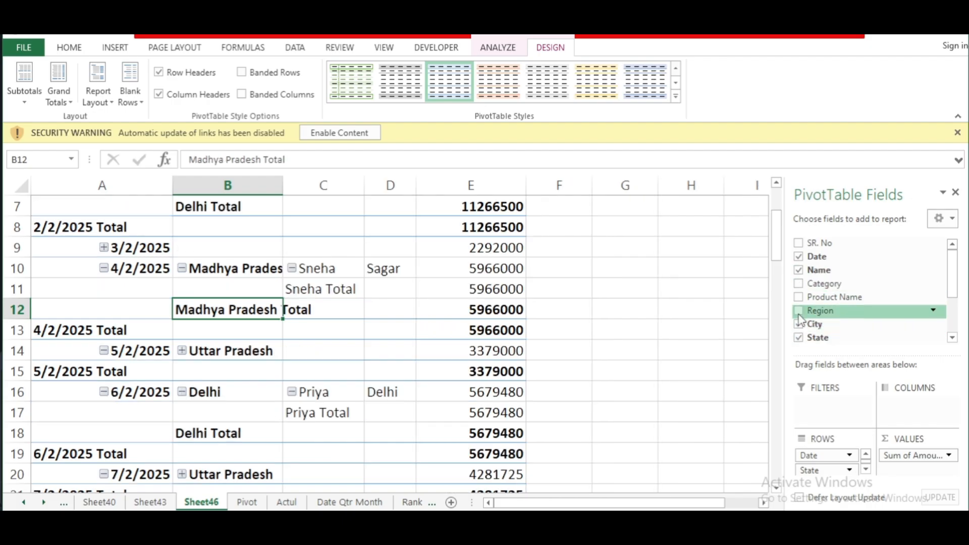
click(798, 311)
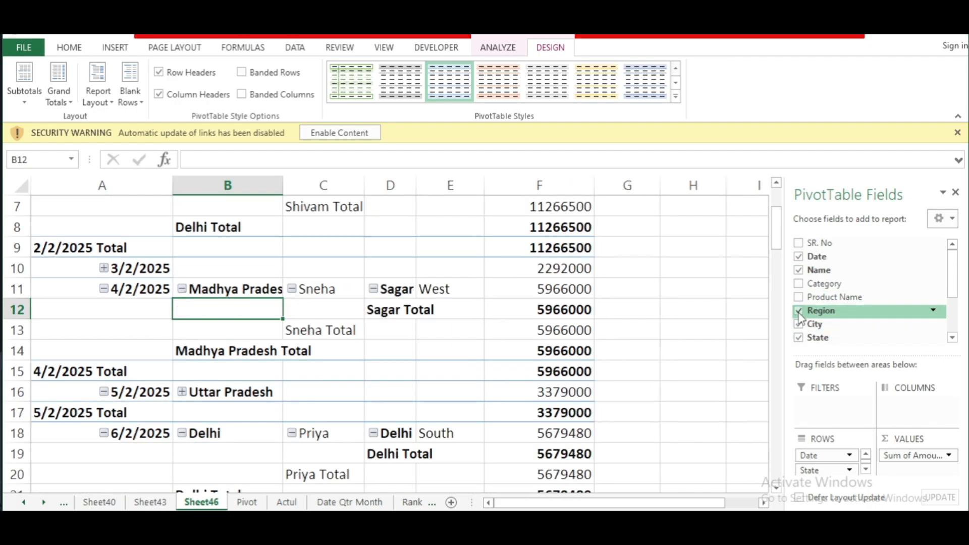
click(799, 285)
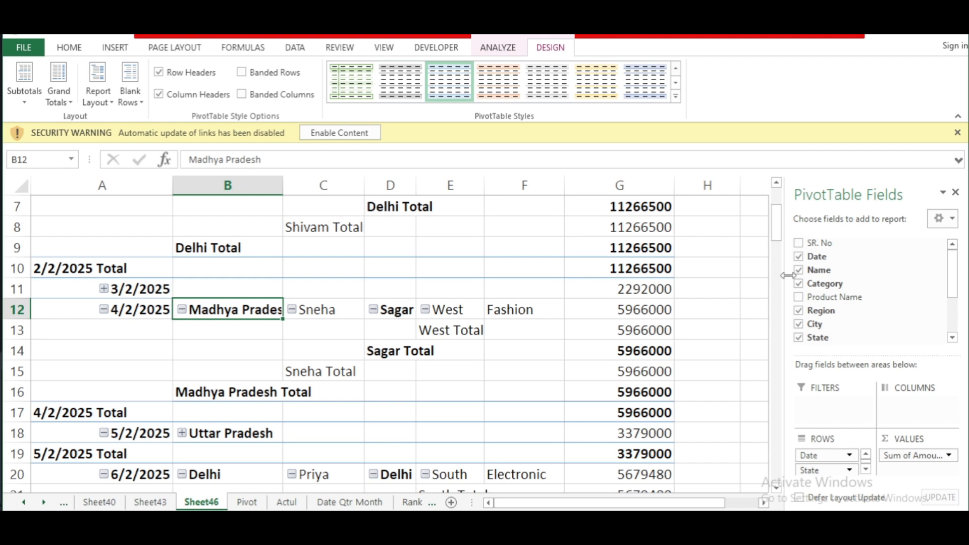
Try adding the SR. No field to the PivotTable's summed values, and remove that field again
click(799, 243)
scroll(705, 286, up, 2)
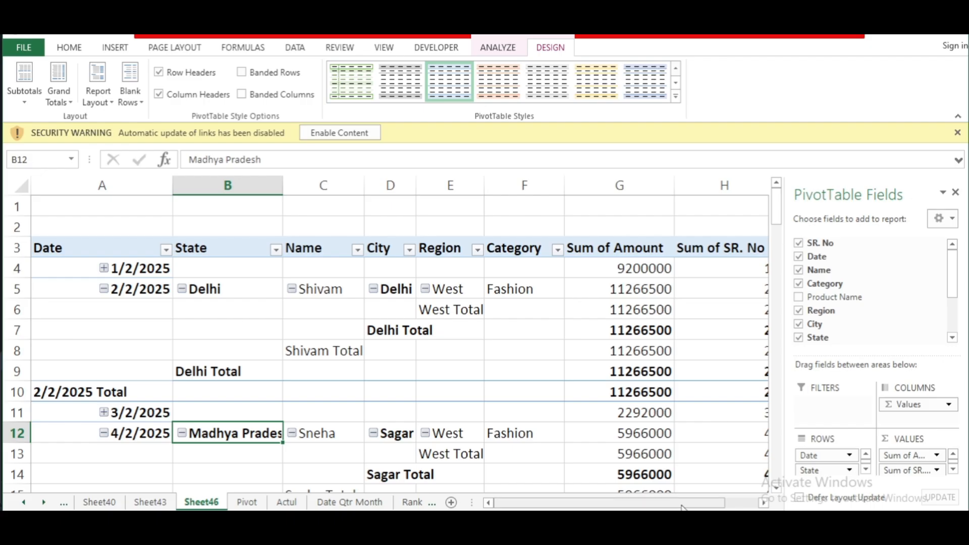
drag(684, 503, 659, 489)
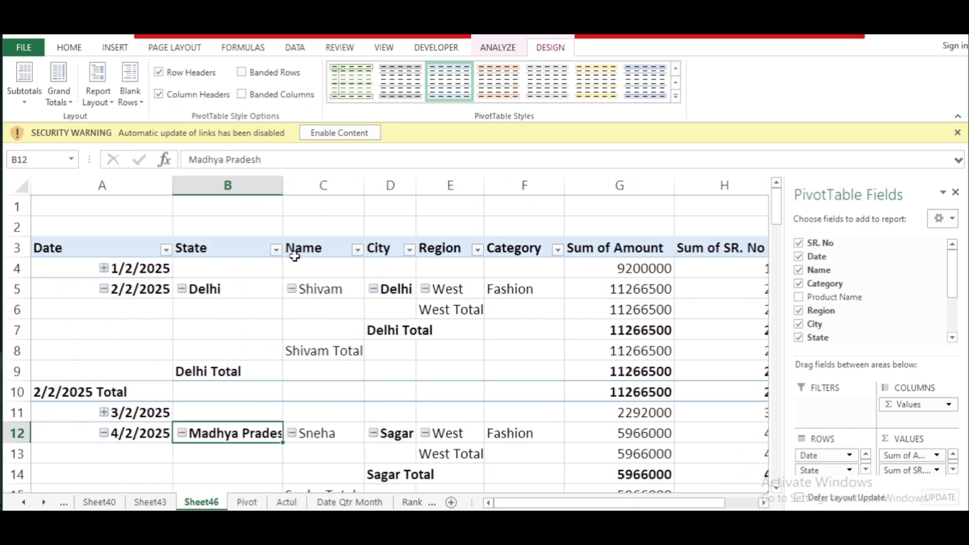
scroll(501, 322, down, 1)
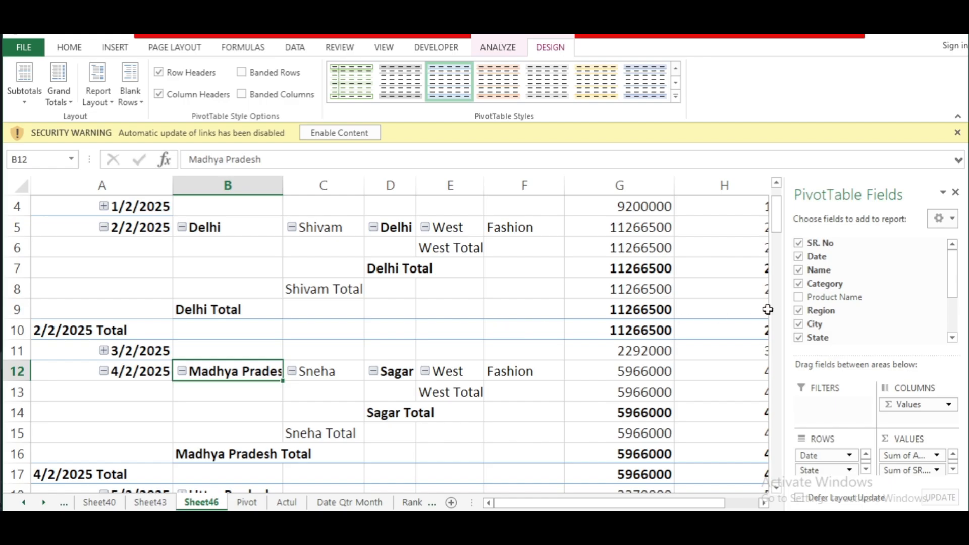
scroll(712, 317, up, 1)
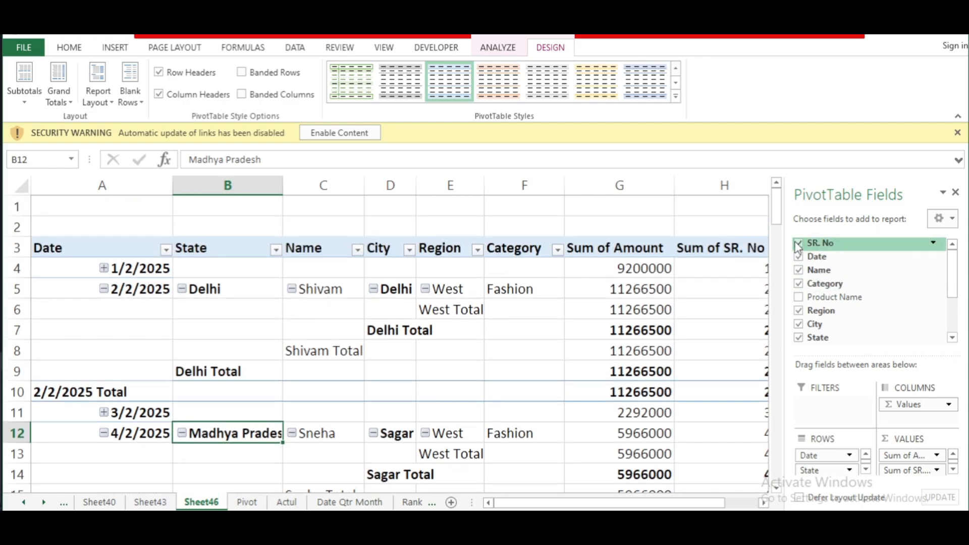
click(798, 243)
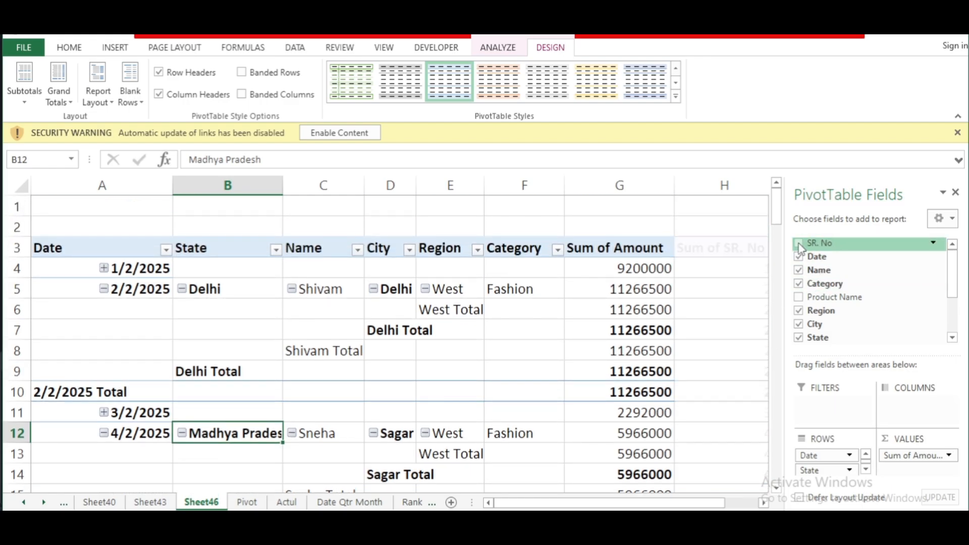
Remove the City field from the PivotTable's rows
click(798, 324)
scroll(429, 330, down, 5)
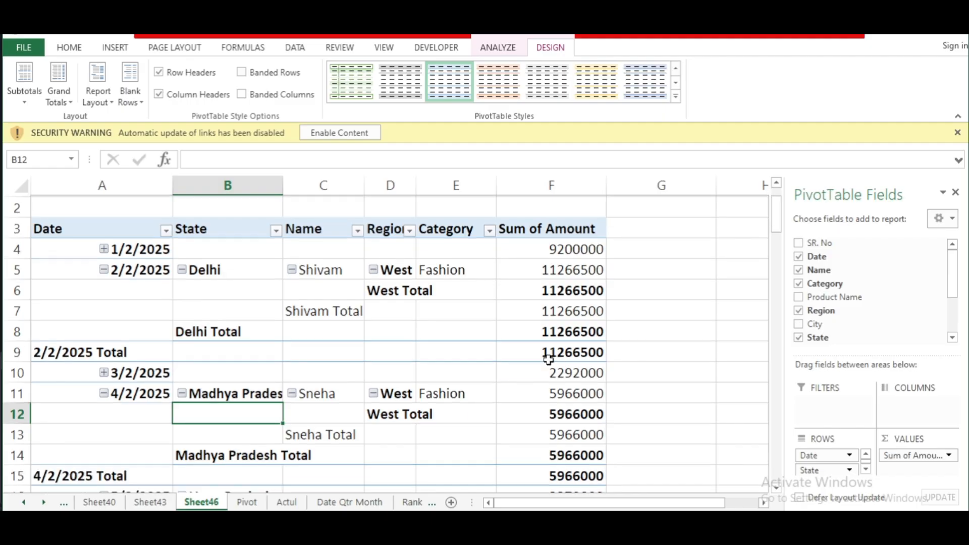
scroll(422, 330, up, 5)
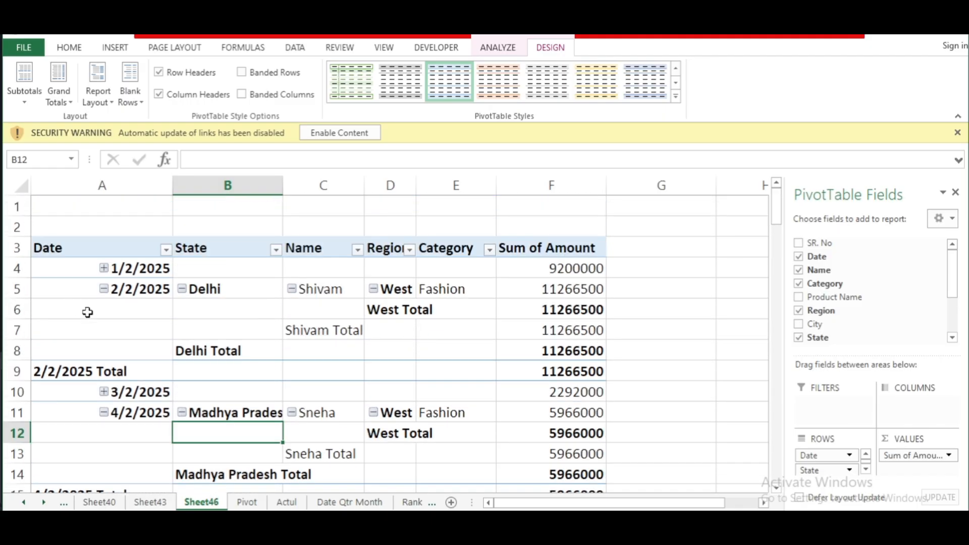
click(210, 374)
click(382, 381)
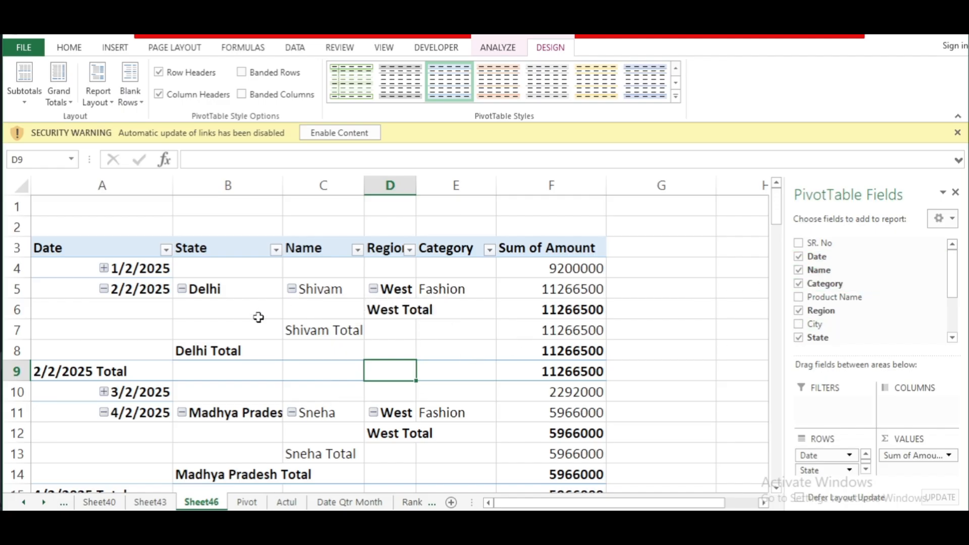
Collapse the 5/2/2025 date group in the PivotTable to hide its state rows
scroll(237, 318, down, 2)
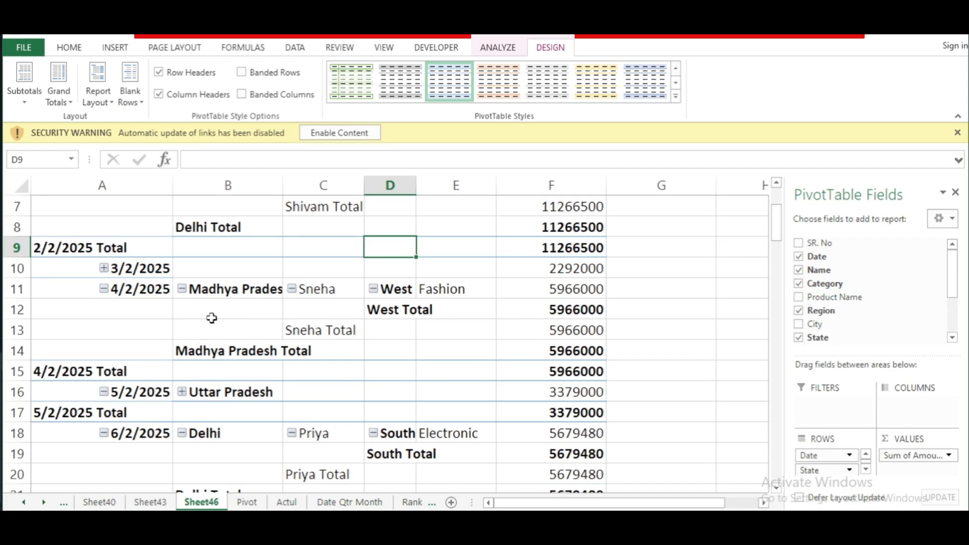
click(104, 392)
scroll(186, 392, down, 2)
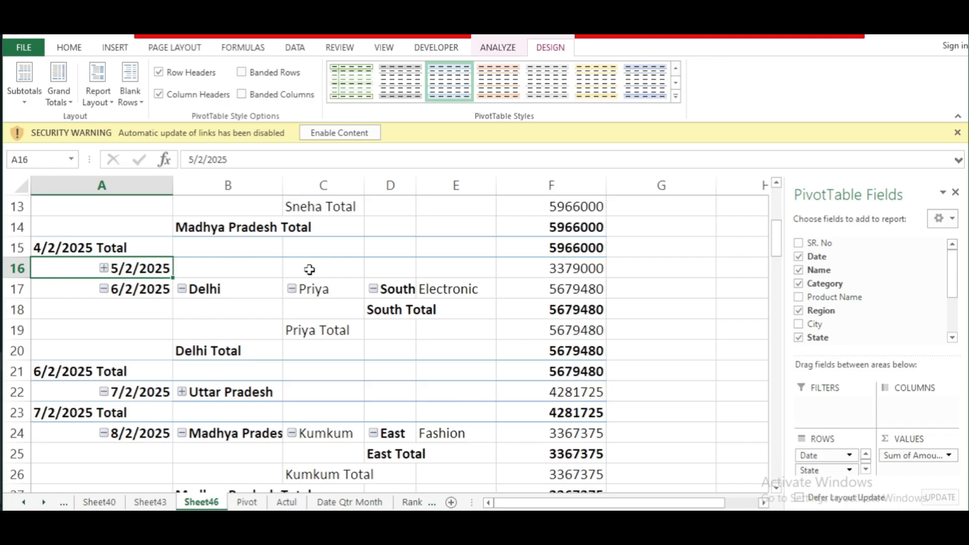
click(427, 286)
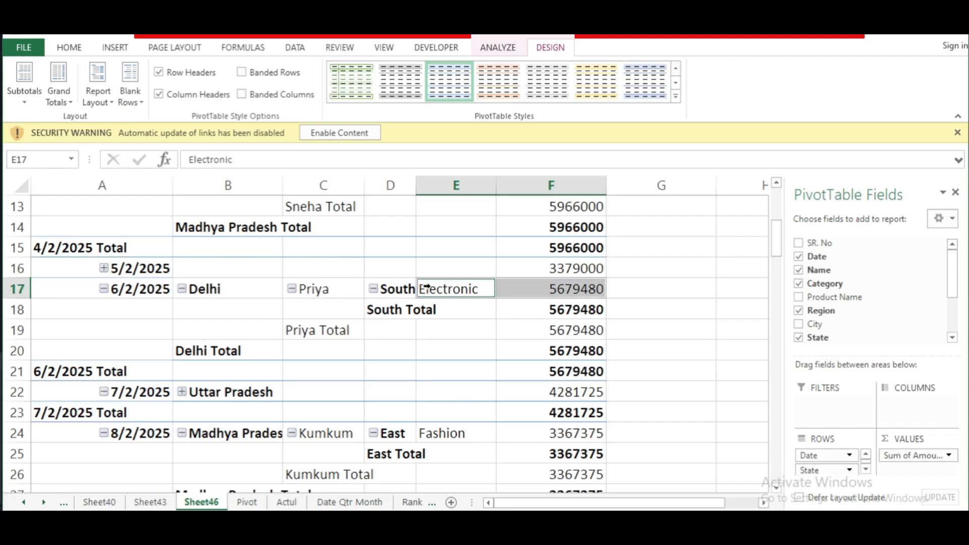
click(435, 340)
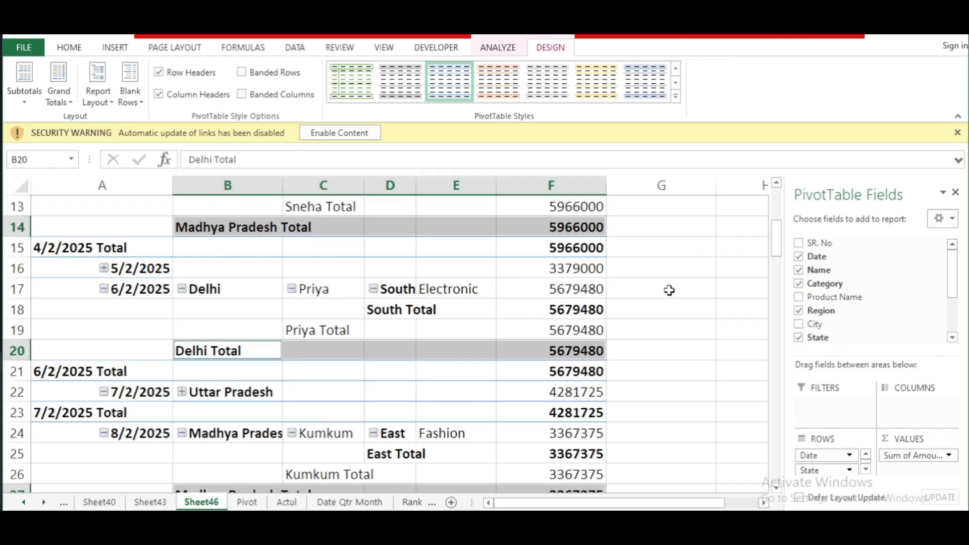
Add the Product Name field to the PivotTable
scroll(671, 290, up, 4)
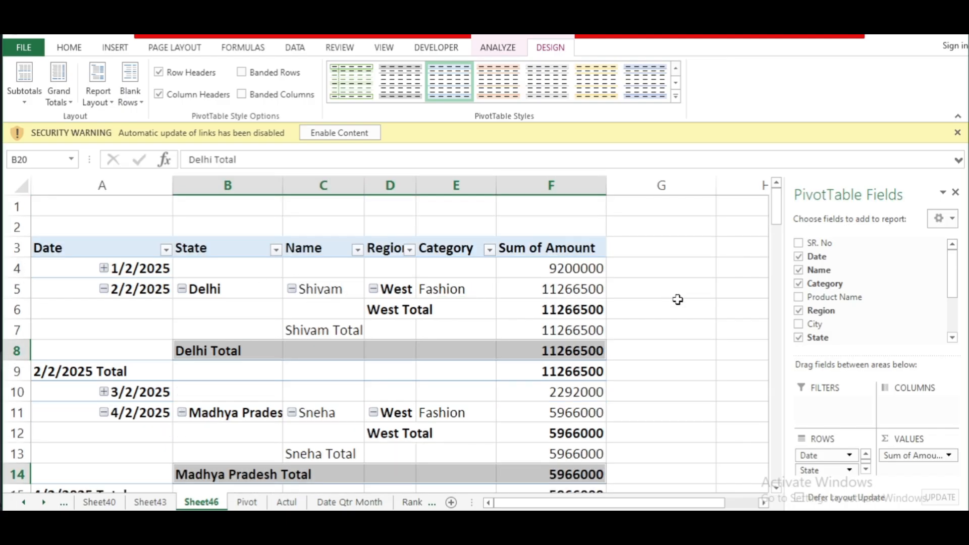
click(799, 299)
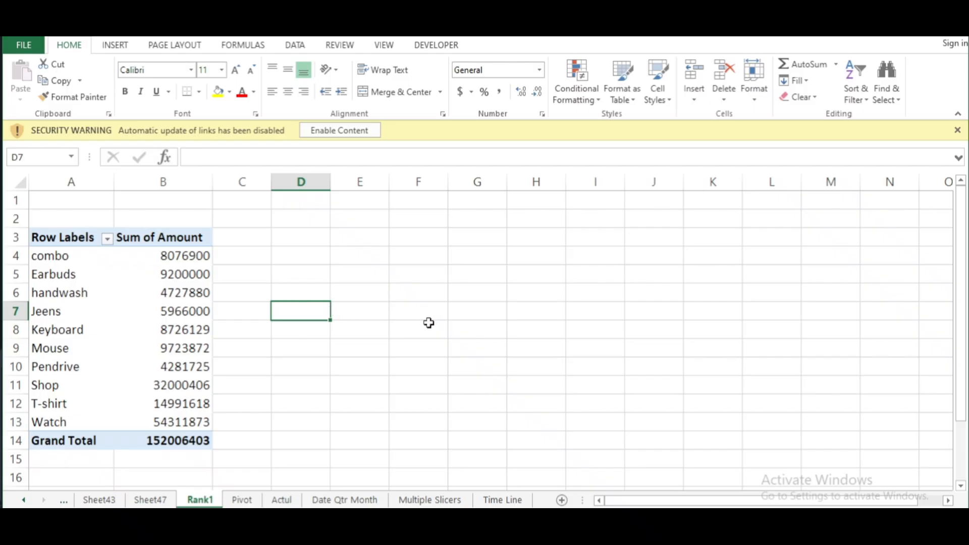
scroll(487, 381, up, 2)
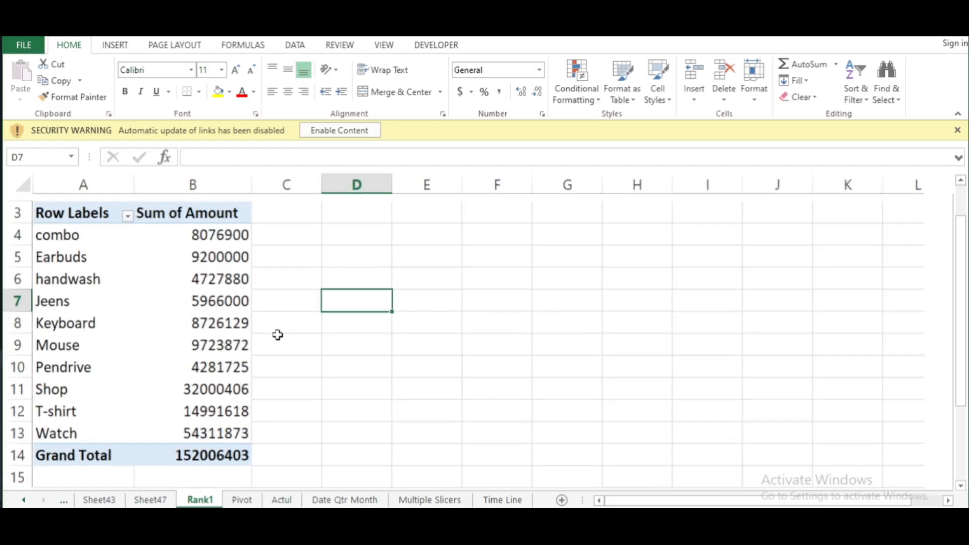
scroll(278, 334, up, 1)
scroll(422, 366, up, 1)
click(200, 345)
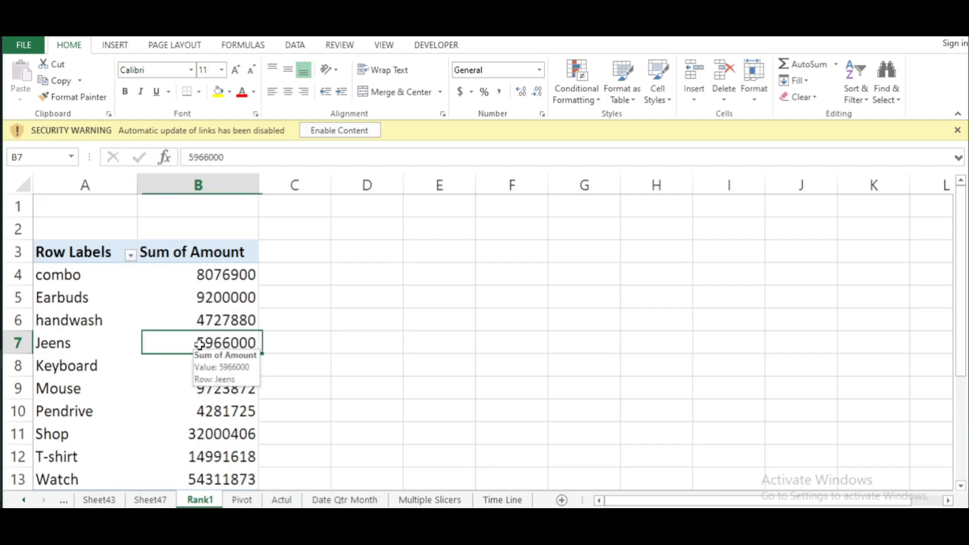
scroll(316, 302, down, 1)
click(356, 320)
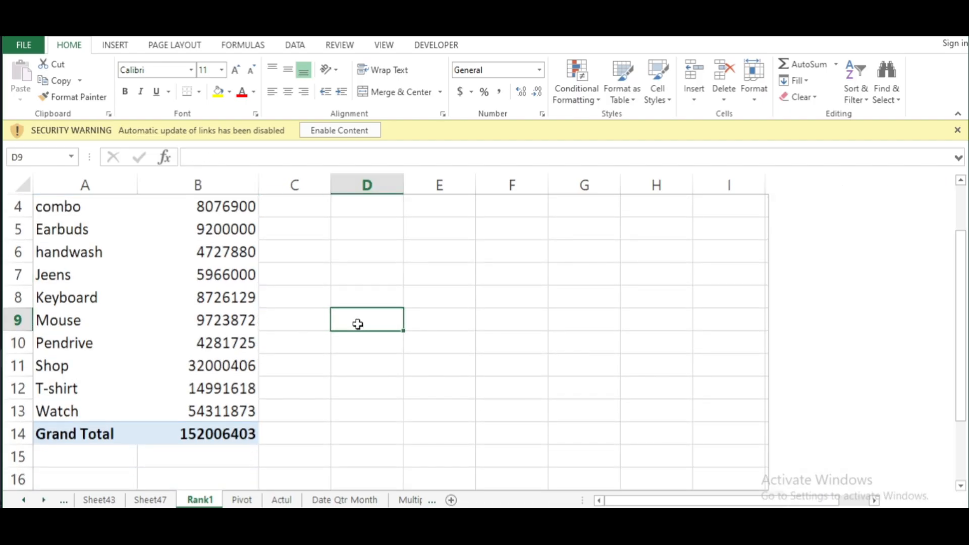
scroll(209, 294, up, 1)
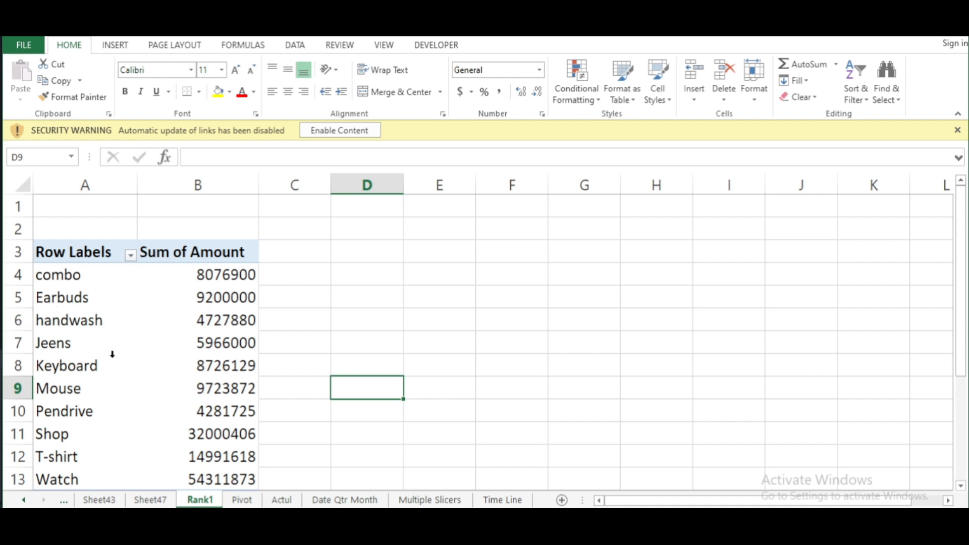
click(144, 359)
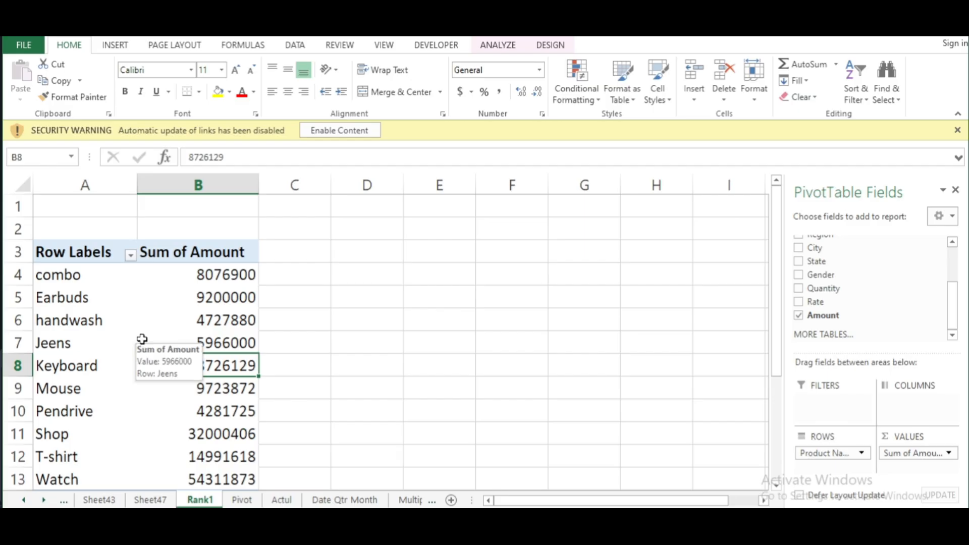
click(159, 310)
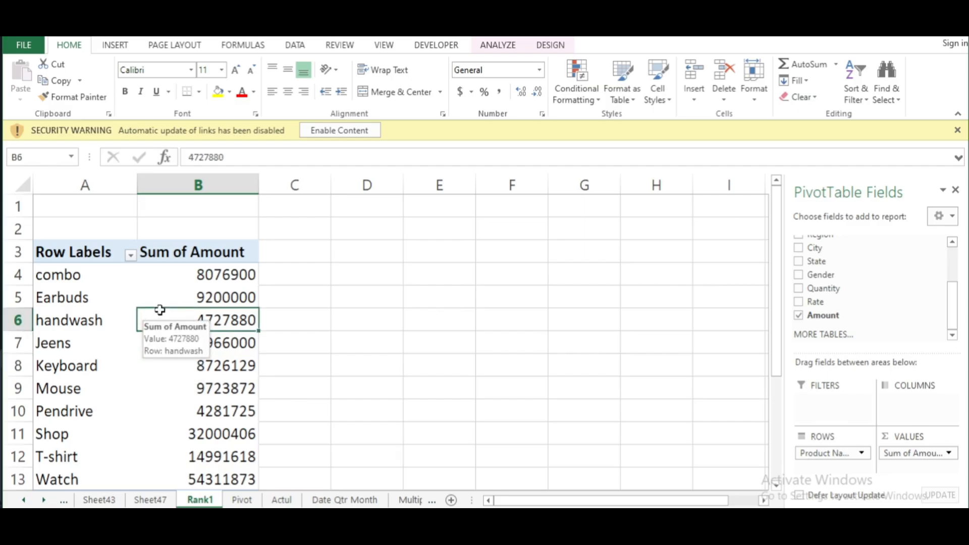
click(191, 296)
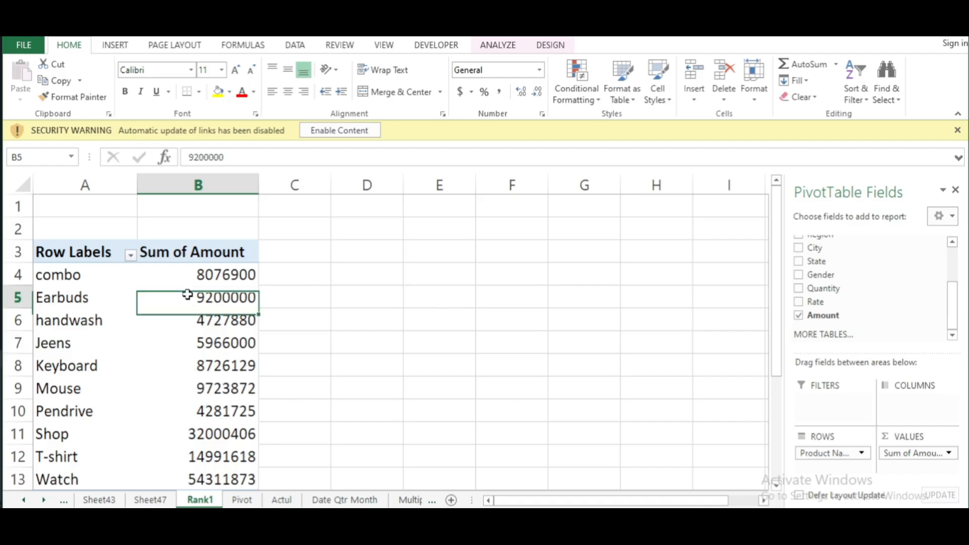
click(150, 389)
click(268, 304)
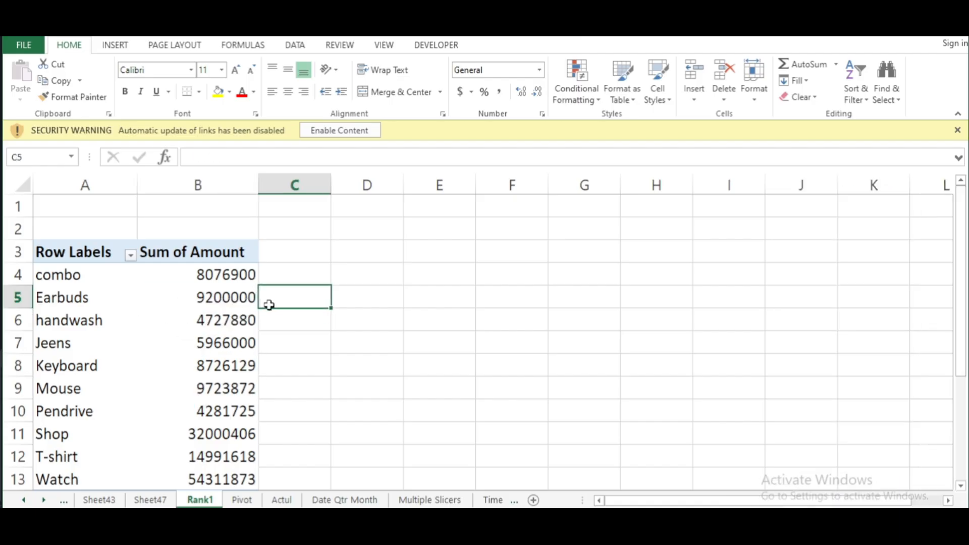
click(167, 311)
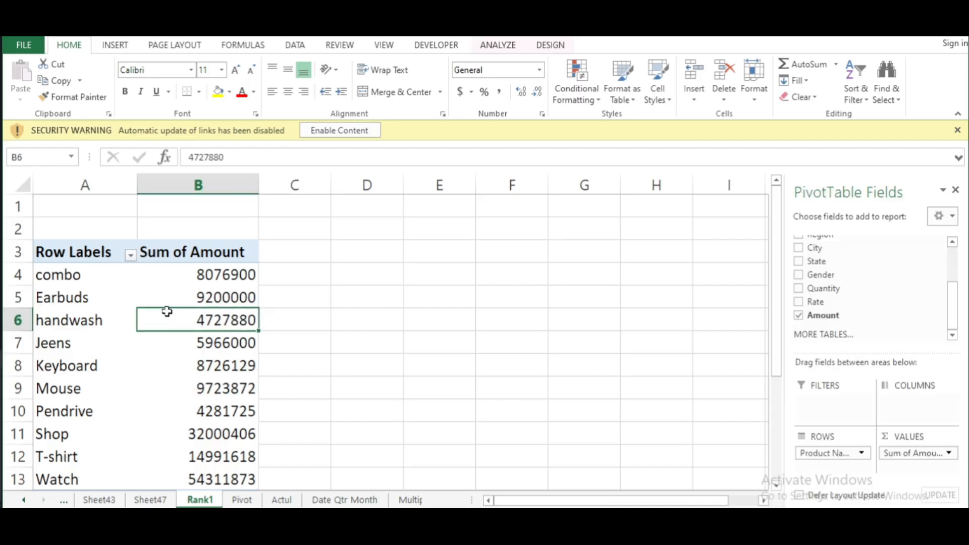
click(298, 310)
mouse_move(205, 320)
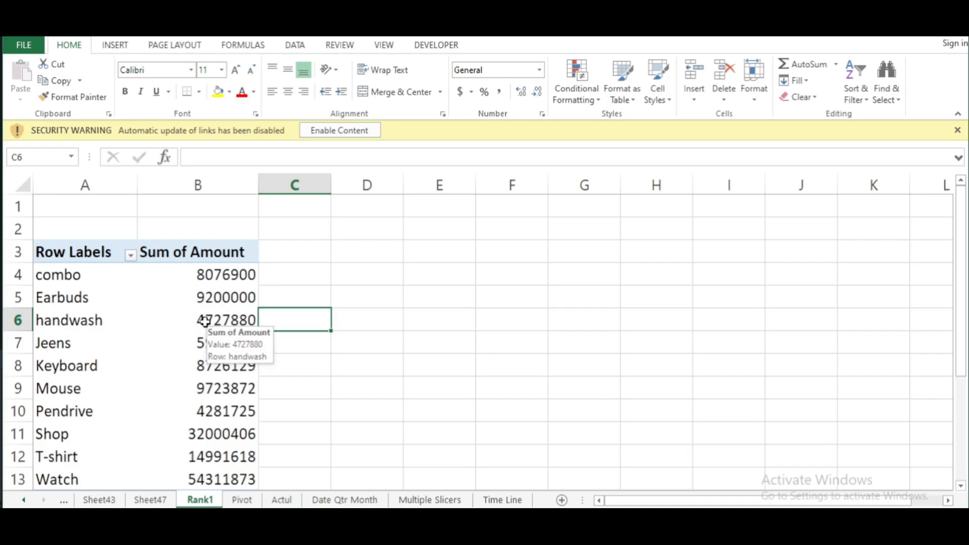
click(169, 317)
click(268, 335)
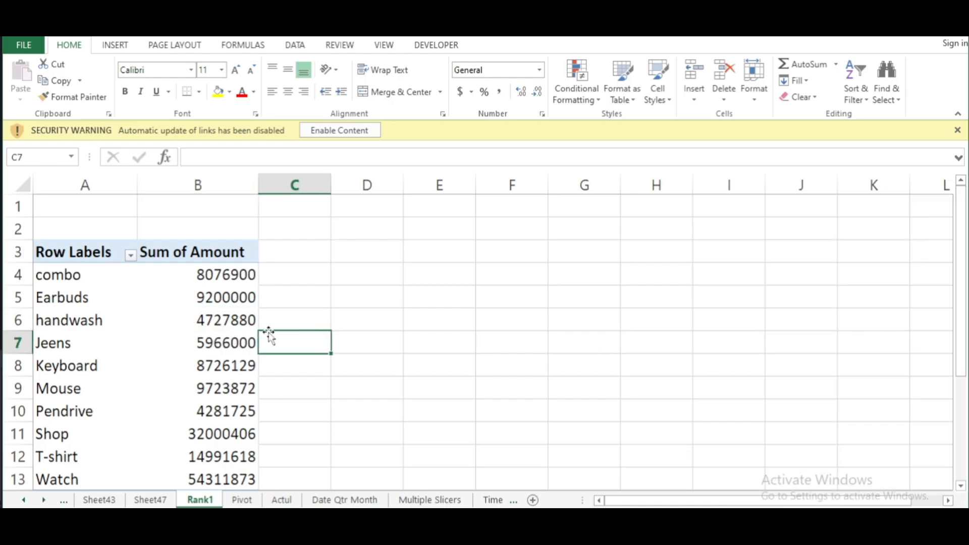
click(154, 327)
scroll(172, 327, down, 1)
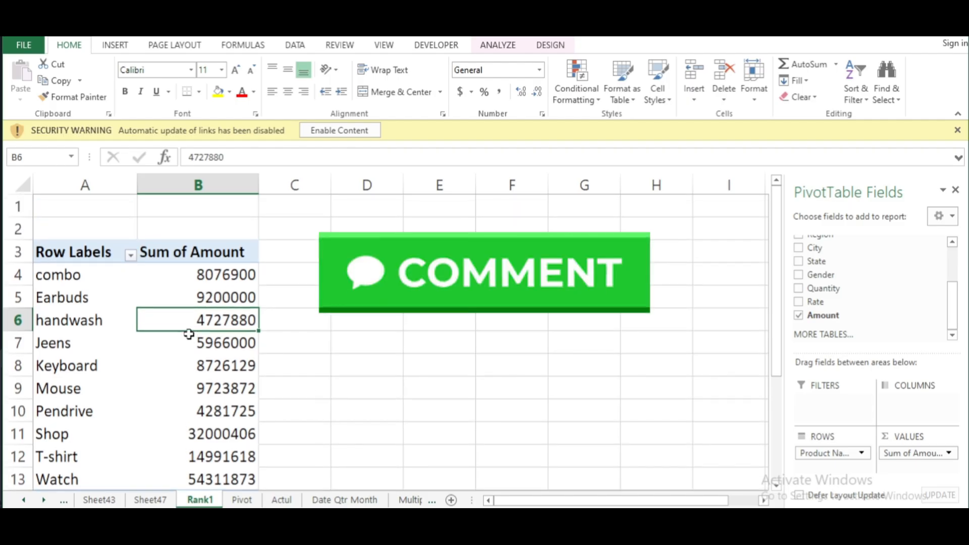
click(356, 349)
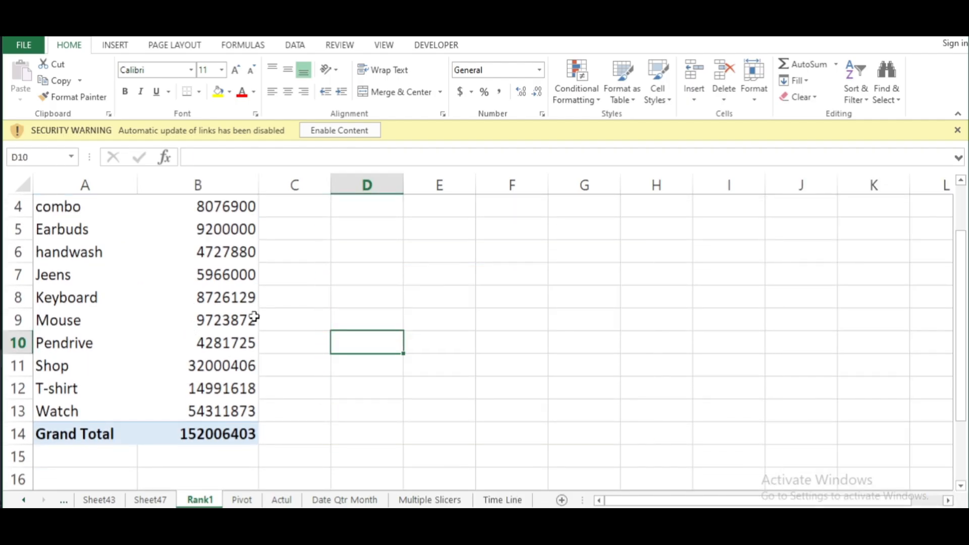
scroll(265, 316, up, 1)
click(197, 317)
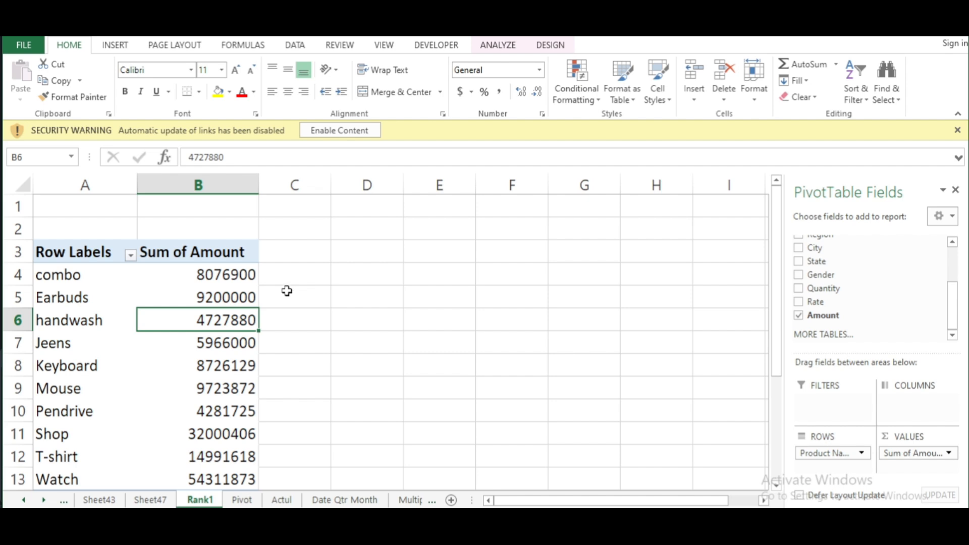
scroll(507, 303, down, 1)
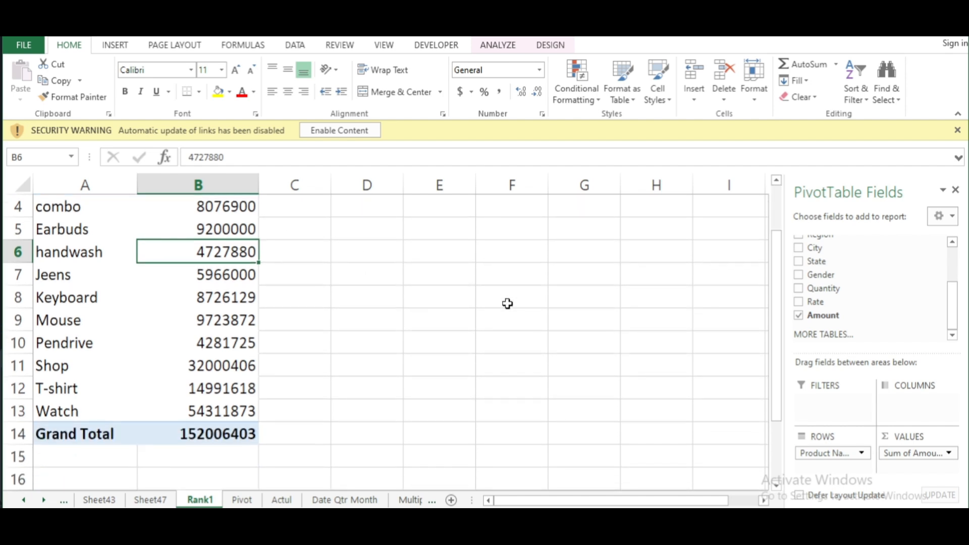
scroll(492, 303, down, 1)
scroll(353, 303, up, 1)
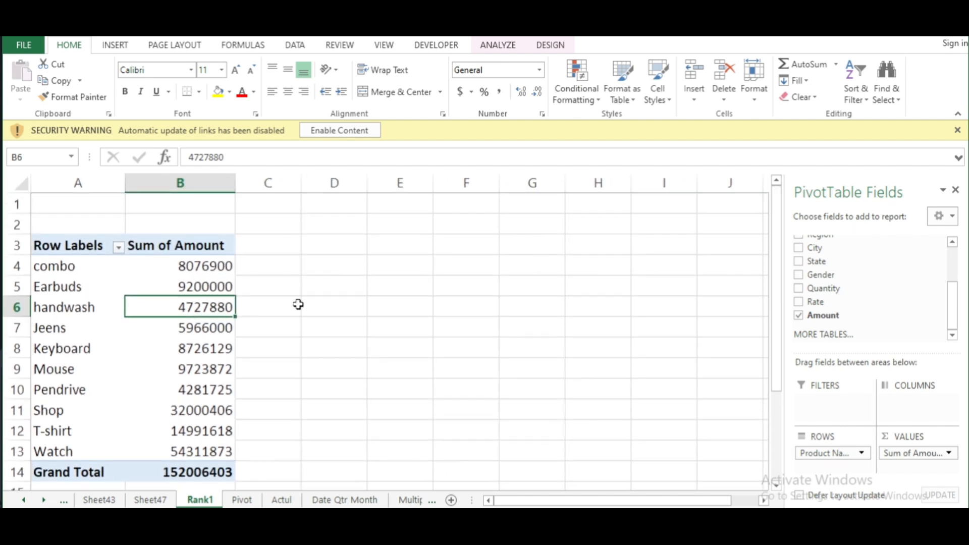
scroll(315, 314, down, 1)
key(Down)
key(Down)
scroll(320, 287, up, 1)
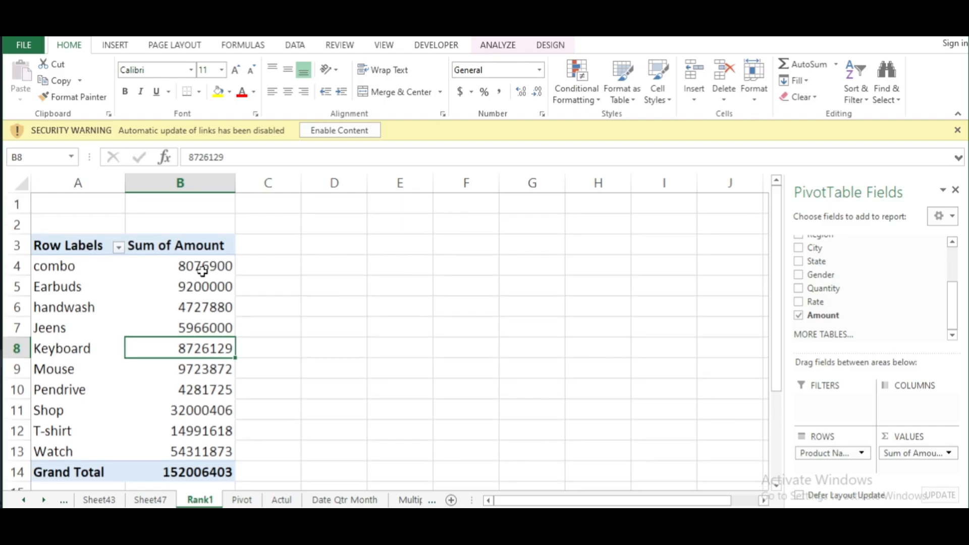
Add the Amount field a second time to the summed values of the product PivotTable on the Rank1 sheet
scroll(813, 303, up, 2)
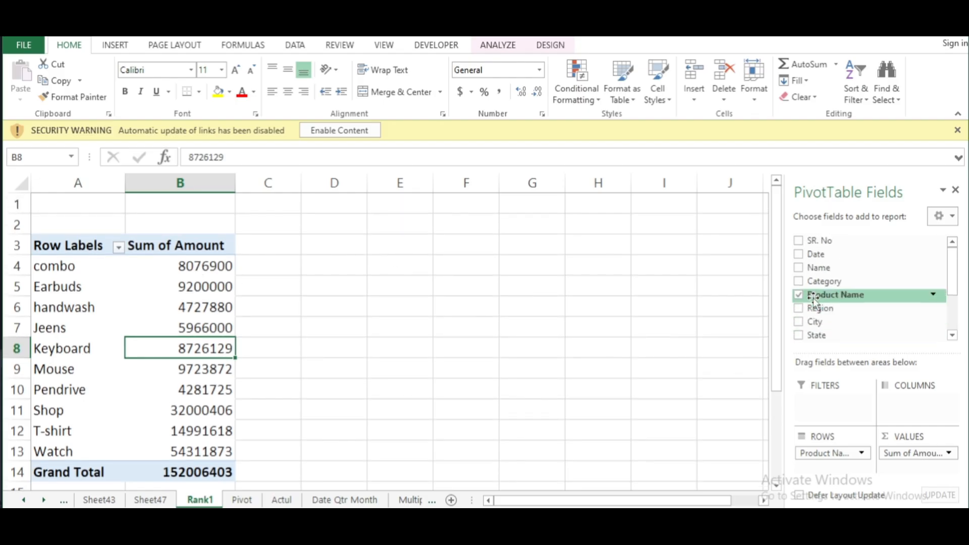
scroll(813, 298, down, 2)
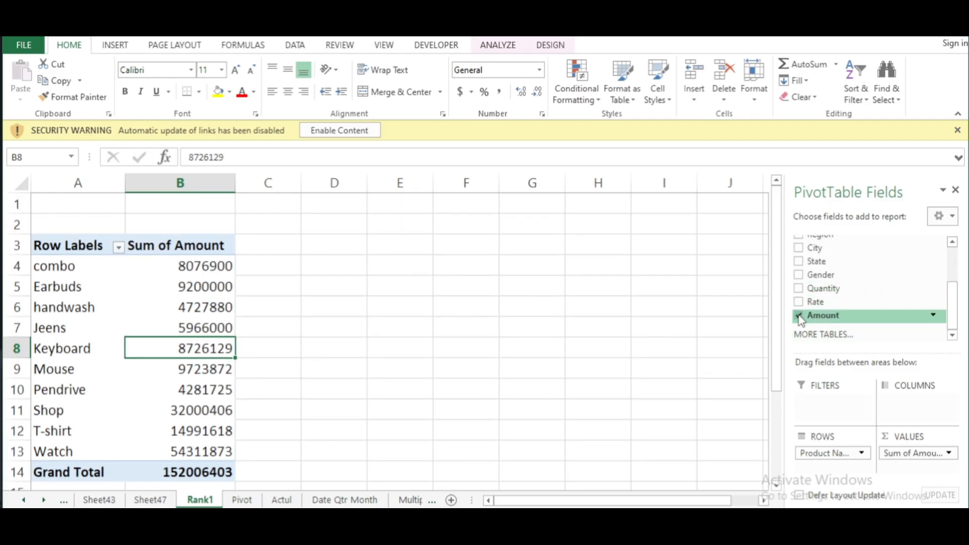
drag(799, 320, 905, 474)
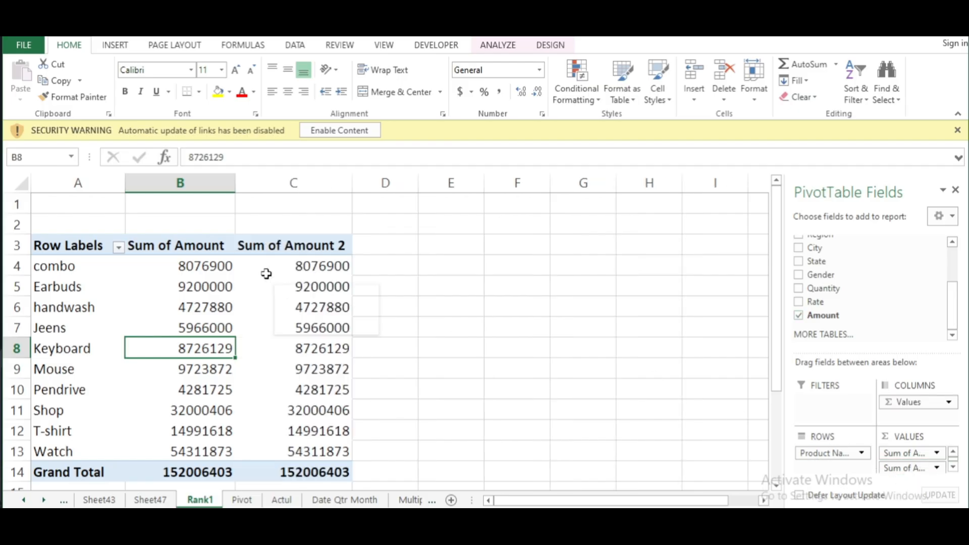
click(388, 283)
click(328, 289)
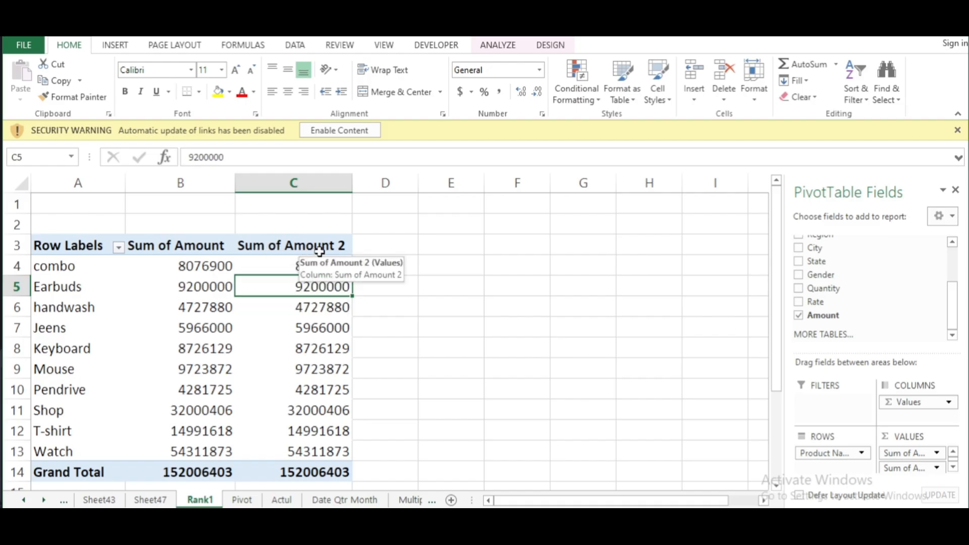
click(302, 366)
click(313, 292)
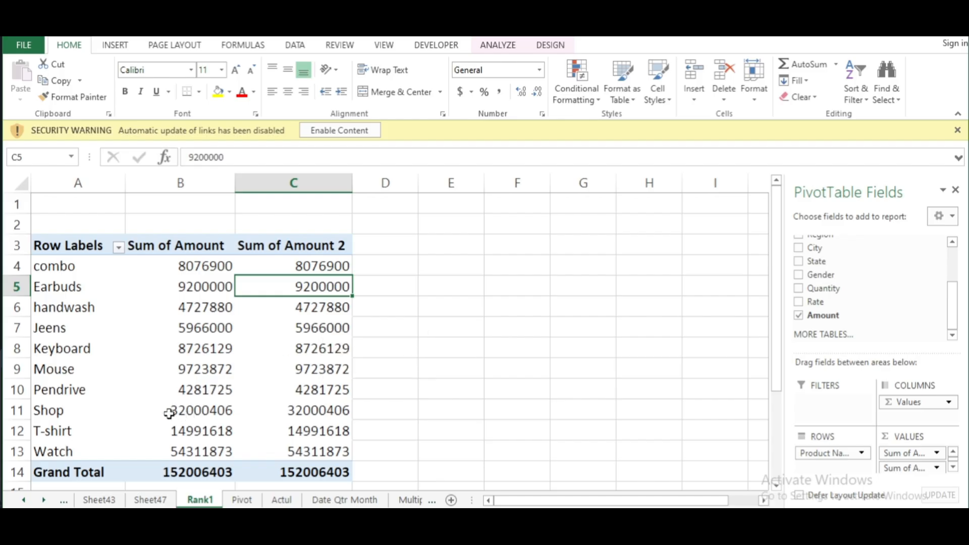
click(229, 394)
click(305, 302)
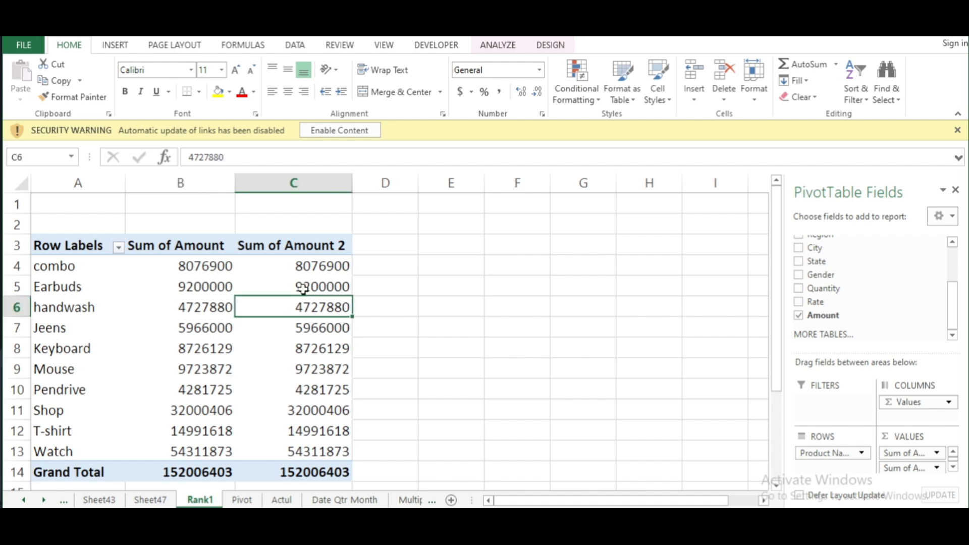
click(303, 271)
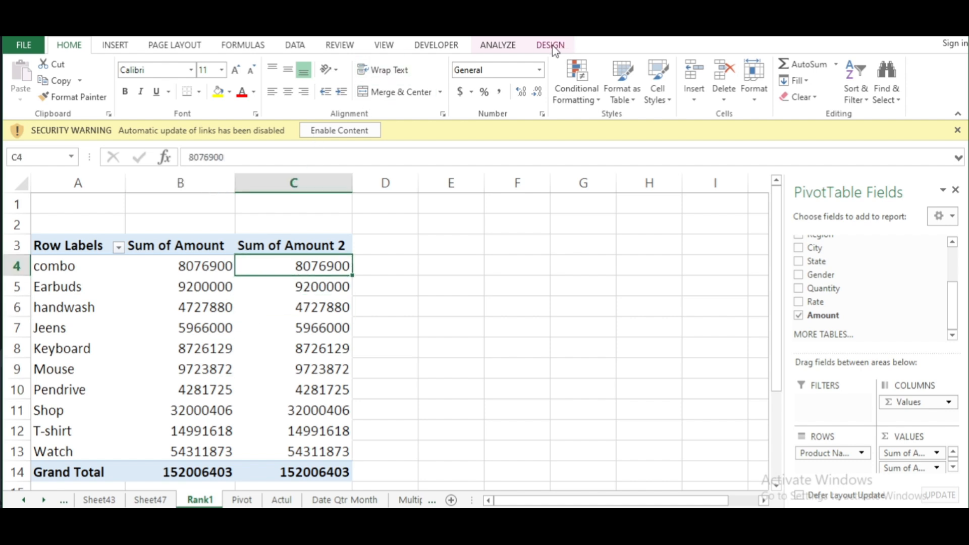
right_click(325, 272)
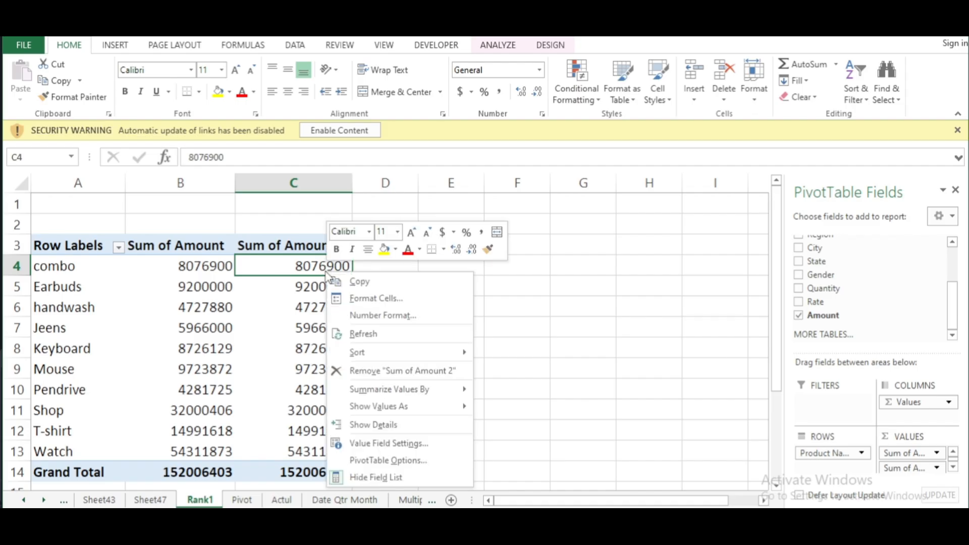
key(Escape)
click(309, 348)
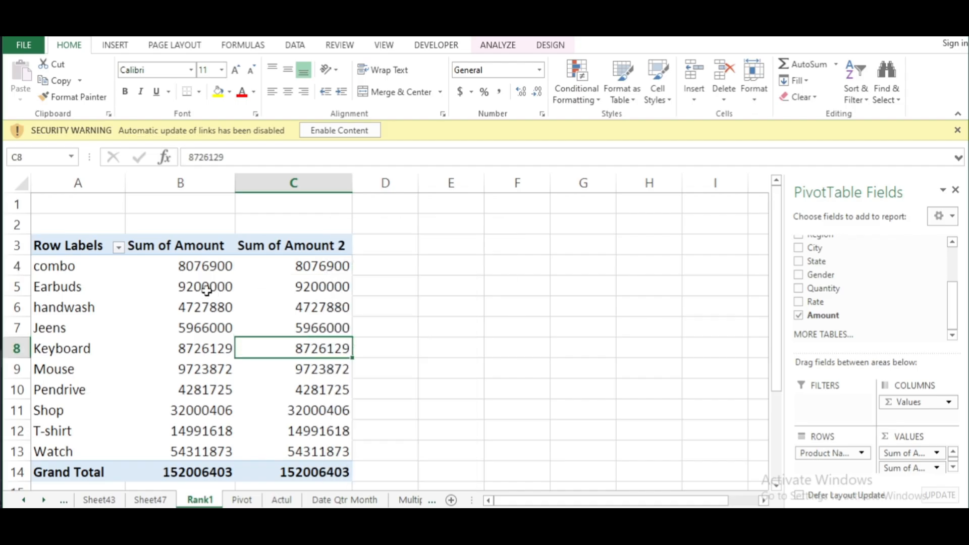
Show the second Amount column of the product PivotTable as Rank Largest to Smallest based on Product Name
right_click(302, 290)
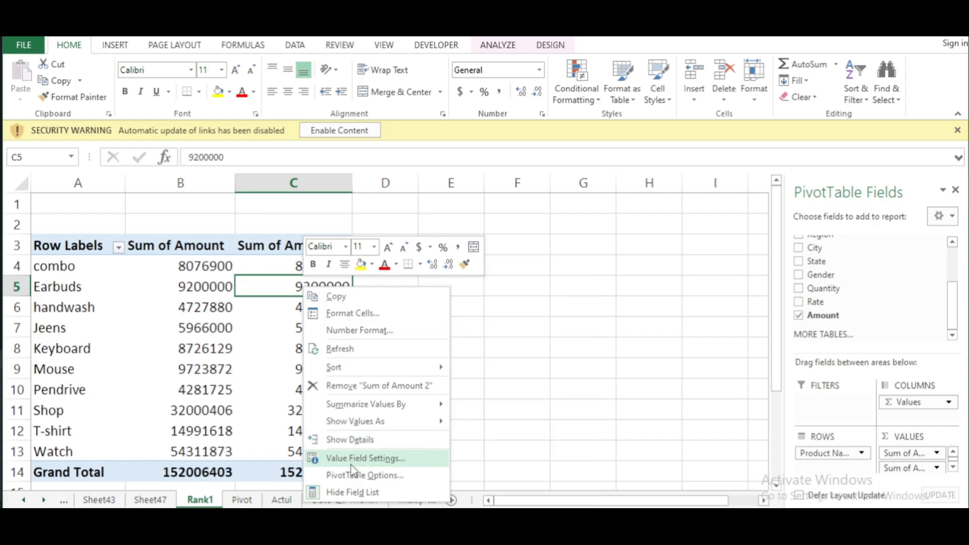
mouse_move(358, 426)
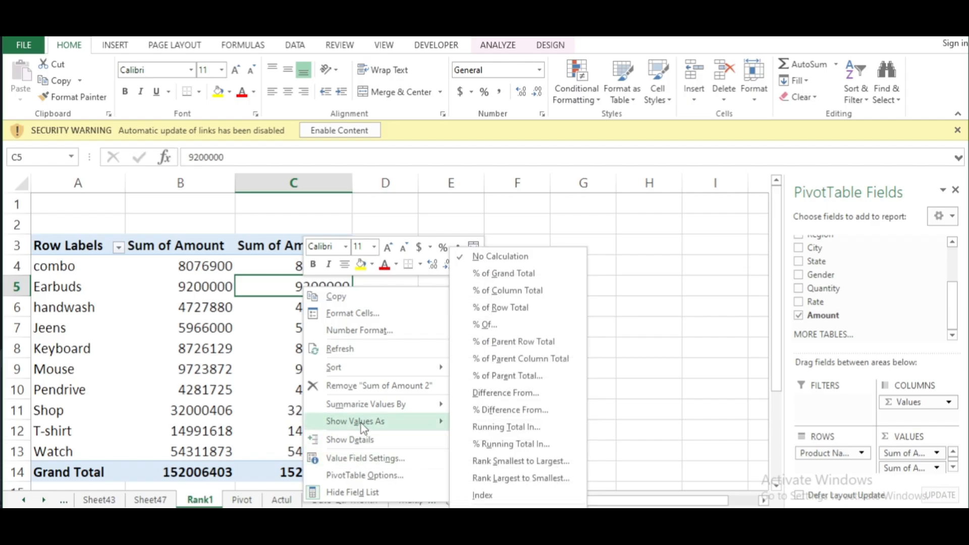
click(531, 478)
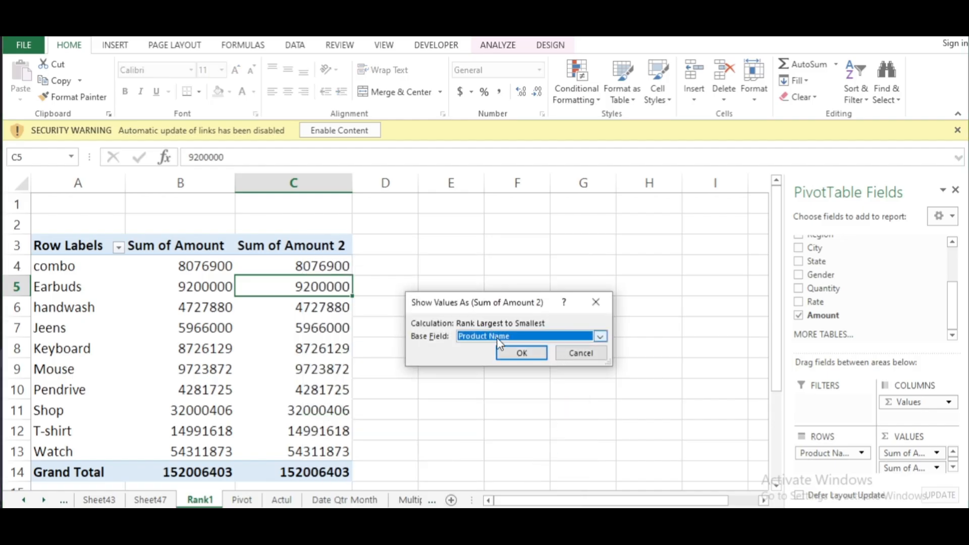
click(600, 336)
click(544, 350)
click(520, 353)
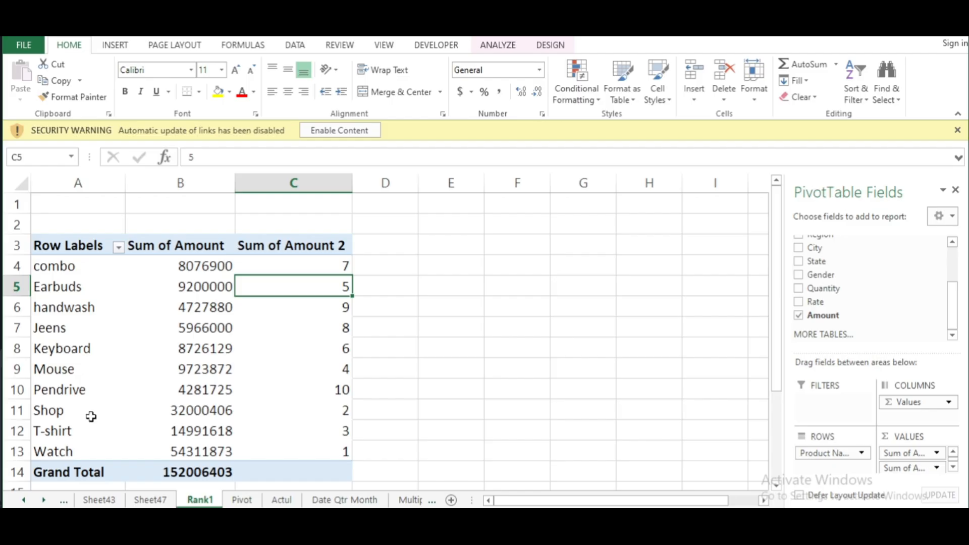
Examine the largest-to-smallest ranks in the second Amount column against each product's summed Amount
click(299, 324)
click(463, 331)
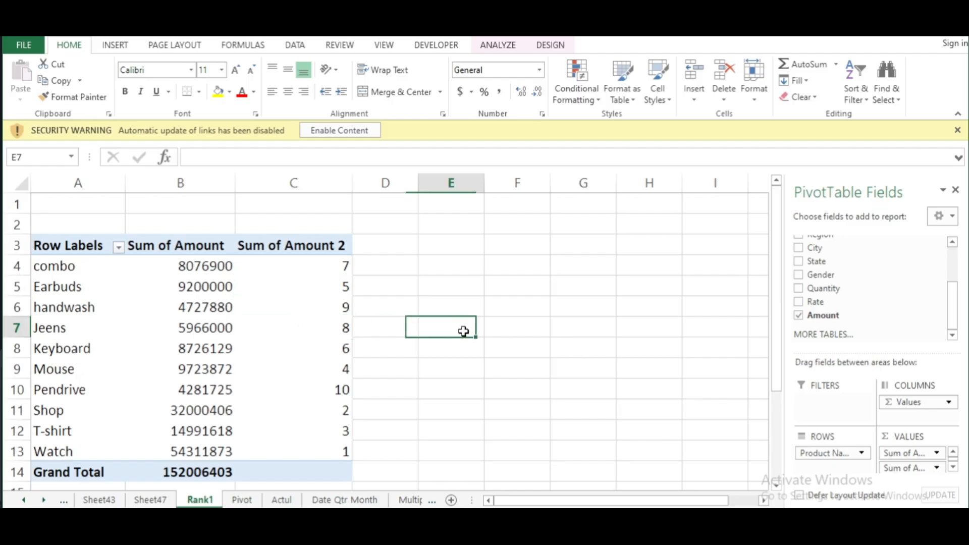
click(277, 431)
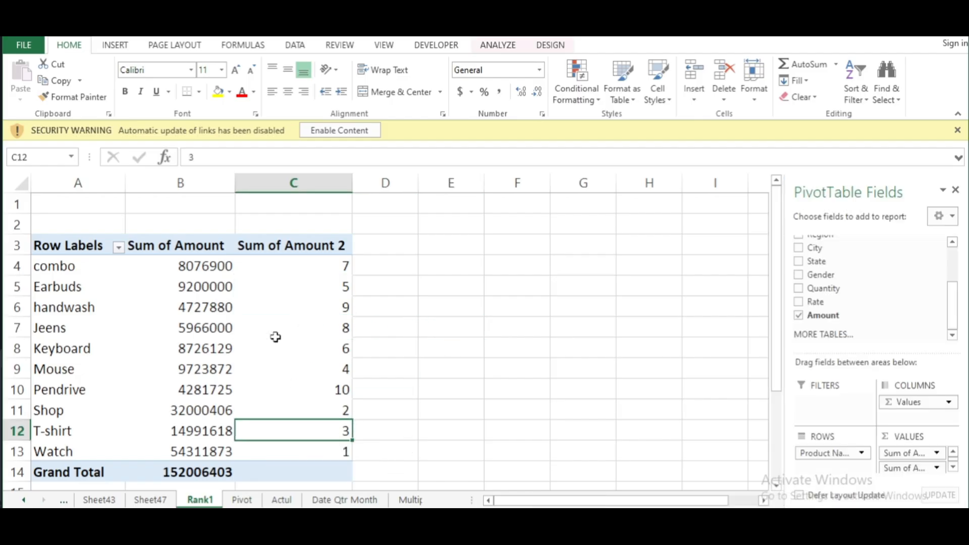
click(437, 285)
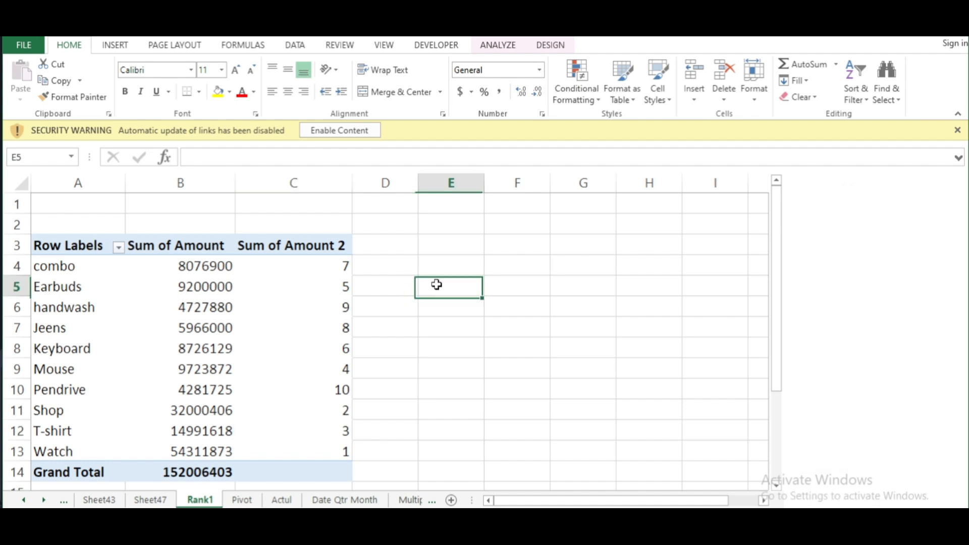
click(324, 284)
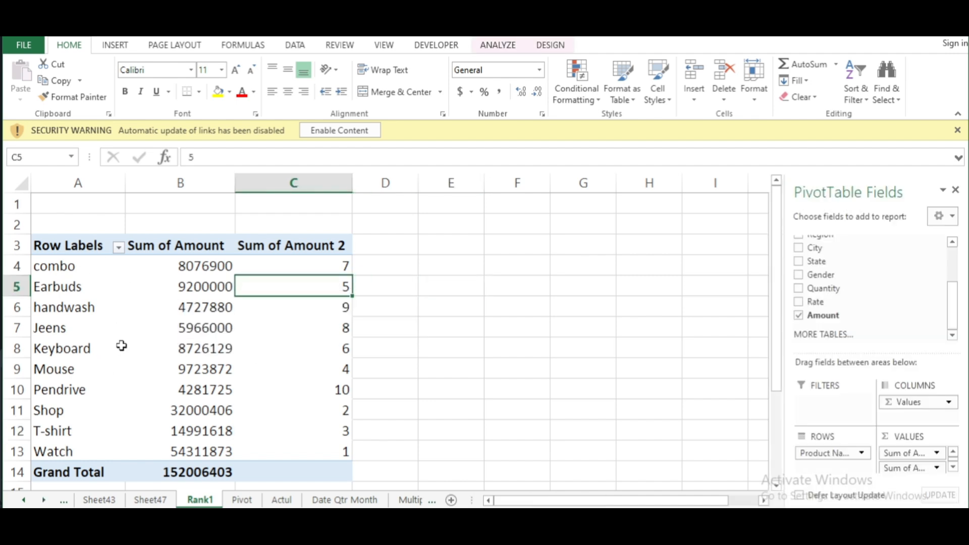
click(254, 363)
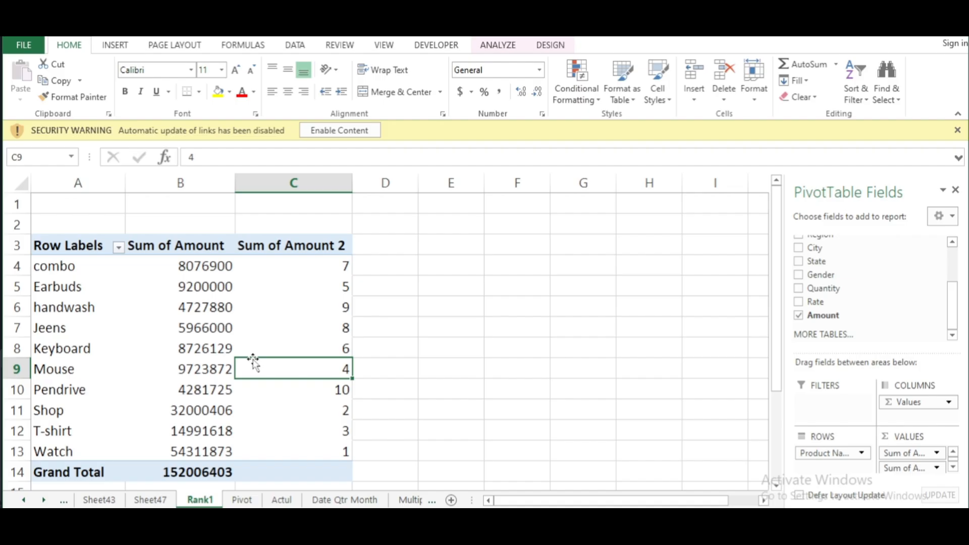
click(272, 334)
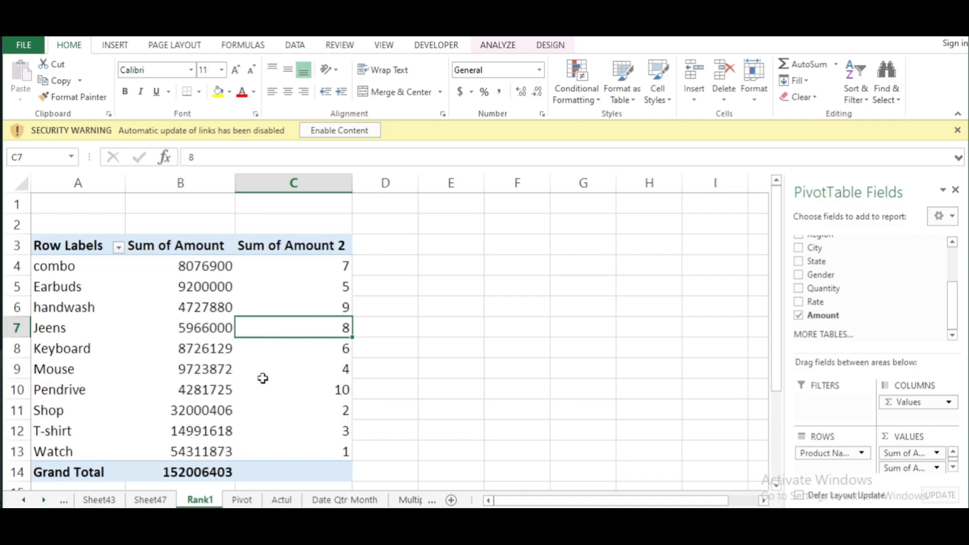
scroll(262, 379, down, 1)
click(323, 361)
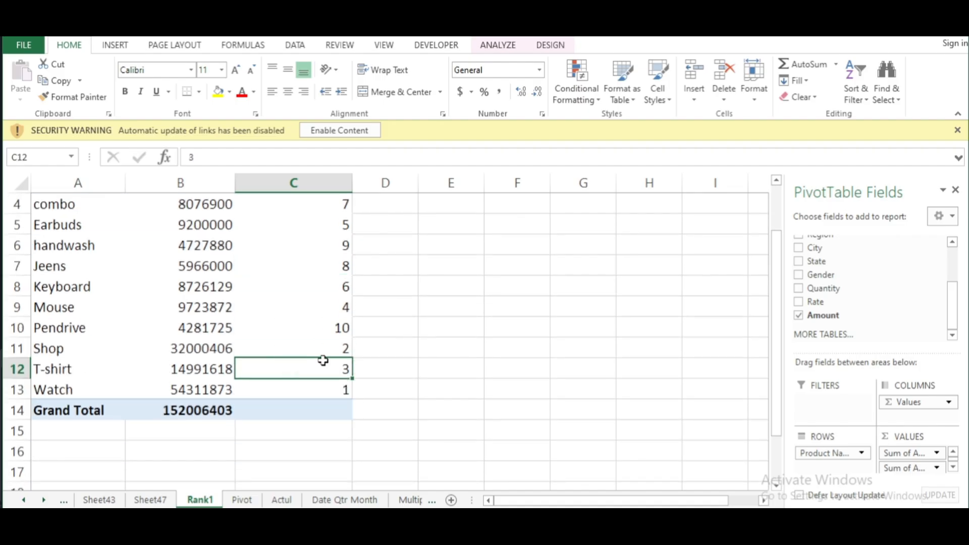
scroll(333, 361, up, 1)
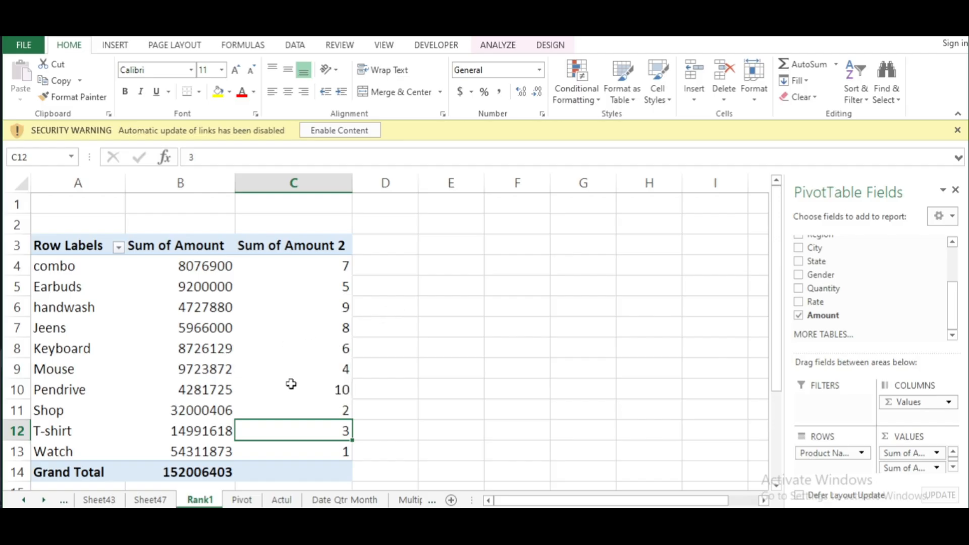
scroll(130, 333, down, 2)
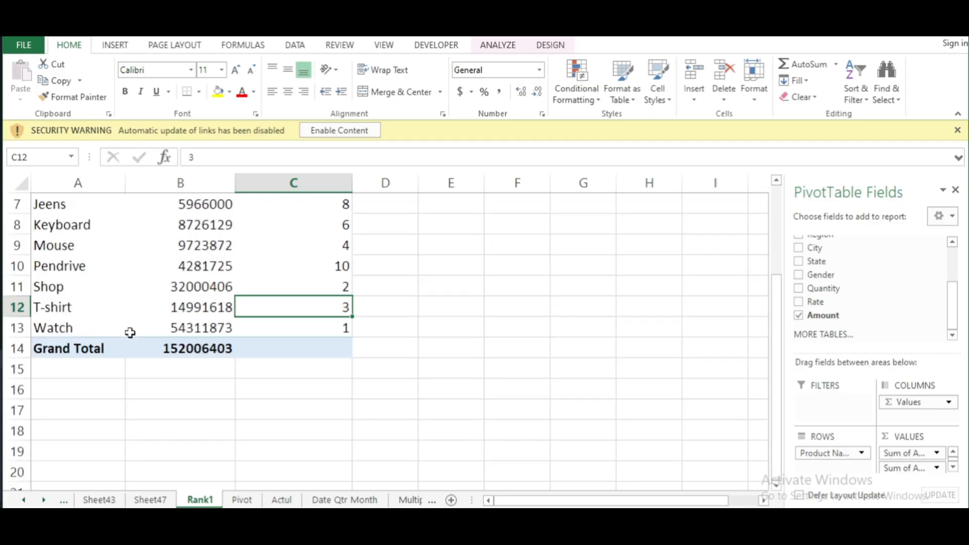
scroll(130, 333, up, 2)
scroll(150, 346, down, 2)
scroll(454, 385, up, 2)
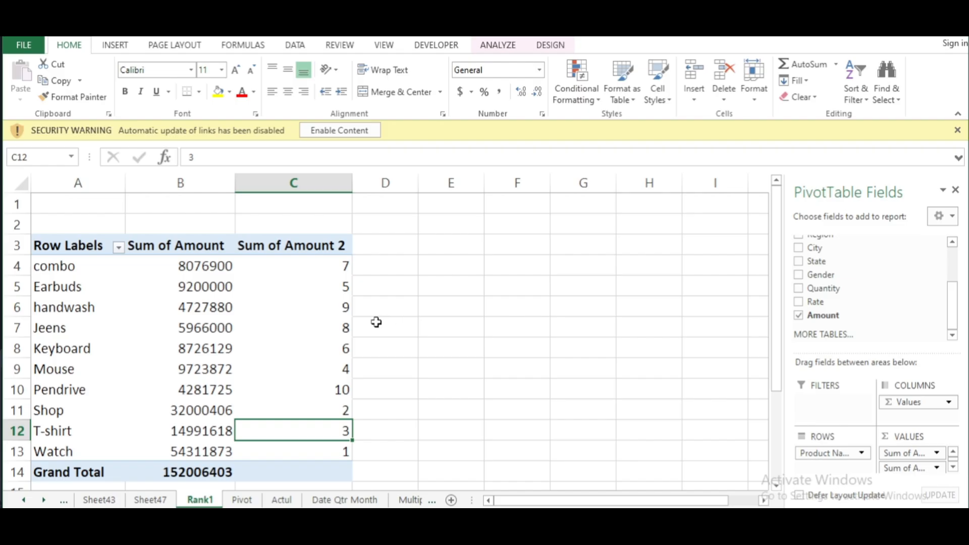
click(317, 326)
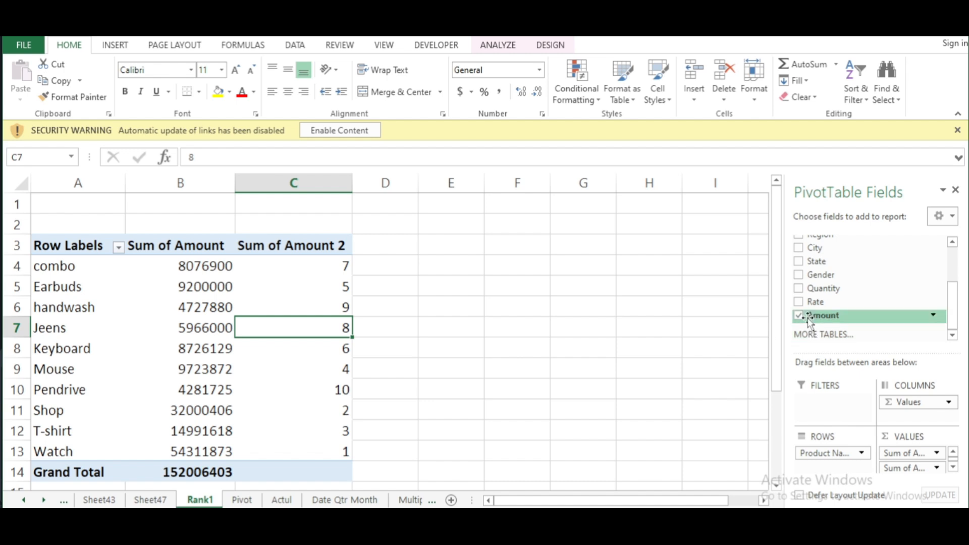
drag(810, 322, 904, 460)
drag(822, 317, 910, 480)
click(432, 294)
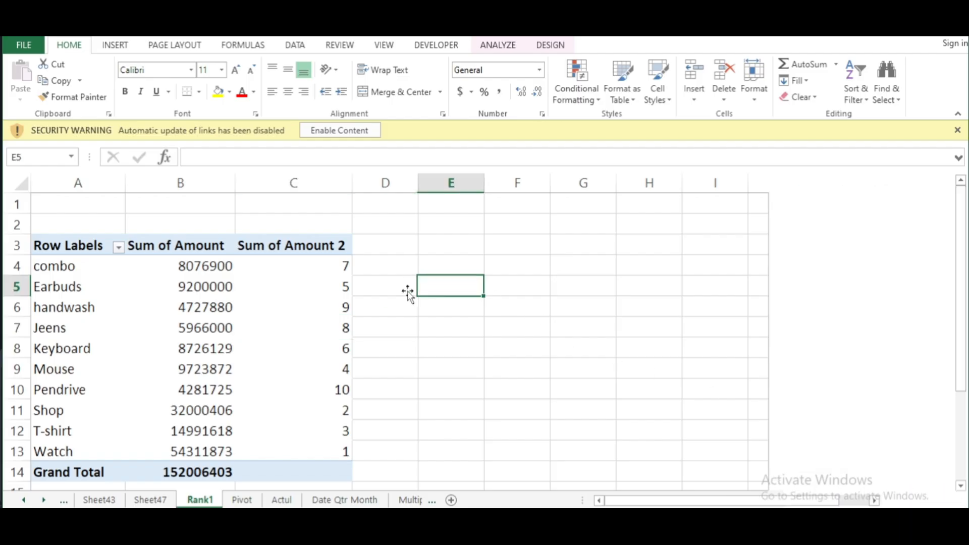
Replace the second Amount column's largest-to-smallest ranking with Rank Smallest to Largest based on Product Name
click(299, 262)
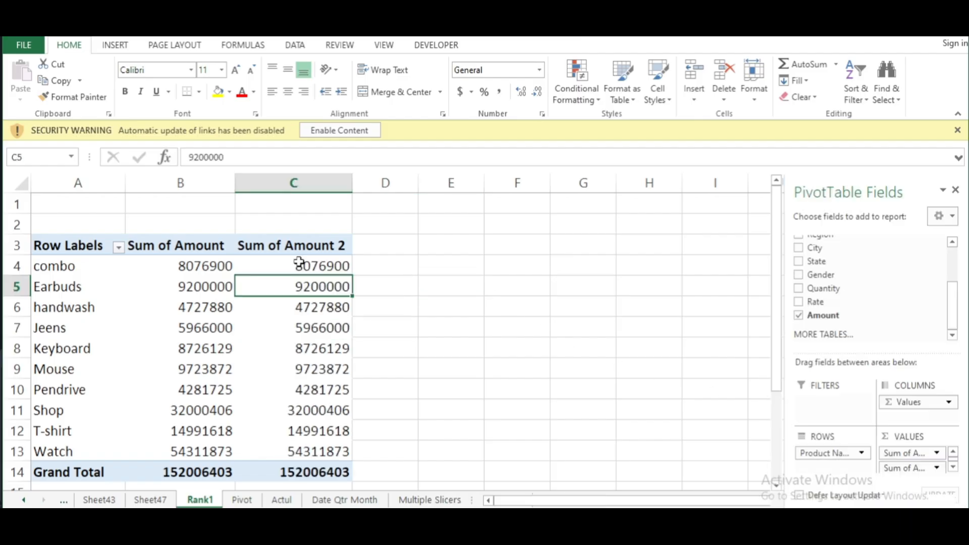
click(361, 270)
click(330, 273)
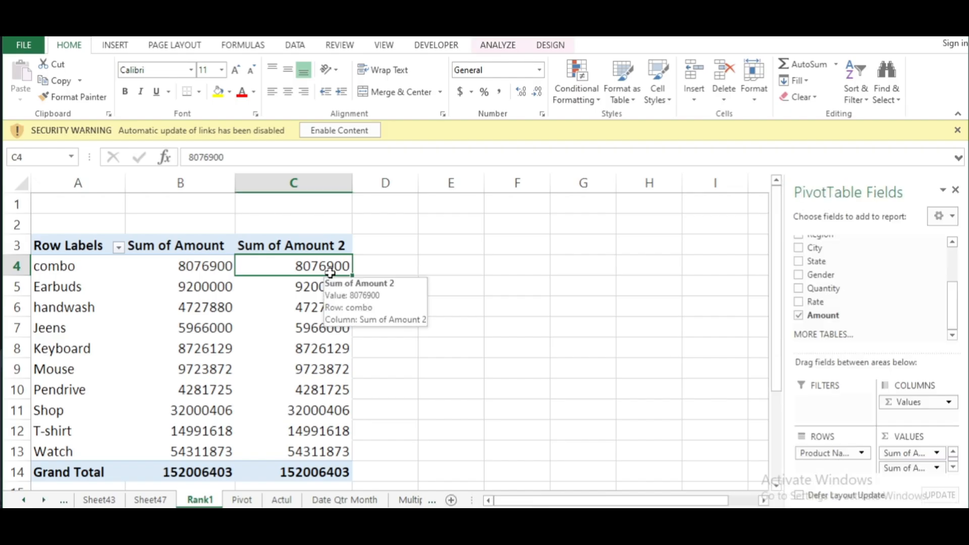
right_click(329, 270)
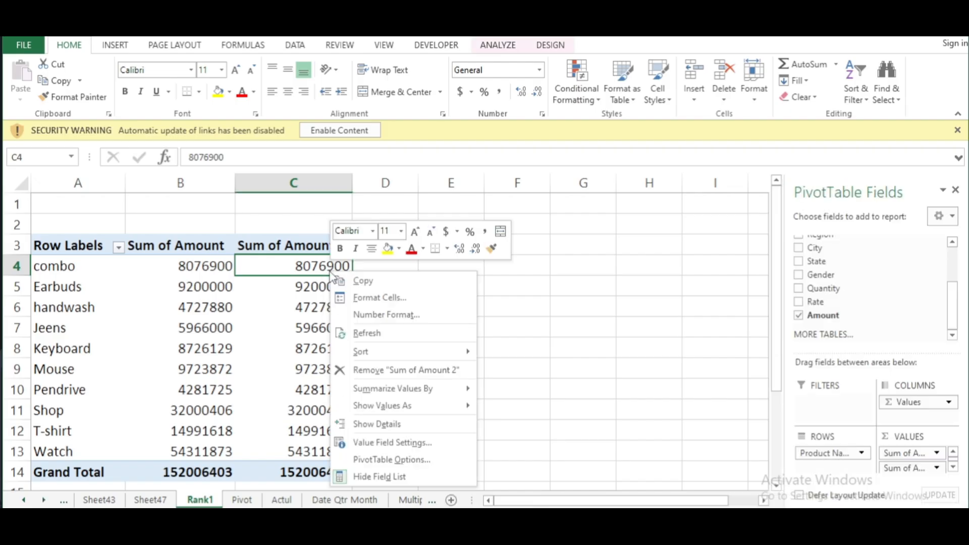
mouse_move(383, 413)
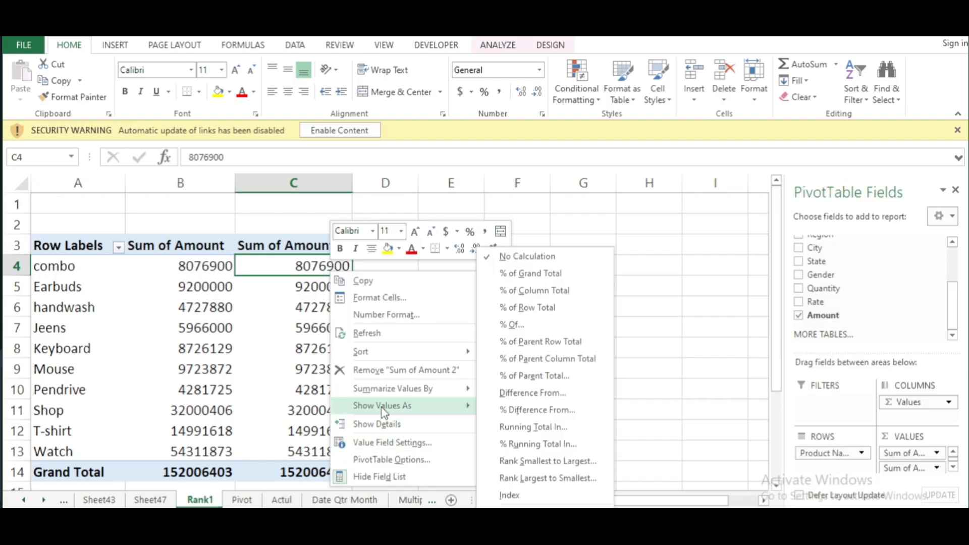
click(527, 462)
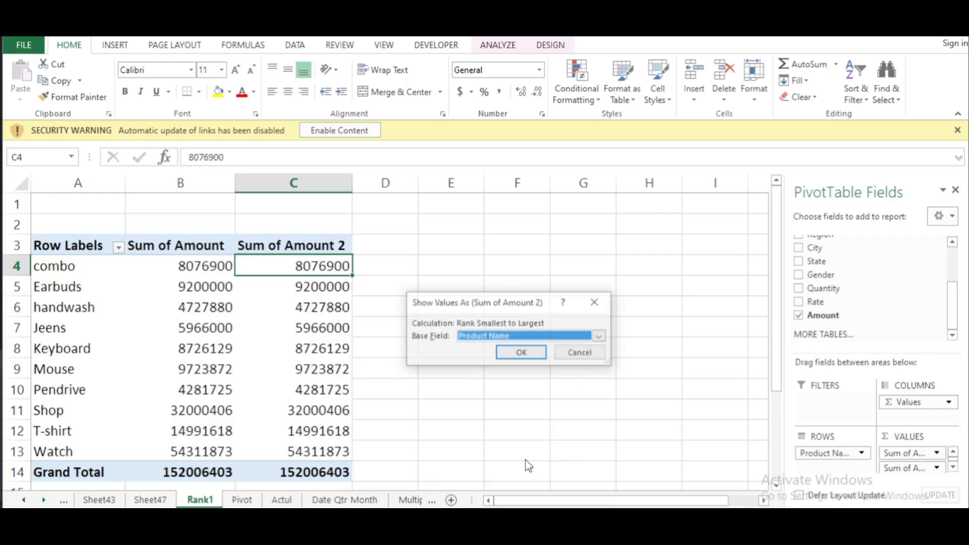
click(523, 353)
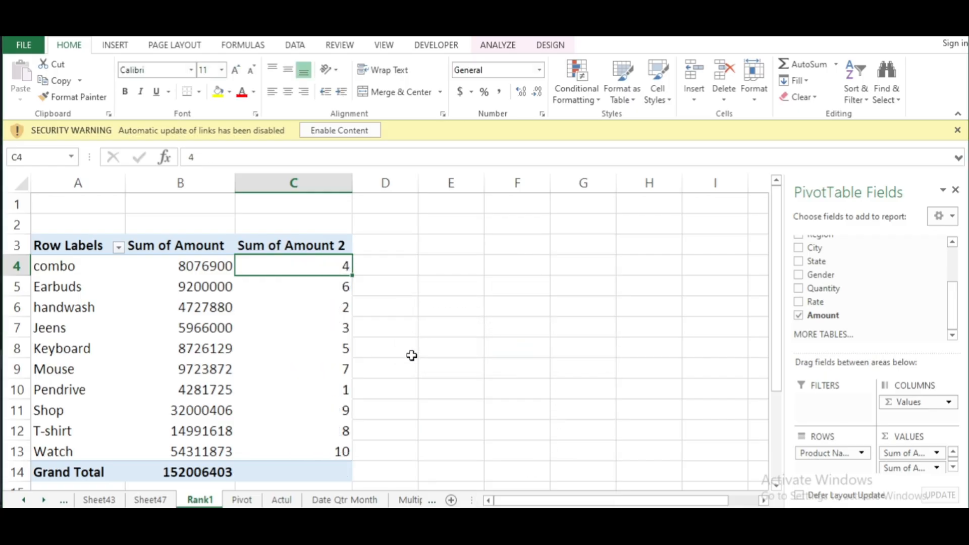
Examine the smallest-to-largest ranks in the second Amount column for each product
scroll(393, 359, down, 2)
scroll(372, 365, up, 2)
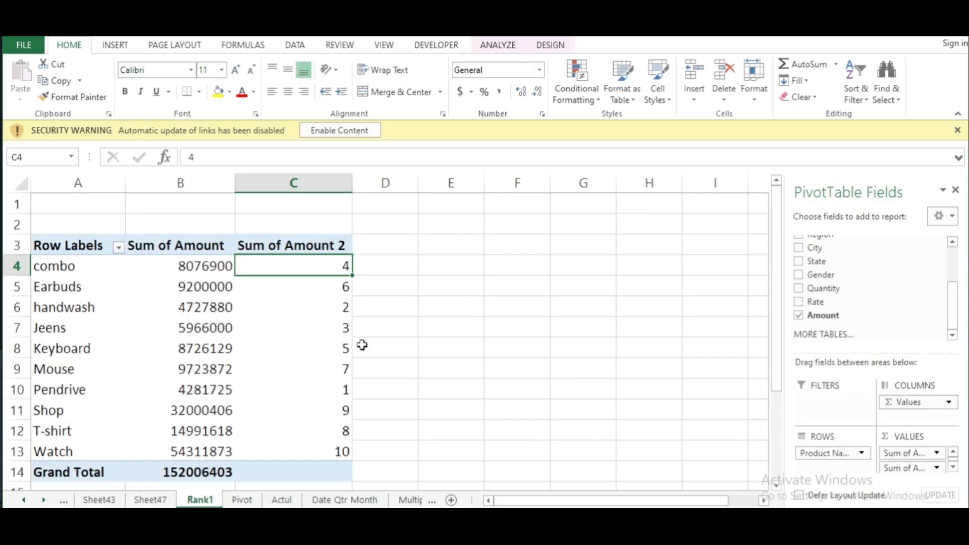
click(314, 286)
click(499, 424)
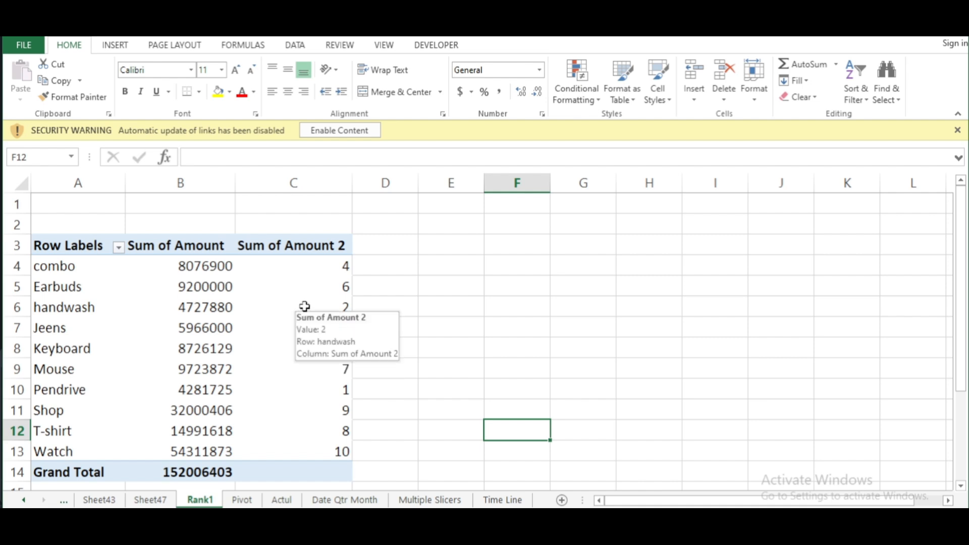
click(448, 326)
click(267, 297)
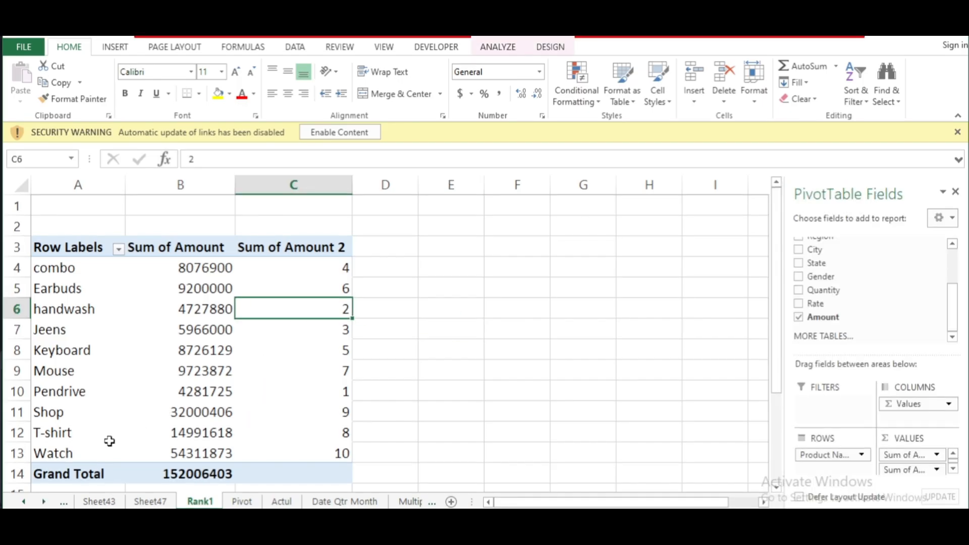
click(404, 408)
click(267, 368)
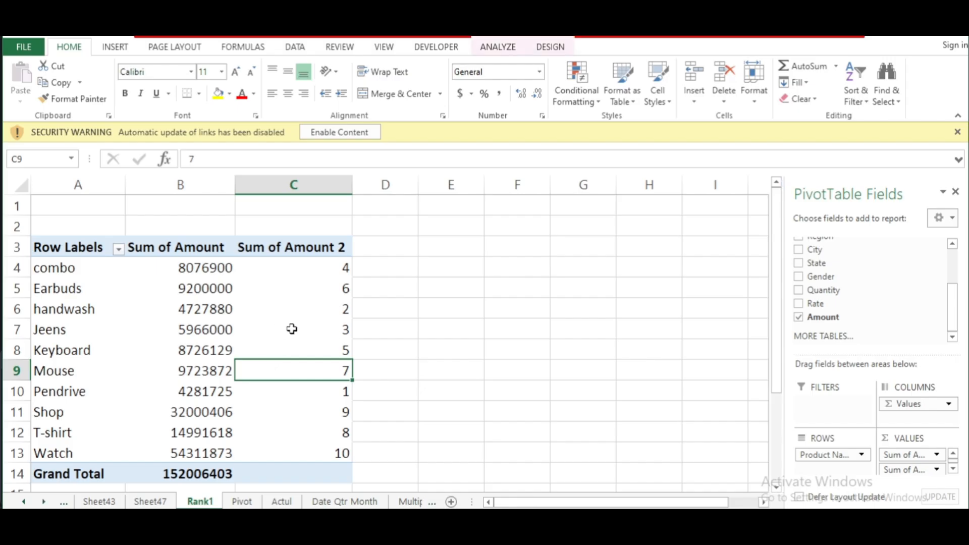
click(411, 326)
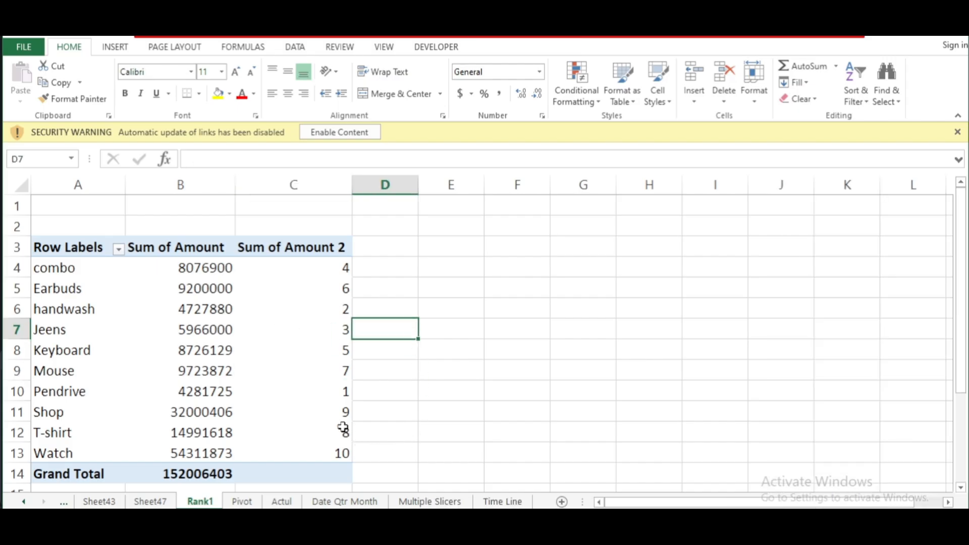
Look over the sales data on the Pivot sheet and switch to the sheet for multiple slicers
click(242, 501)
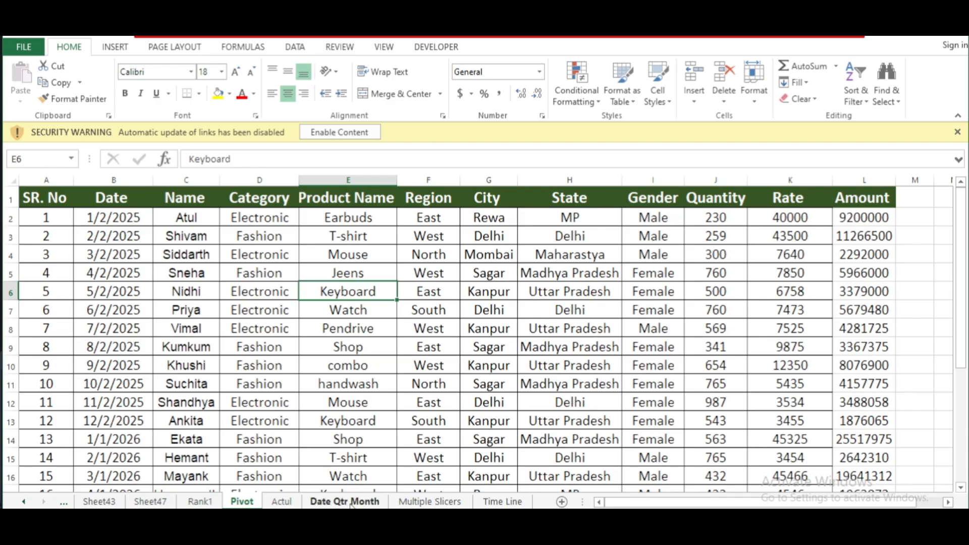
click(415, 404)
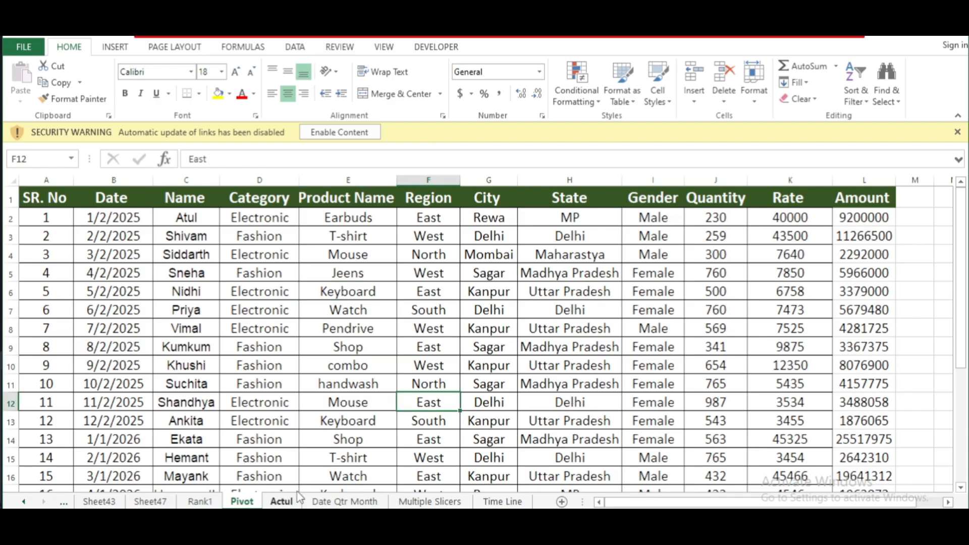
click(526, 396)
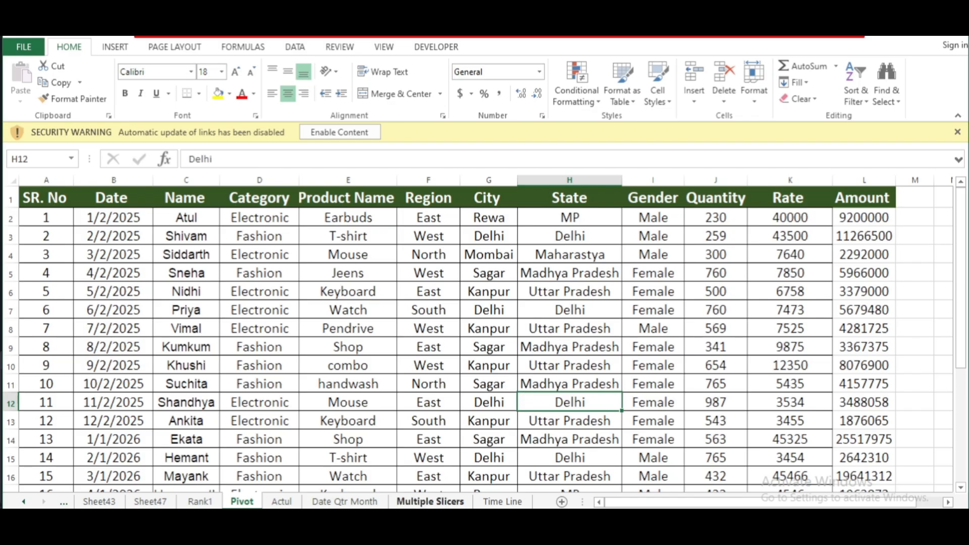
click(417, 501)
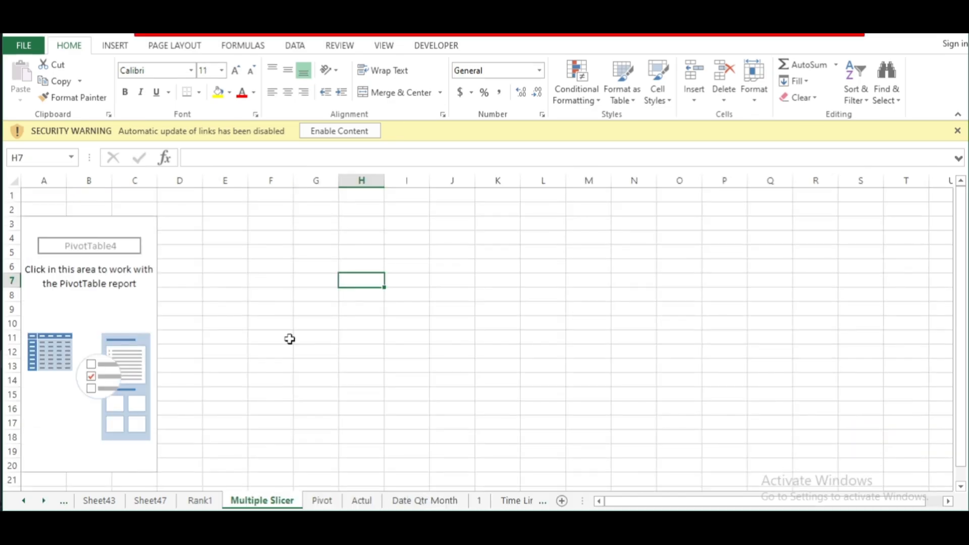
Add Product Name as rows and Amount as summed values to the empty PivotTable on the Multiple Slicer sheet
click(289, 339)
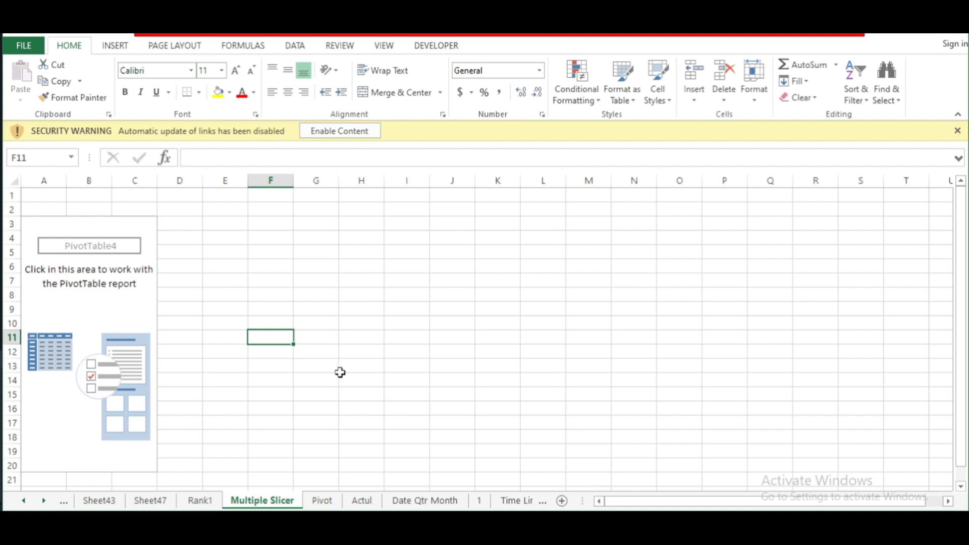
click(127, 328)
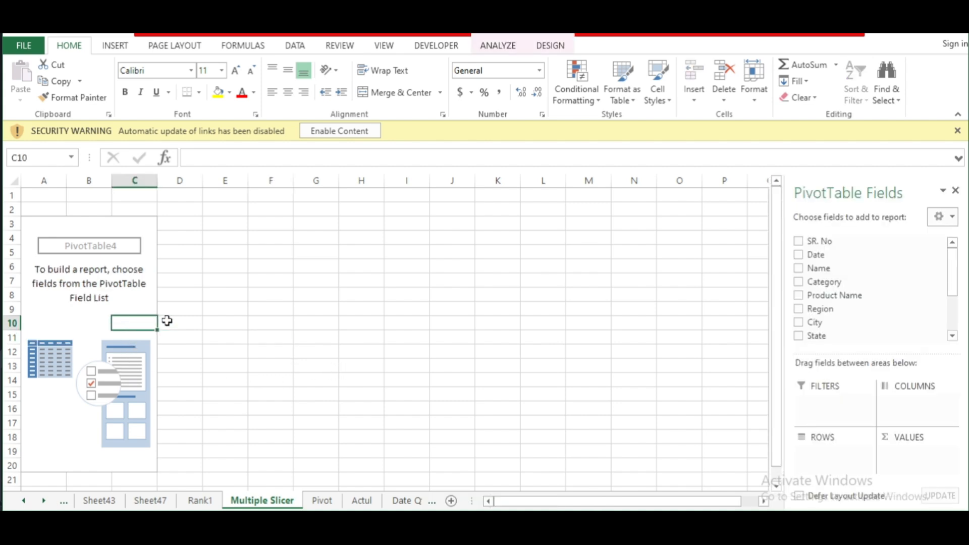
click(799, 296)
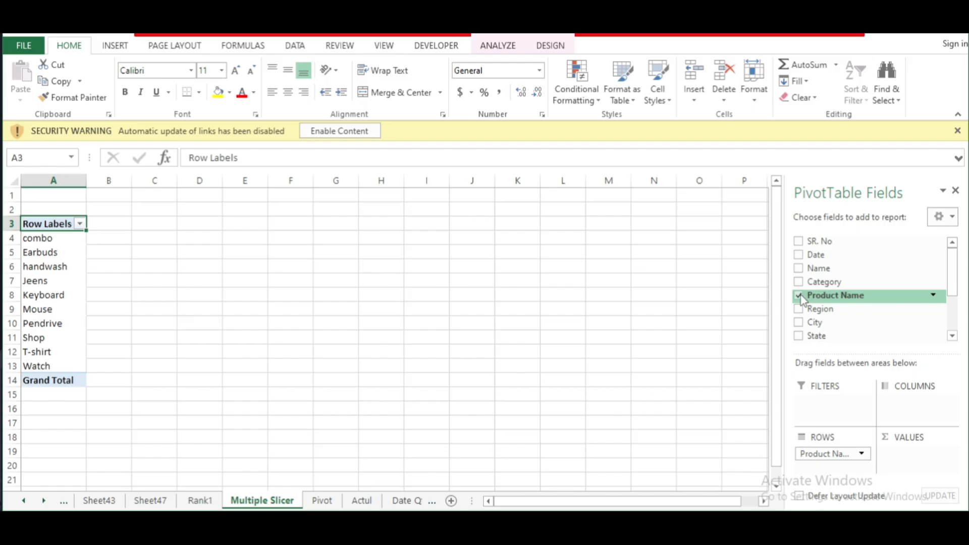
scroll(820, 335, down, 2)
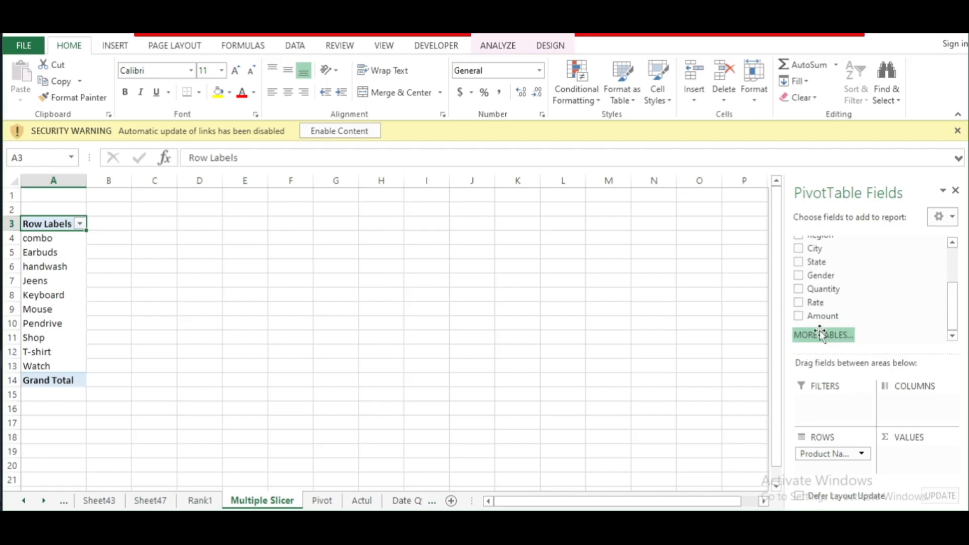
click(798, 316)
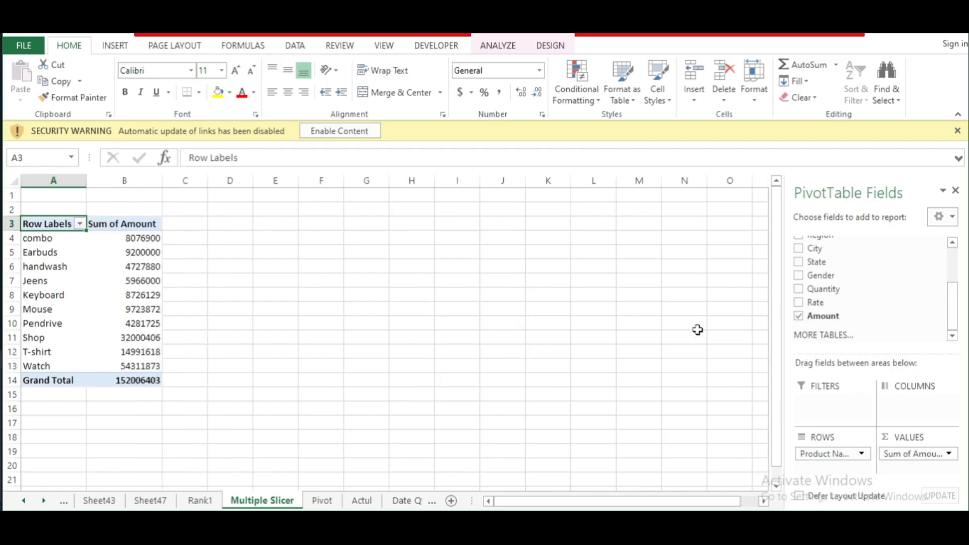
scroll(288, 373, up, 4)
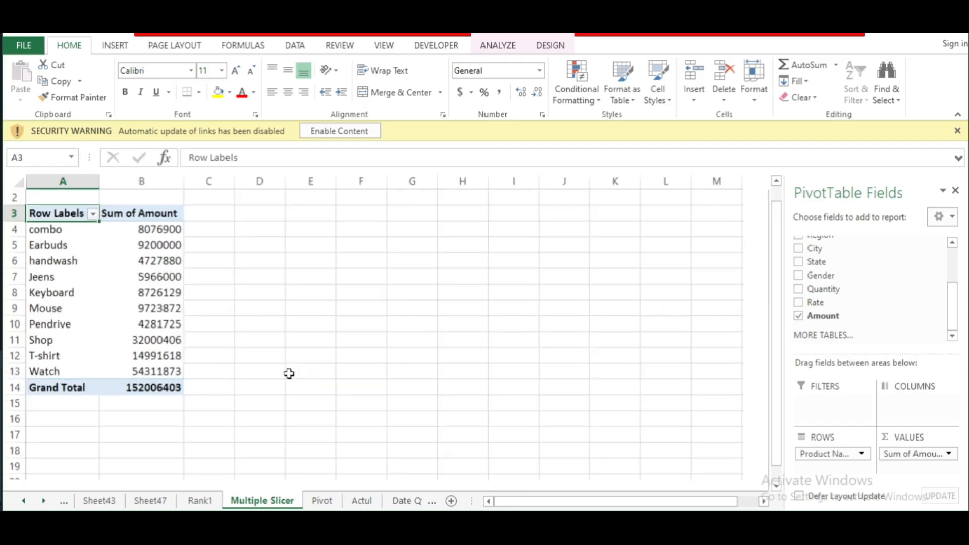
click(328, 353)
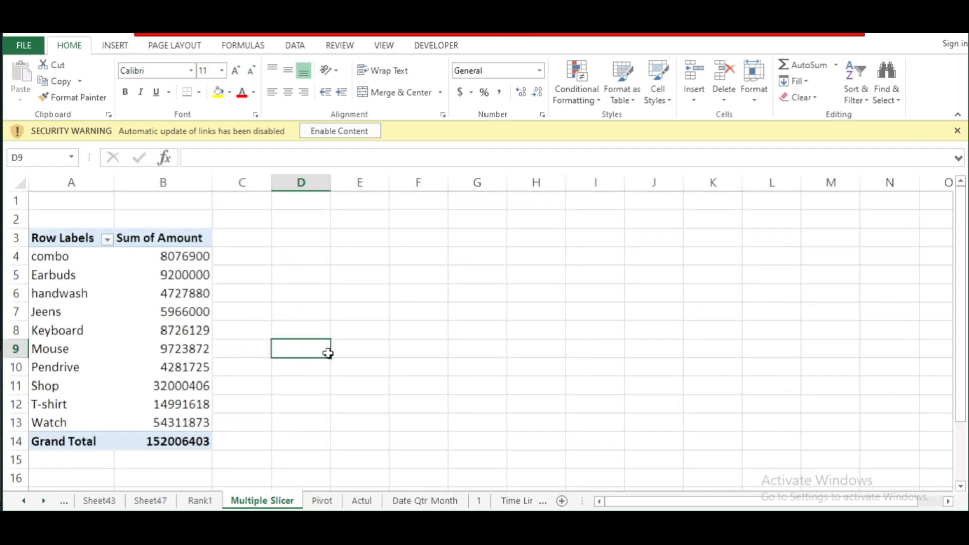
click(179, 296)
click(281, 291)
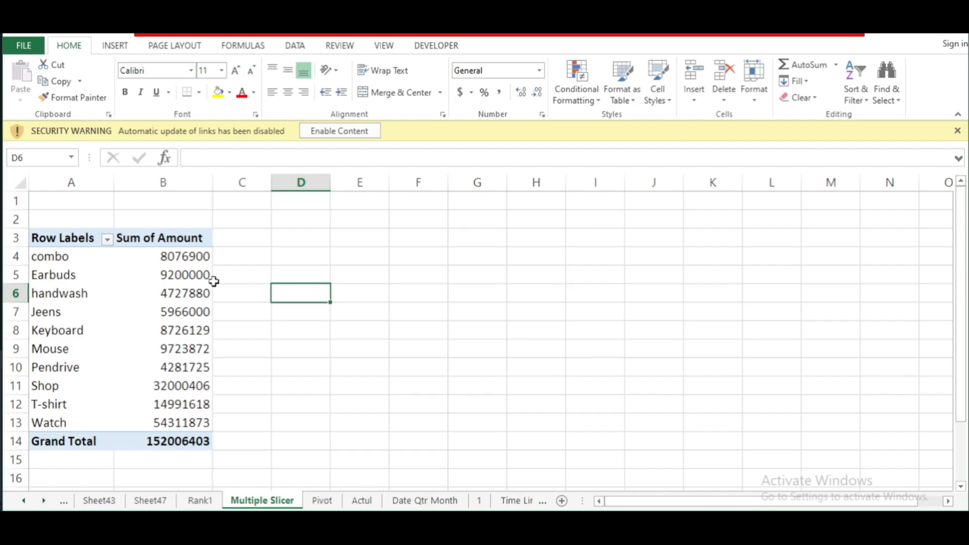
click(178, 281)
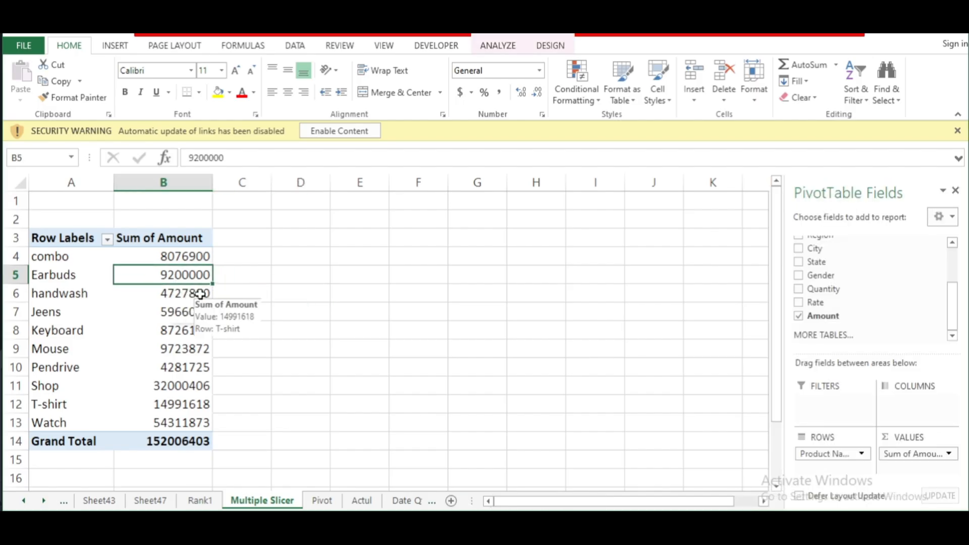
click(237, 273)
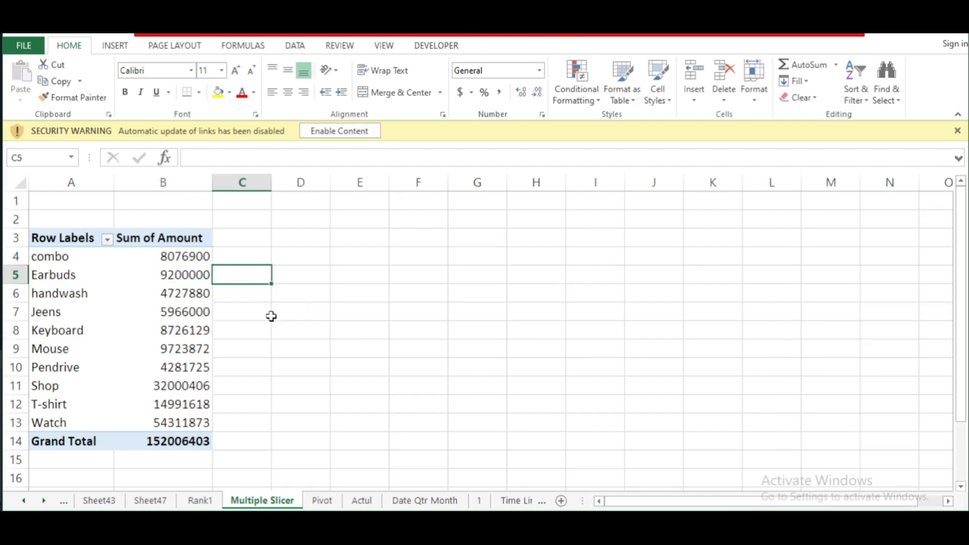
click(274, 364)
Try adding Gender beneath Product Name in the PivotTable rows and look through the Amount breakdown by gender
click(199, 333)
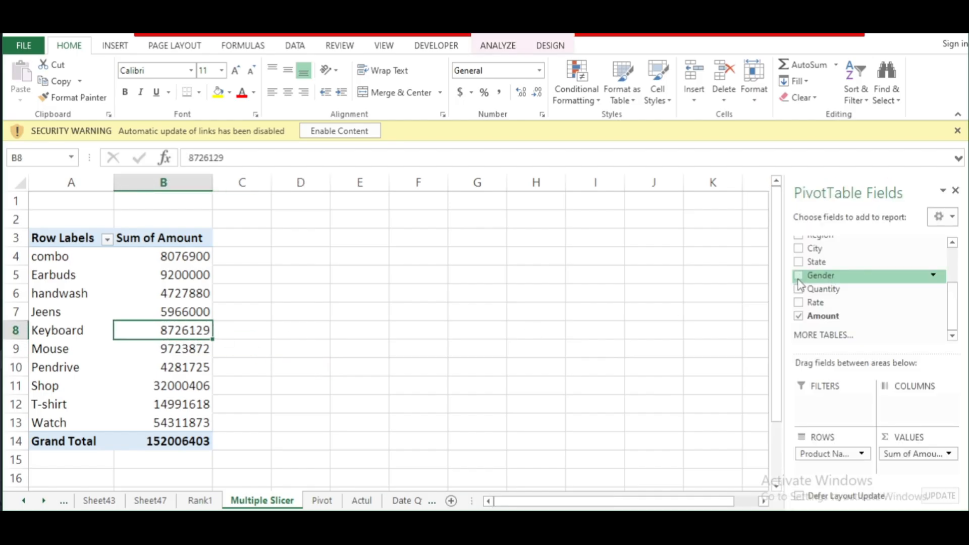
click(799, 278)
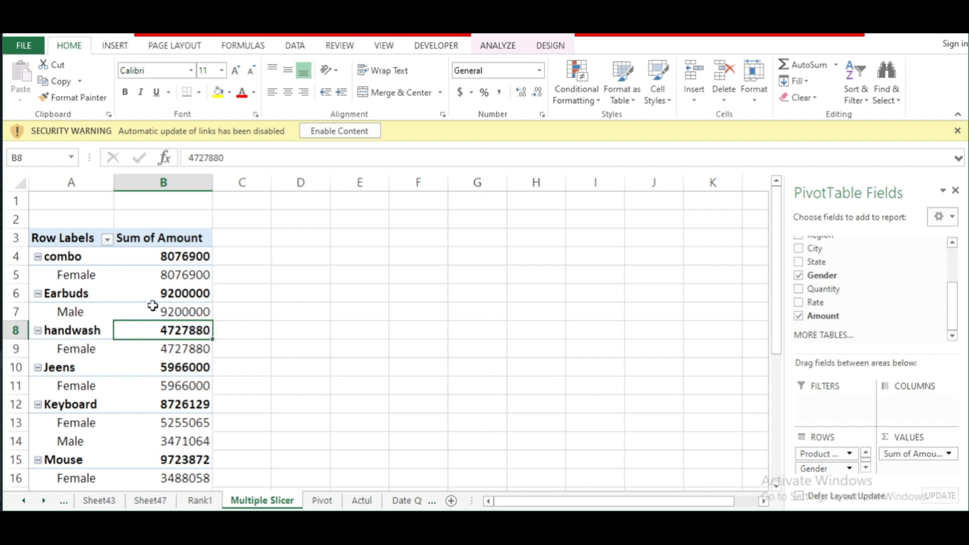
scroll(176, 366, down, 2)
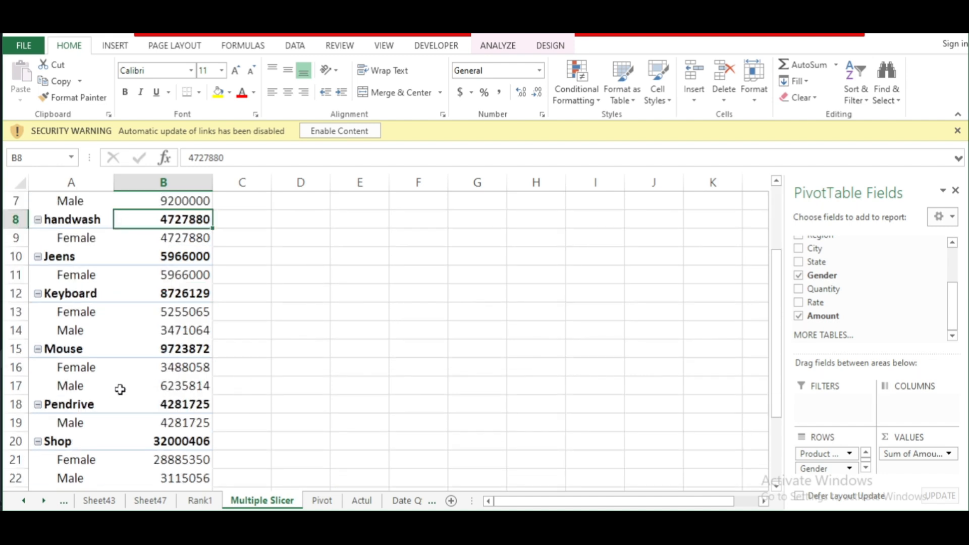
scroll(120, 389, up, 2)
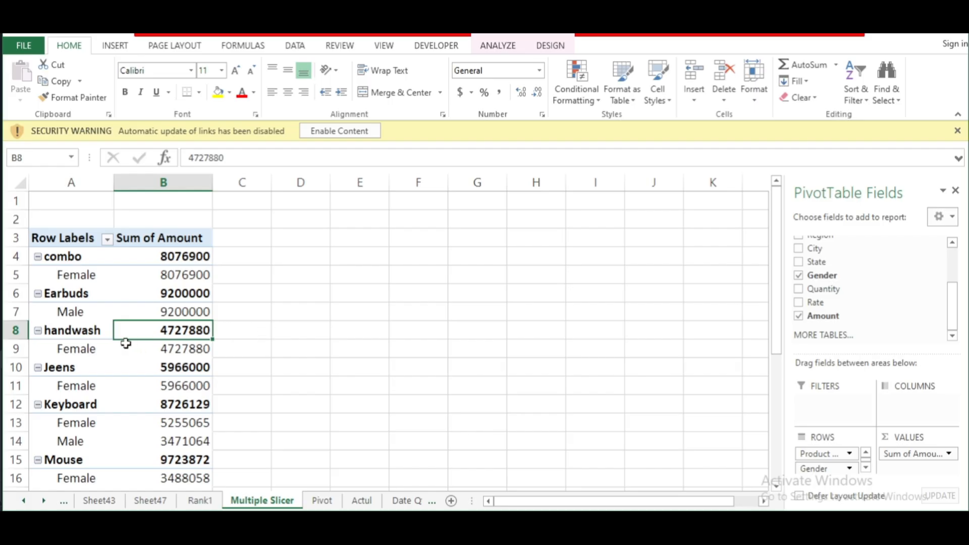
scroll(112, 316, down, 7)
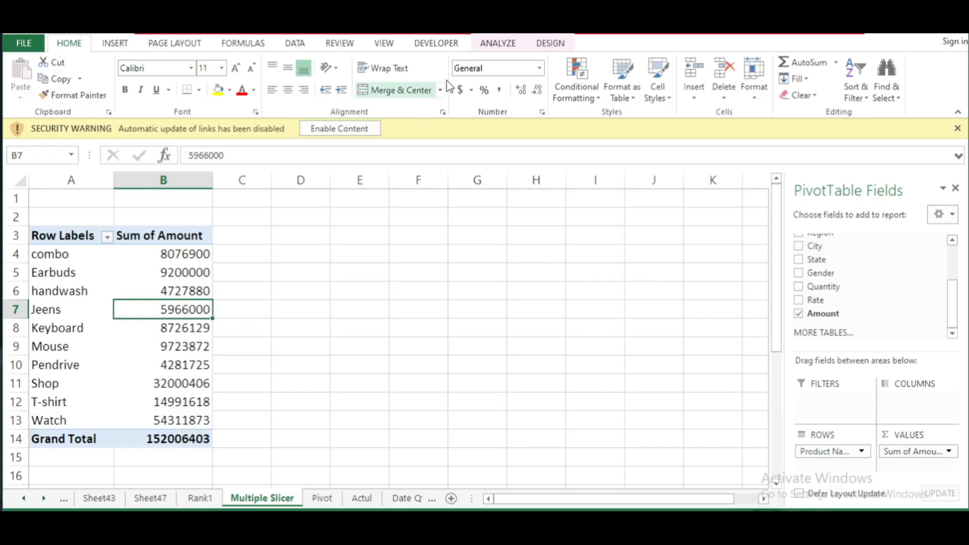
Insert a slicer for the Gender field of the product PivotTable
click(489, 50)
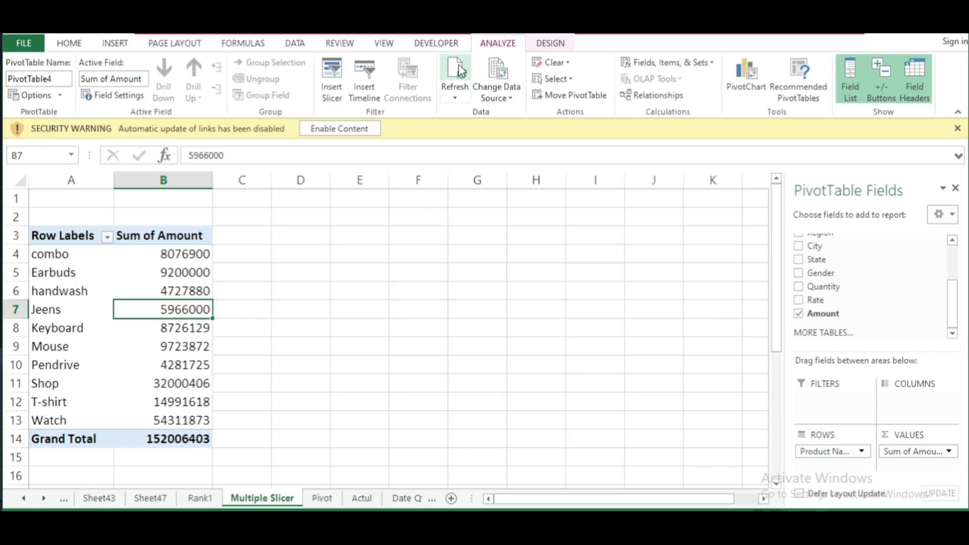
click(337, 90)
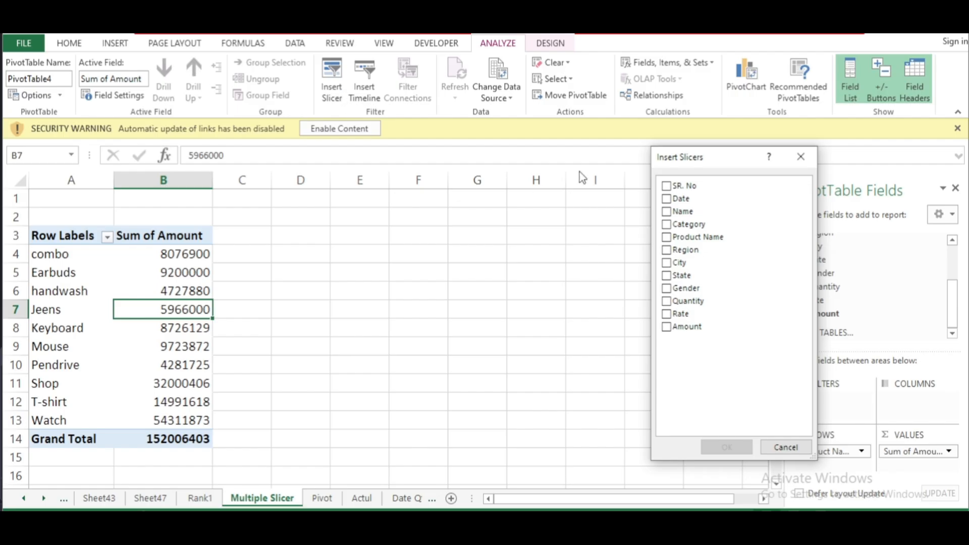
drag(728, 159, 514, 156)
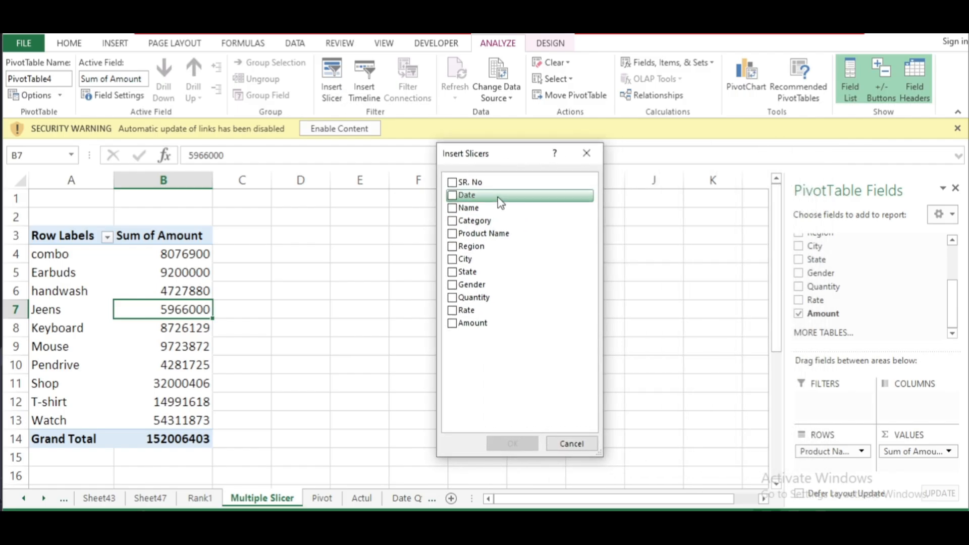
click(452, 285)
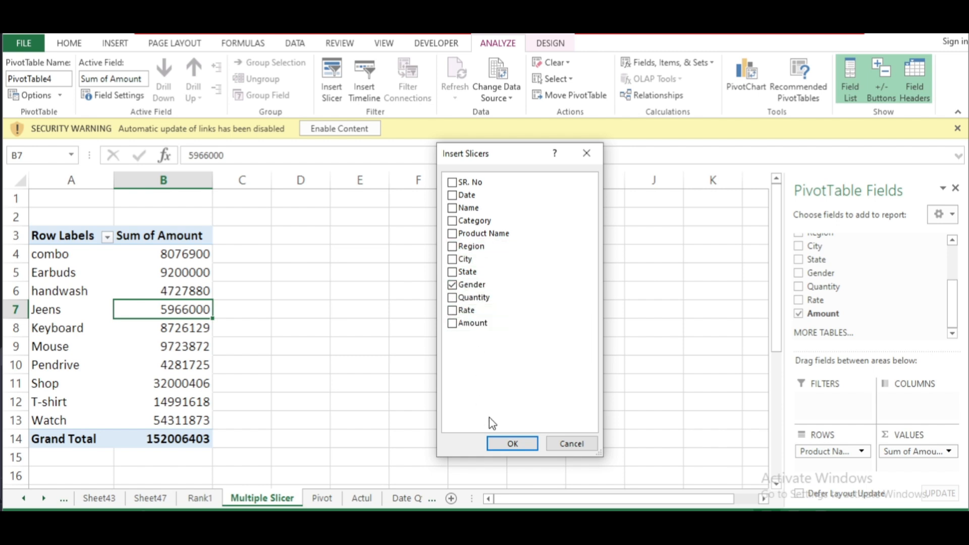
click(513, 444)
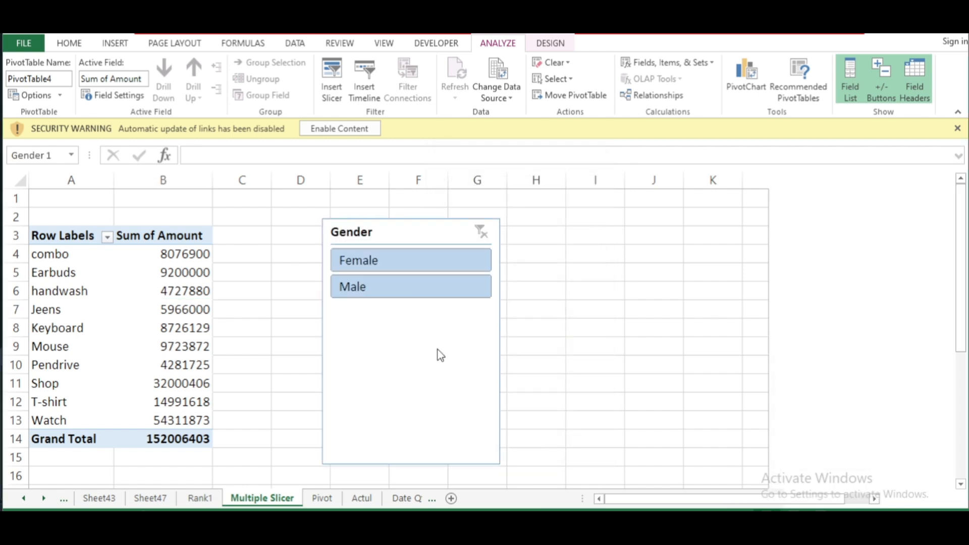
Shrink the Gender slicer to about 1.02" high beside the PivotTable and apply the light green slicer style
drag(398, 229, 316, 210)
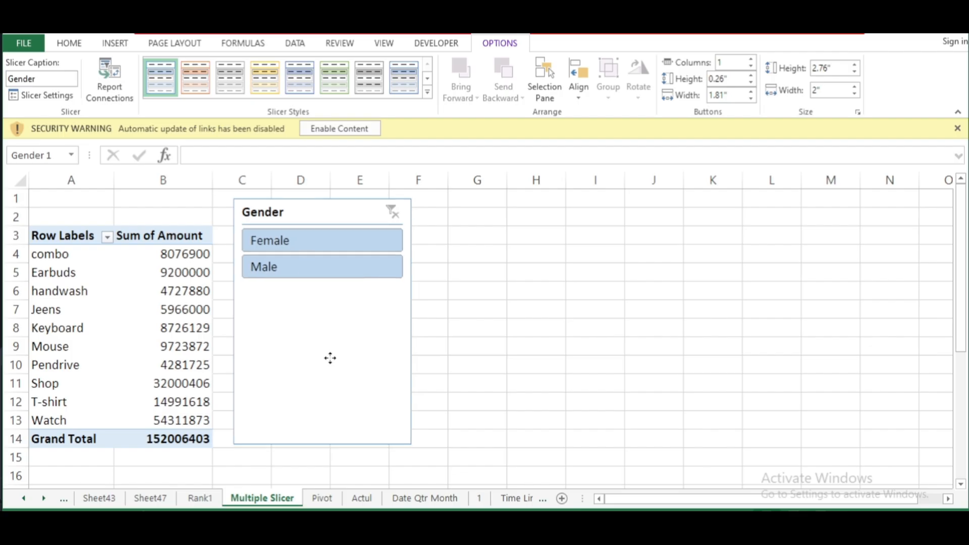
drag(321, 445, 336, 291)
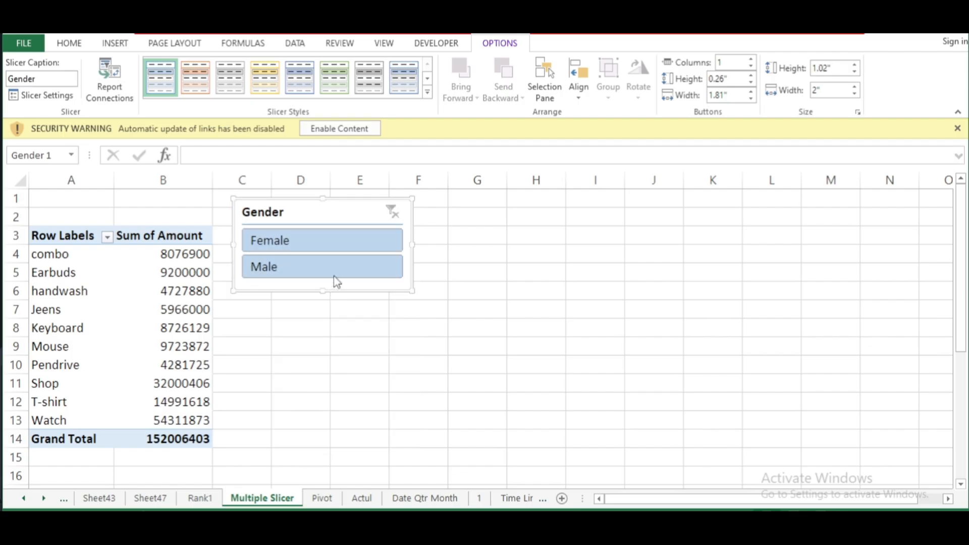
drag(353, 212, 366, 291)
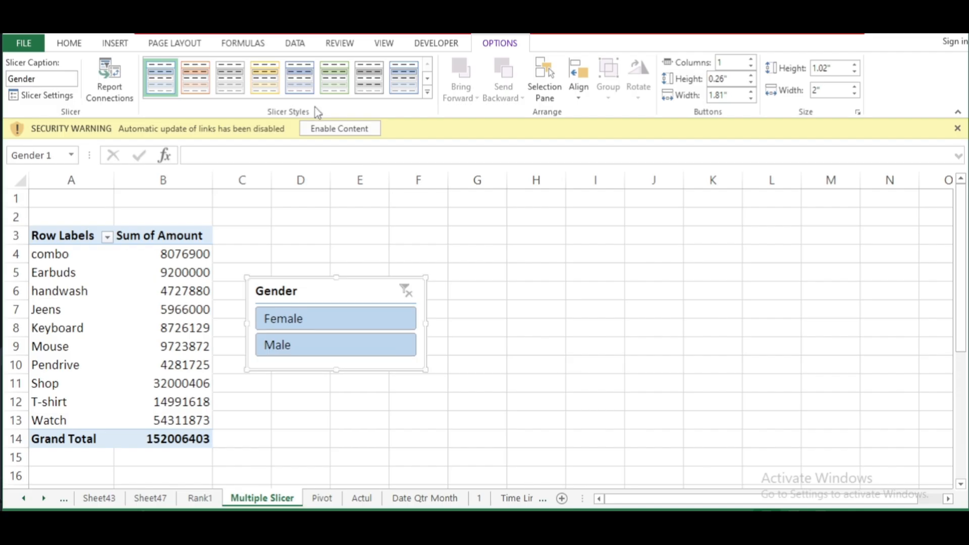
click(200, 87)
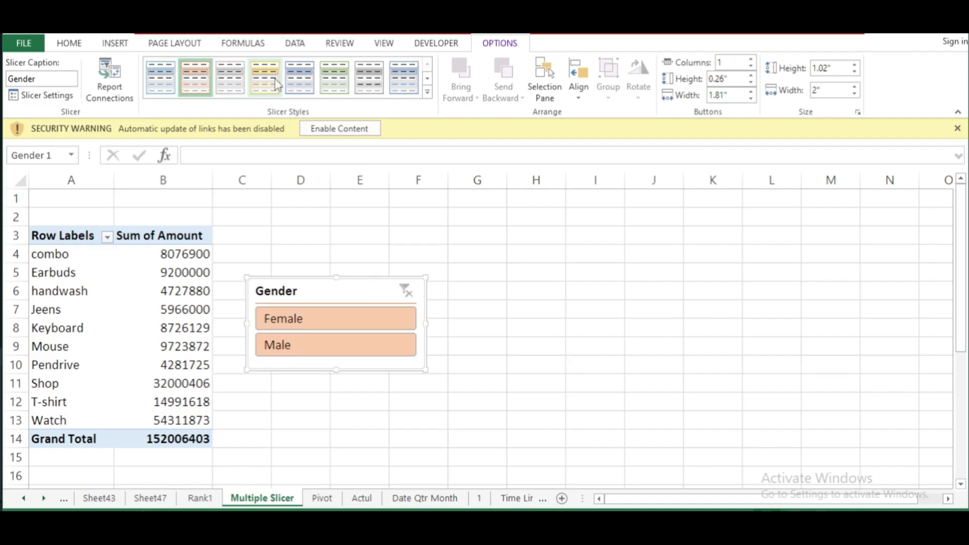
click(335, 73)
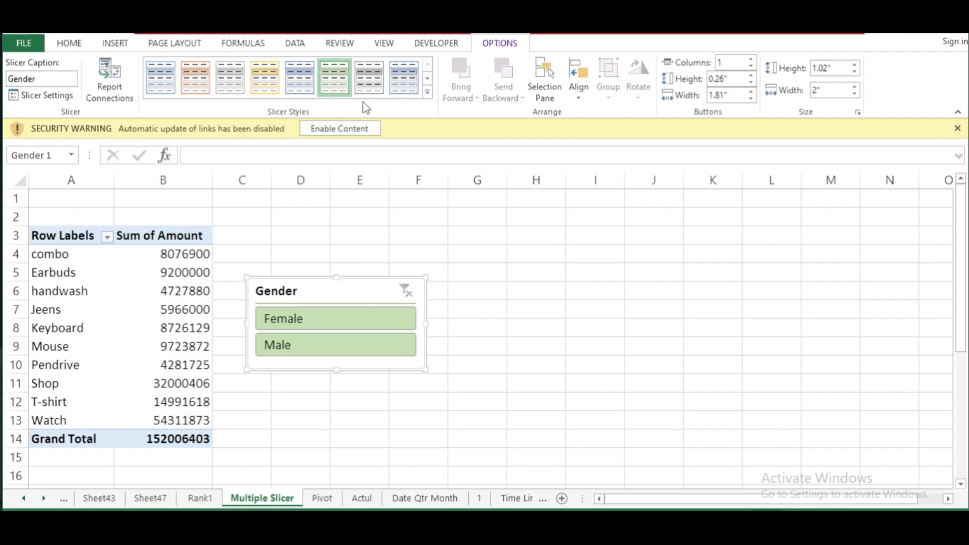
Filter the product PivotTable by Female and Male in turn with the Gender slicer, and clear the filter
click(333, 323)
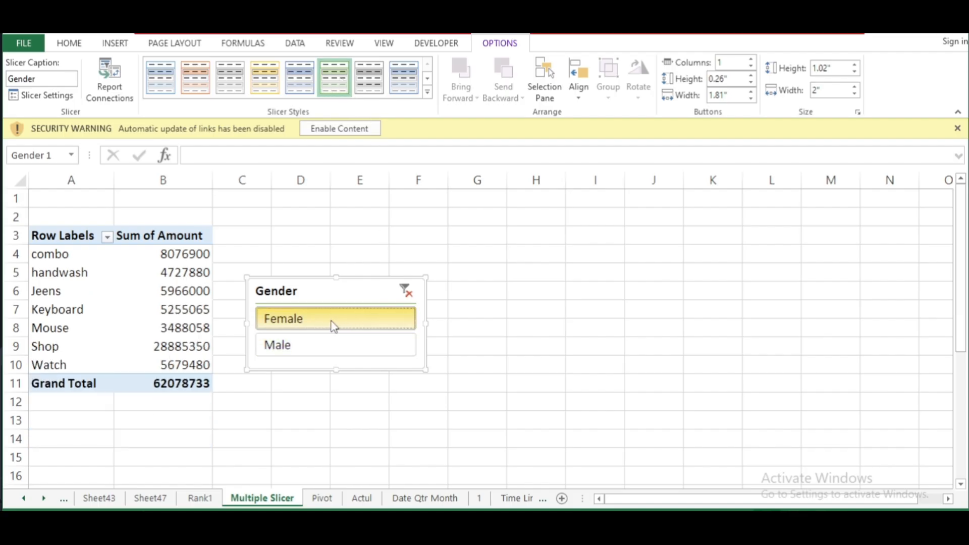
click(314, 348)
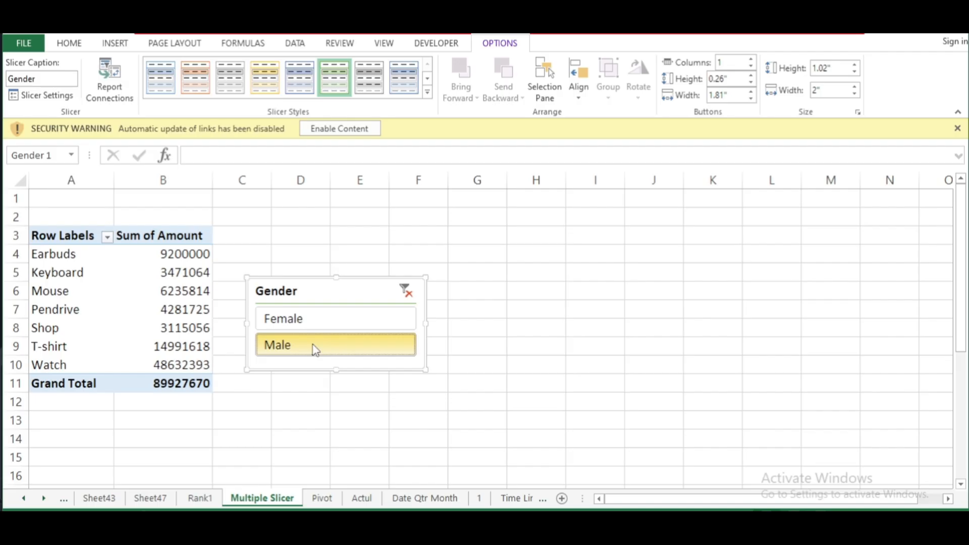
click(325, 322)
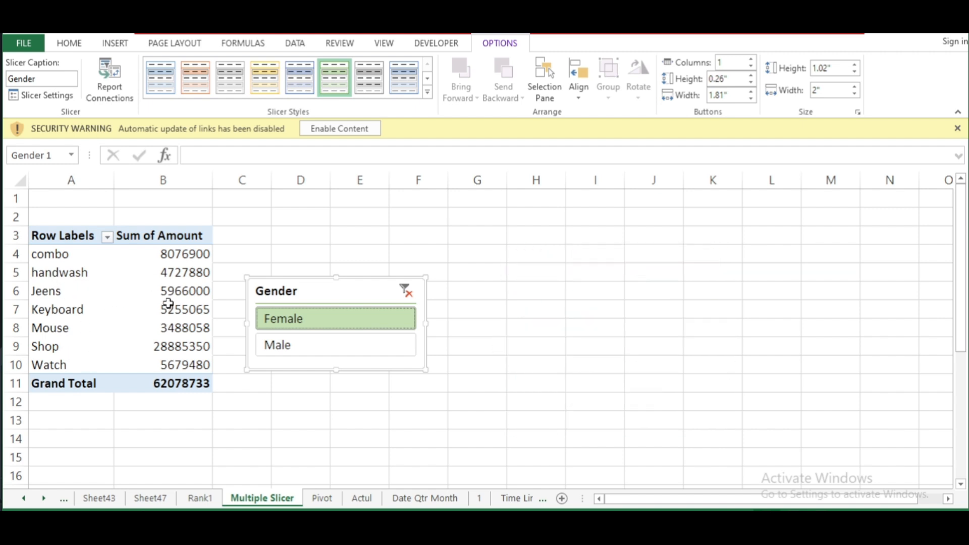
click(302, 345)
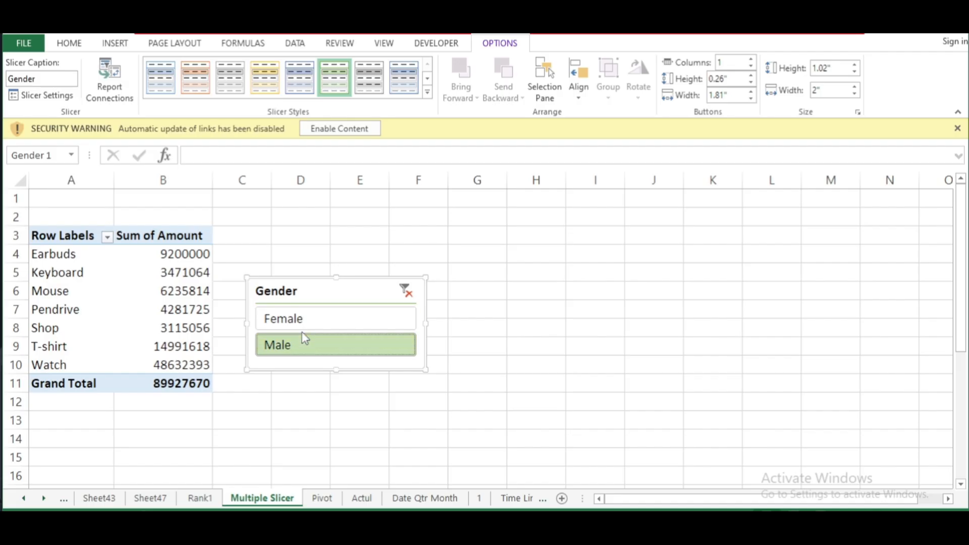
click(298, 337)
click(309, 322)
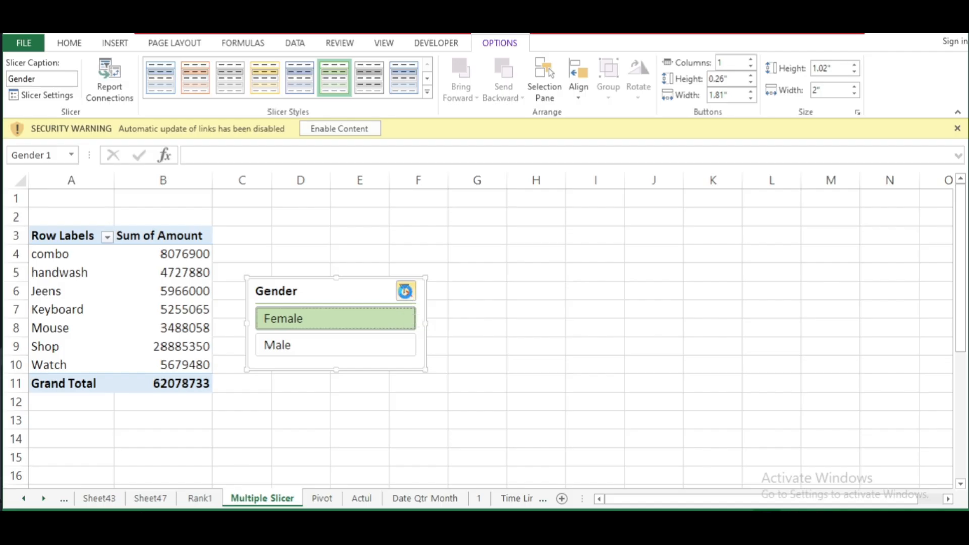
click(406, 292)
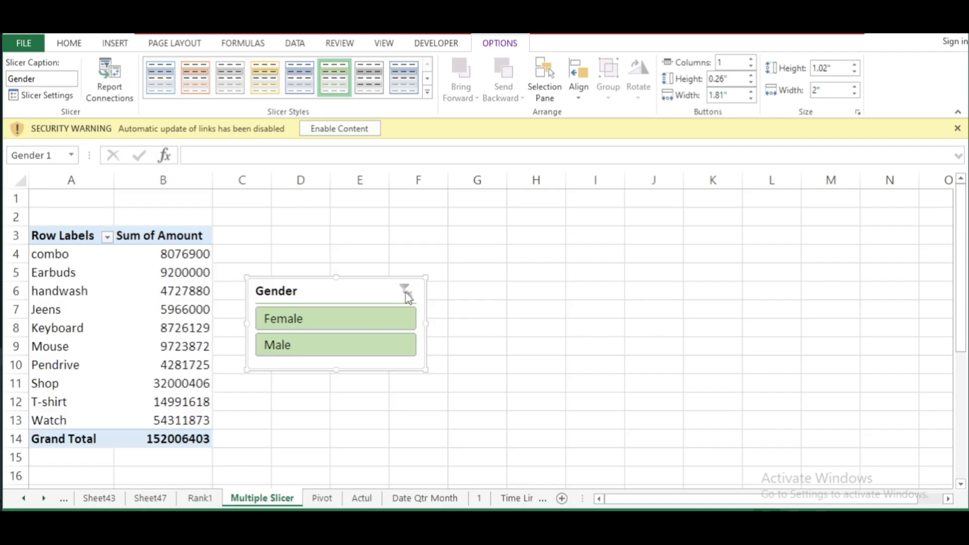
Switch the Gender slicer between Female and Male to compare the product Amounts, finishing on Female
click(318, 325)
click(315, 338)
click(323, 320)
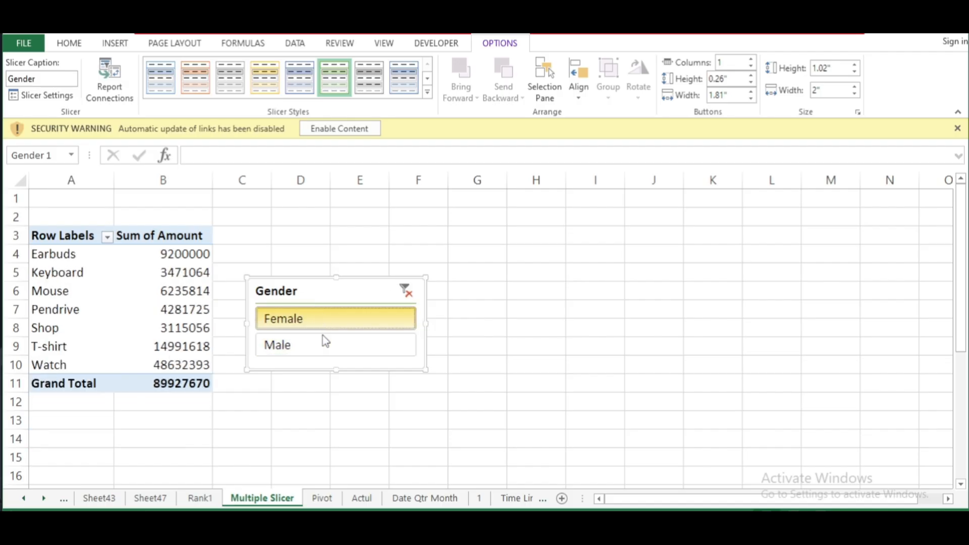
click(324, 345)
click(321, 322)
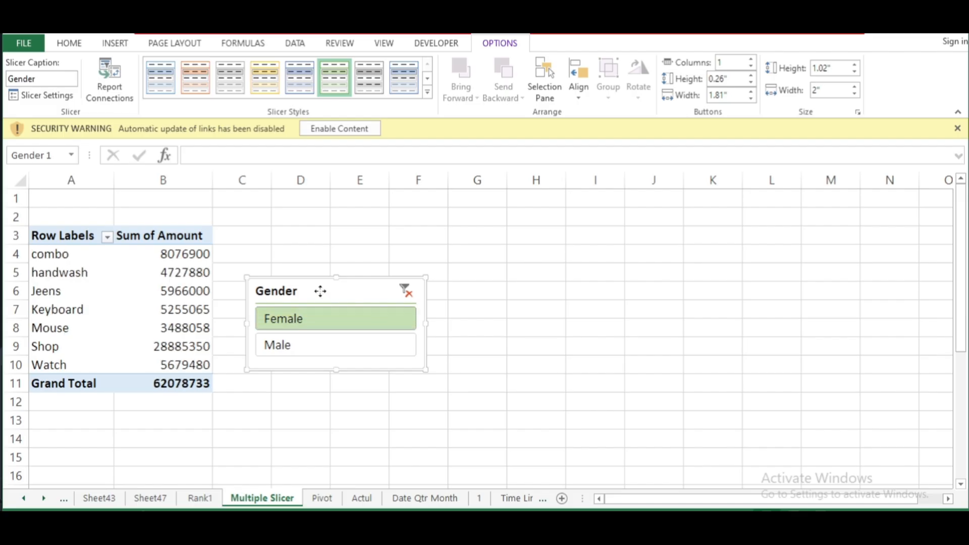
Move the Gender slicer up against the product PivotTable beside the Sum of Amount column and filter by Male
drag(320, 290, 285, 231)
click(318, 354)
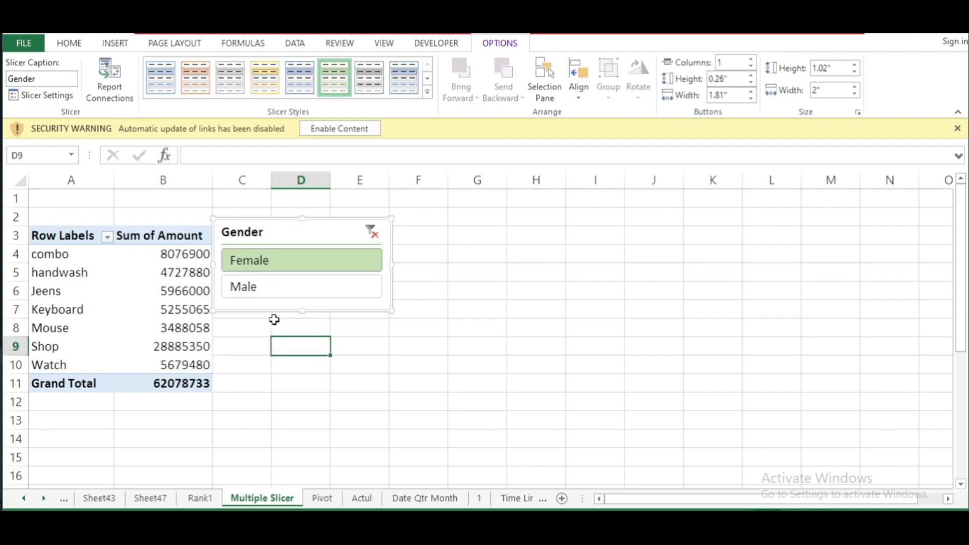
click(385, 331)
click(309, 242)
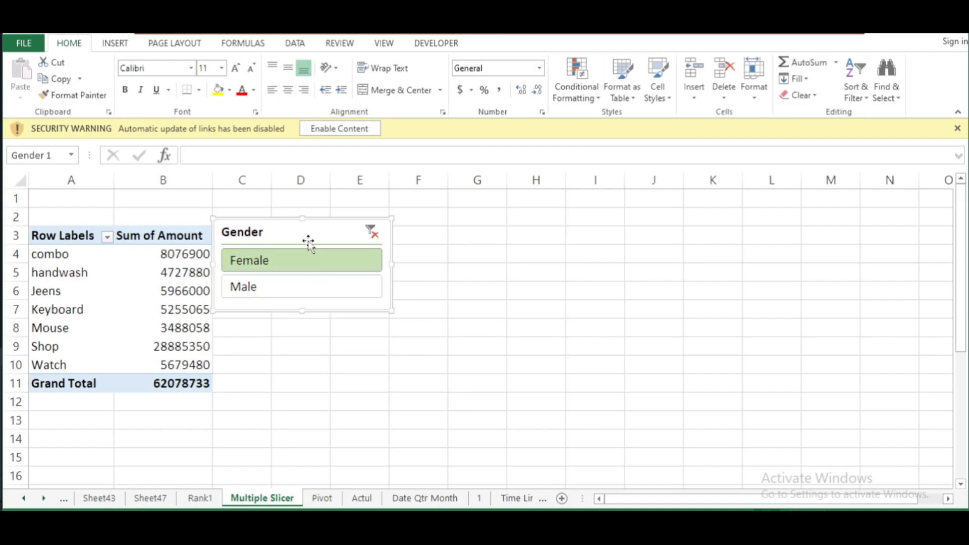
click(296, 323)
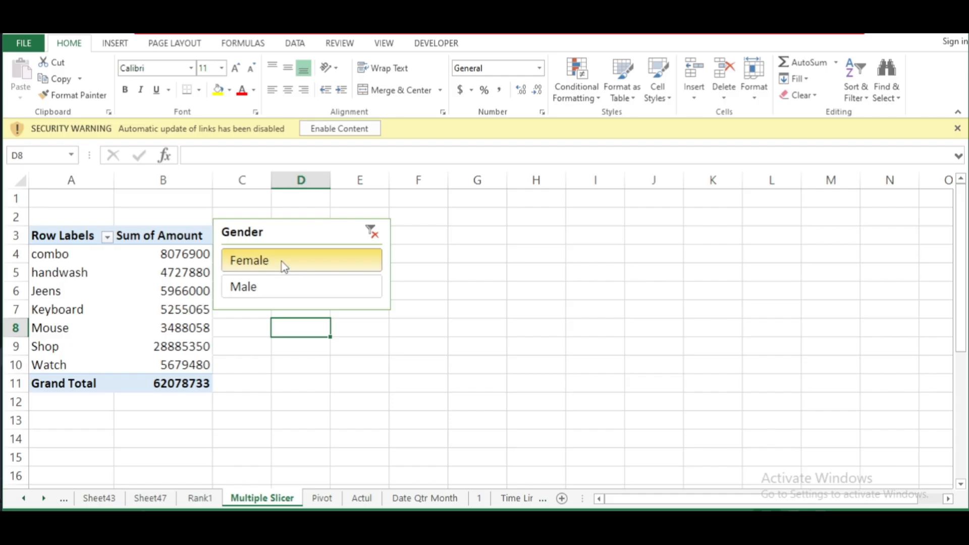
click(228, 288)
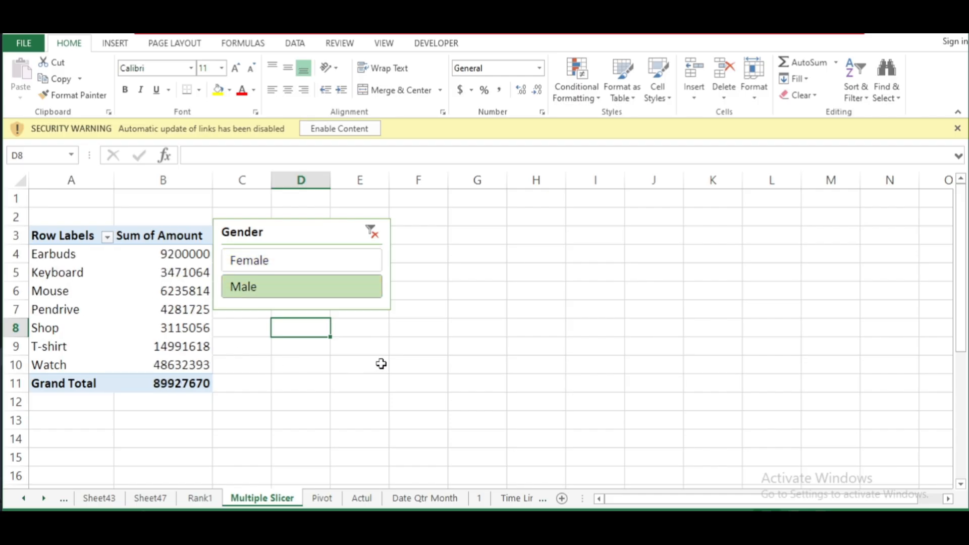
click(441, 333)
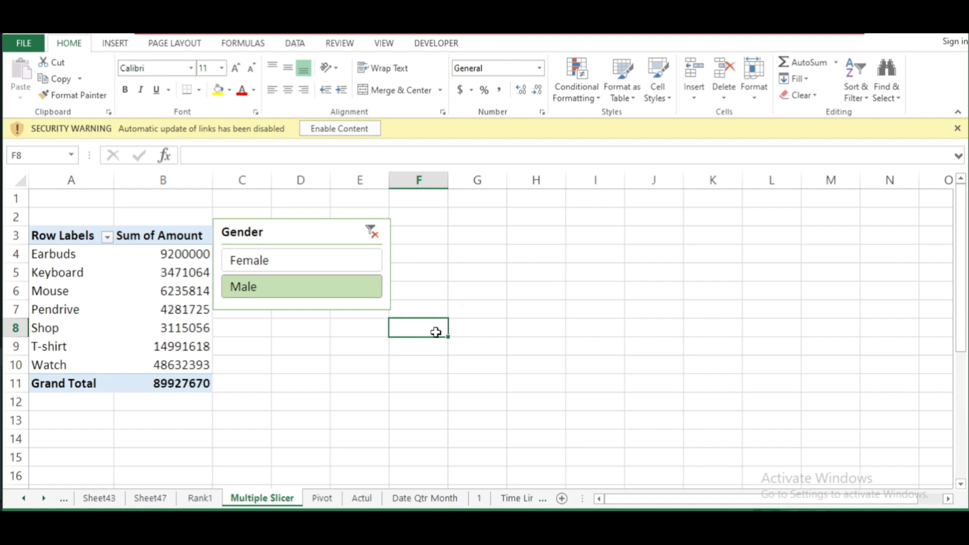
click(442, 270)
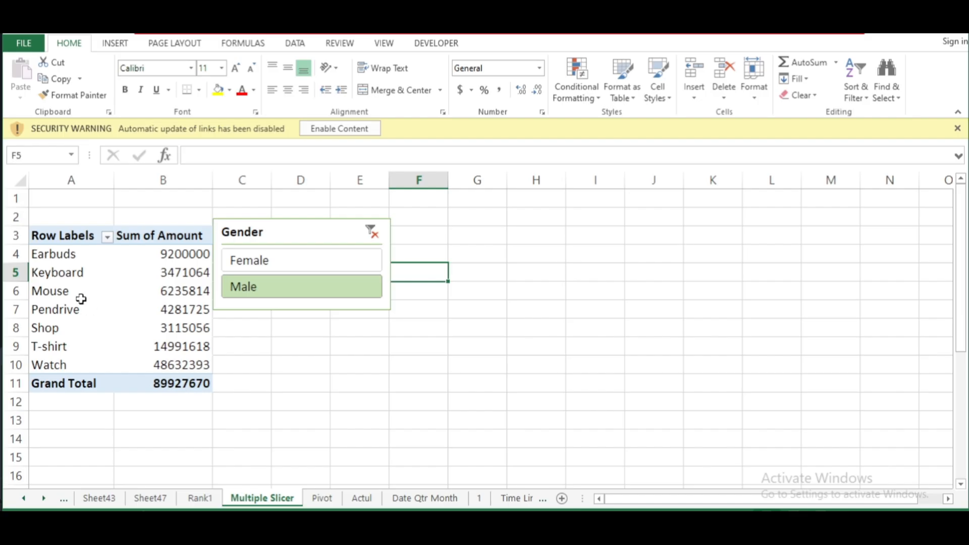
click(317, 237)
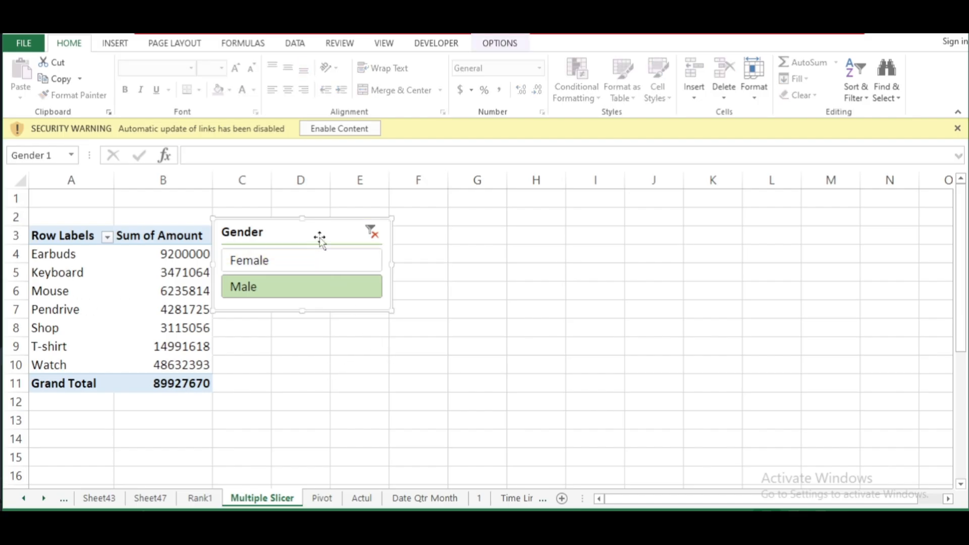
click(456, 352)
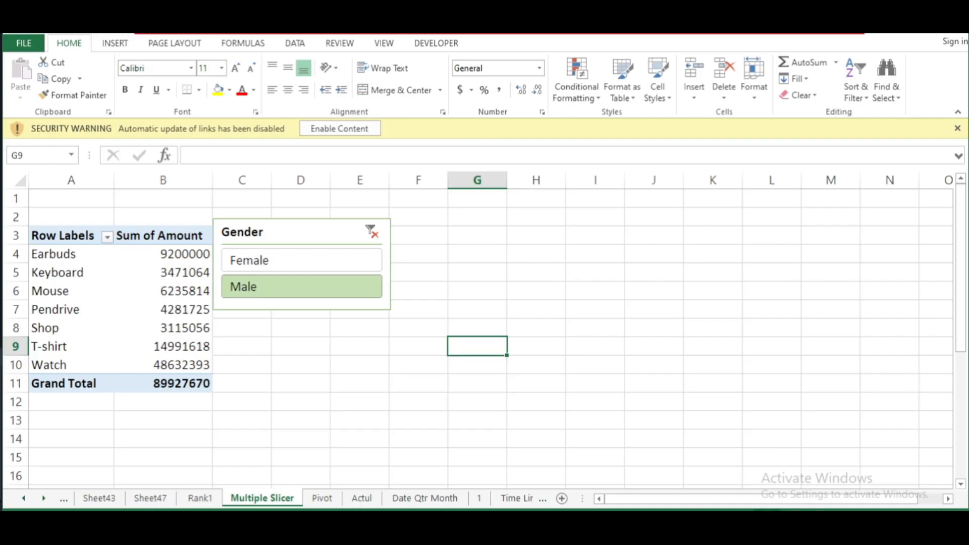
click(641, 538)
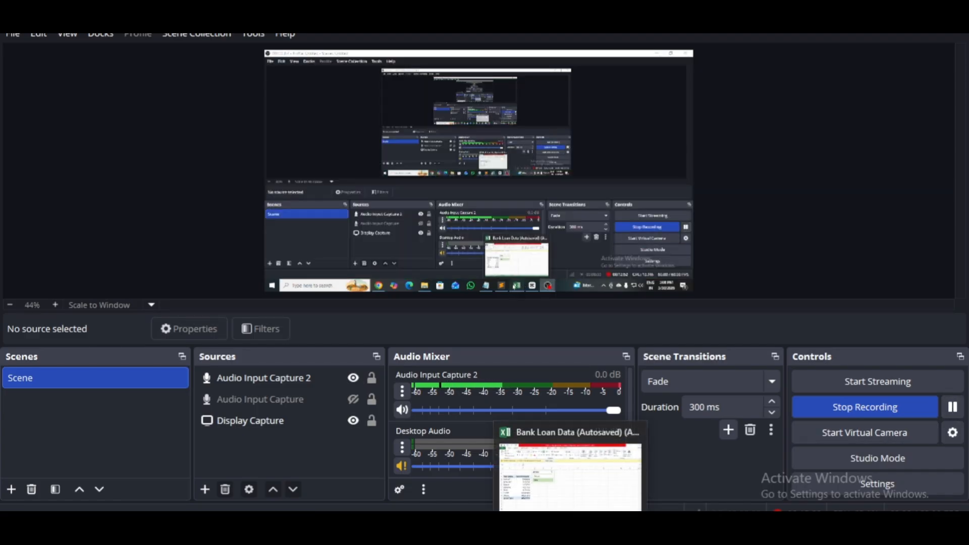
click(568, 535)
click(431, 339)
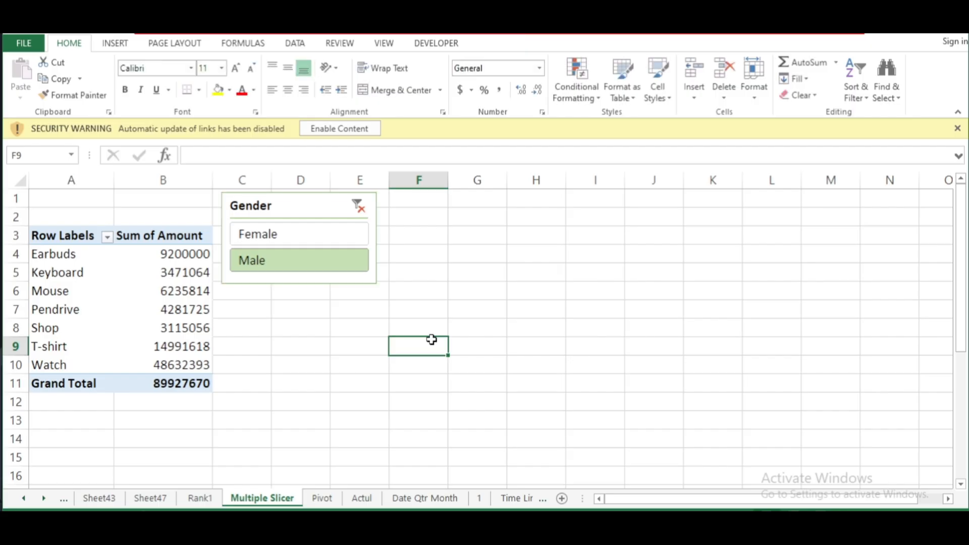
click(310, 326)
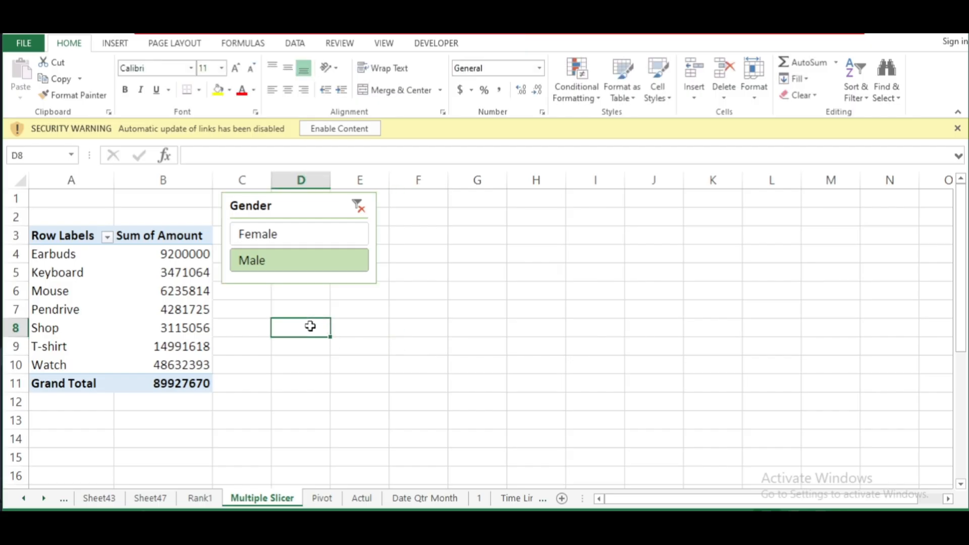
click(427, 332)
click(352, 354)
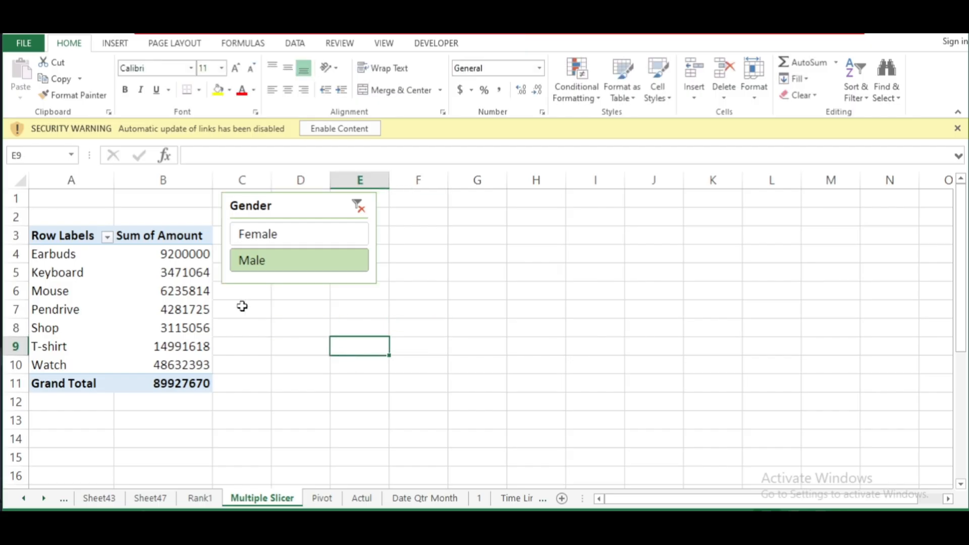
click(317, 318)
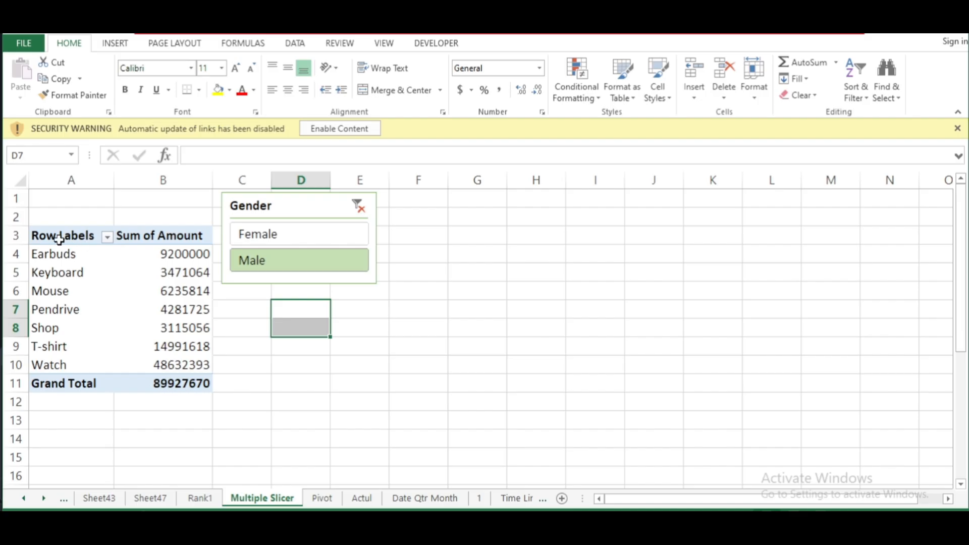
Copy the whole product PivotTable to D6 and widen columns D and E to fit the copy
drag(56, 238, 165, 378)
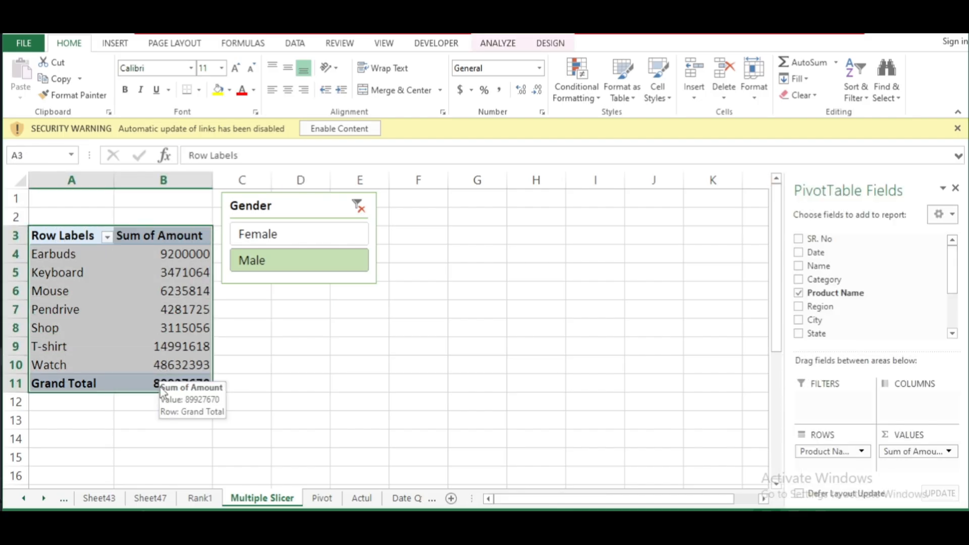
drag(156, 399, 352, 441)
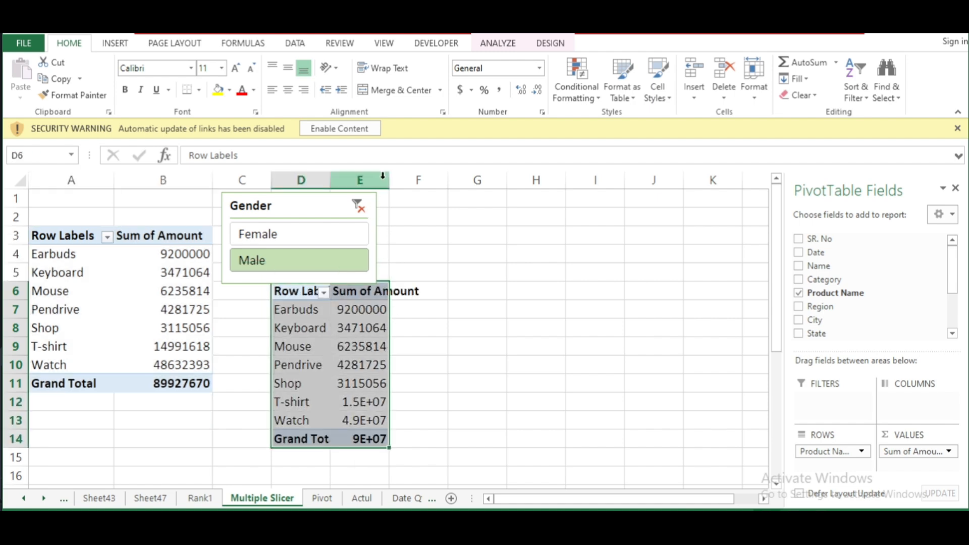
drag(388, 179, 433, 180)
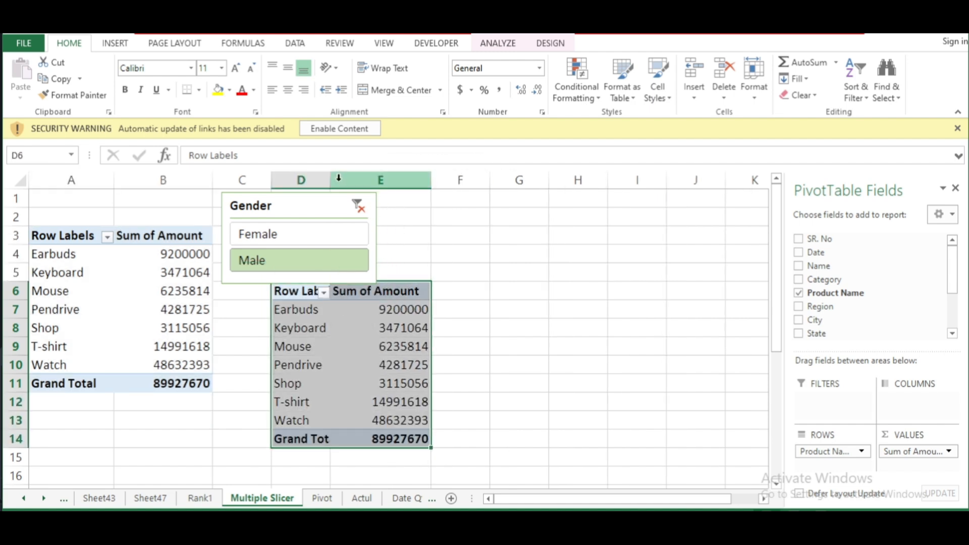
drag(330, 180, 365, 181)
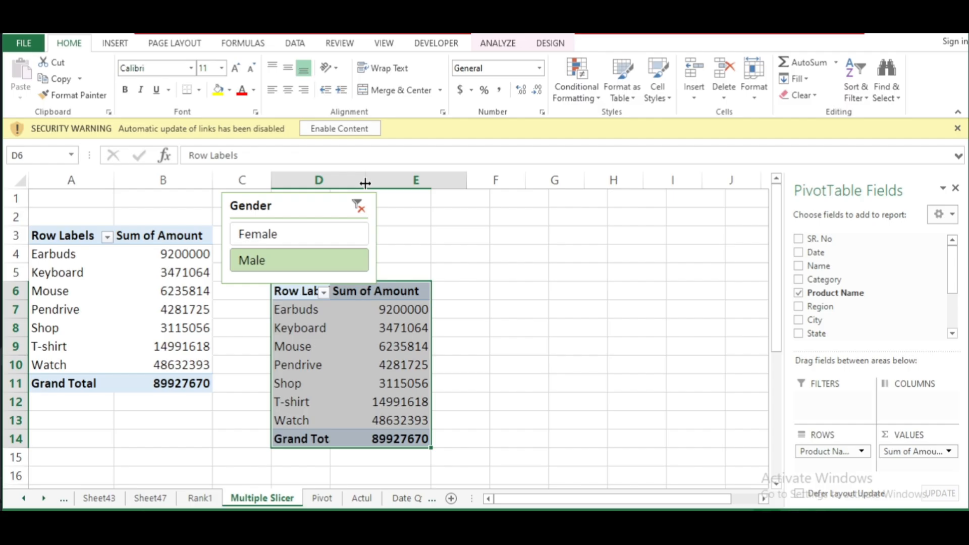
Filter the original and copied PivotTables together by Male with the Gender slicer
click(570, 363)
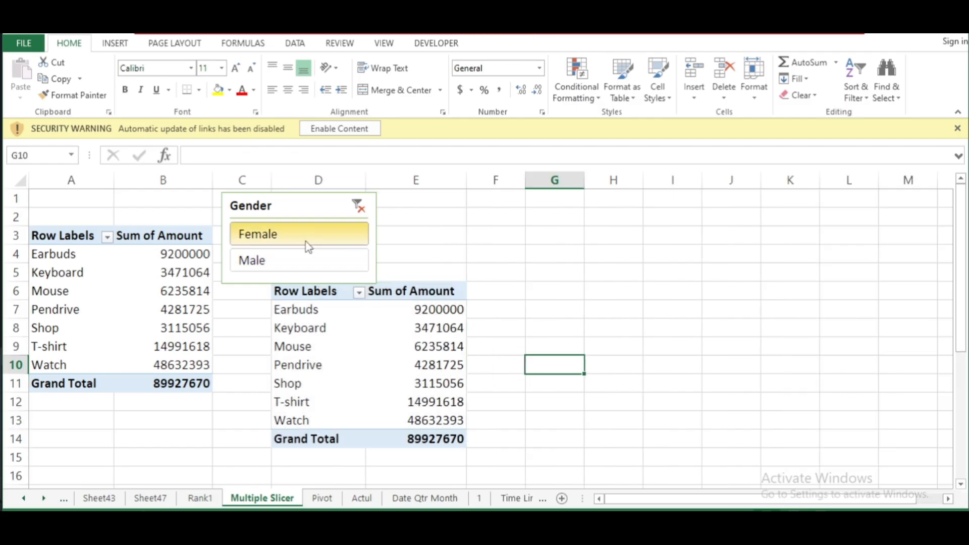
click(309, 261)
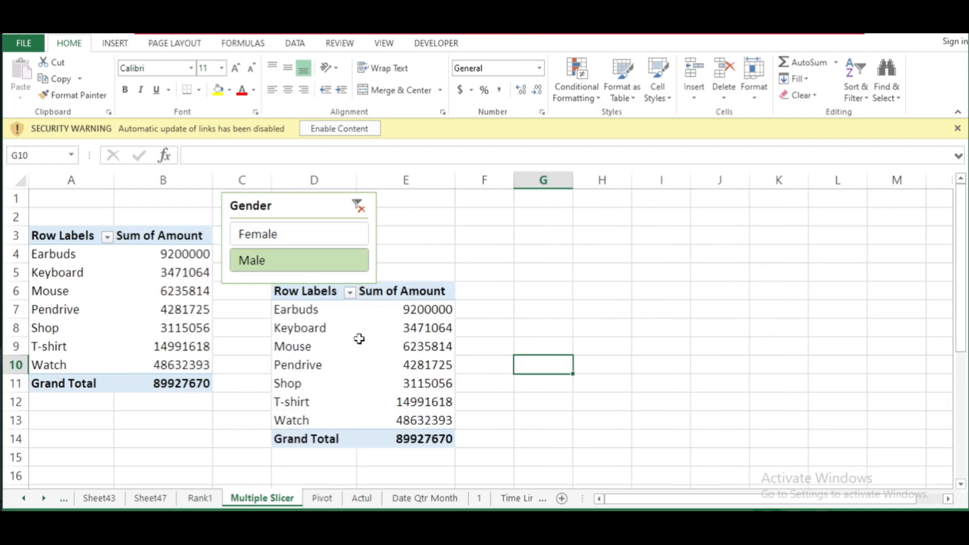
click(458, 242)
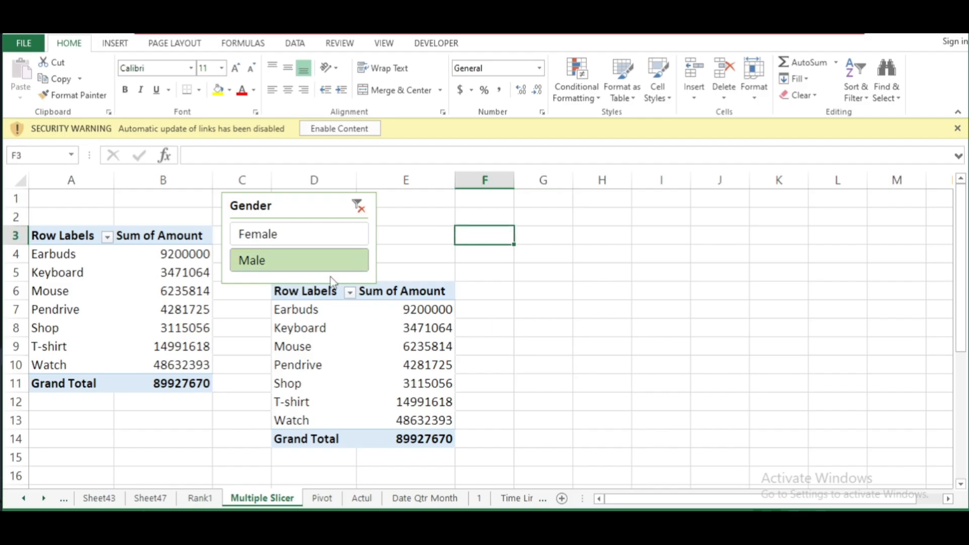
Place another copy of the product PivotTable at G6 and widen columns G and H to fit it
drag(68, 244, 165, 383)
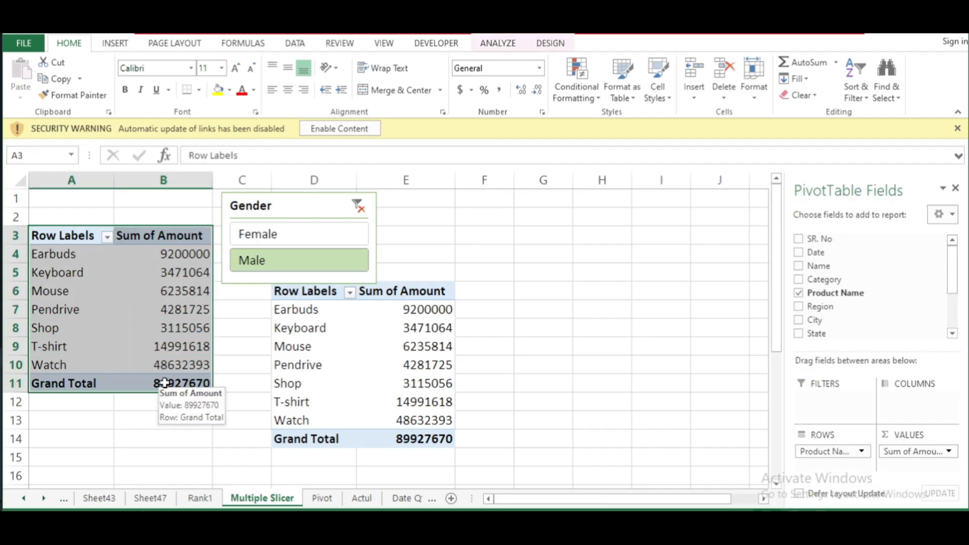
key(ctrl+c)
click(540, 290)
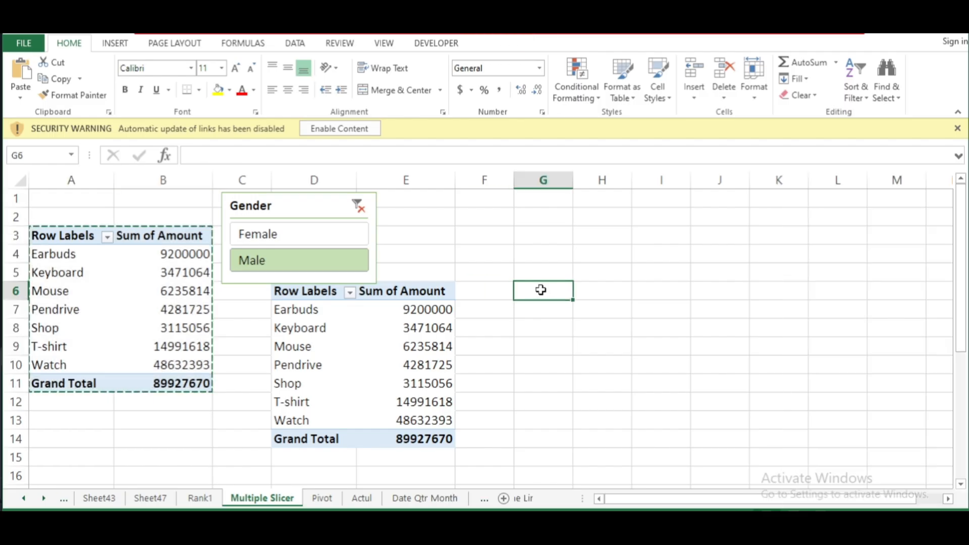
key(ctrl+v)
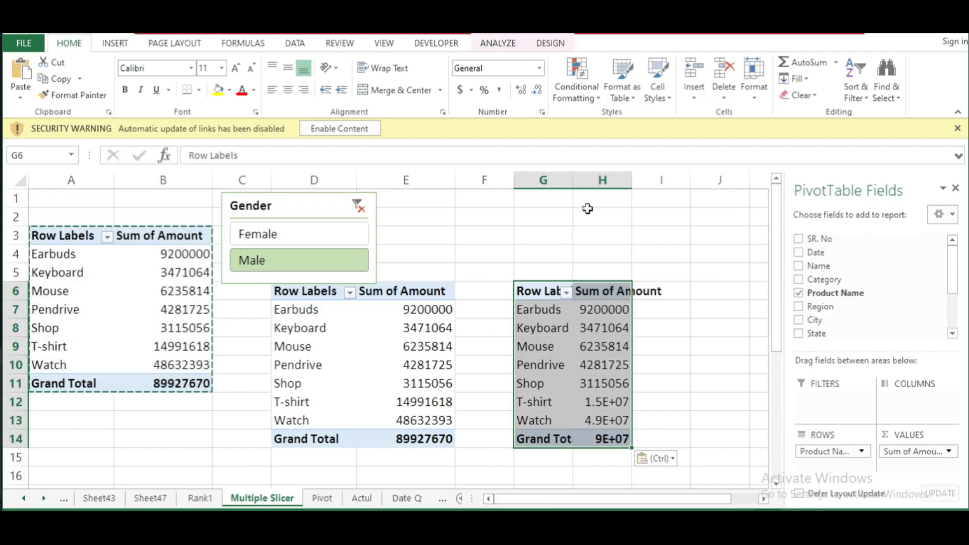
drag(569, 183, 605, 181)
drag(666, 182, 705, 190)
click(742, 361)
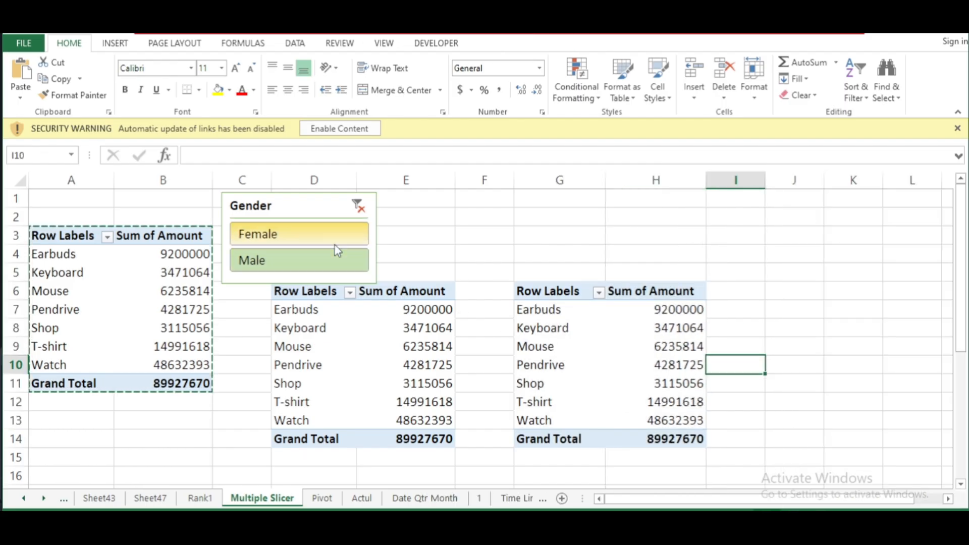
click(519, 248)
double_click(432, 248)
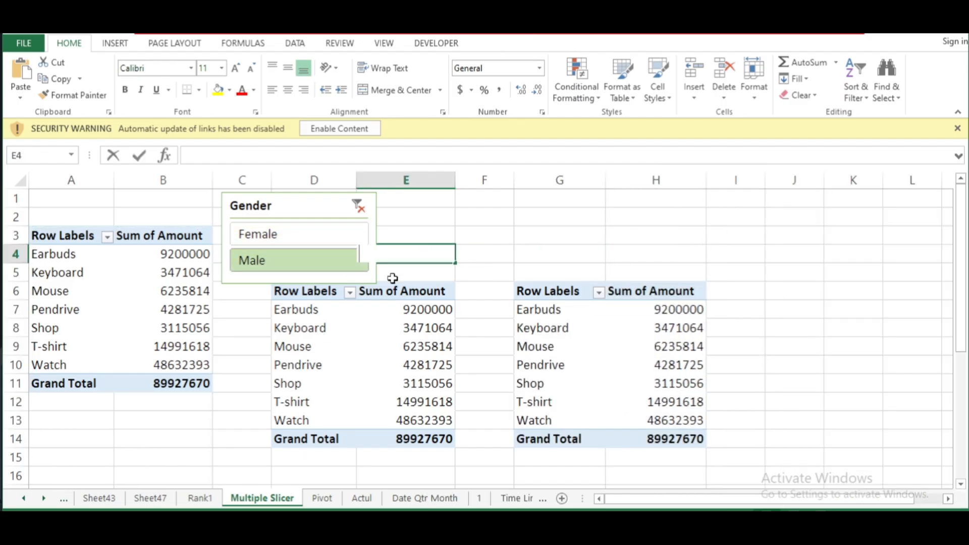
click(484, 327)
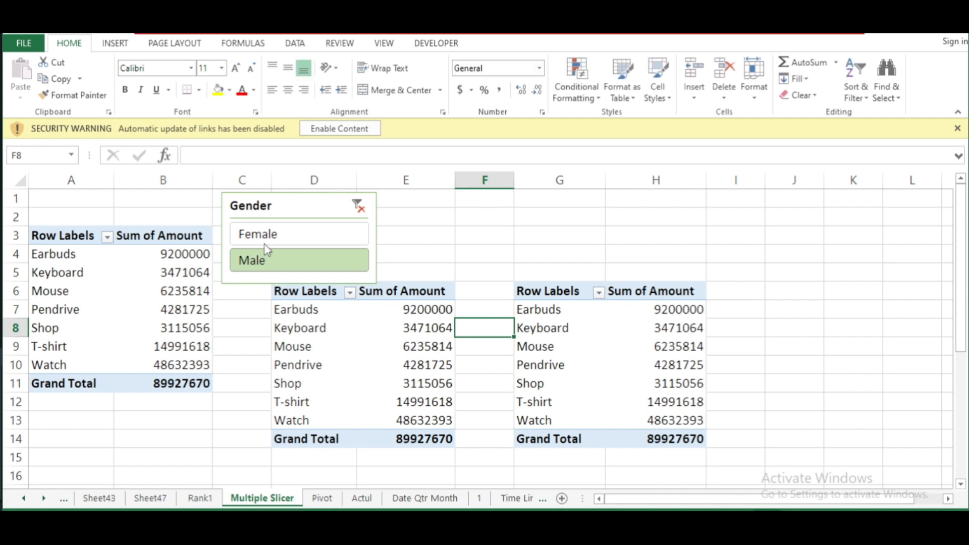
Insert a slicer for the City field of the original product PivotTable and move it closer to the Gender slicer
click(195, 274)
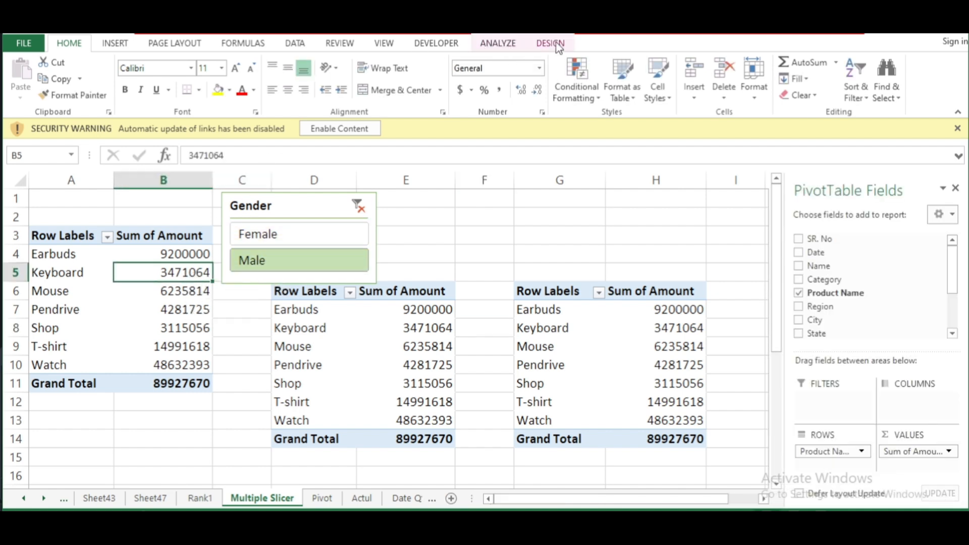
click(498, 44)
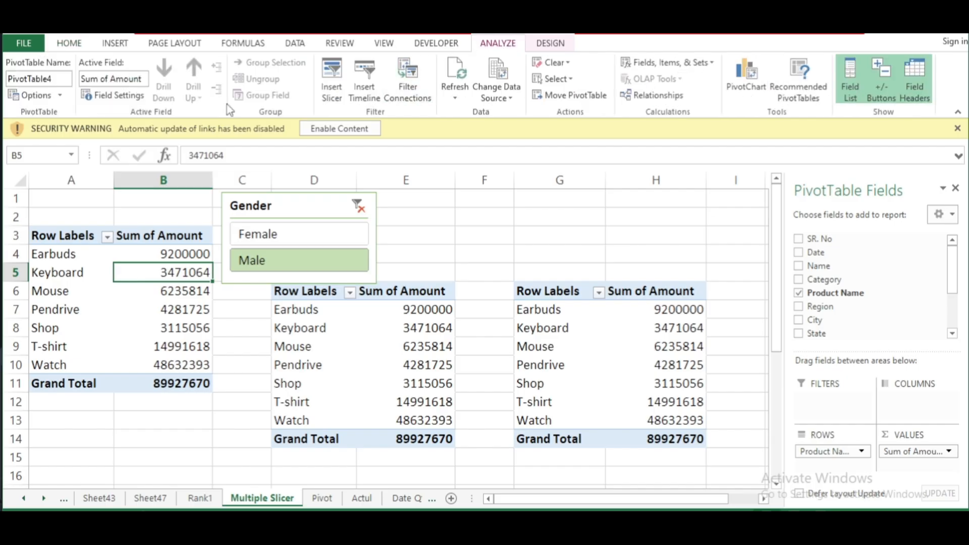
click(330, 86)
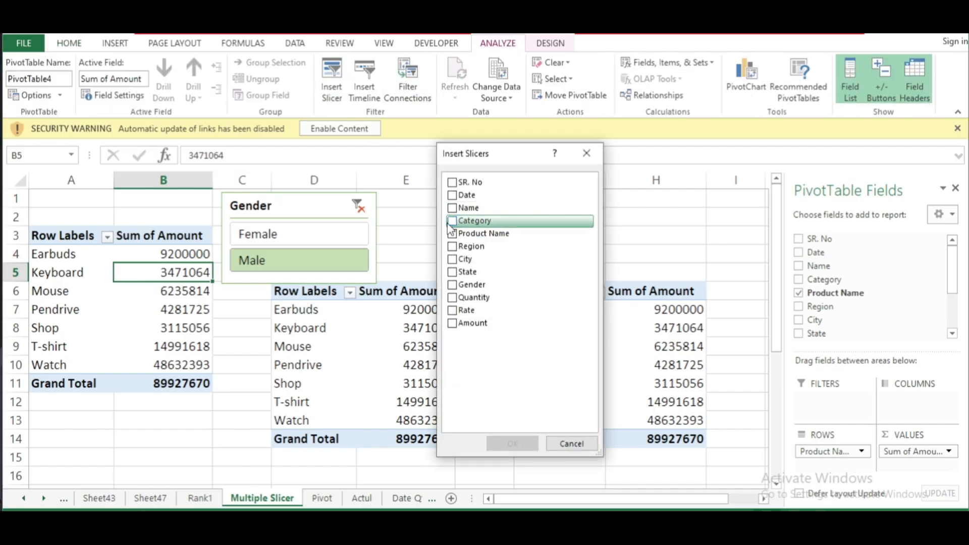
click(453, 259)
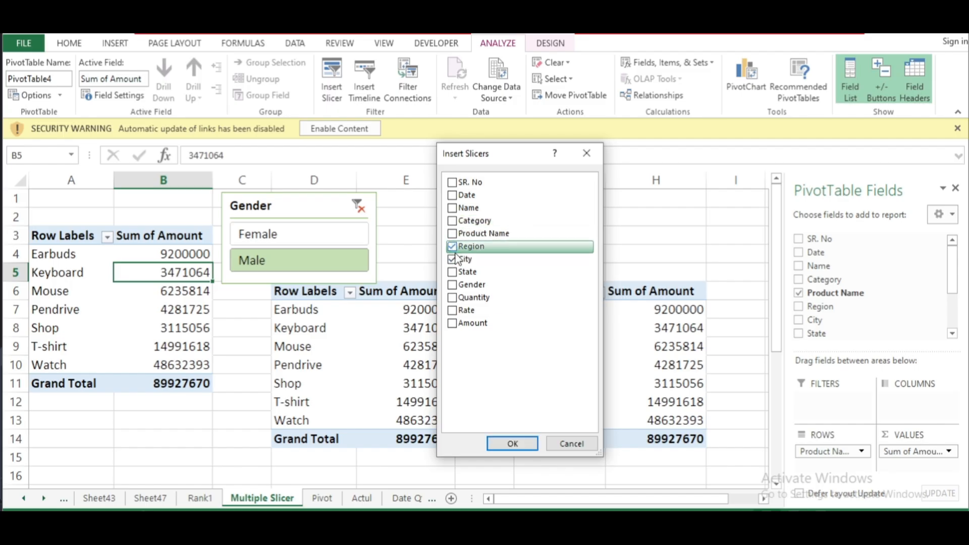
click(504, 444)
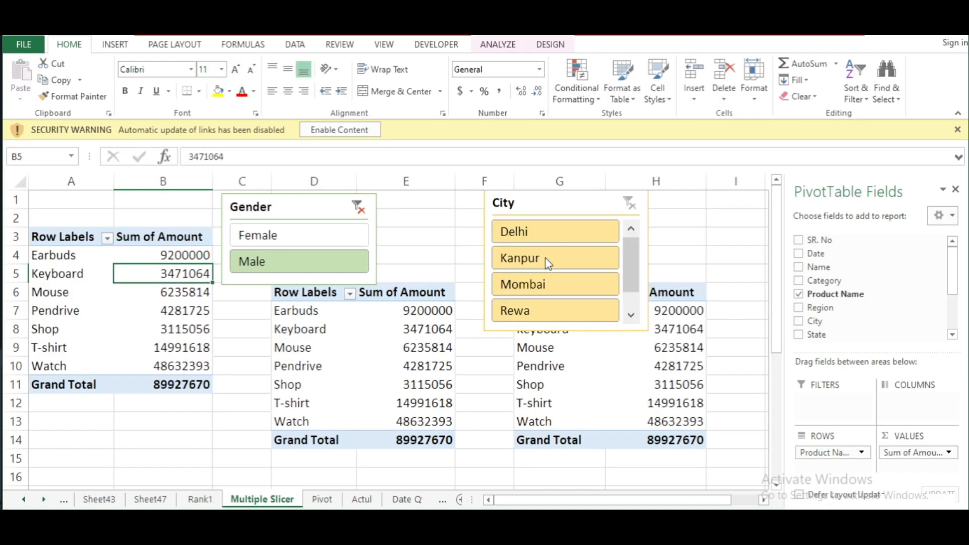
drag(561, 208, 503, 199)
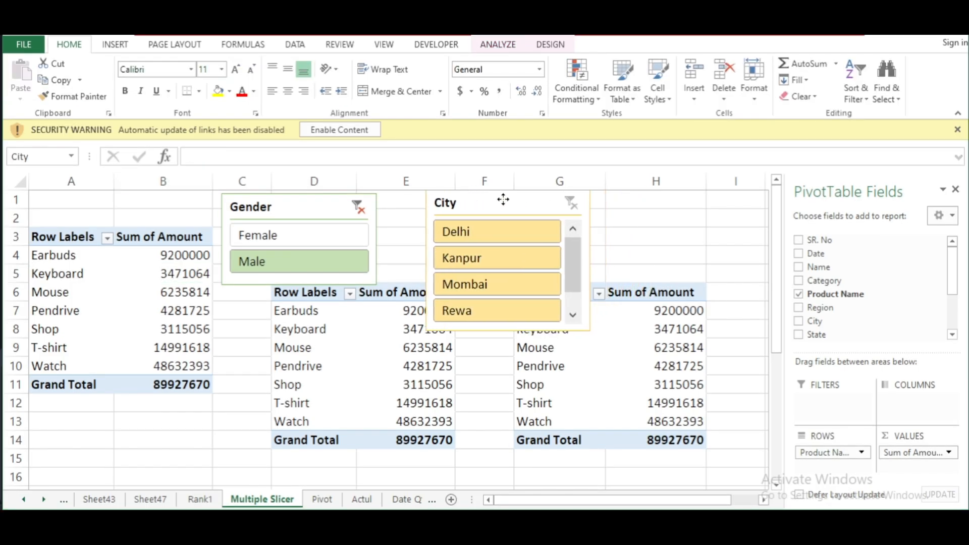
click(616, 329)
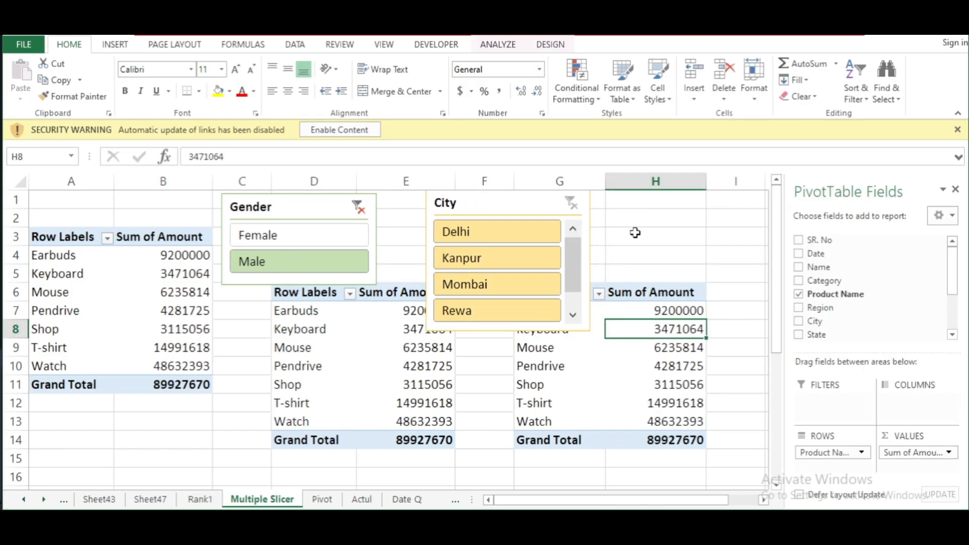
Shorten the City slicer so it sits above the copied PivotTables and shows only a couple of cities
click(635, 232)
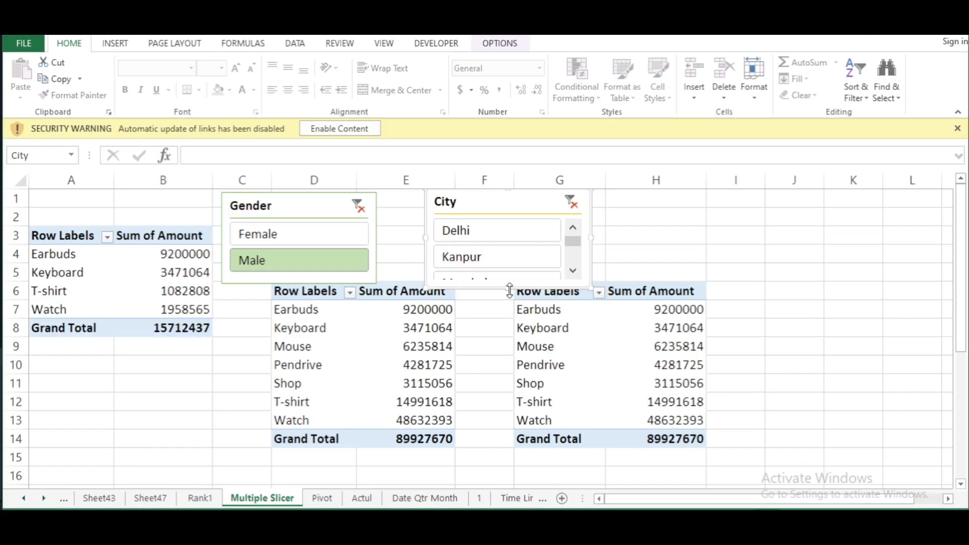
drag(509, 291, 511, 268)
click(664, 240)
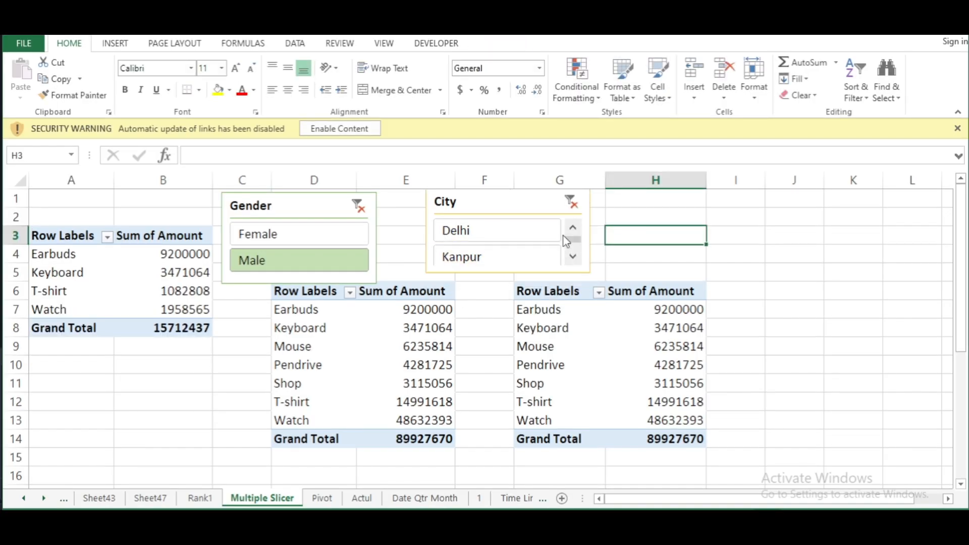
Filter the original PivotTable alternately by Delhi and Kanpur with the City slicer and compare it with the two copies
click(520, 237)
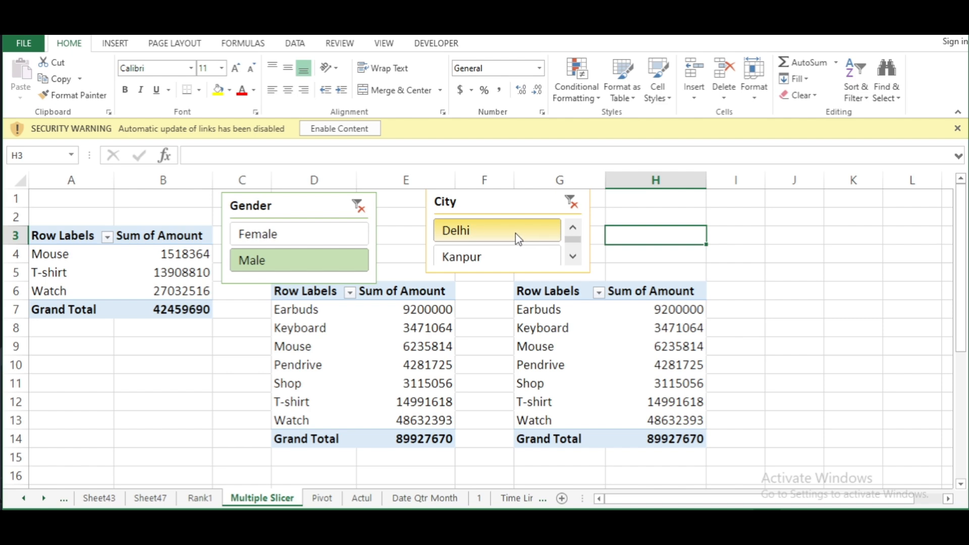
click(490, 259)
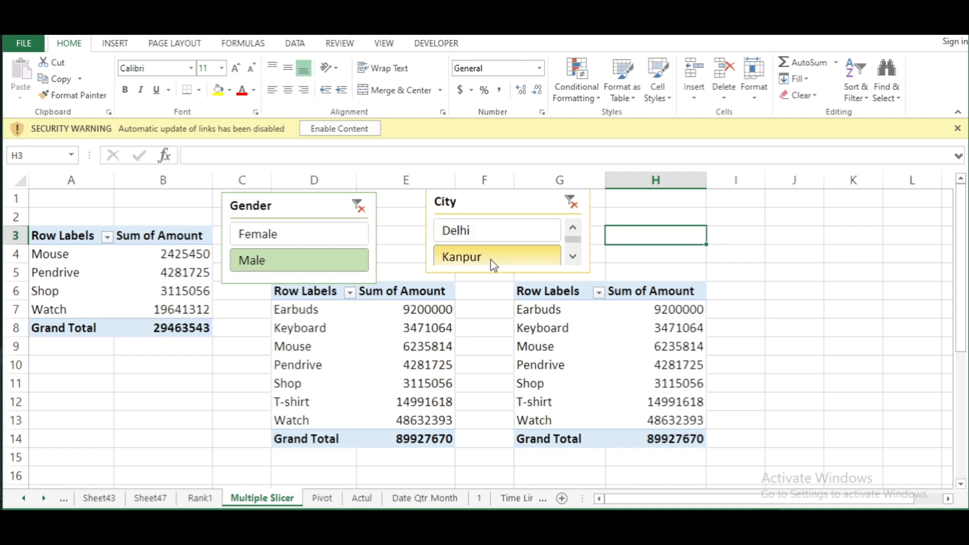
click(482, 239)
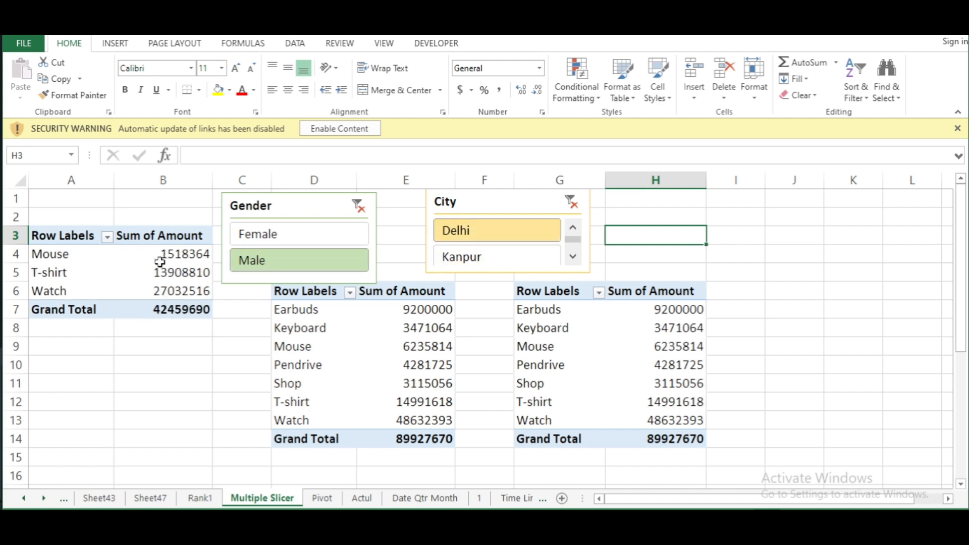
mouse_move(138, 266)
click(489, 263)
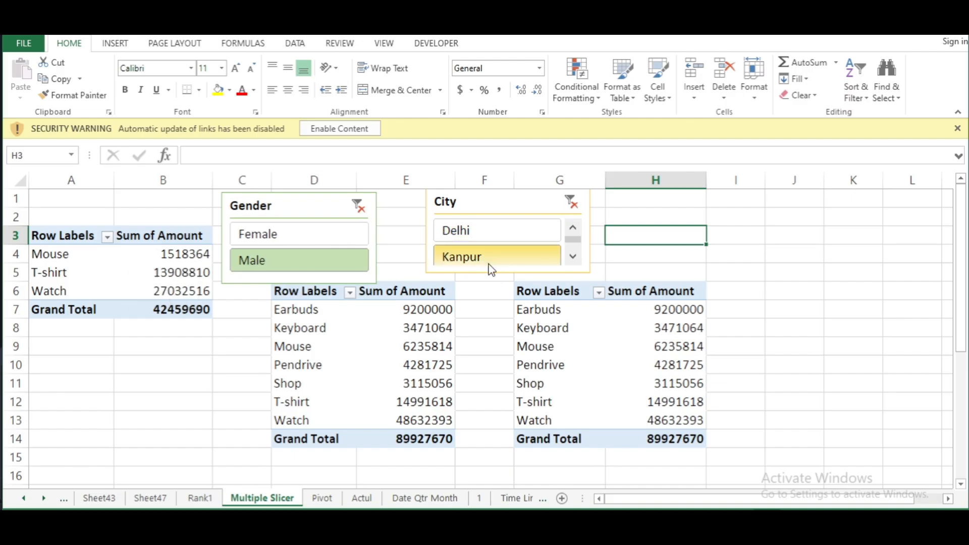
drag(538, 343, 539, 420)
click(395, 341)
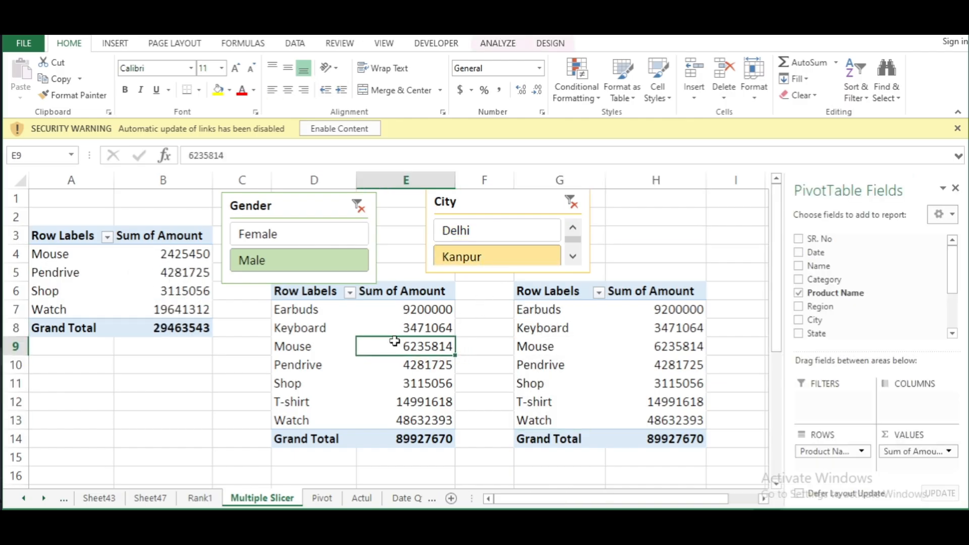
click(611, 352)
click(305, 339)
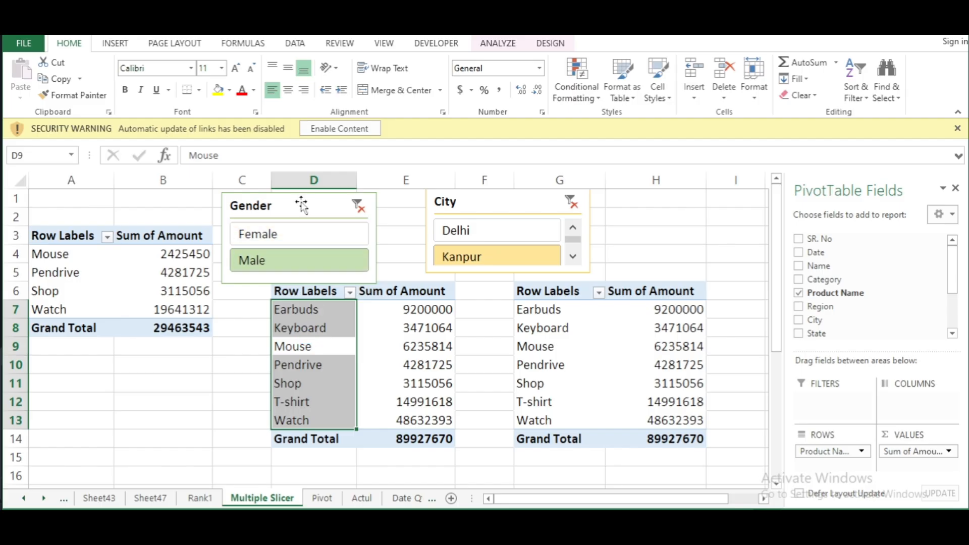
Alternate the Gender slicer between Female and Male across the three PivotTables, ending on Female
click(314, 244)
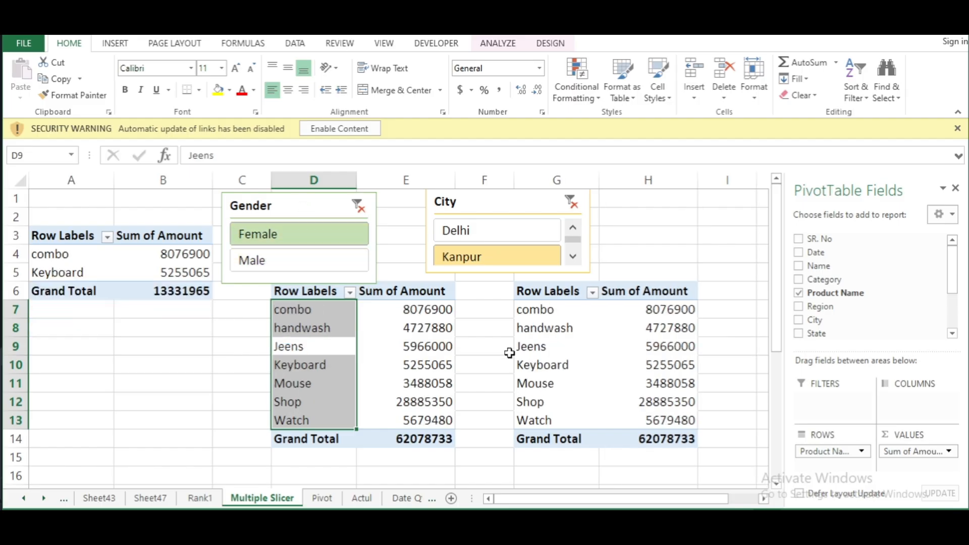
click(285, 262)
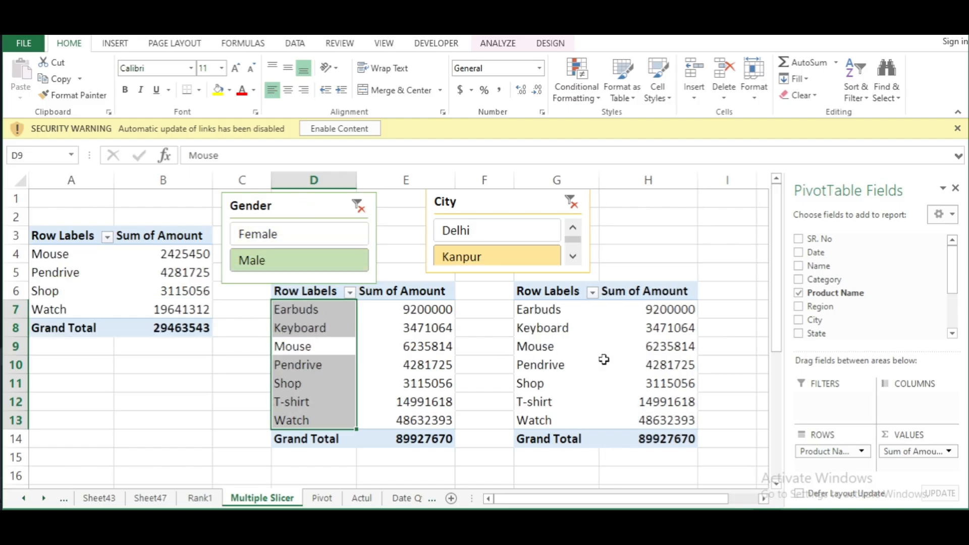
click(303, 235)
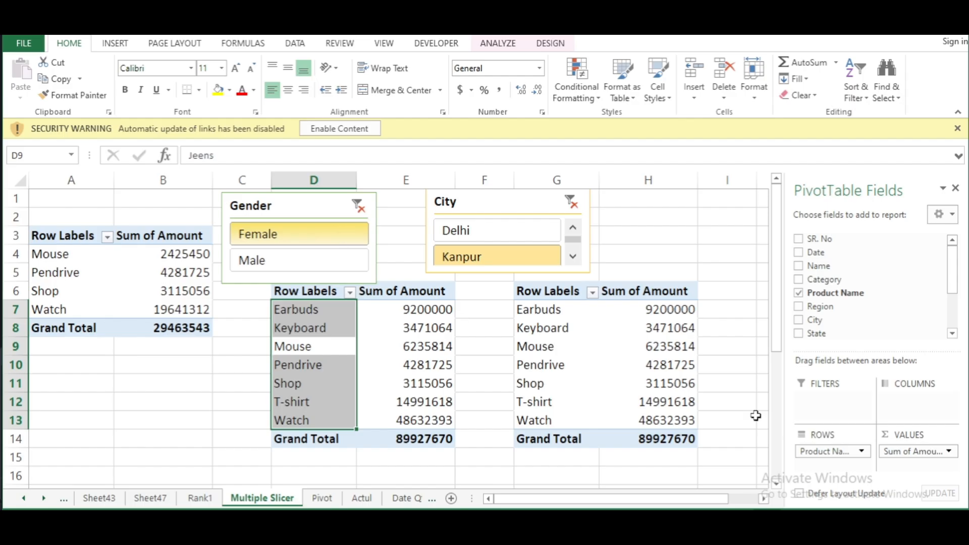
With Female selected, filter by Delhi and then Kanpur in the City slicer and check the original PivotTable against the copies
click(500, 237)
click(487, 257)
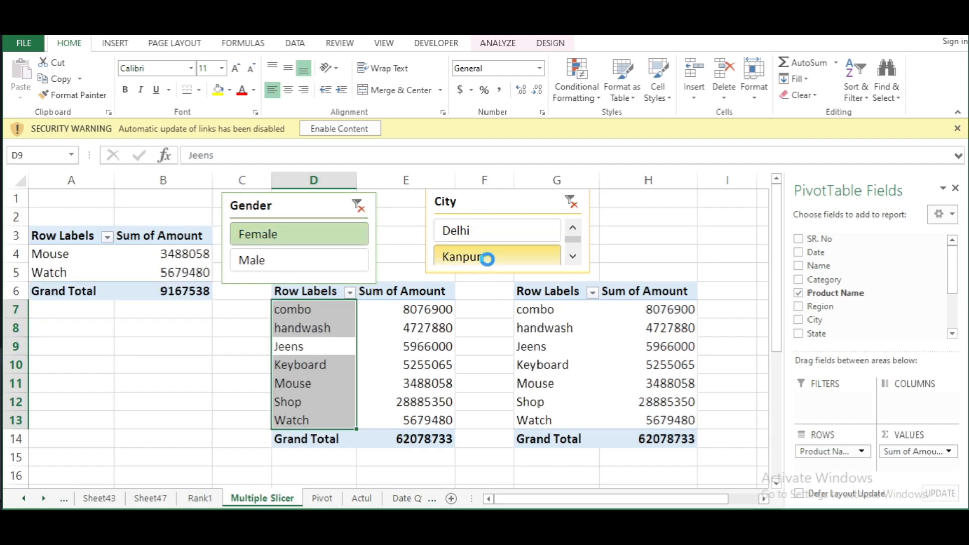
scroll(291, 248, down, 1)
scroll(152, 263, up, 1)
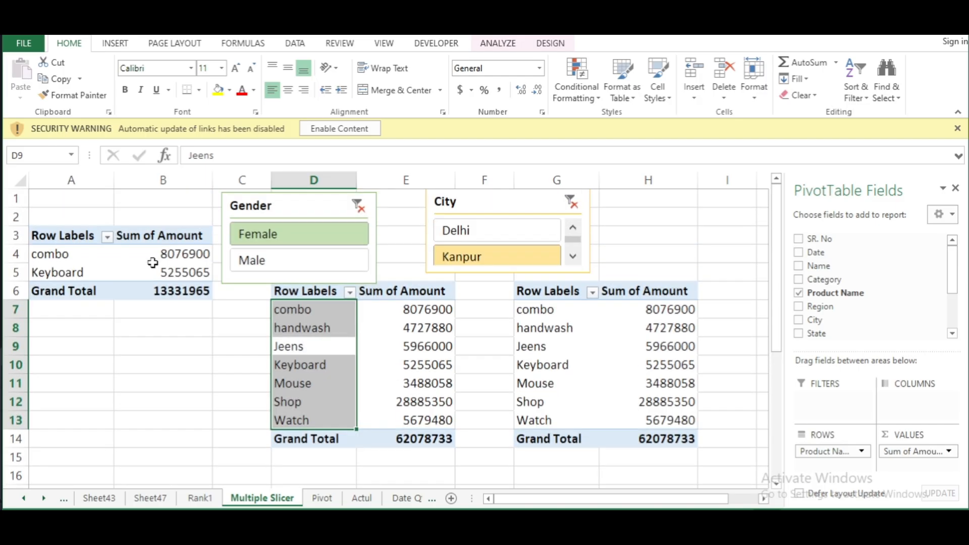
click(148, 258)
scroll(527, 260, down, 2)
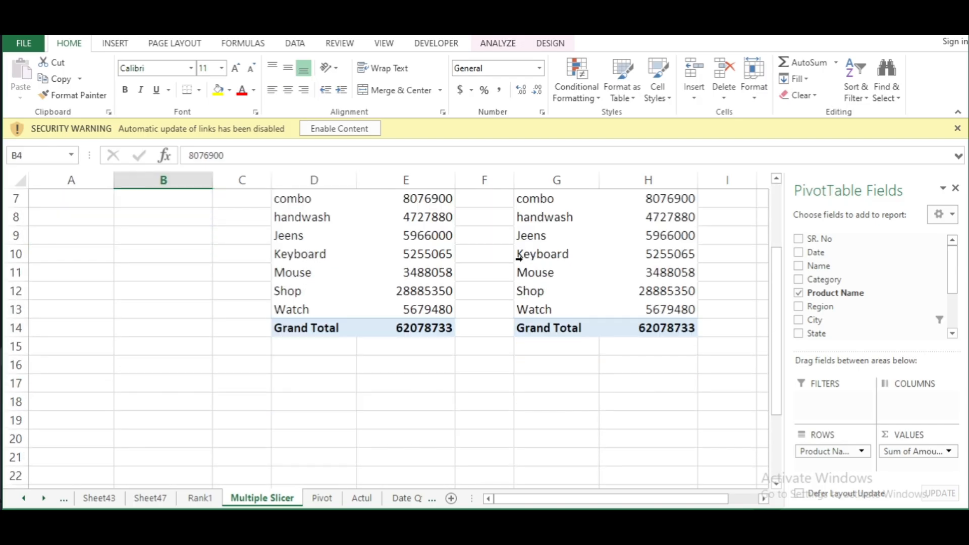
scroll(519, 257, up, 2)
Filter the original PivotTable by Rewa with the City slicer, then switch the filter to Delhi
click(574, 256)
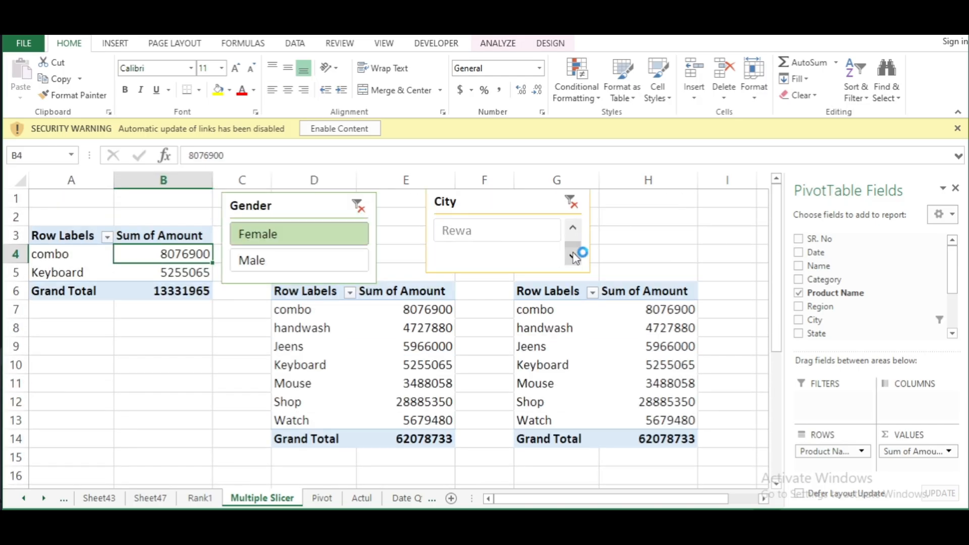
click(491, 228)
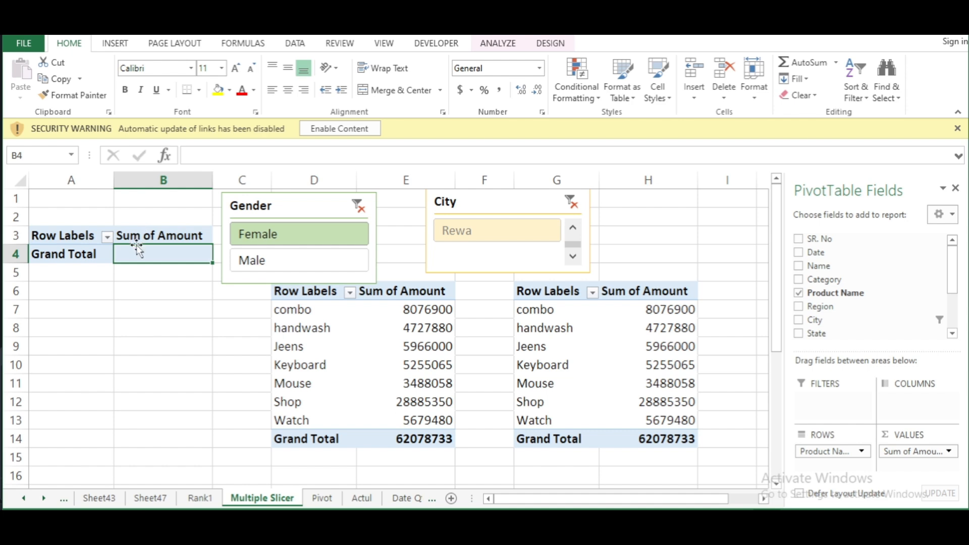
drag(573, 244, 572, 235)
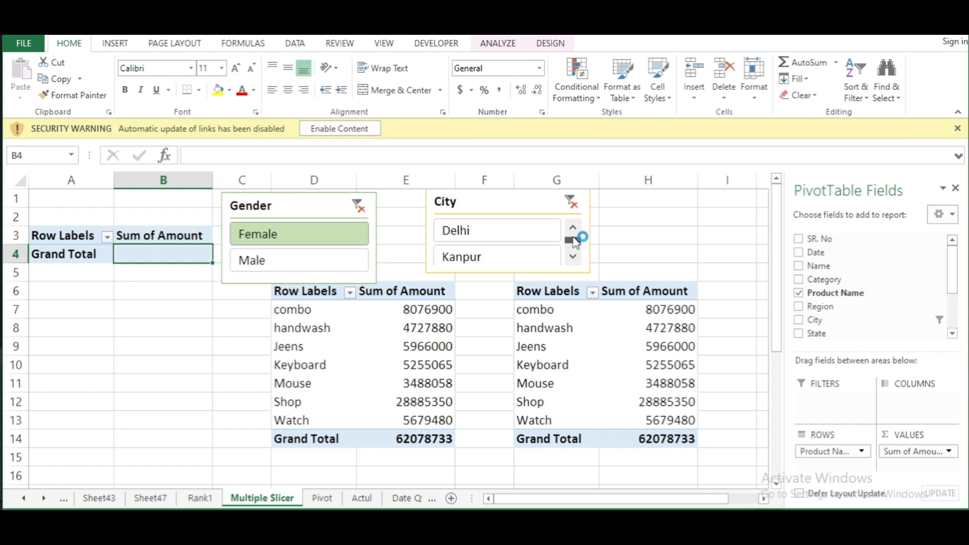
click(515, 231)
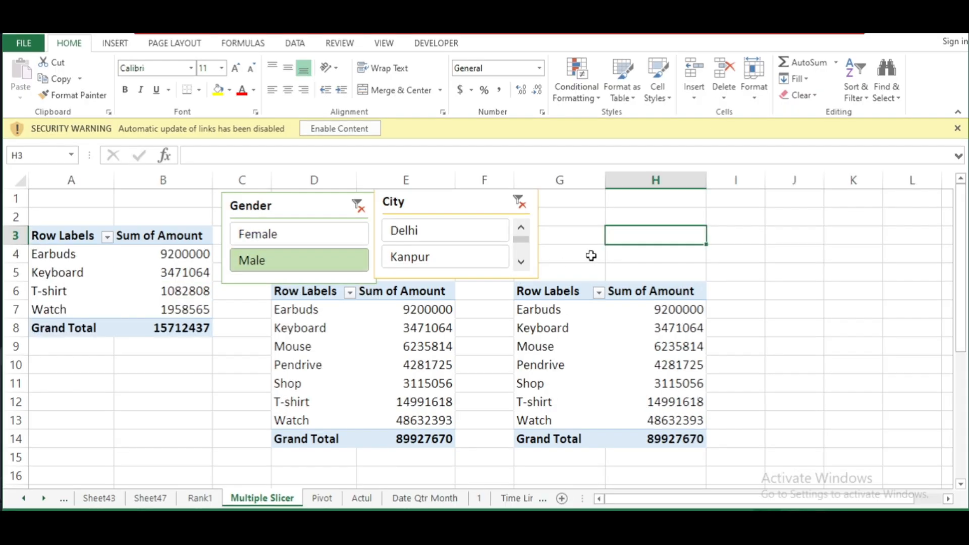
Rename the original product PivotTable in columns A and B as "Pivot gender"
click(591, 256)
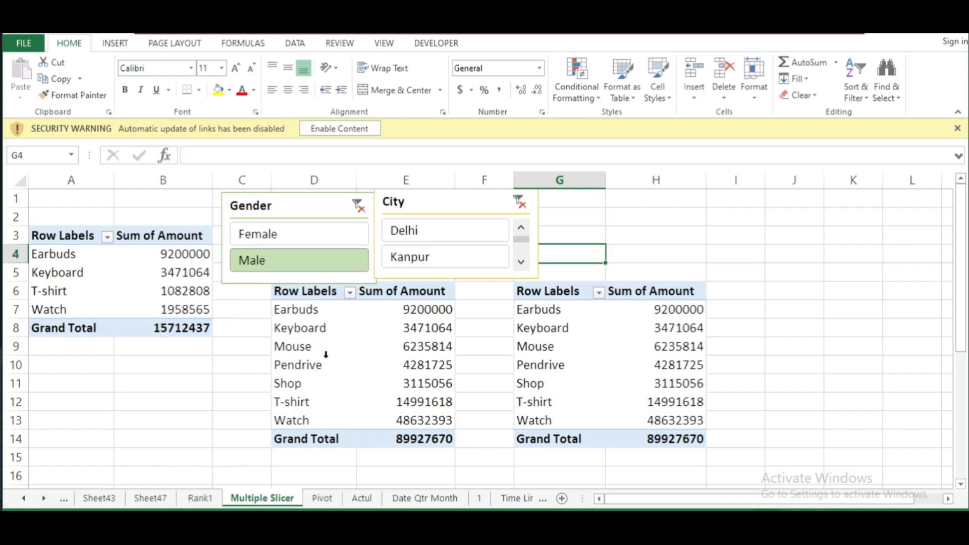
click(168, 295)
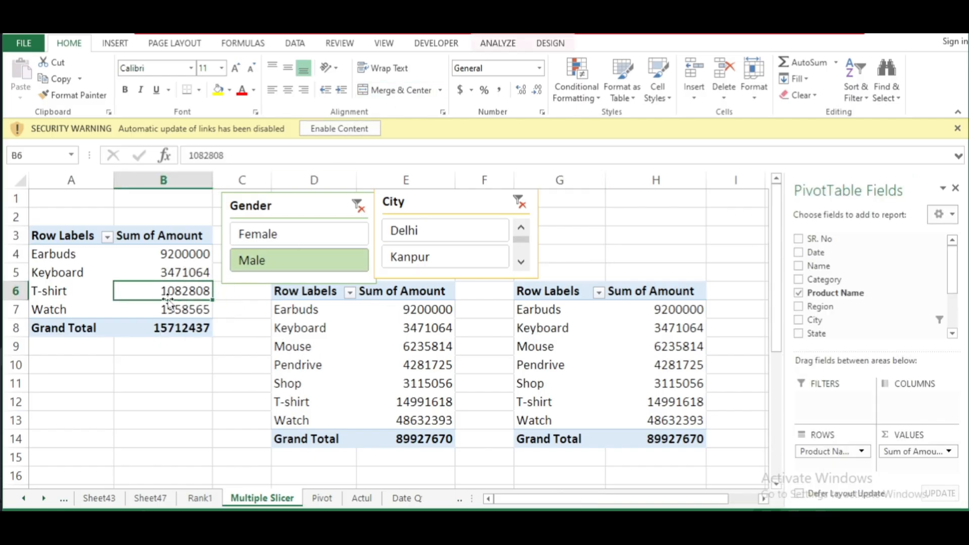
click(498, 44)
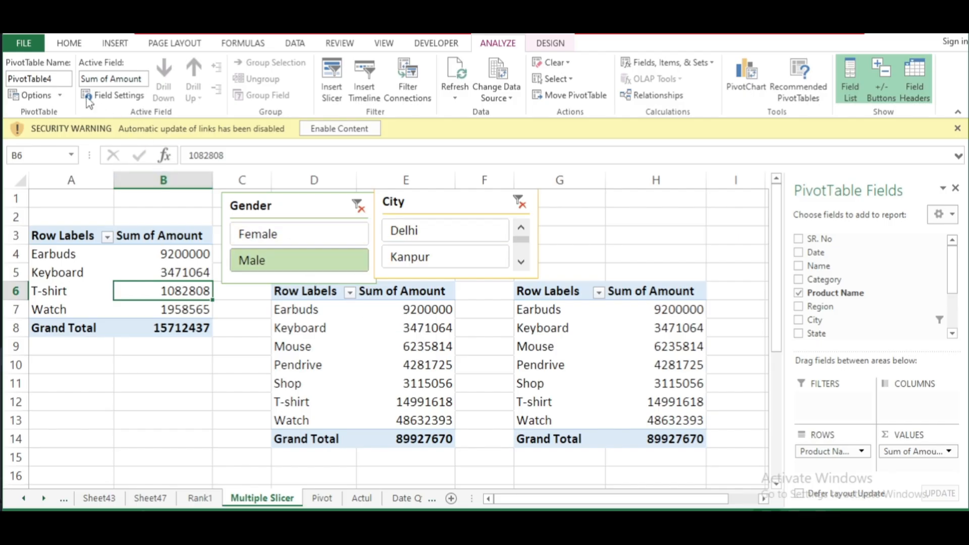
click(60, 79)
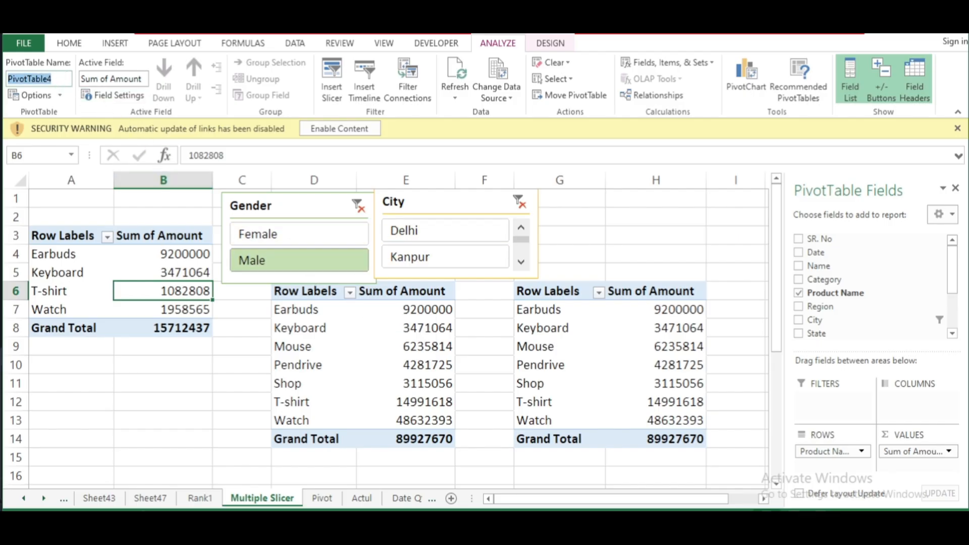
key(BackSpace)
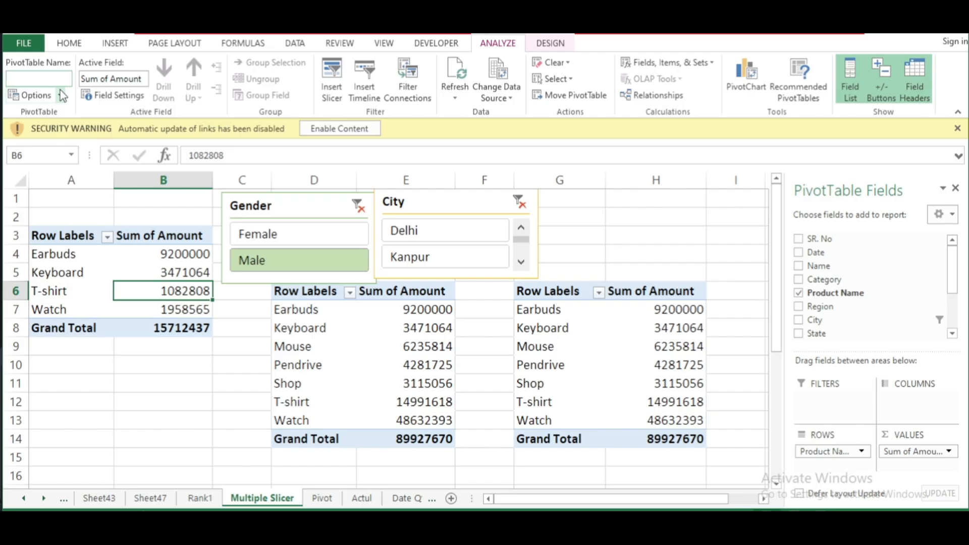
text(Pivot gender)
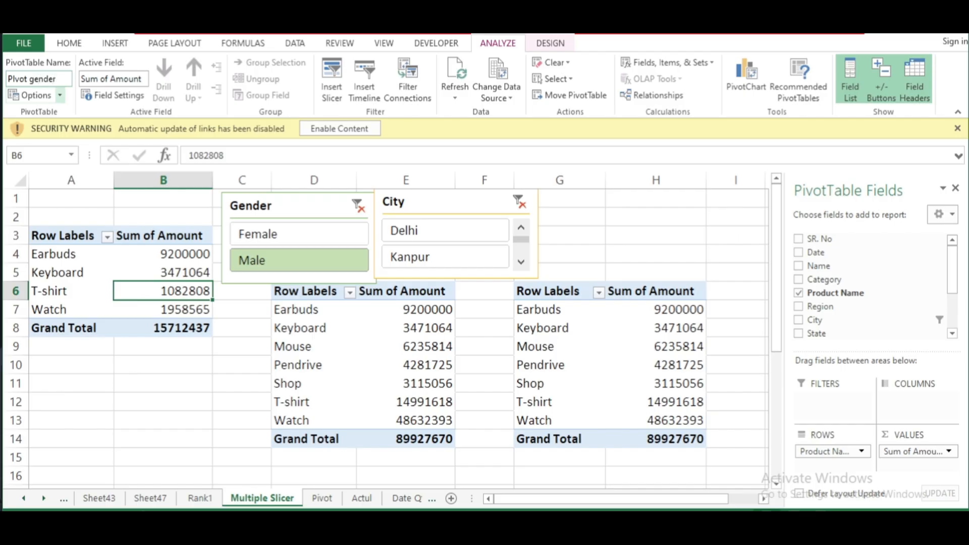
Rename the PivotTable copy in columns D and E as "city"
click(381, 323)
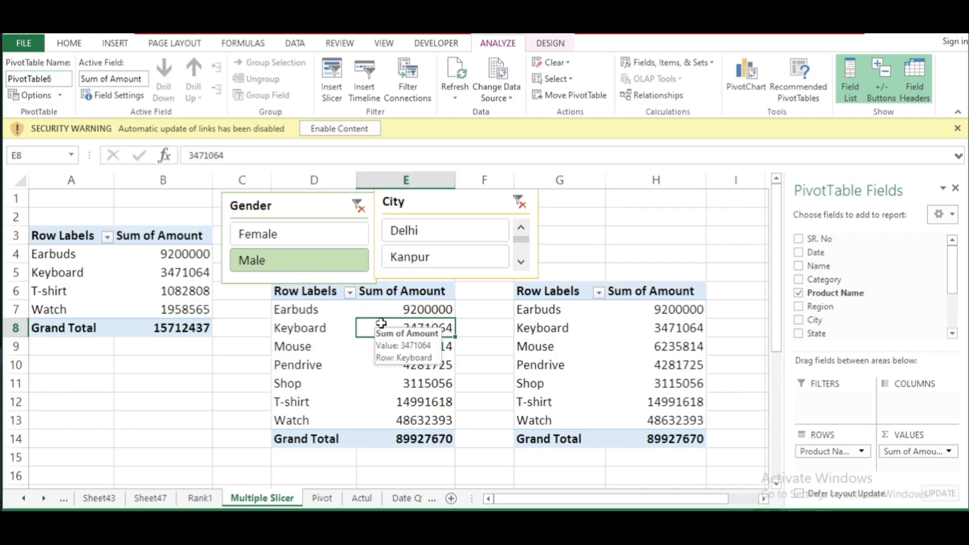
click(53, 79)
key(BackSpace)
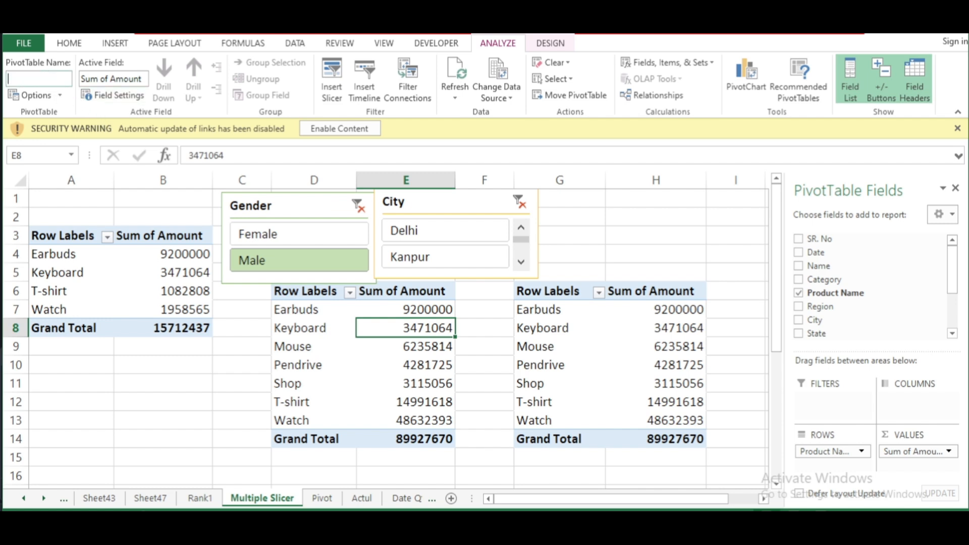
key(ctrl+z)
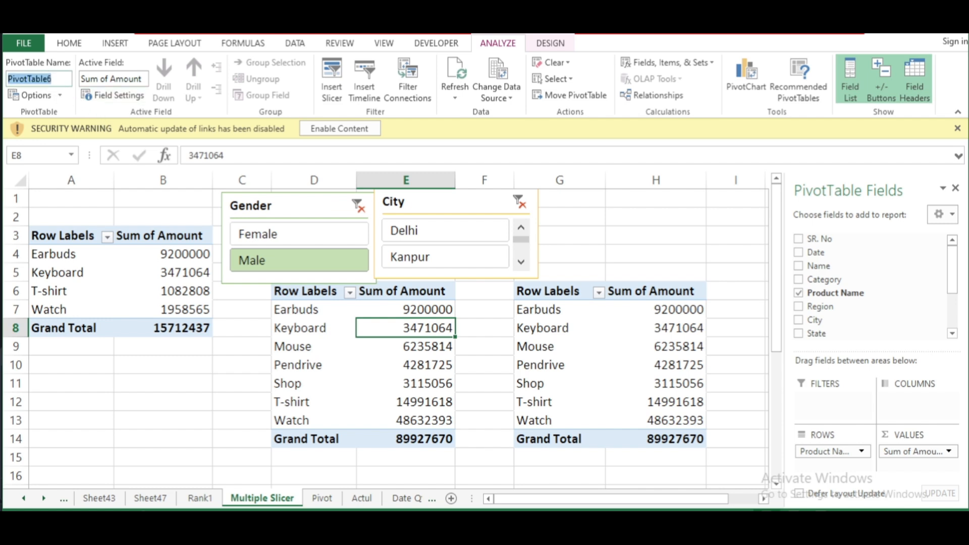
click(56, 77)
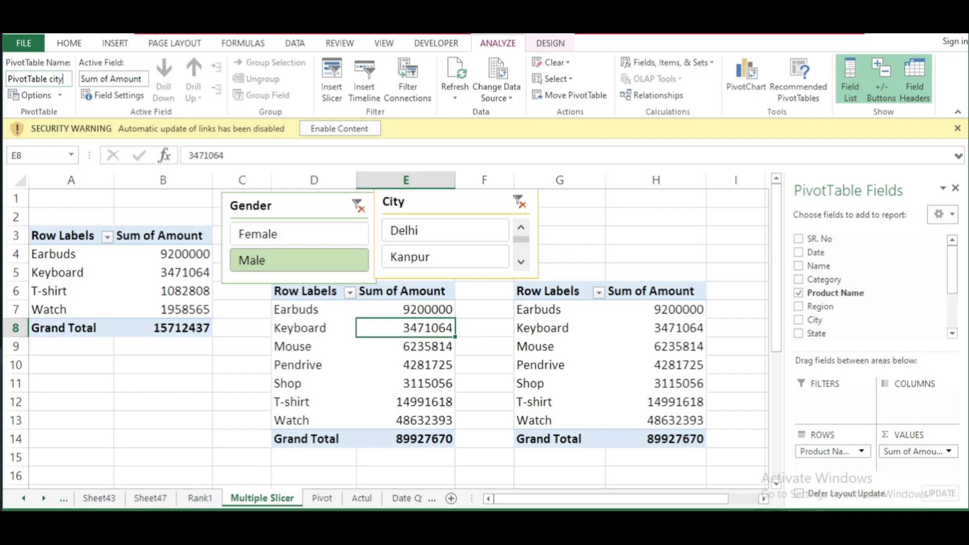
Rename the PivotTable copy in columns G and H as "region"
click(630, 343)
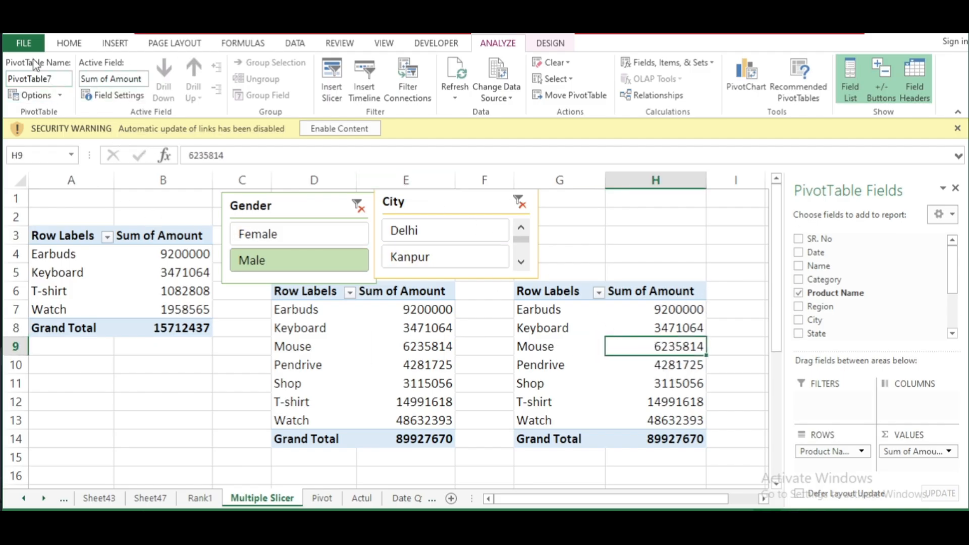
click(58, 77)
click(57, 77)
text(region)
click(678, 250)
Filter by Sagar with the City slicer and check the city and region PivotTables
drag(555, 309, 555, 420)
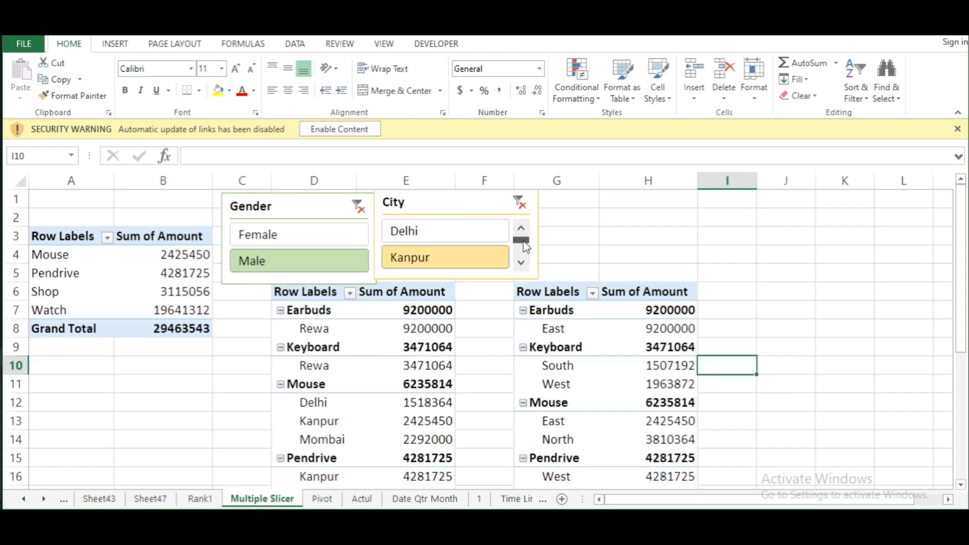
scroll(482, 257, down, 3)
click(468, 258)
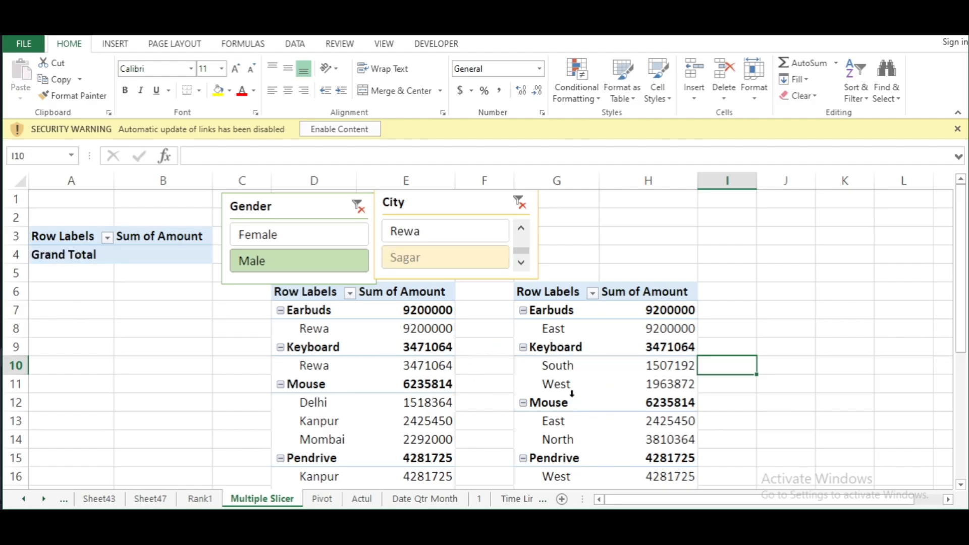
click(450, 330)
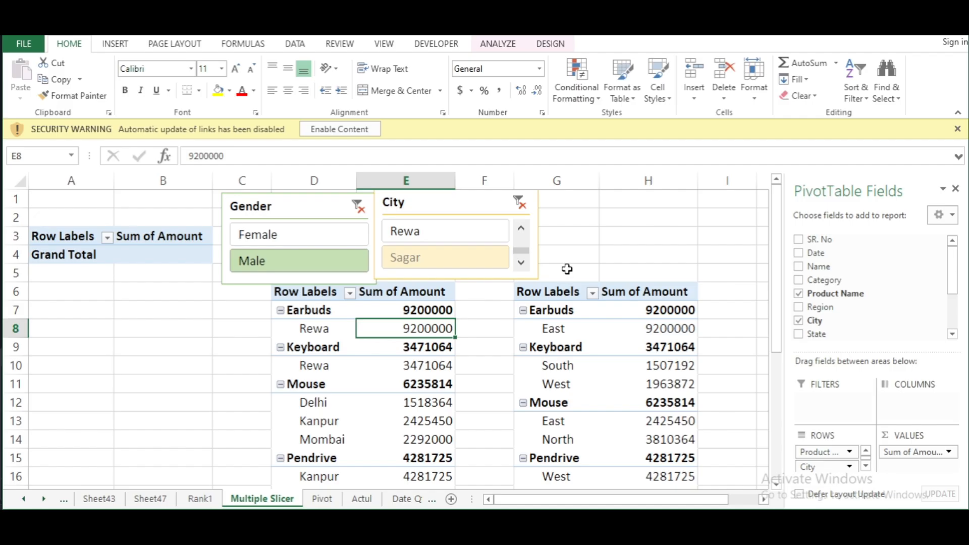
Connect the City slicer to the region and city PivotTables on the Multiple Slicer sheet
click(476, 201)
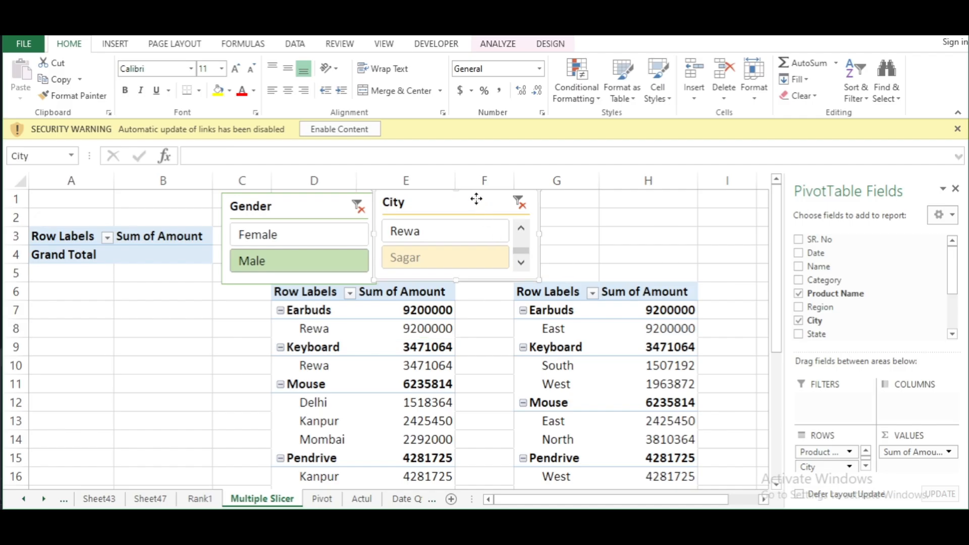
right_click(478, 201)
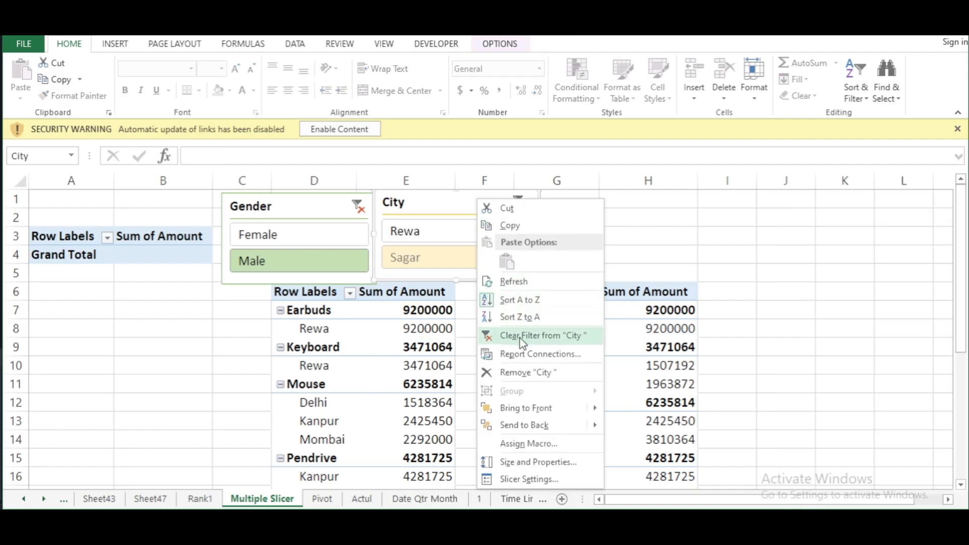
click(519, 355)
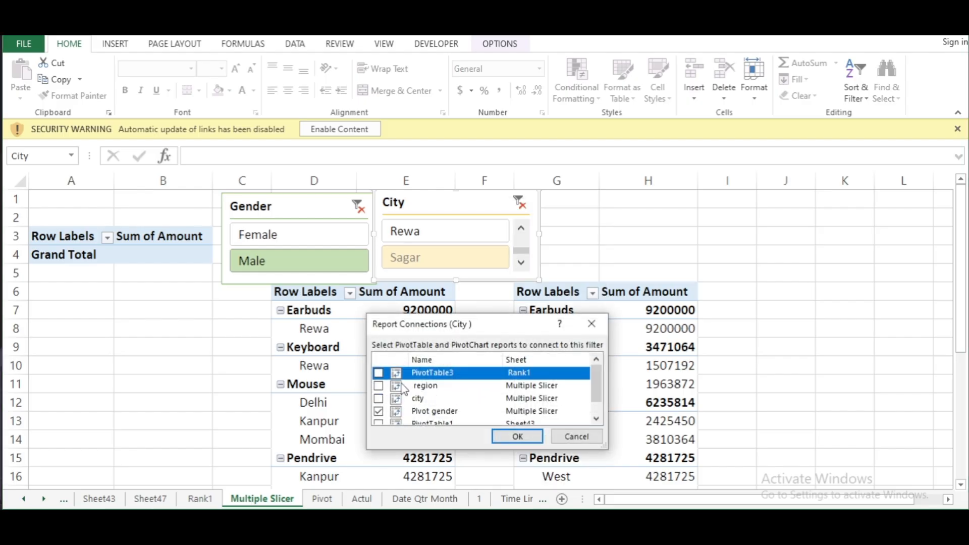
click(378, 386)
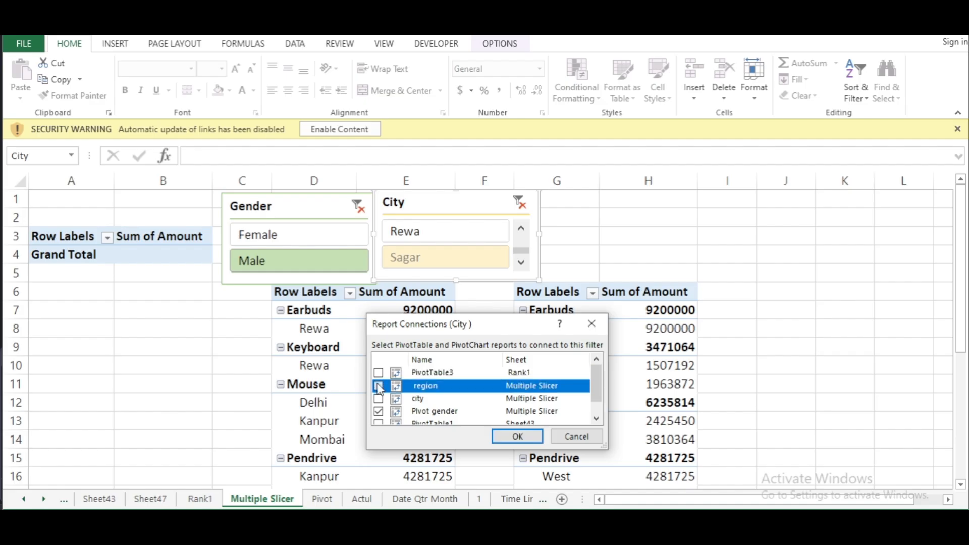
click(378, 399)
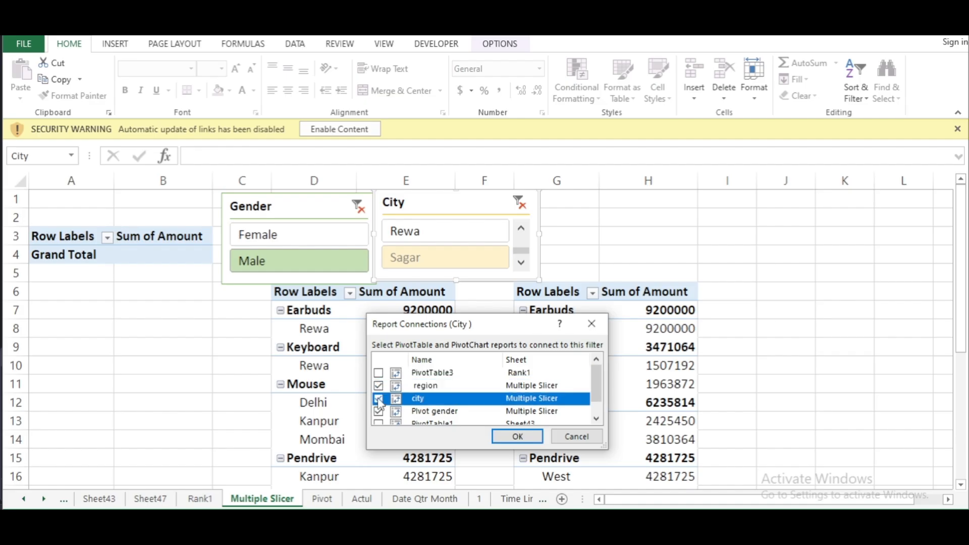
click(530, 439)
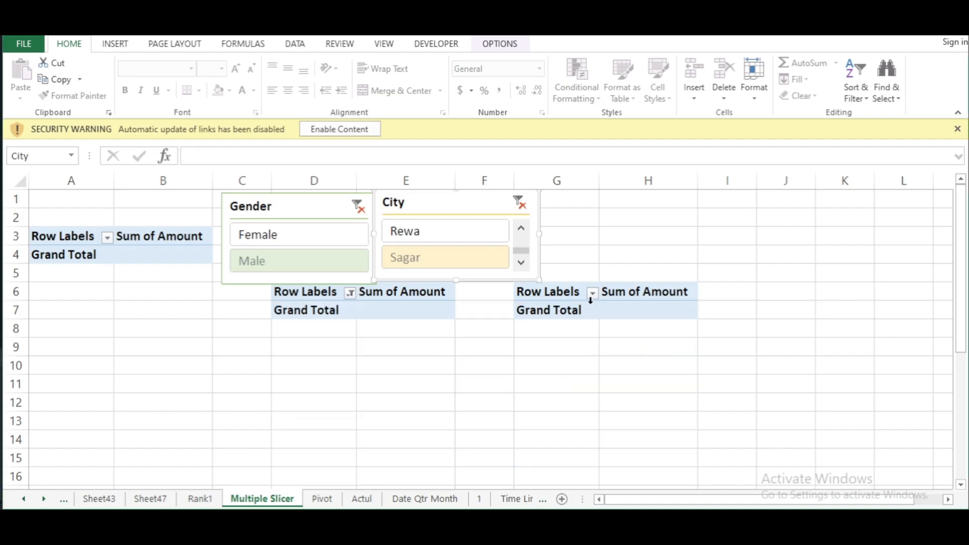
Filter the connected PivotTables with the City slicer by Rewa, by Delhi and by Kanpur in turn
click(455, 233)
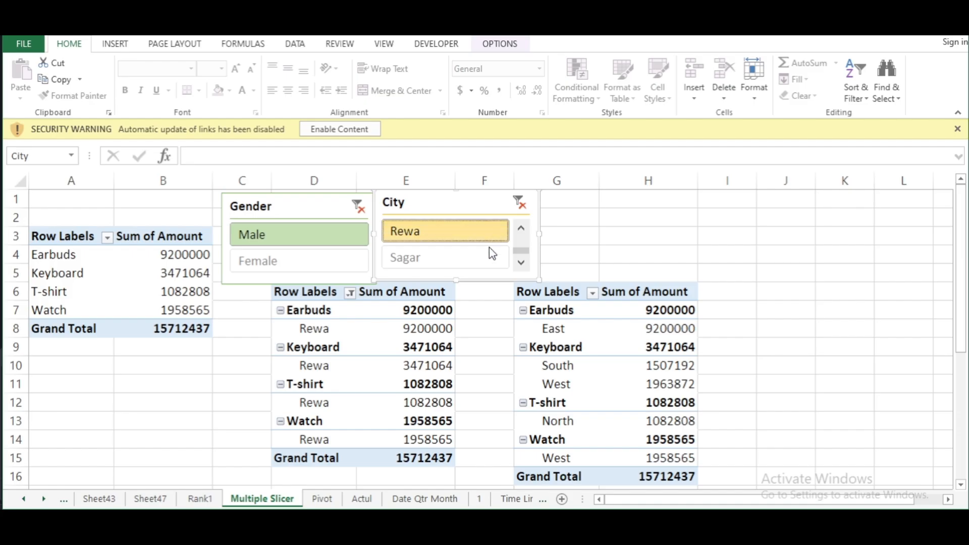
drag(523, 260, 520, 240)
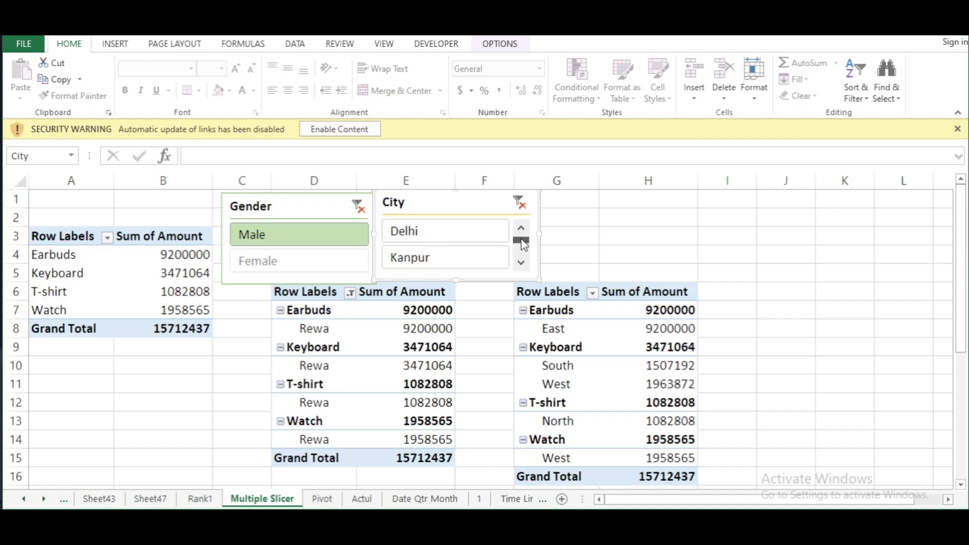
click(464, 240)
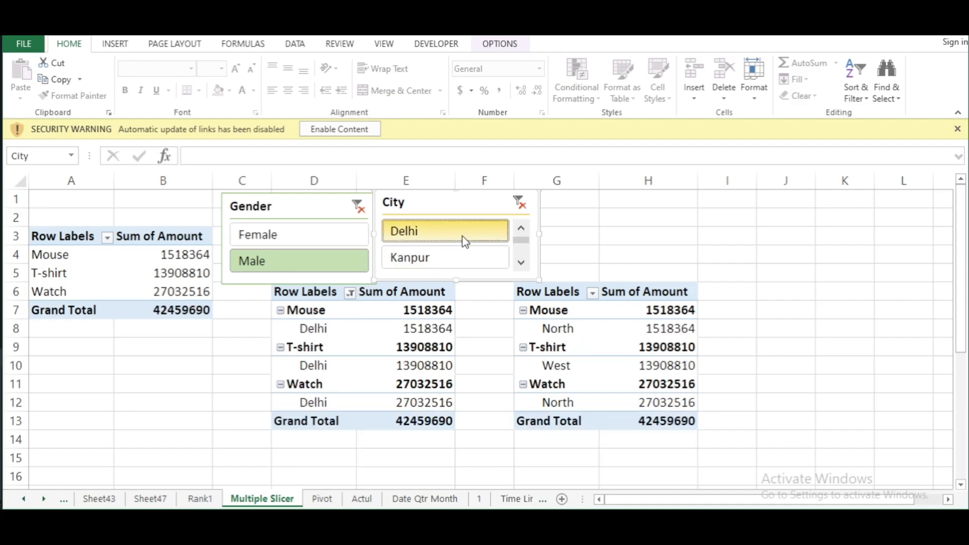
click(454, 258)
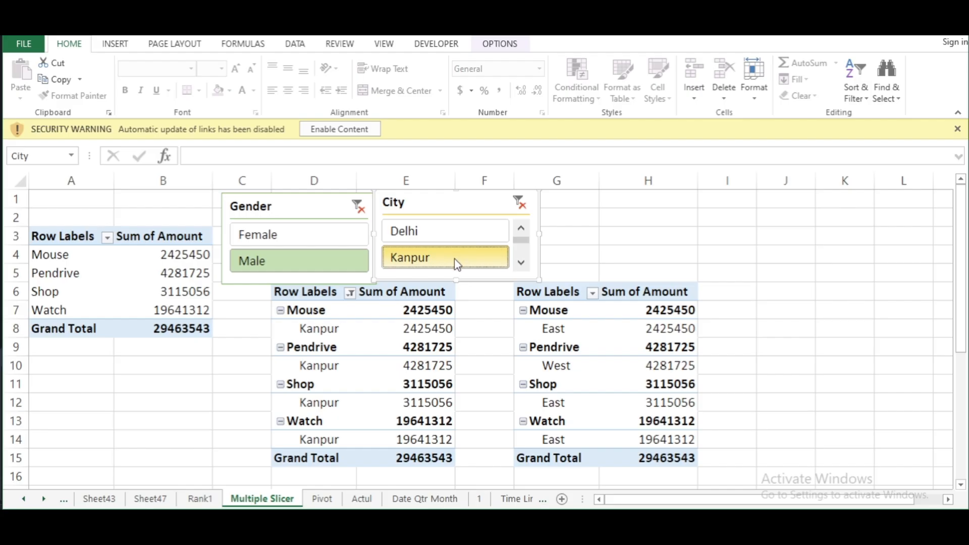
Switch the Gender slicer repeatedly between Female and Male with Kanpur selected, ending on Male
click(268, 243)
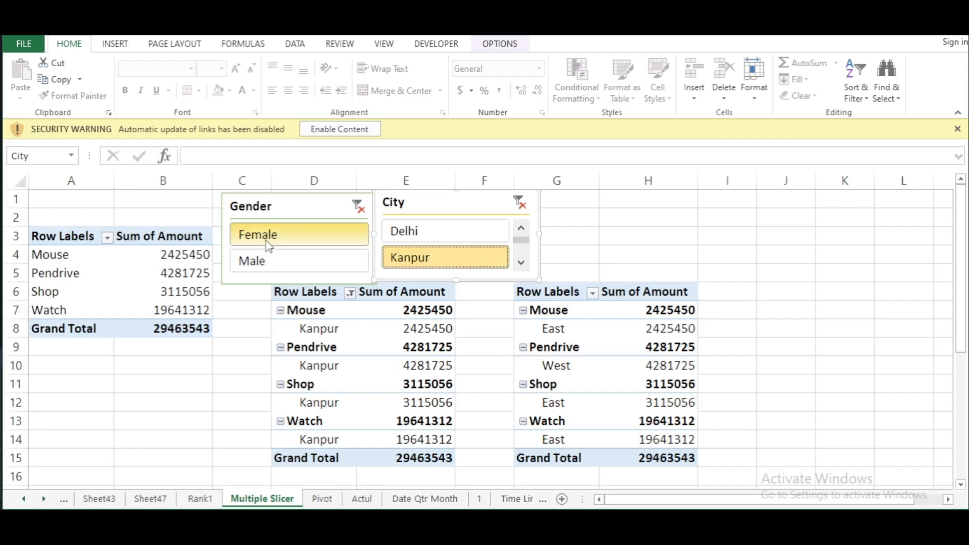
click(269, 262)
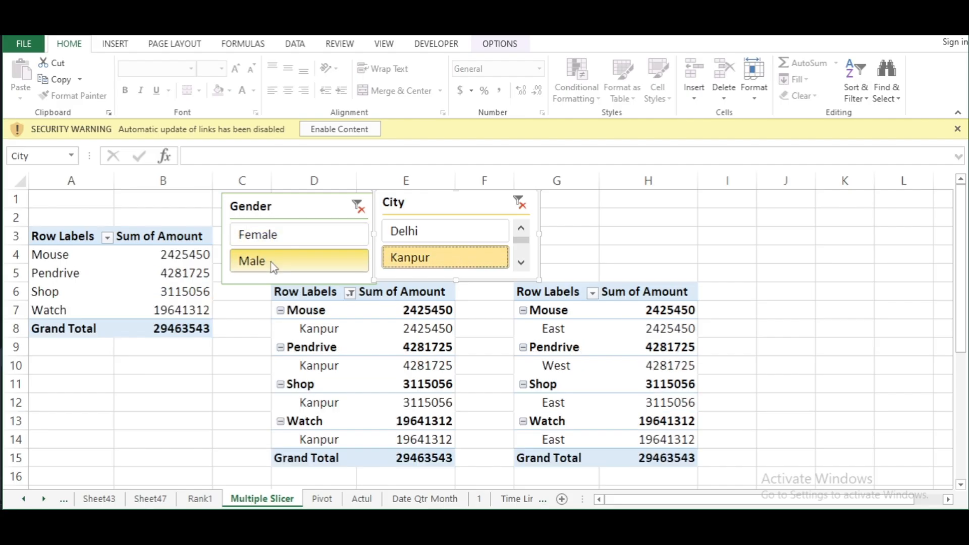
click(280, 237)
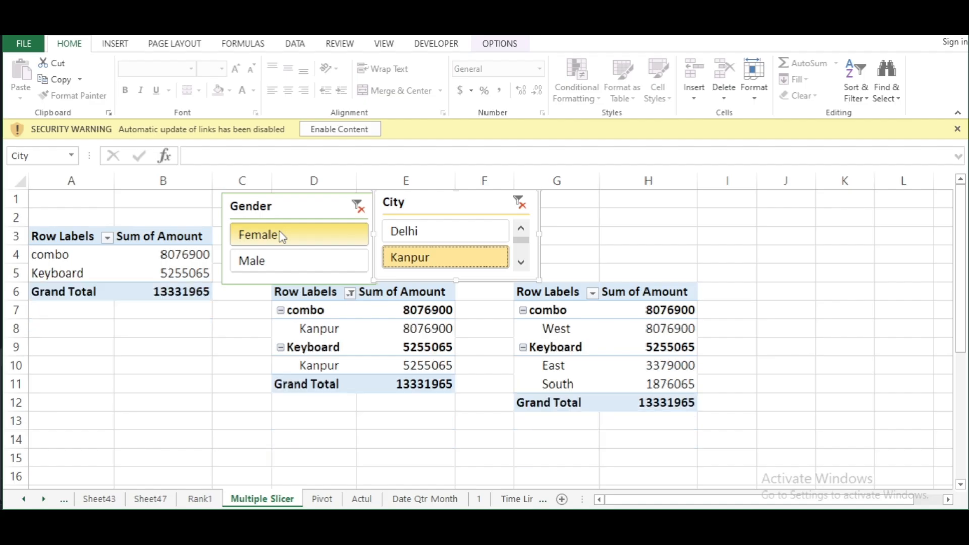
click(300, 262)
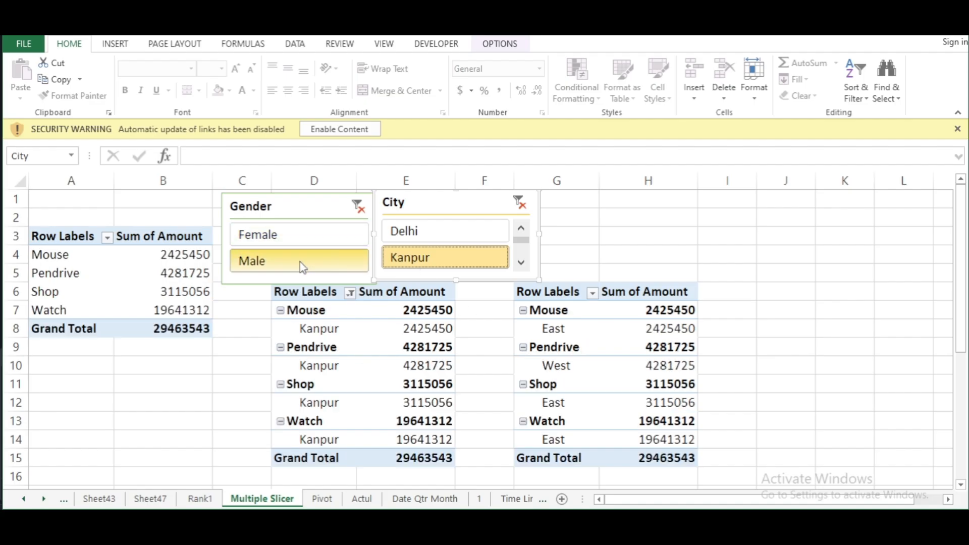
click(294, 237)
click(306, 264)
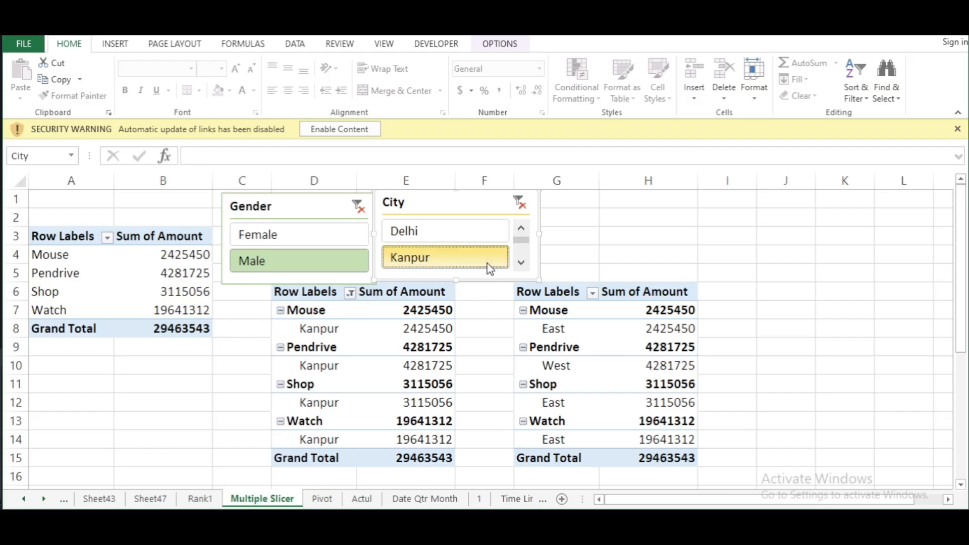
Filter the three PivotTables by Rewa with the City slicer and leave the slicer selected
mouse_move(521, 240)
mouse_down()
mouse_move(530, 255)
mouse_move(519, 260)
mouse_up()
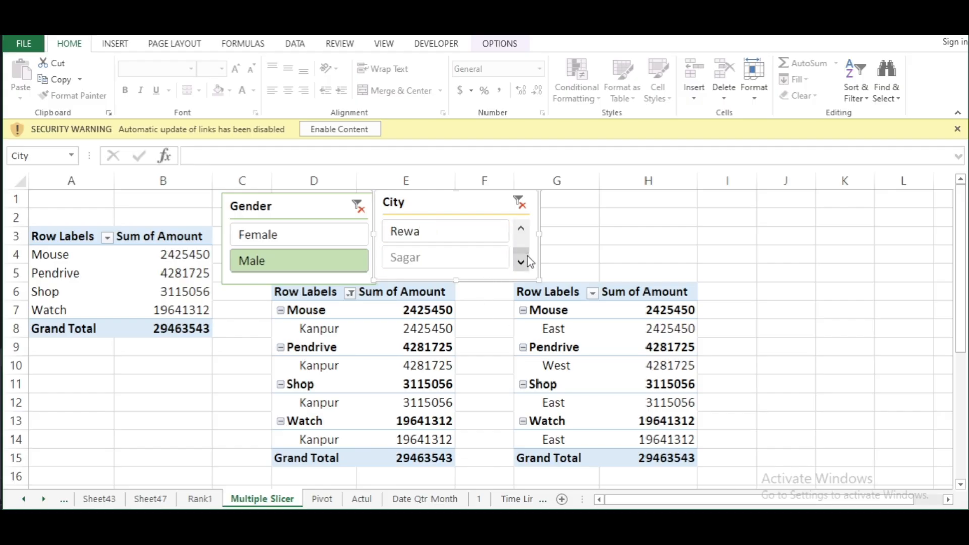
click(472, 240)
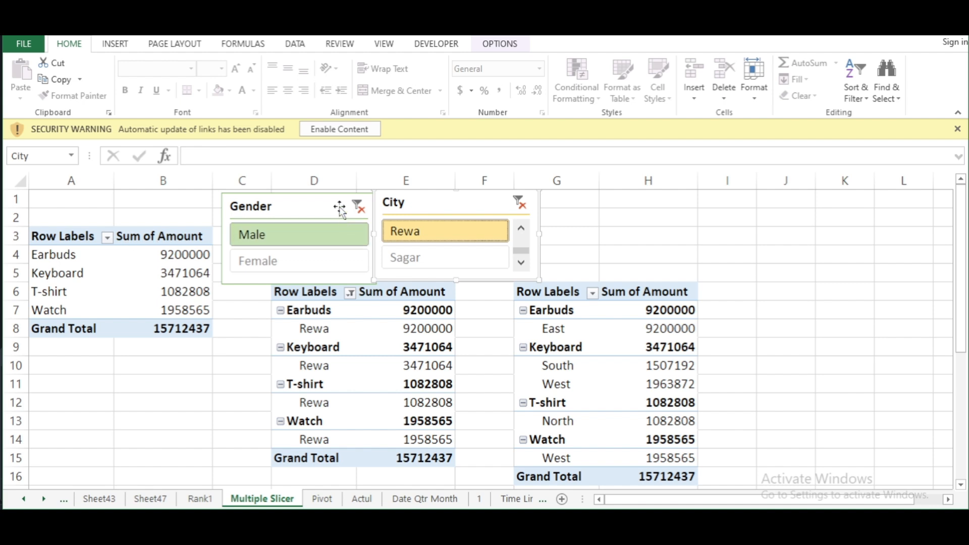
click(553, 209)
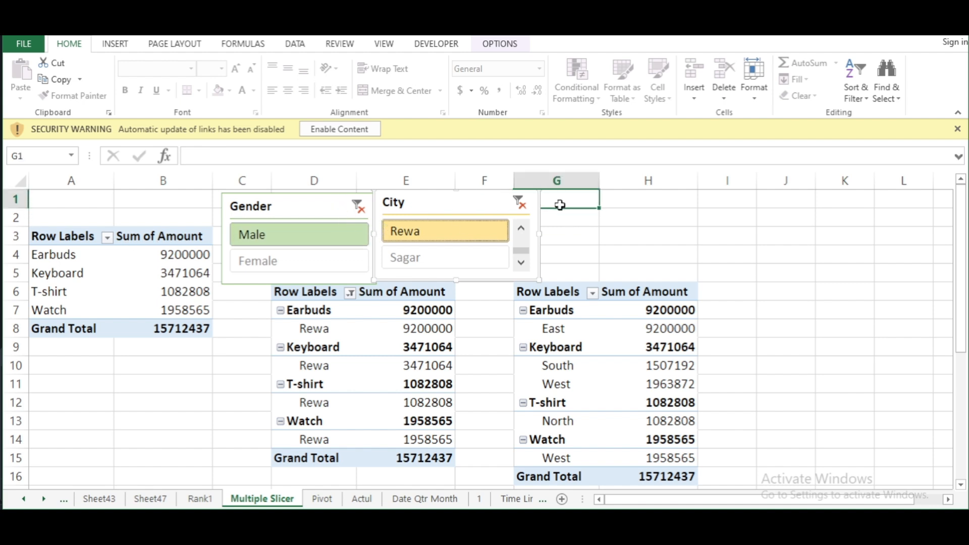
click(462, 208)
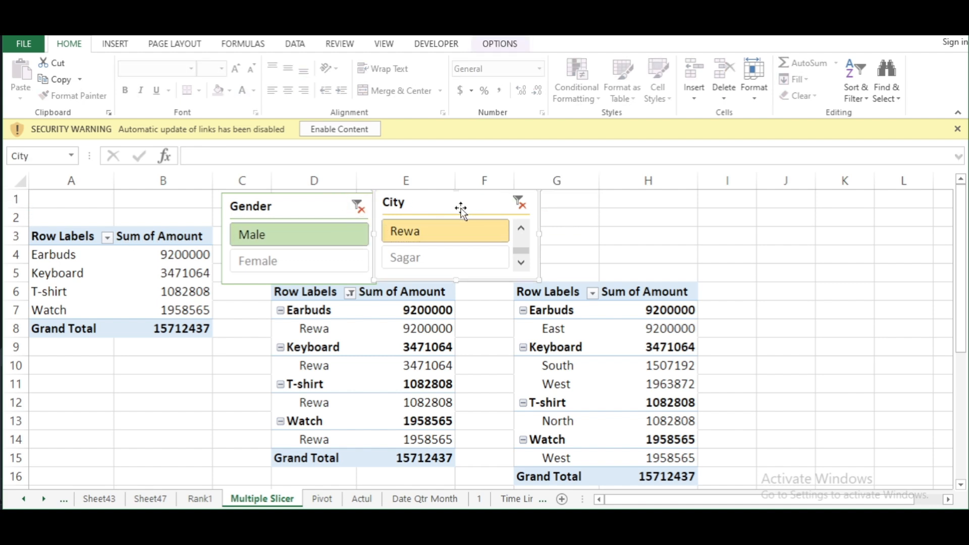
click(595, 224)
click(255, 212)
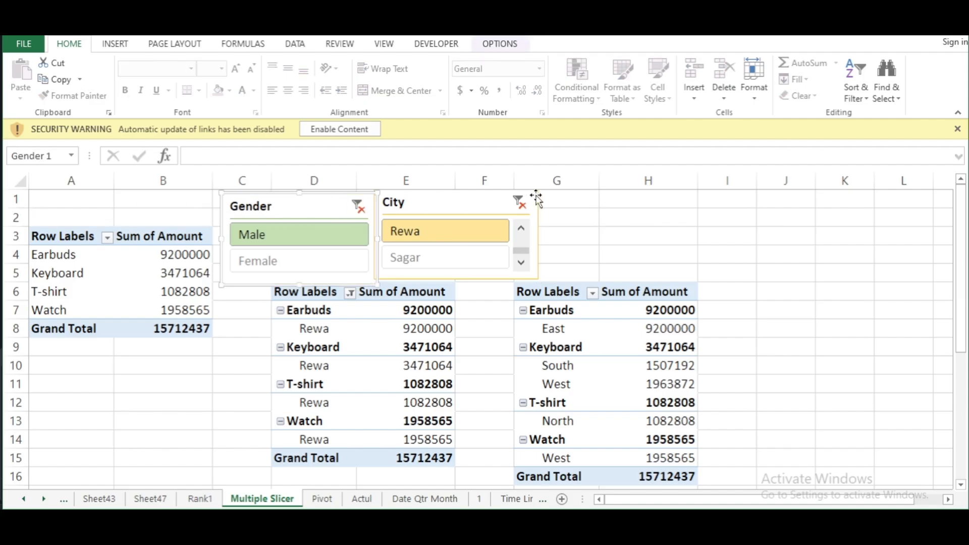
click(593, 214)
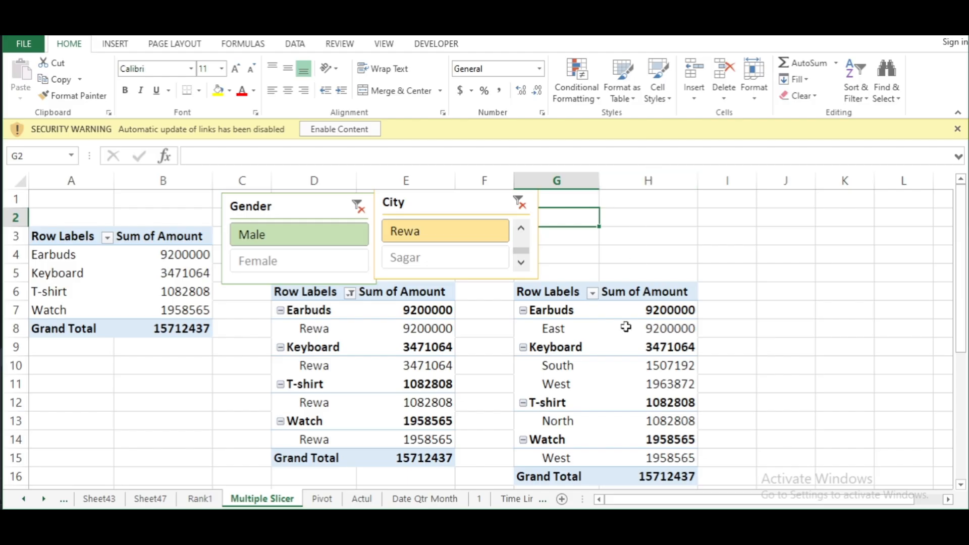
click(630, 402)
click(612, 327)
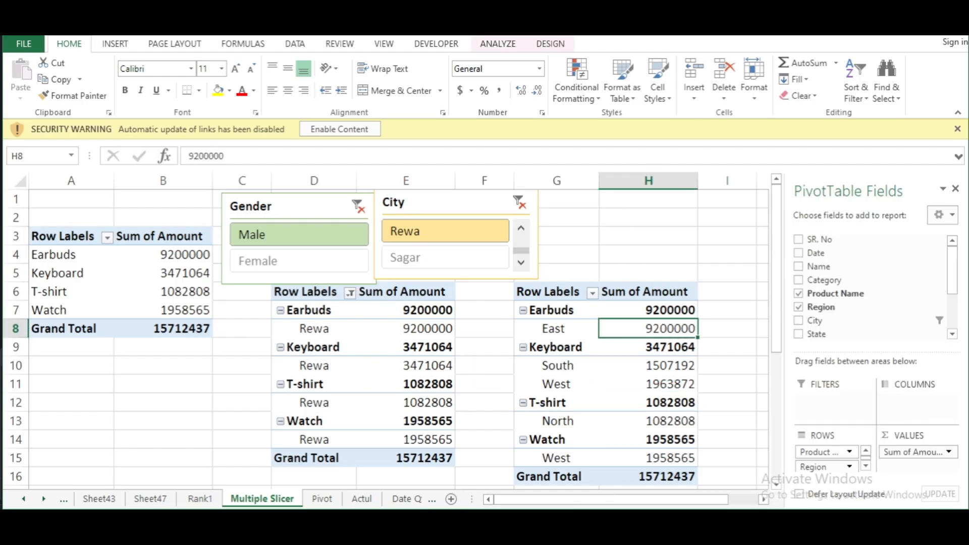
click(589, 377)
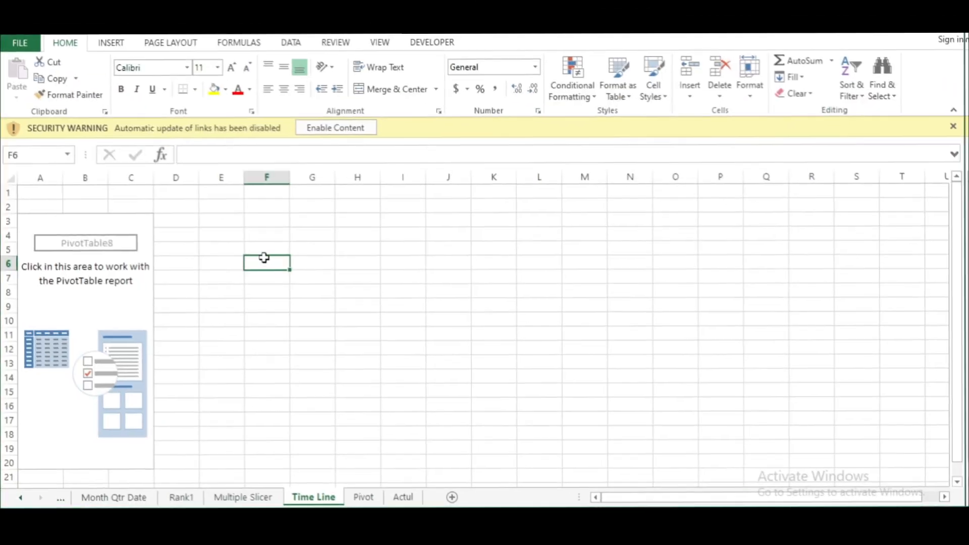
Build the empty pivot table on the Time Line sheet with Date and Product Name as rows and Amount summed as values
click(387, 331)
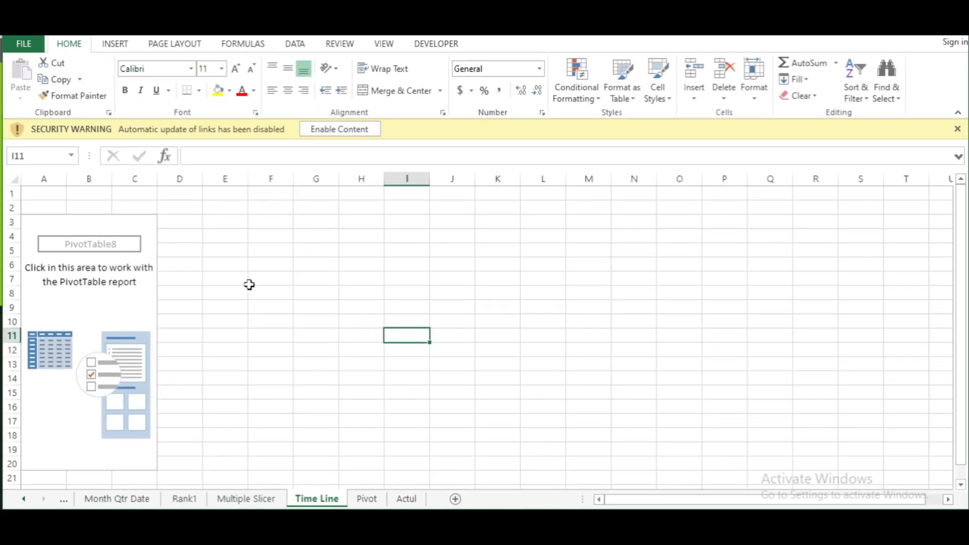
click(143, 307)
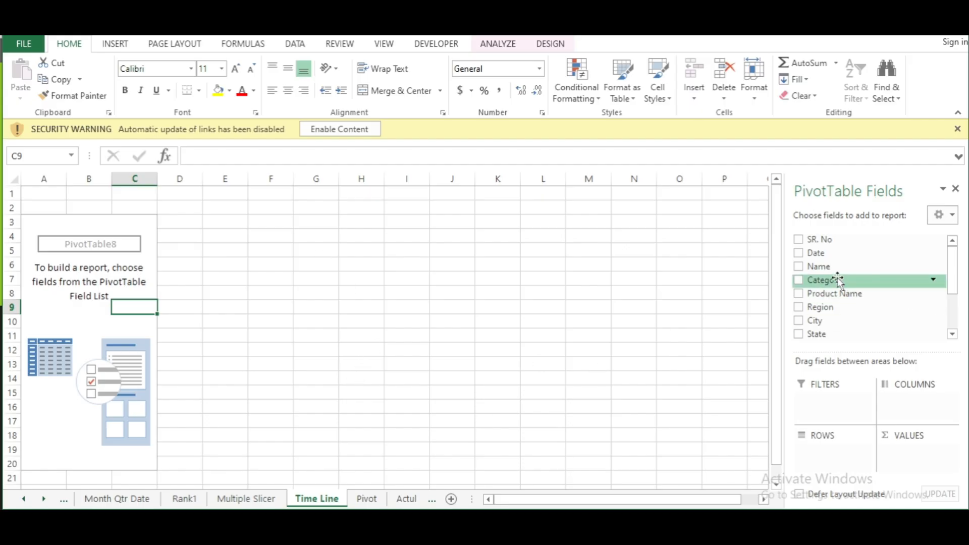
click(798, 254)
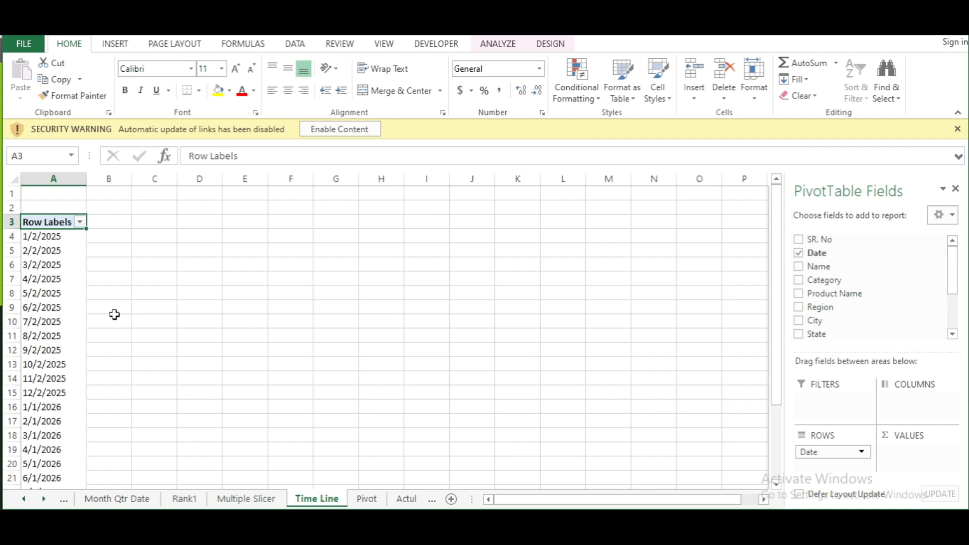
scroll(807, 333, down, 2)
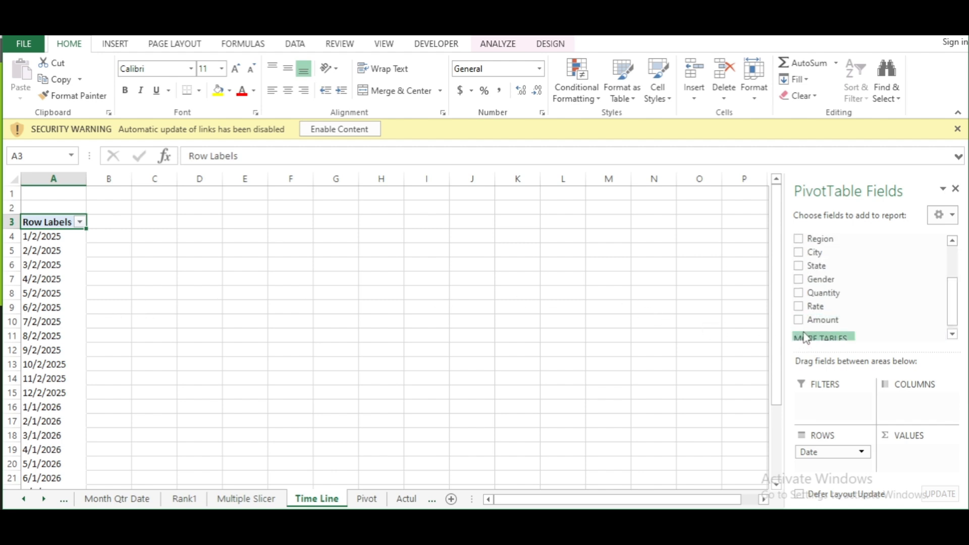
click(799, 320)
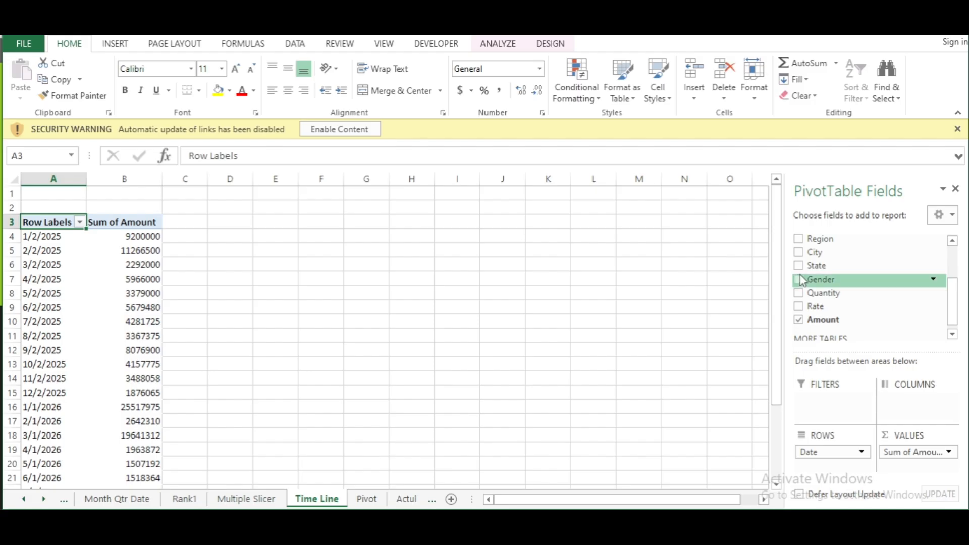
scroll(802, 275, up, 3)
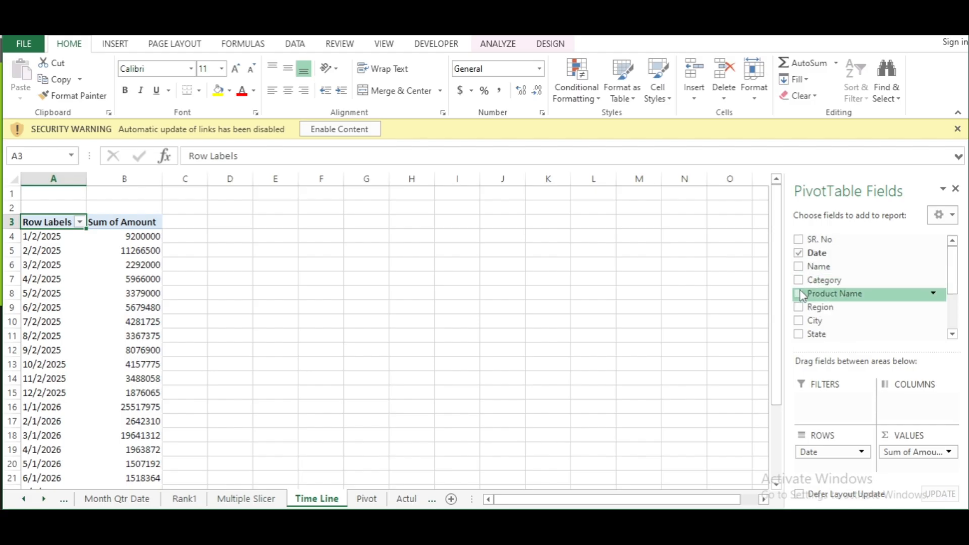
click(799, 293)
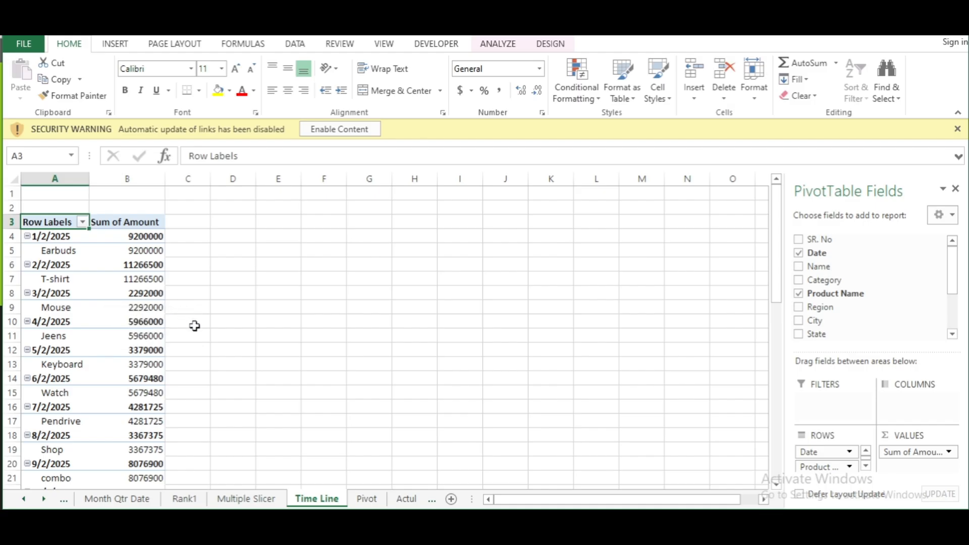
Change the pivot table's report layout to tabular form
click(129, 291)
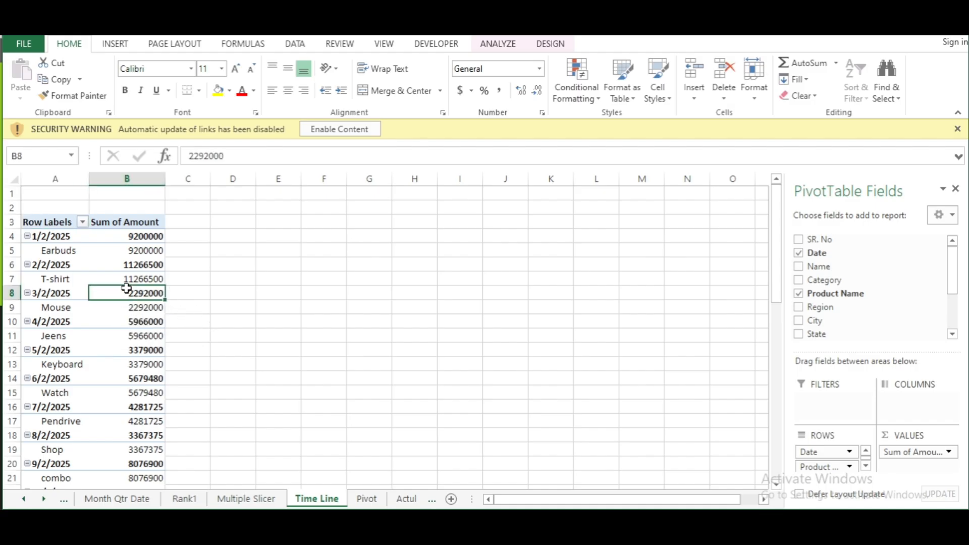
click(506, 45)
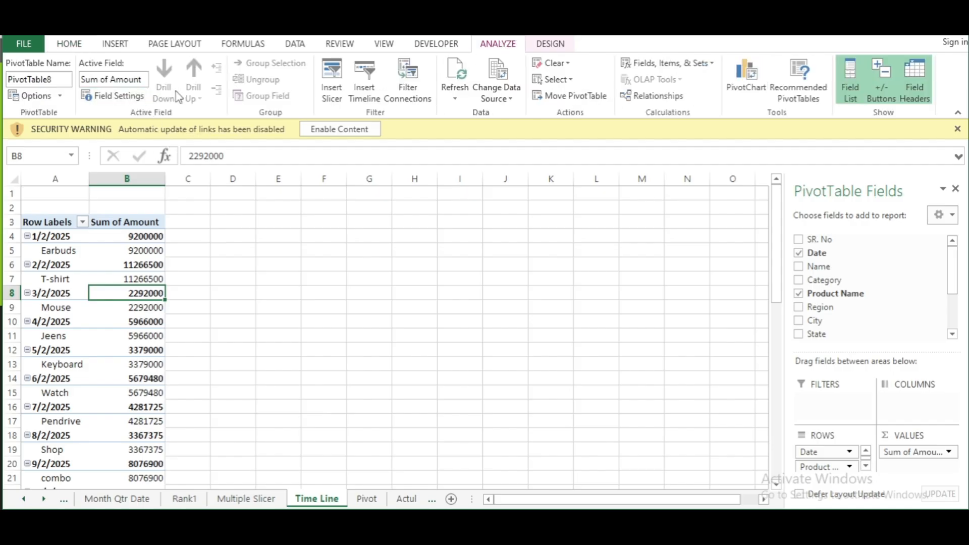
click(549, 44)
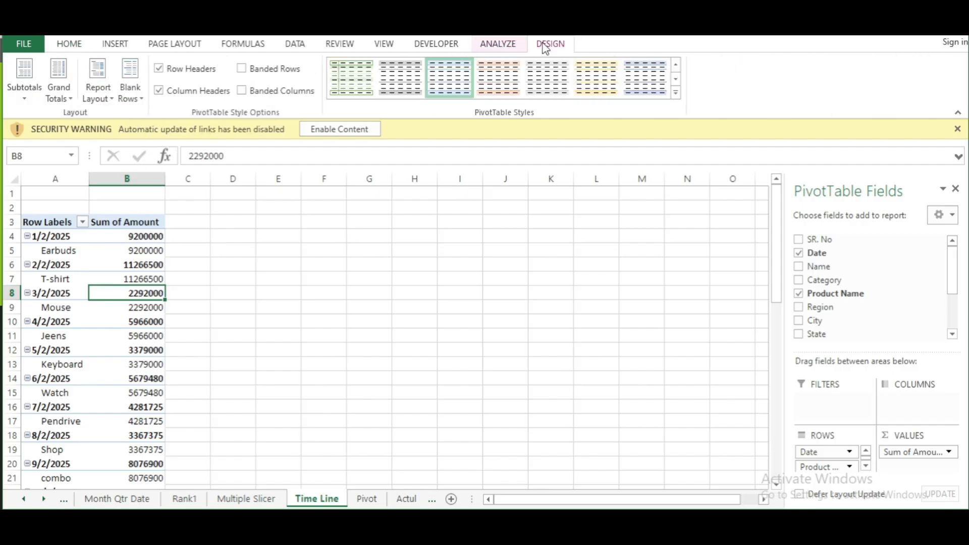
click(100, 95)
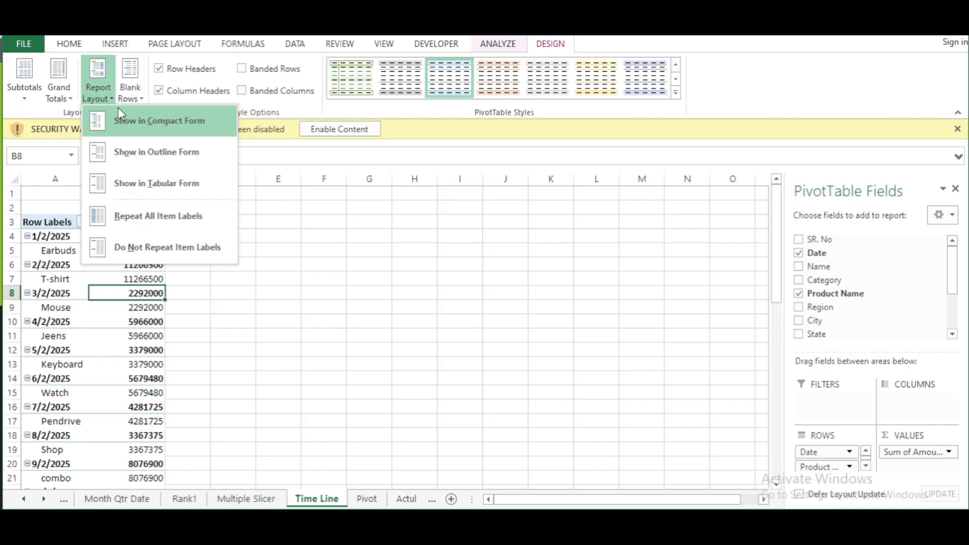
click(150, 194)
click(312, 265)
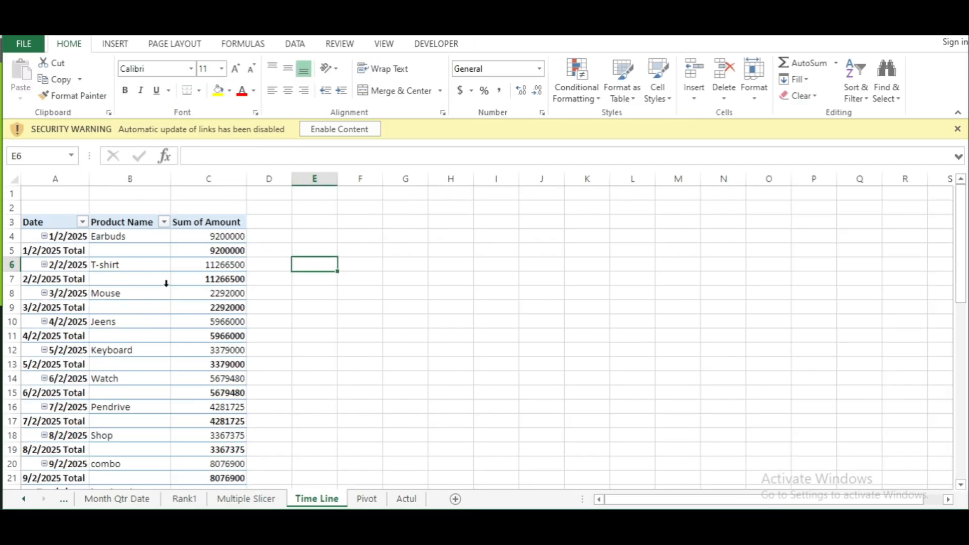
scroll(331, 328, down, 1)
click(112, 308)
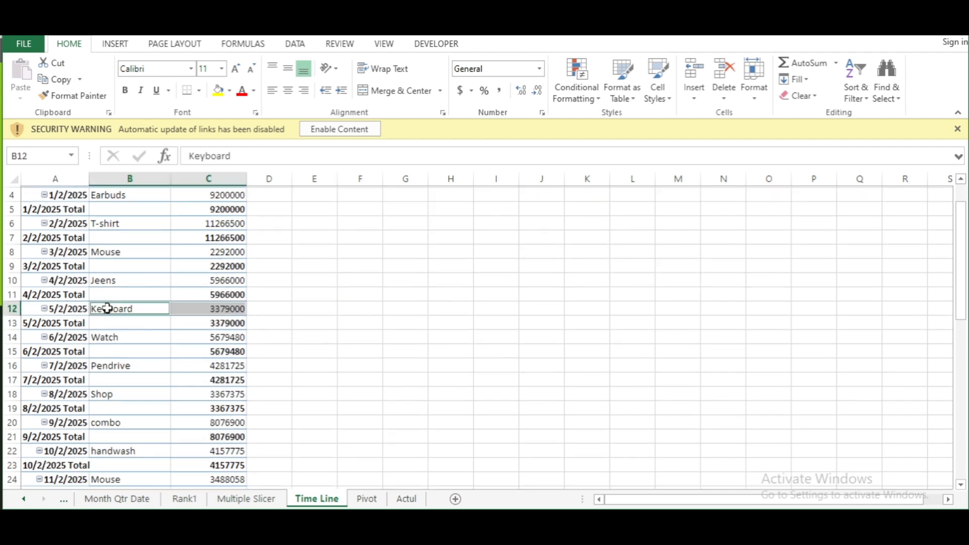
click(154, 342)
click(359, 293)
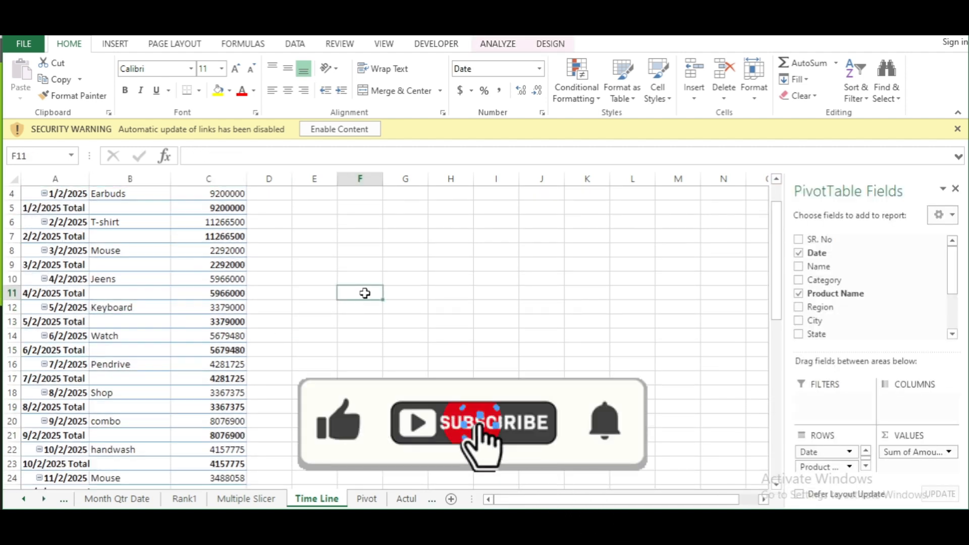
scroll(174, 309, up, 1)
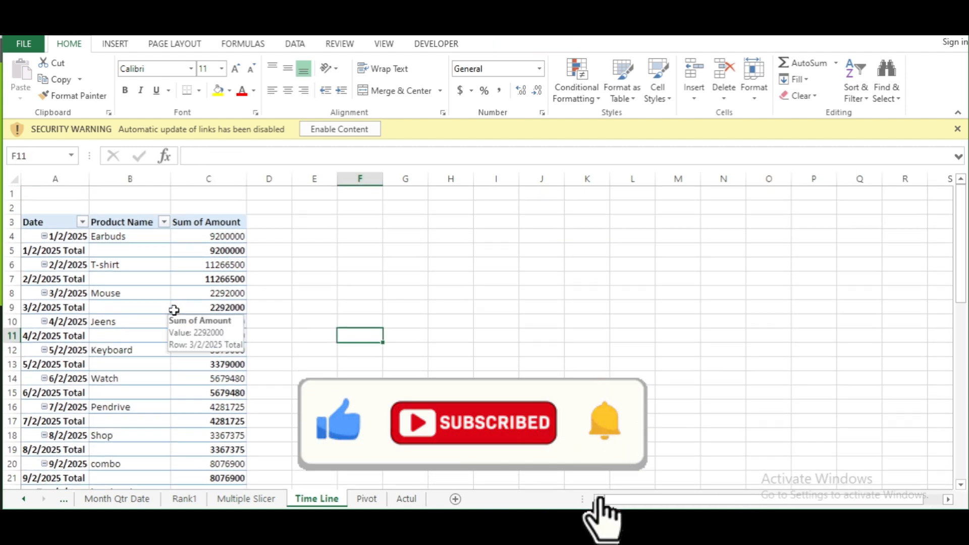
click(160, 293)
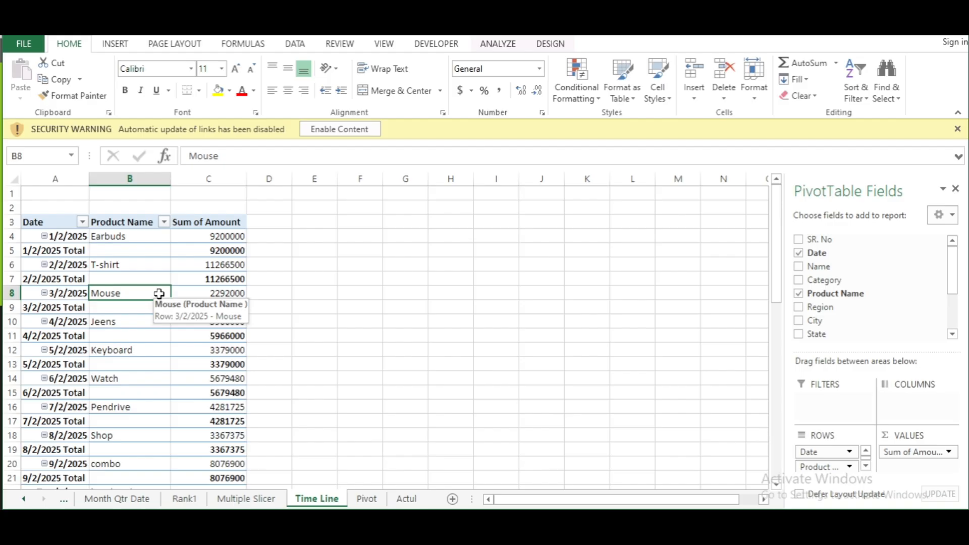
click(391, 277)
Insert a timeline for the Date field and place it beside the pivot table, starting near cell D2
click(134, 280)
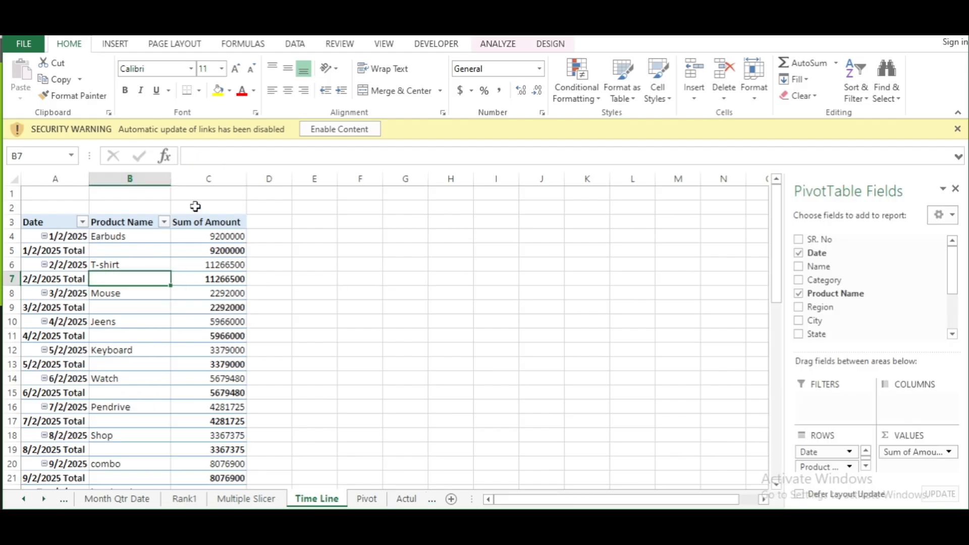
click(501, 46)
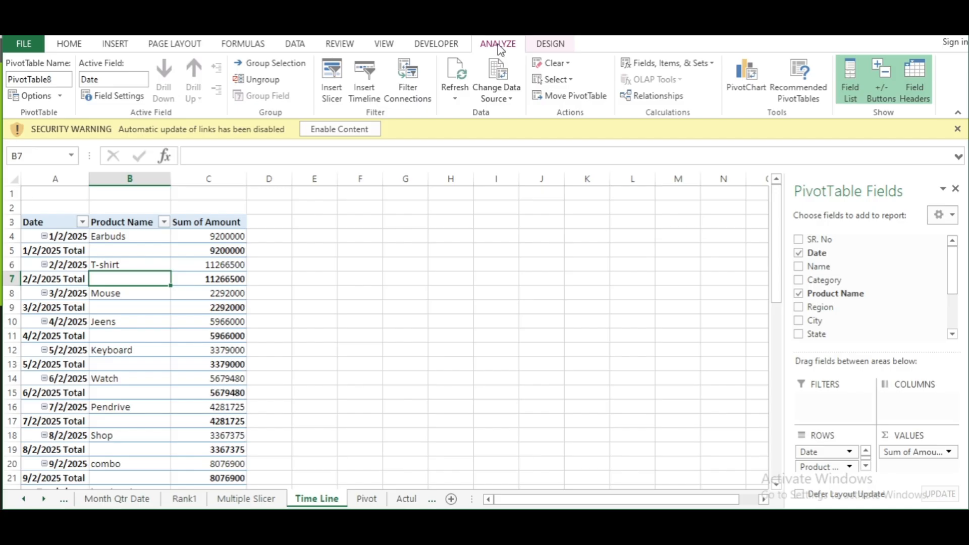
click(365, 93)
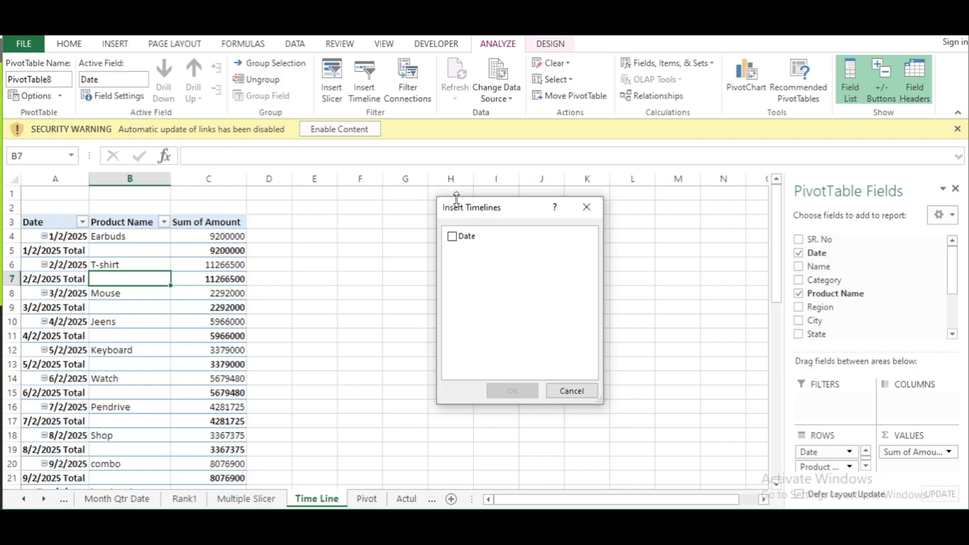
click(451, 237)
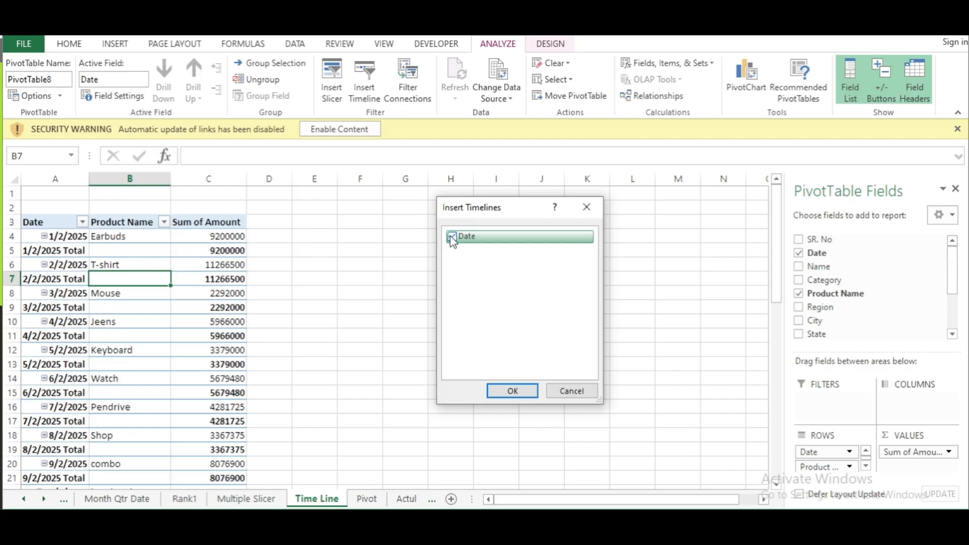
click(492, 389)
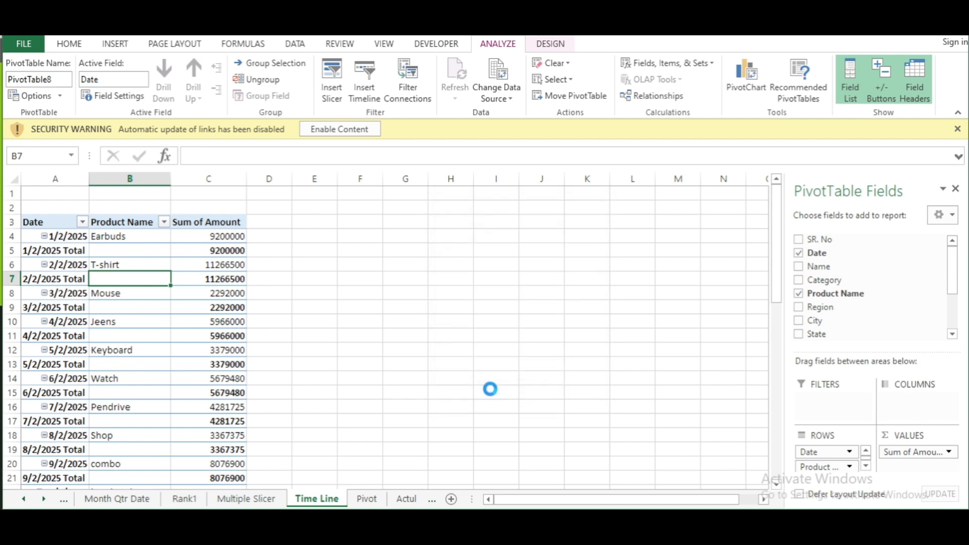
drag(373, 304, 333, 201)
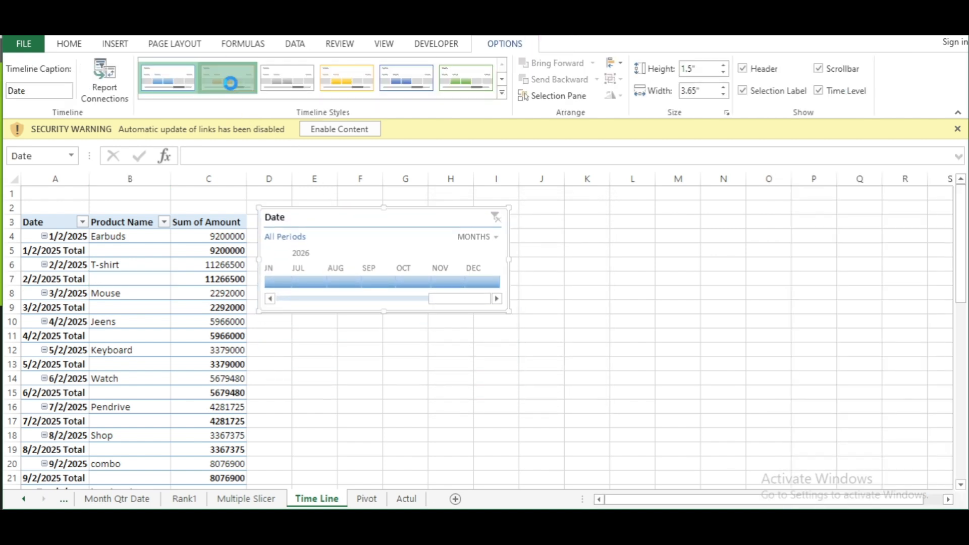
Try the orange and blue timeline styles and apply the light green style to the Date timeline
click(230, 81)
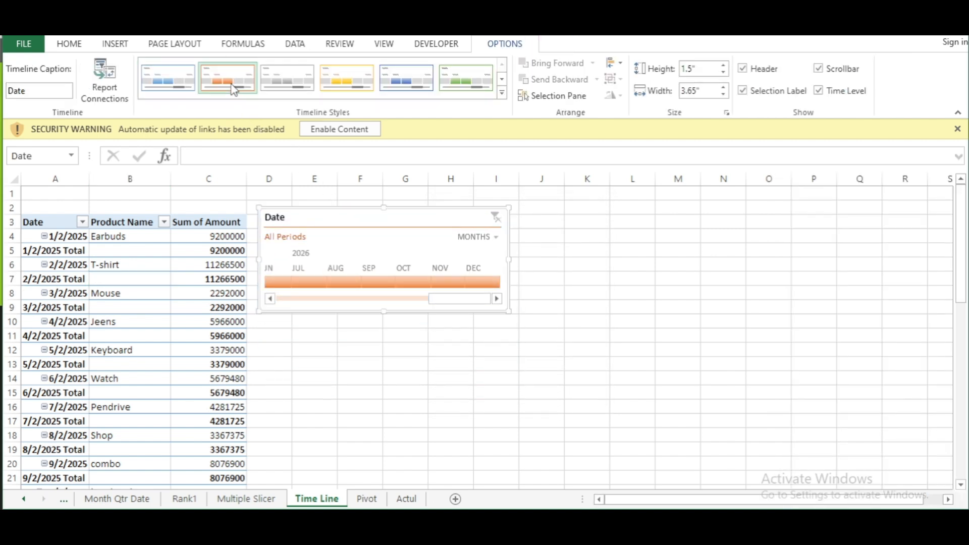
click(402, 87)
click(459, 81)
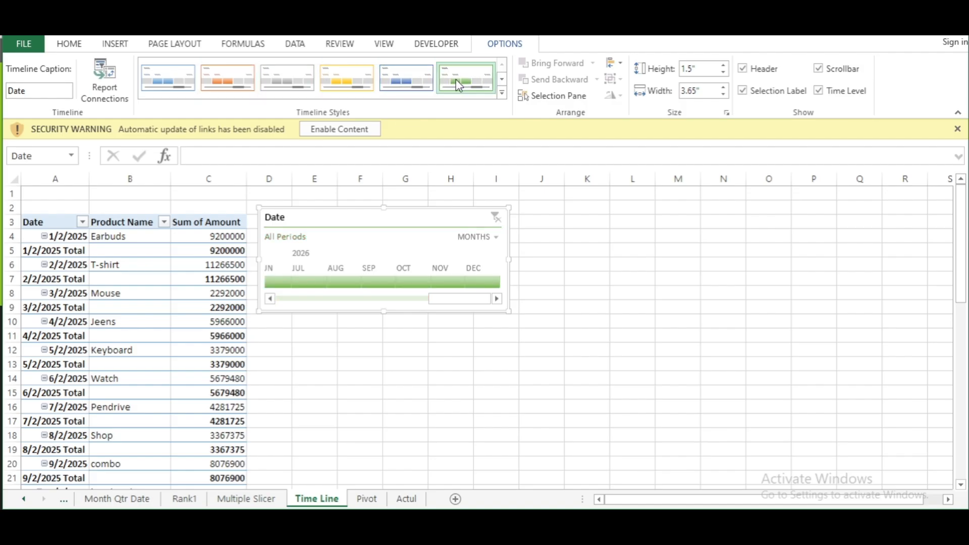
Filter the pivot table by month with the Date timeline, first to July 2026 and then to August 2026
click(299, 279)
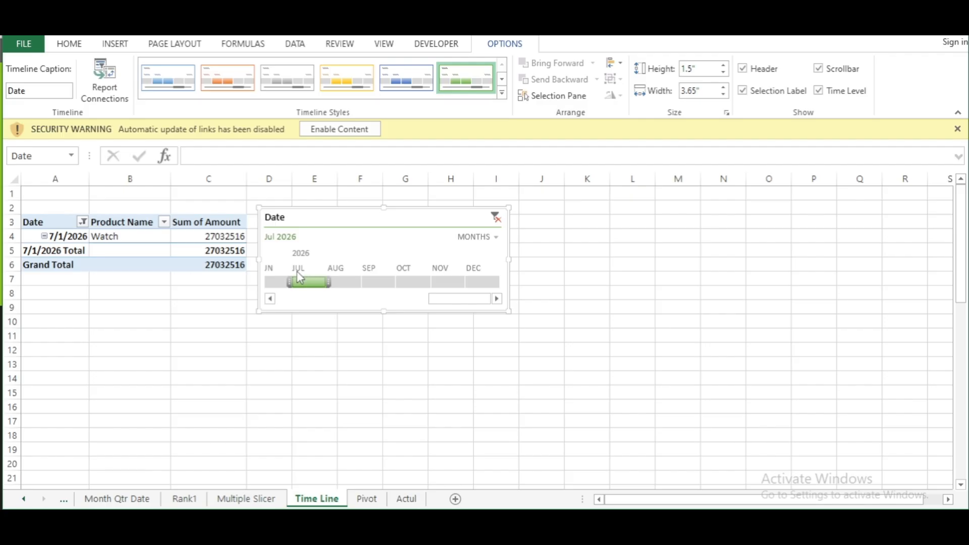
click(343, 280)
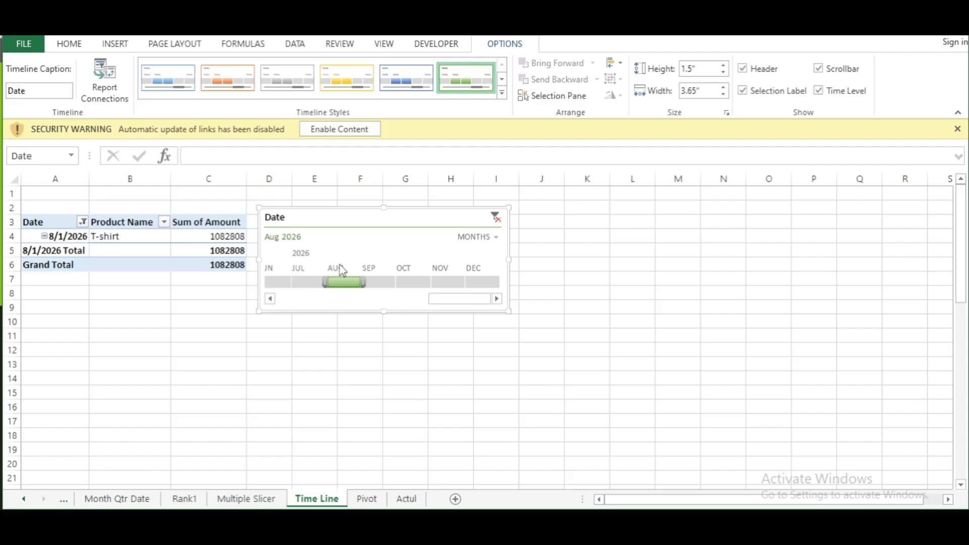
Set the Date timeline's time level to years and filter the pivot table to 2025, then to 2026
click(497, 239)
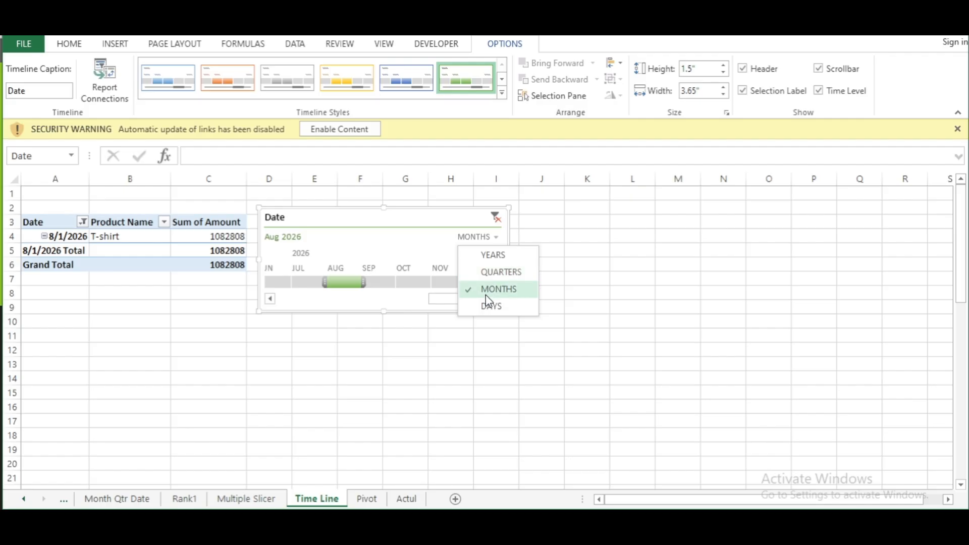
click(485, 258)
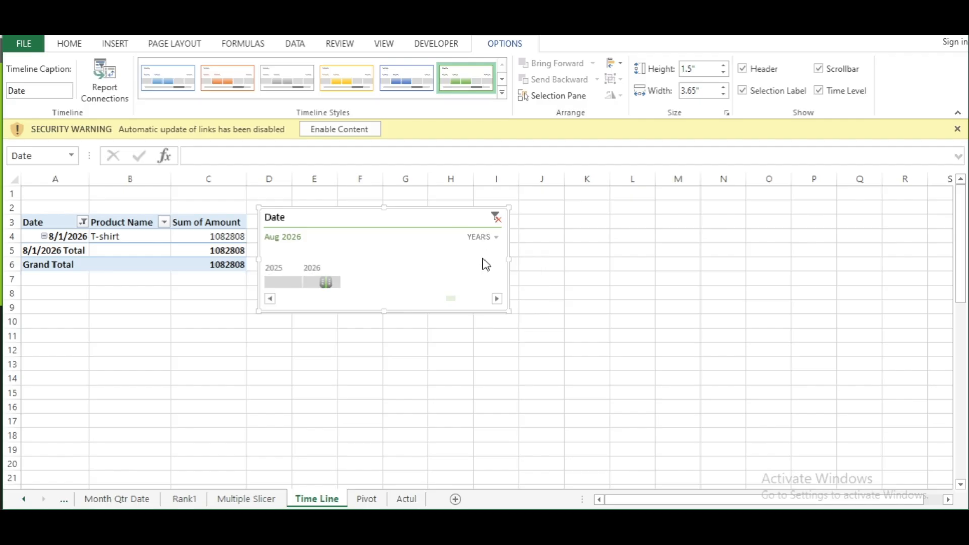
click(280, 289)
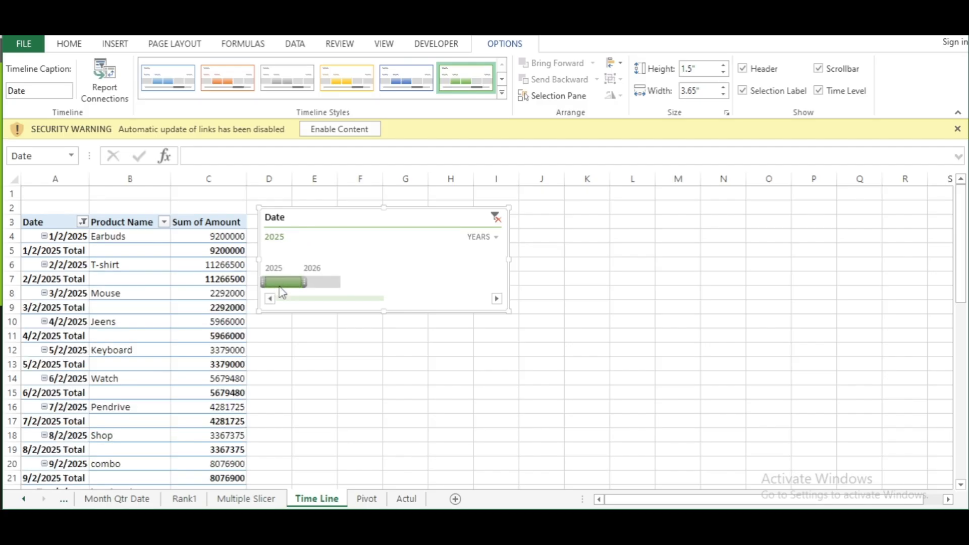
click(321, 283)
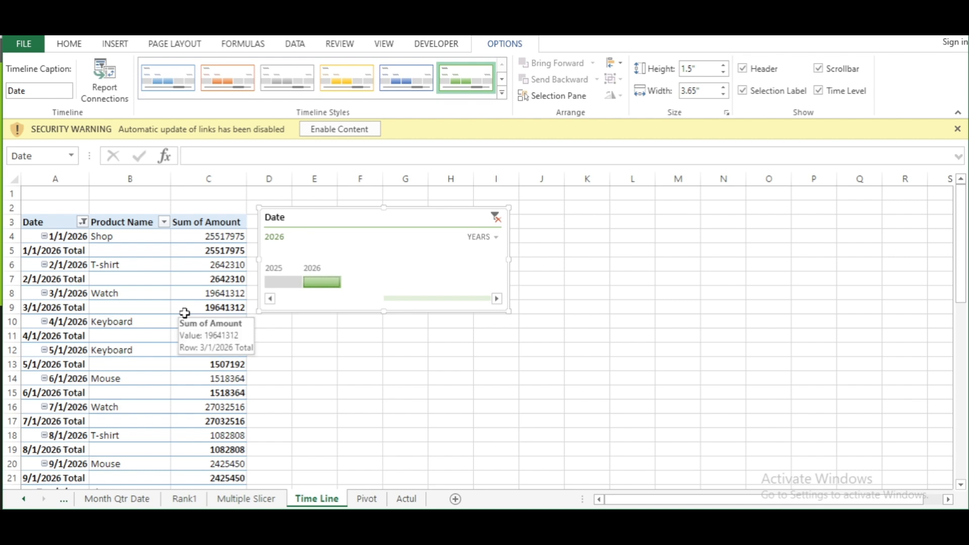
Change the Date timeline's time level to quarters and then to months
click(495, 240)
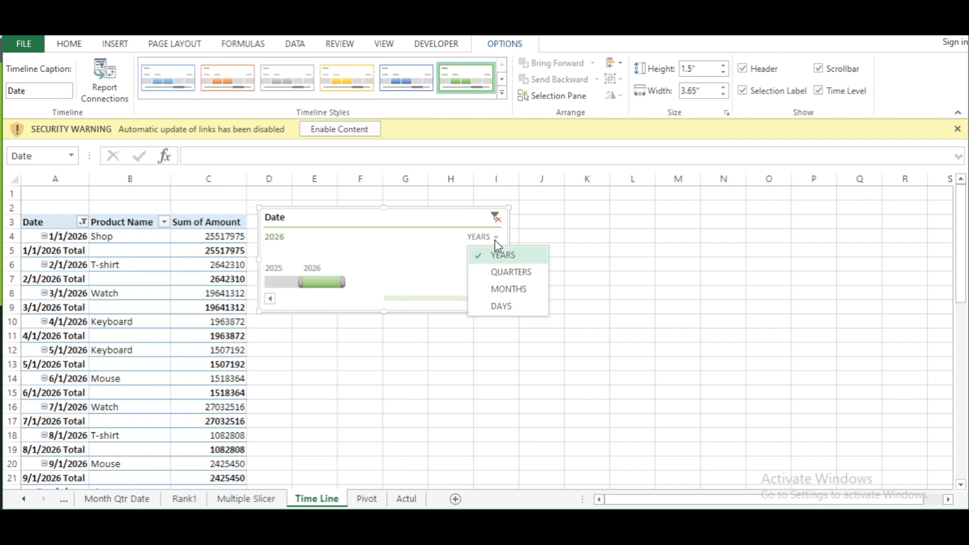
click(503, 273)
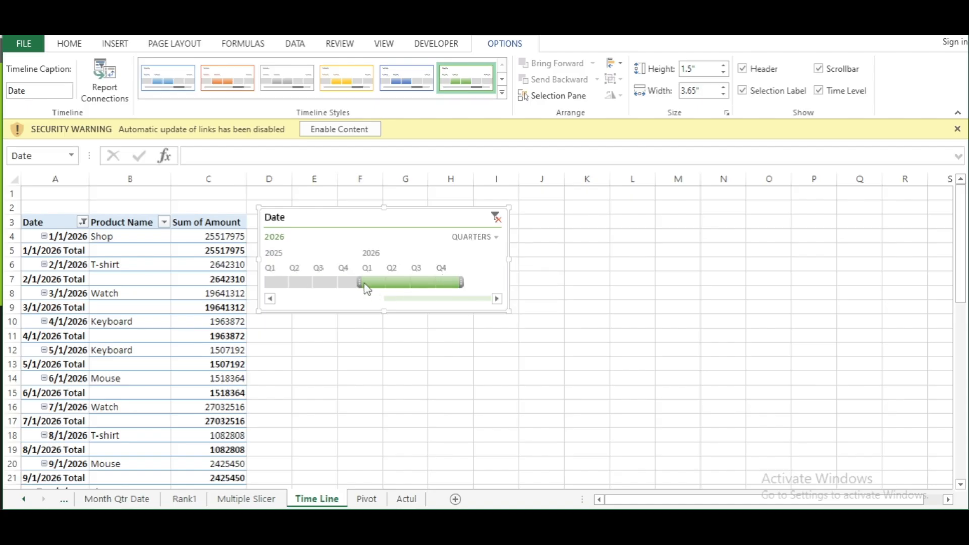
click(496, 239)
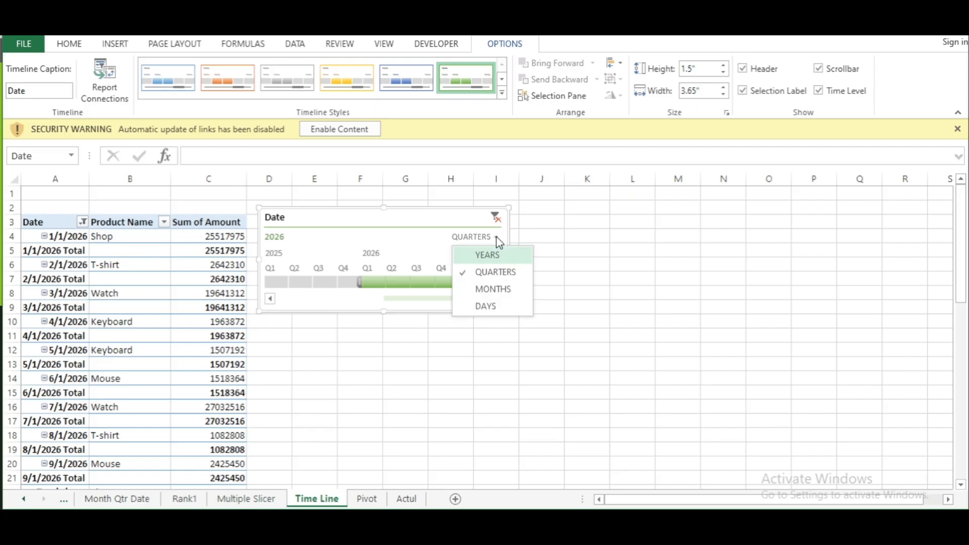
click(484, 297)
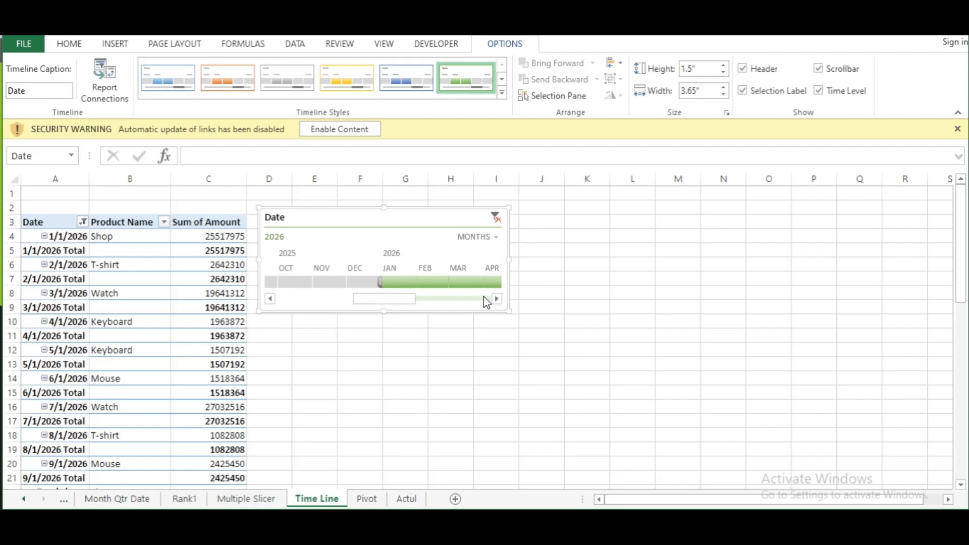
Filter the pivot table by month with the Date timeline, trying several late-2025 months and ending on January 2026
drag(352, 281, 301, 283)
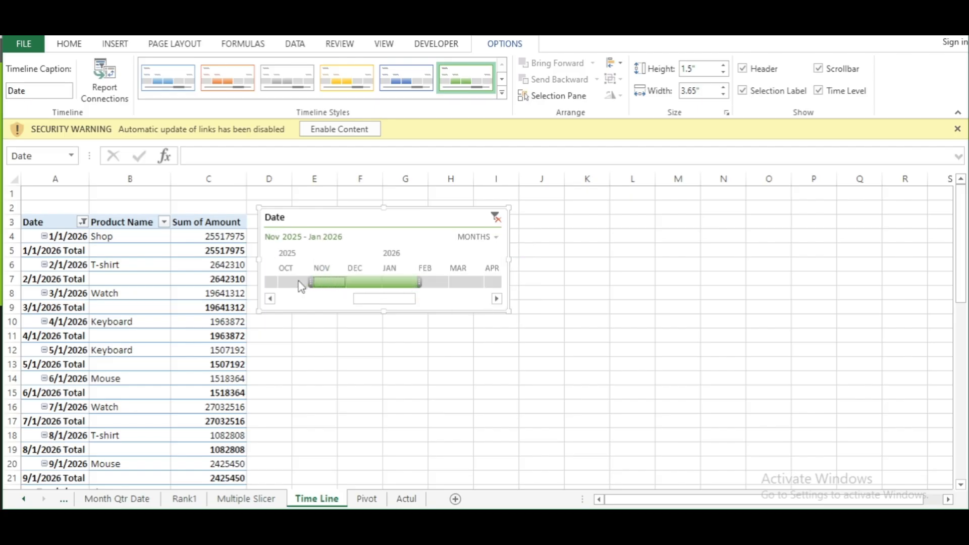
click(296, 286)
click(326, 279)
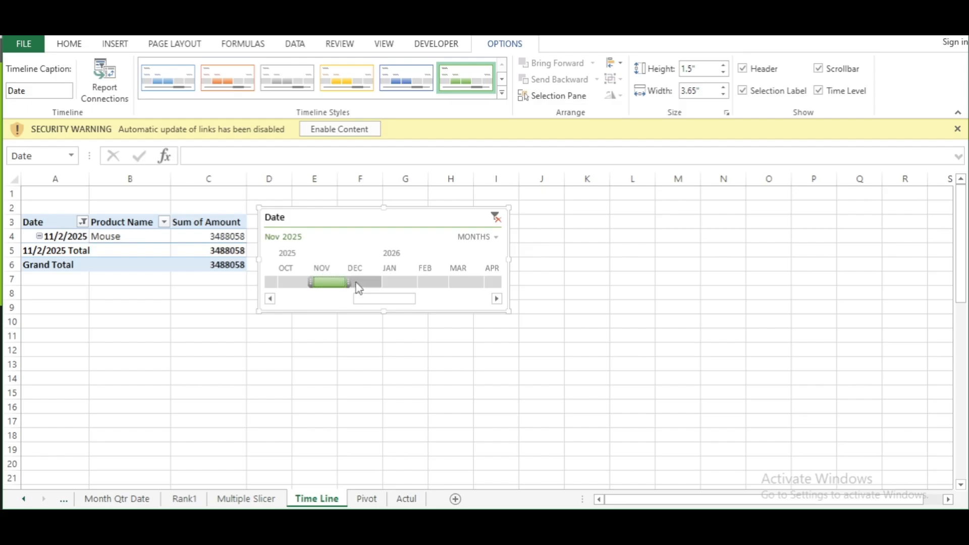
click(357, 284)
click(406, 280)
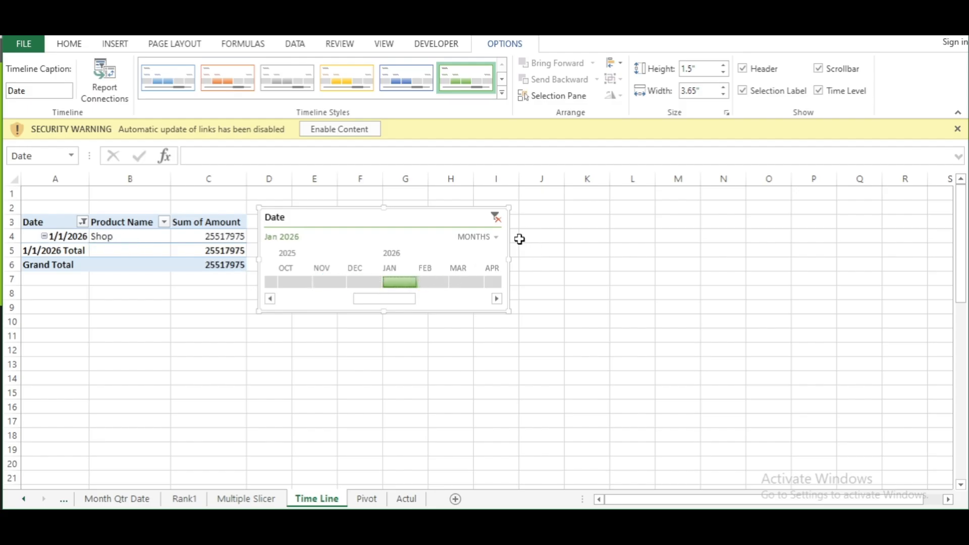
Set the Date timeline's time level to days and filter by single days, including Dec 28, Dec 27 and Dec 31, 2025, and Jan 2, 2026
click(495, 238)
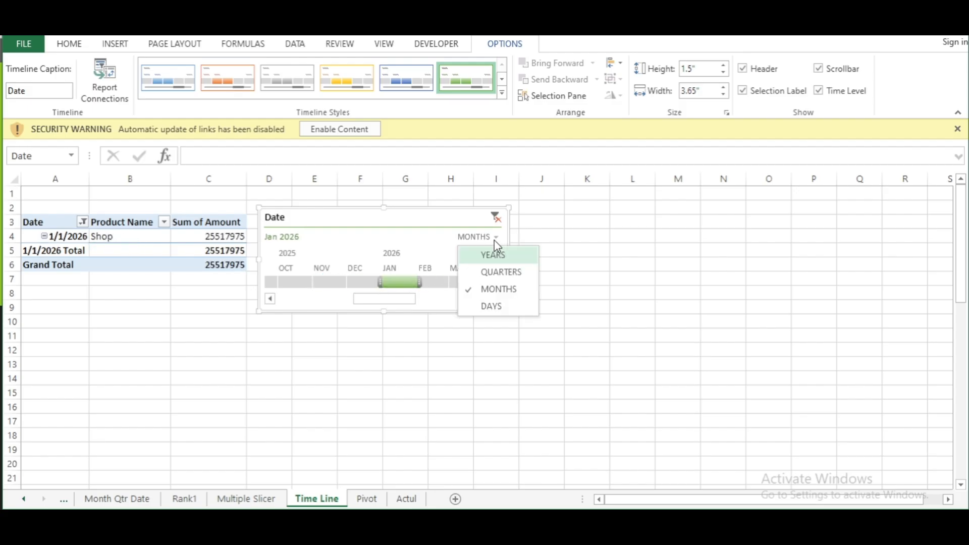
click(492, 307)
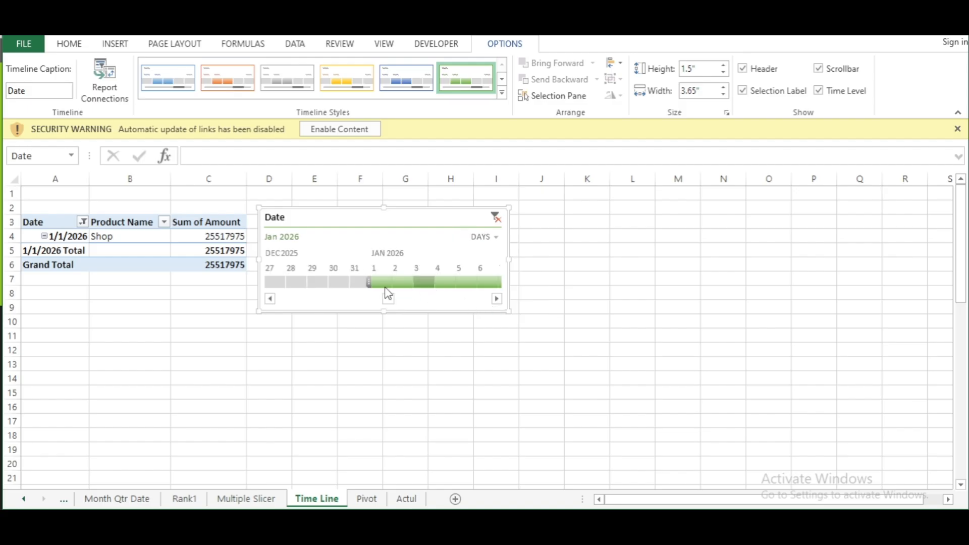
click(296, 278)
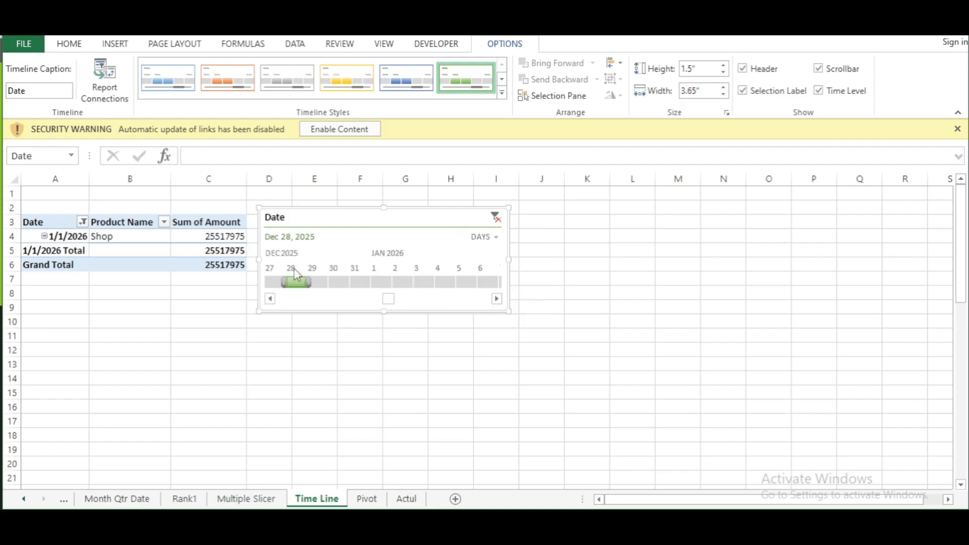
click(270, 281)
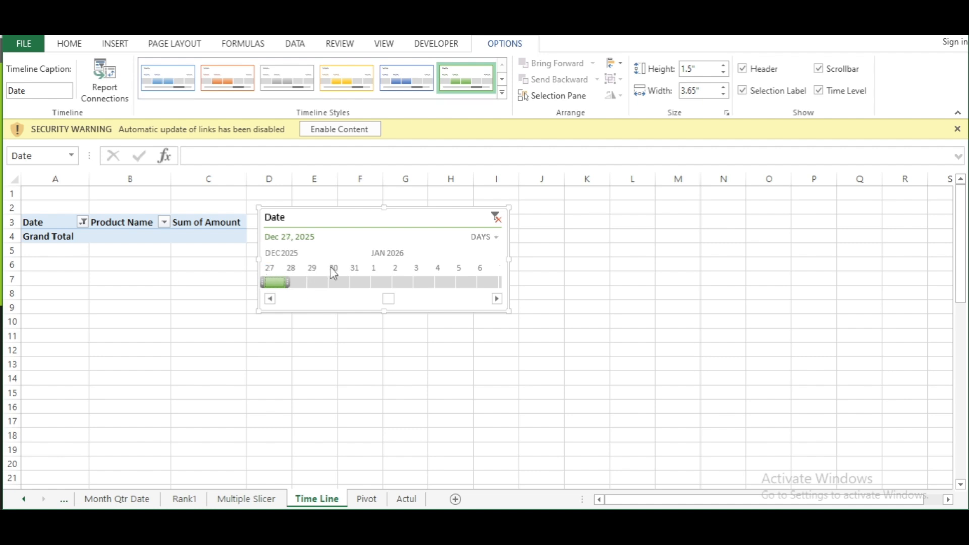
click(371, 269)
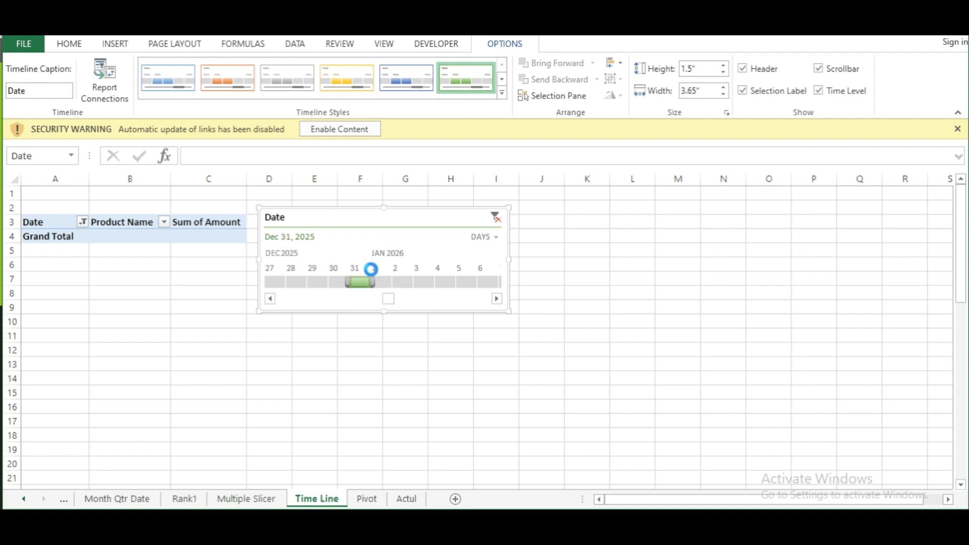
click(399, 281)
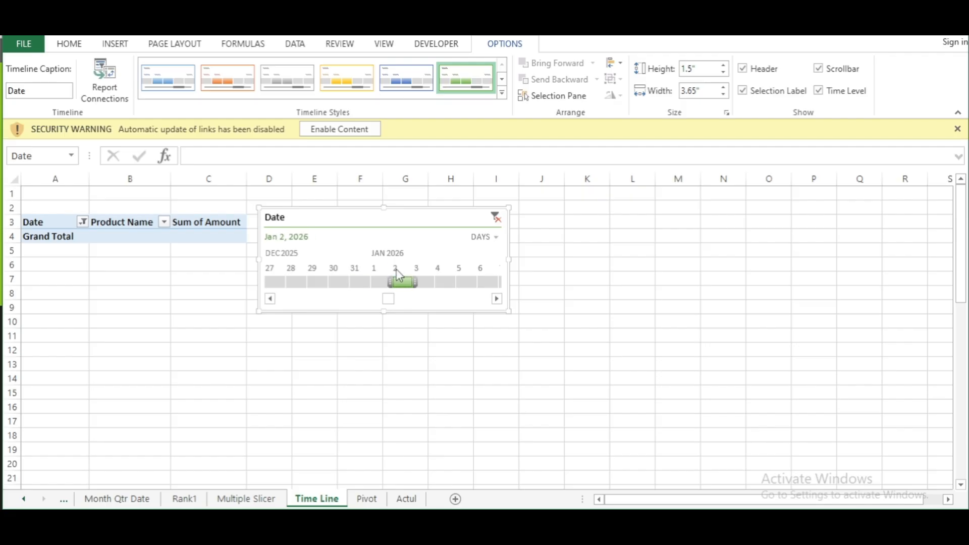
Return the Date timeline to years and filter the pivot table to 2025, then to 2026
click(495, 238)
click(503, 256)
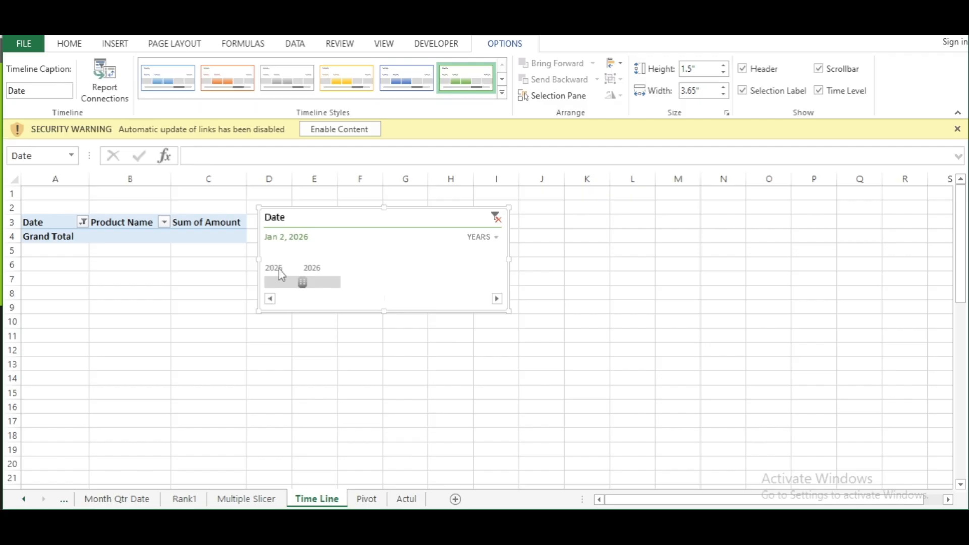
click(273, 281)
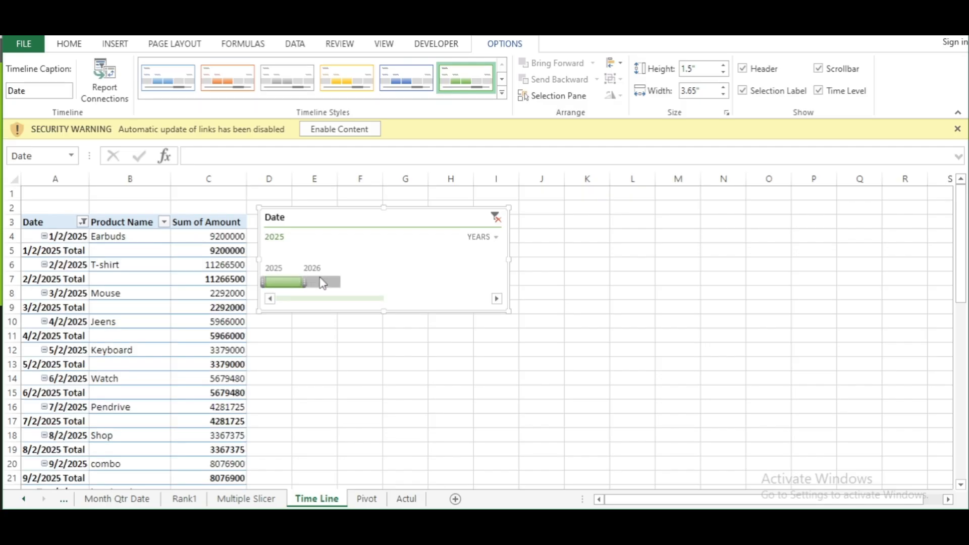
click(321, 280)
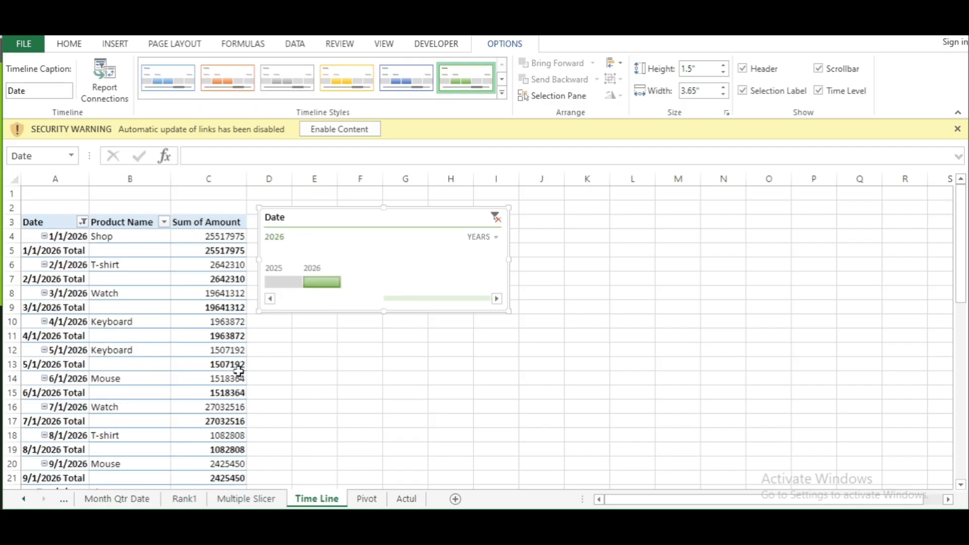
scroll(238, 372, down, 2)
scroll(320, 355, up, 2)
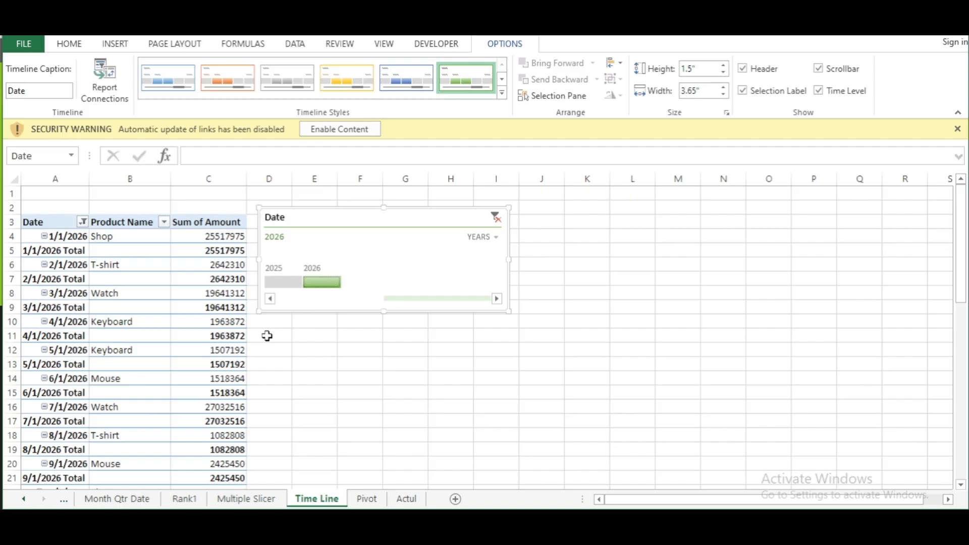
Move the Date timeline slightly farther from the pivot table, starting near cell E3, and select cell F13
click(320, 365)
drag(341, 218, 406, 272)
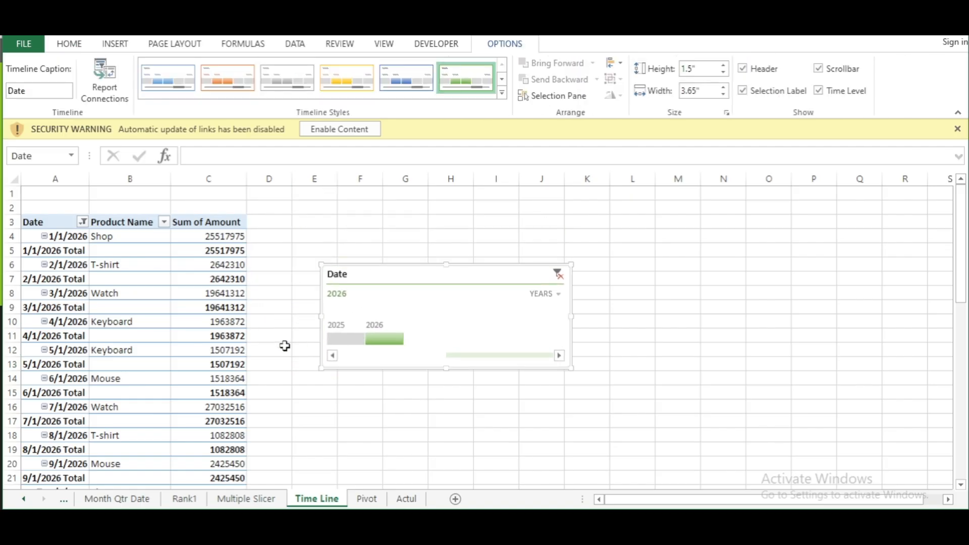
scroll(285, 345, up, 1)
drag(445, 272, 412, 213)
click(406, 374)
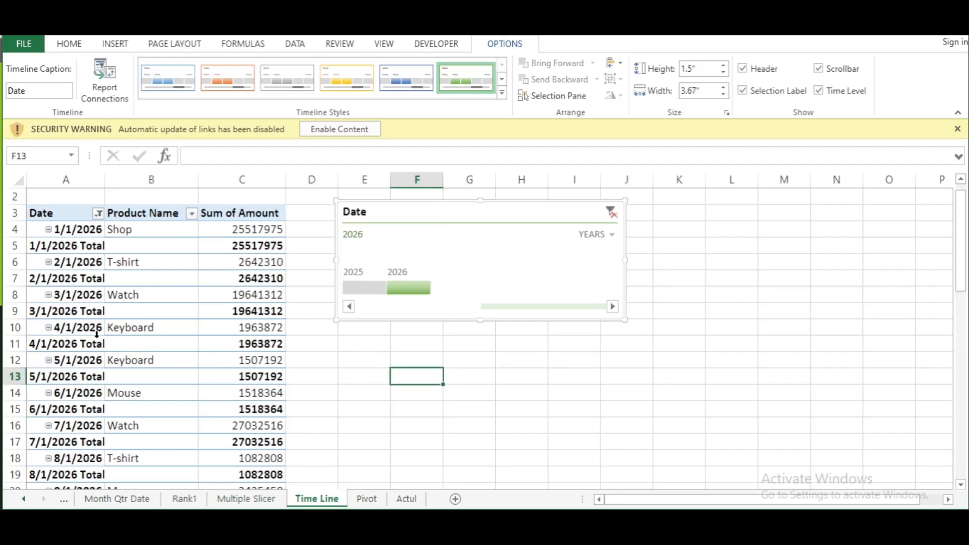
scroll(97, 334, down, 2)
scroll(222, 321, up, 3)
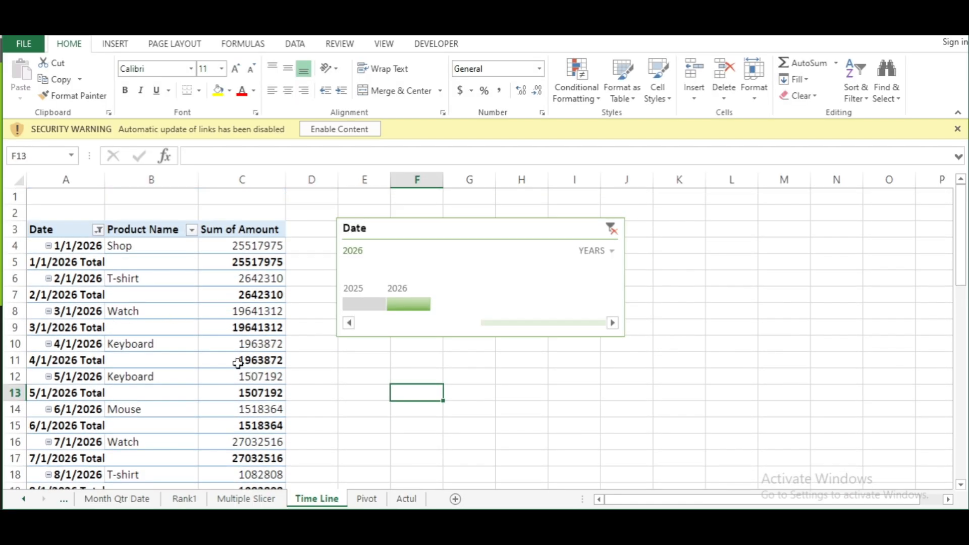
Open the Month Qtr Date sheet and add the Region and State fields to its pivot table's rows
click(233, 504)
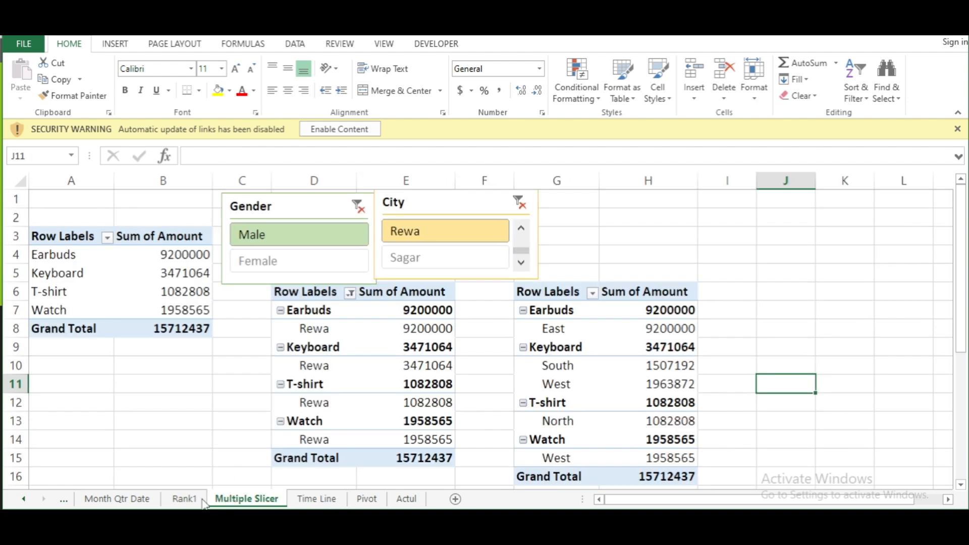
click(201, 500)
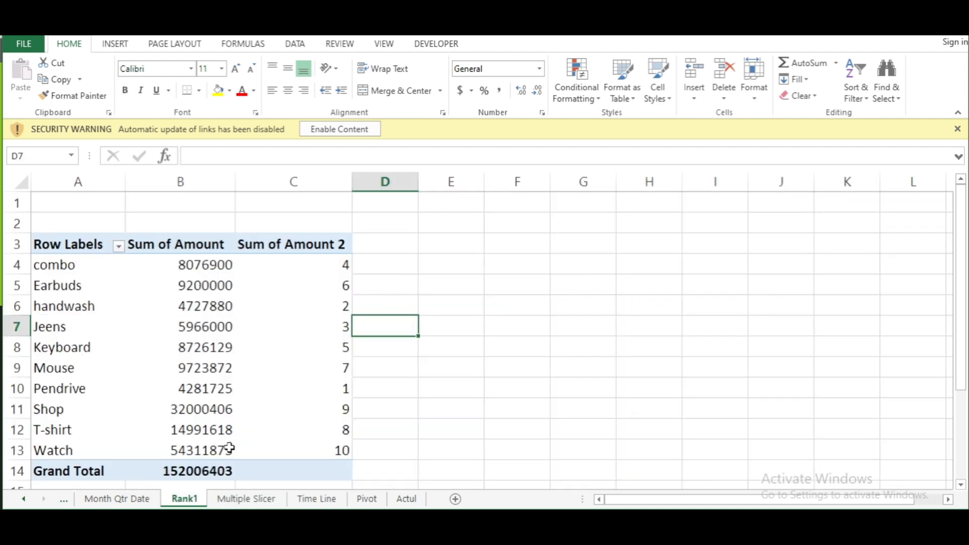
click(117, 499)
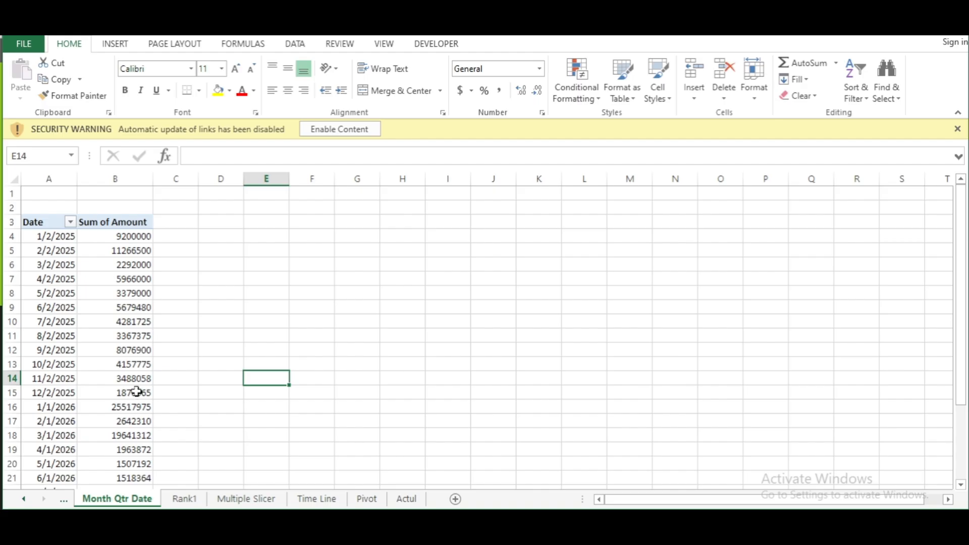
click(122, 363)
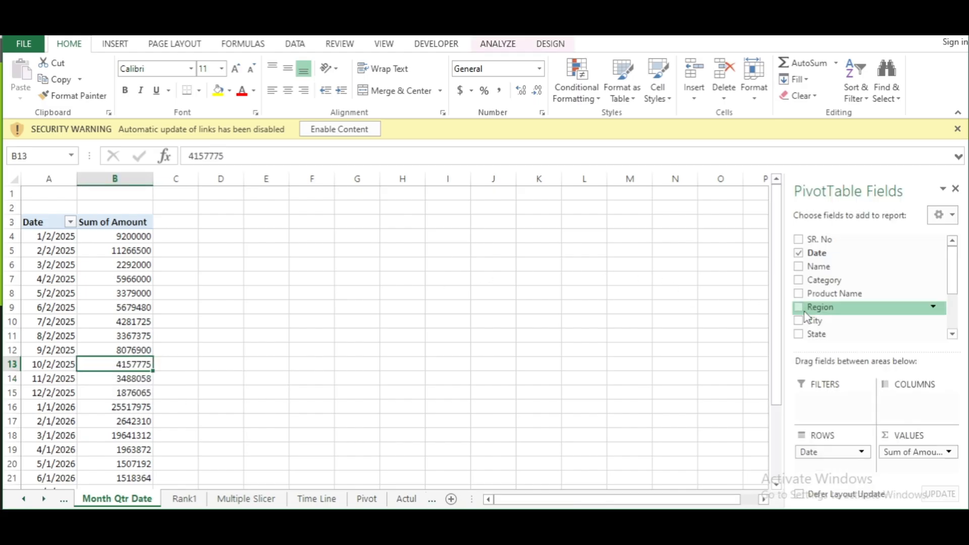
drag(799, 309, 833, 467)
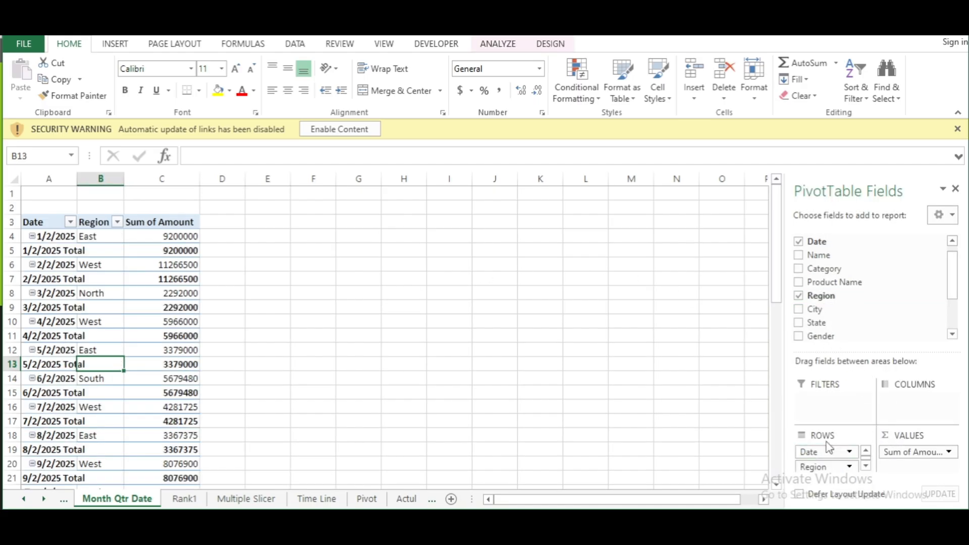
click(798, 322)
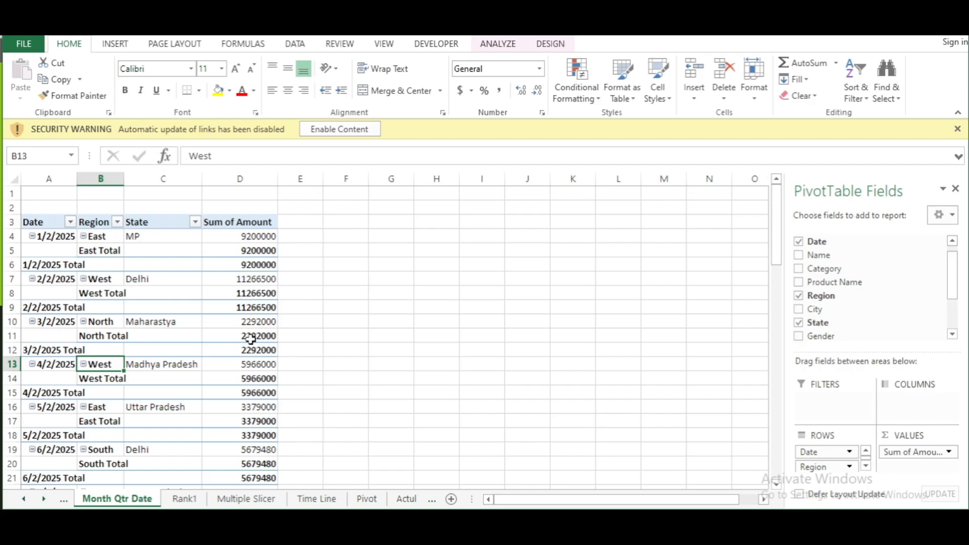
Apply the tabular form report layout to the pivot table, then change it to outline form
click(510, 45)
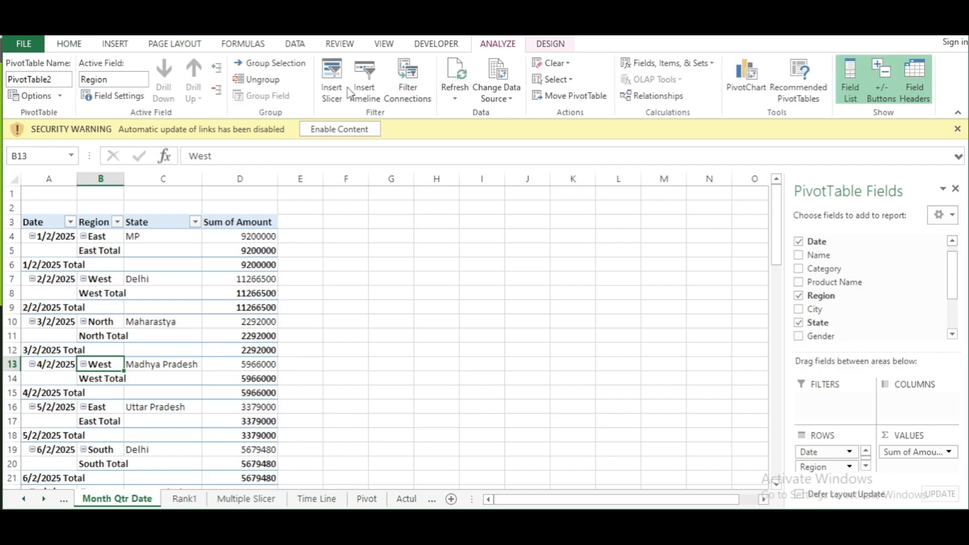
click(549, 44)
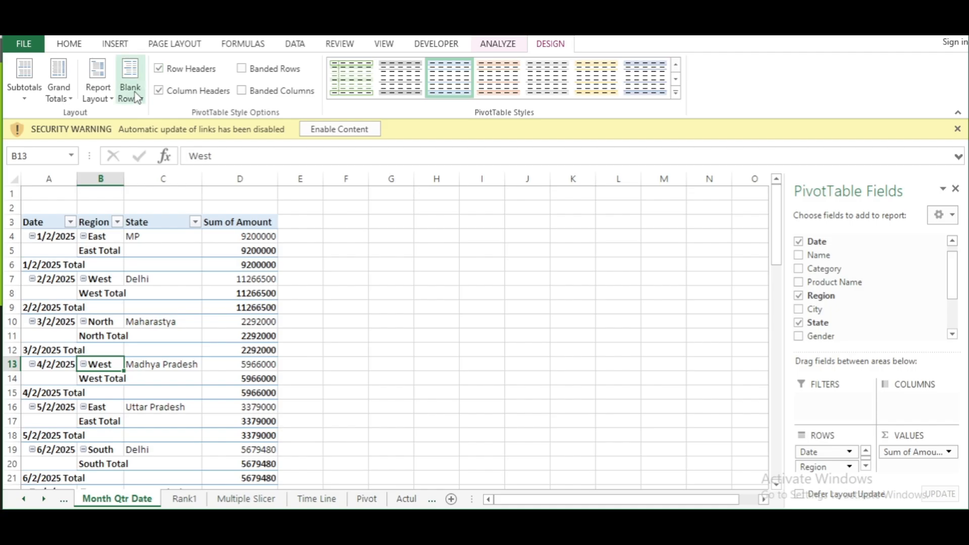
click(101, 87)
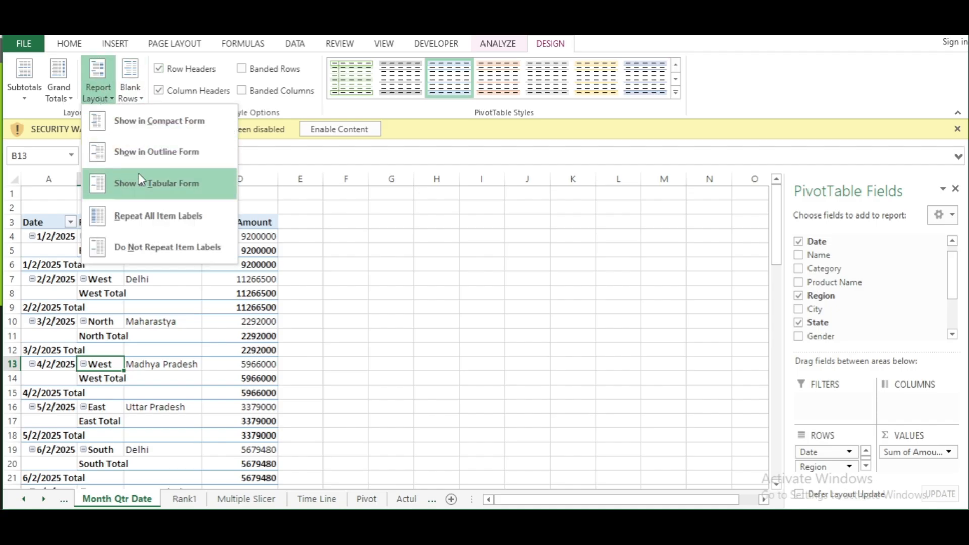
click(155, 183)
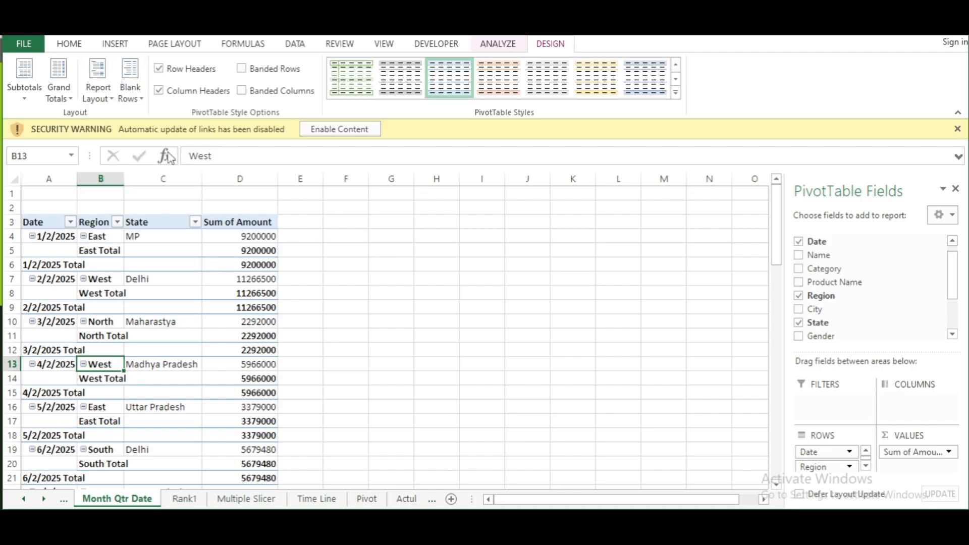
click(98, 91)
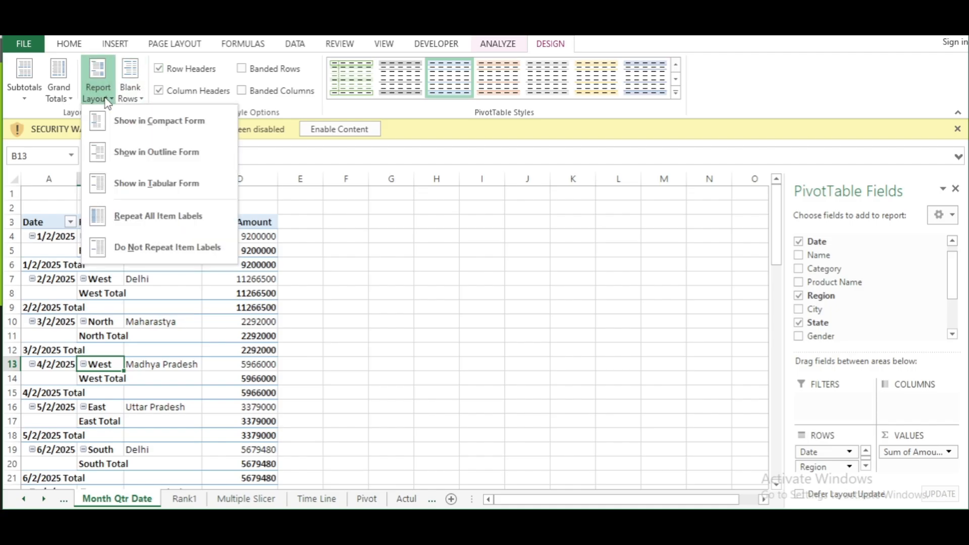
click(152, 162)
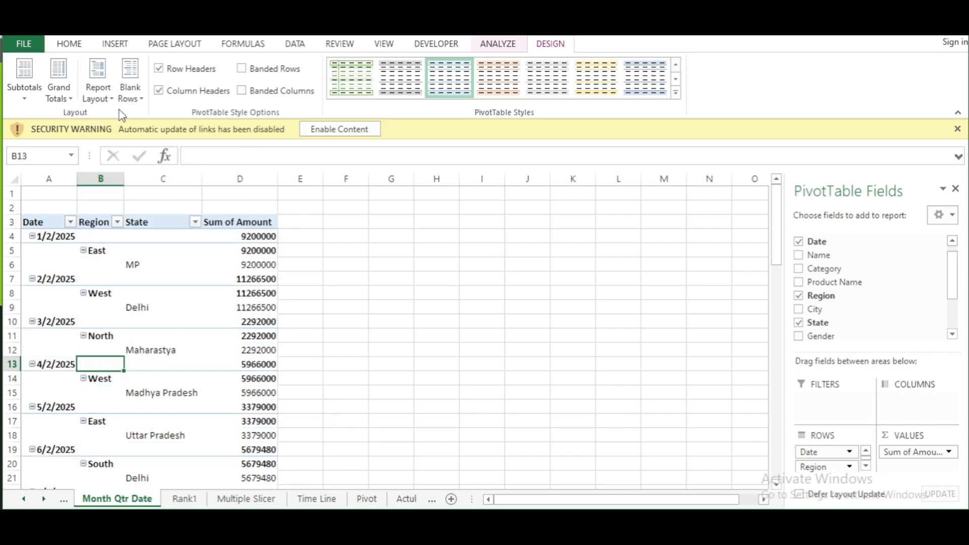
Repeat all item labels in the pivot table and change its report layout to compact form
click(98, 91)
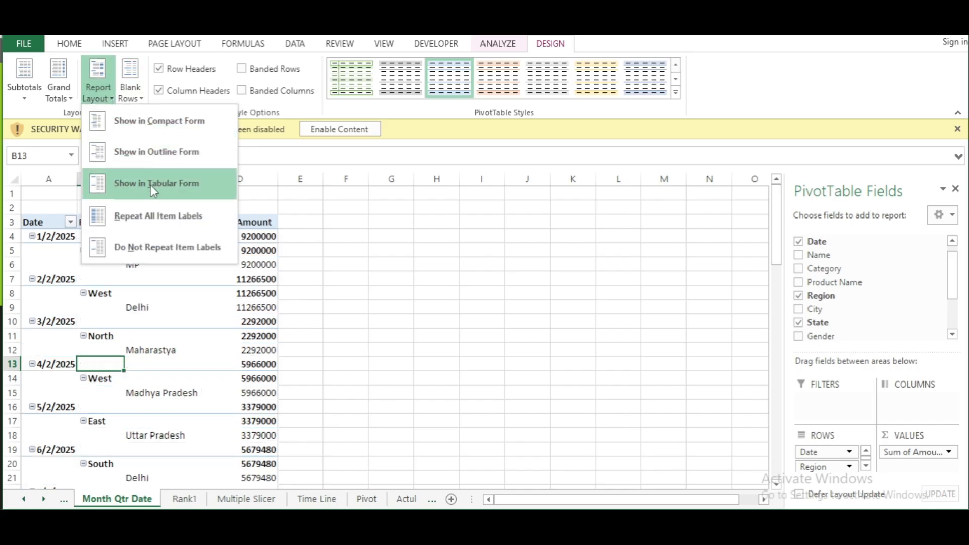
click(161, 225)
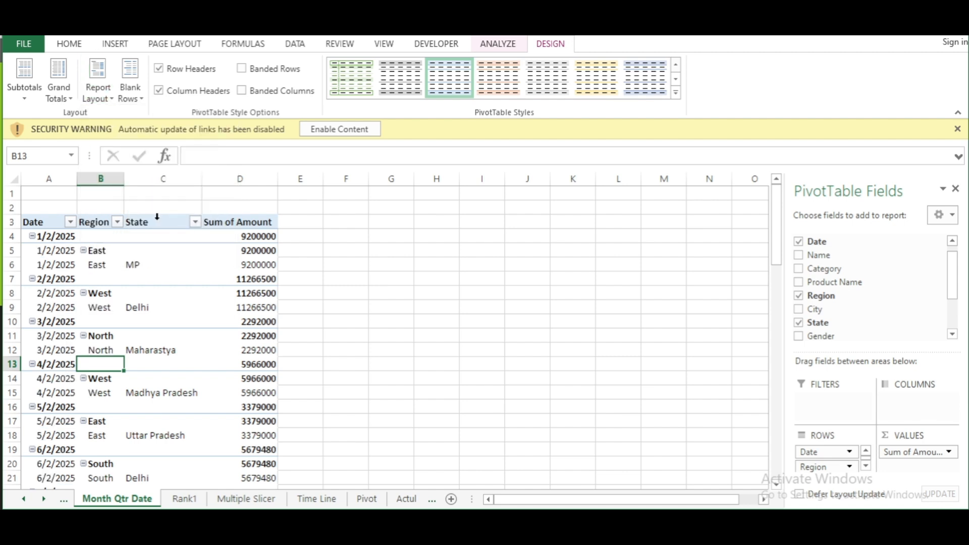
click(100, 85)
click(159, 120)
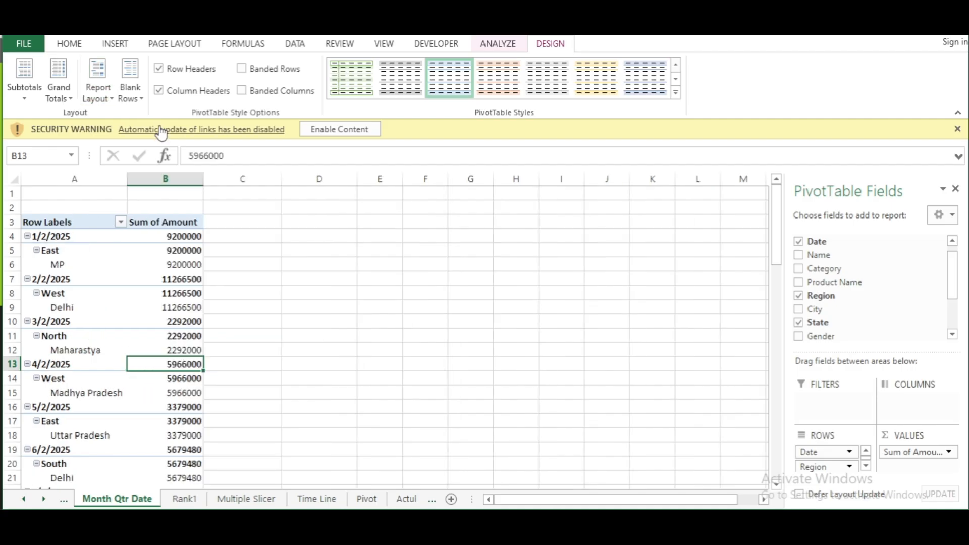
click(227, 274)
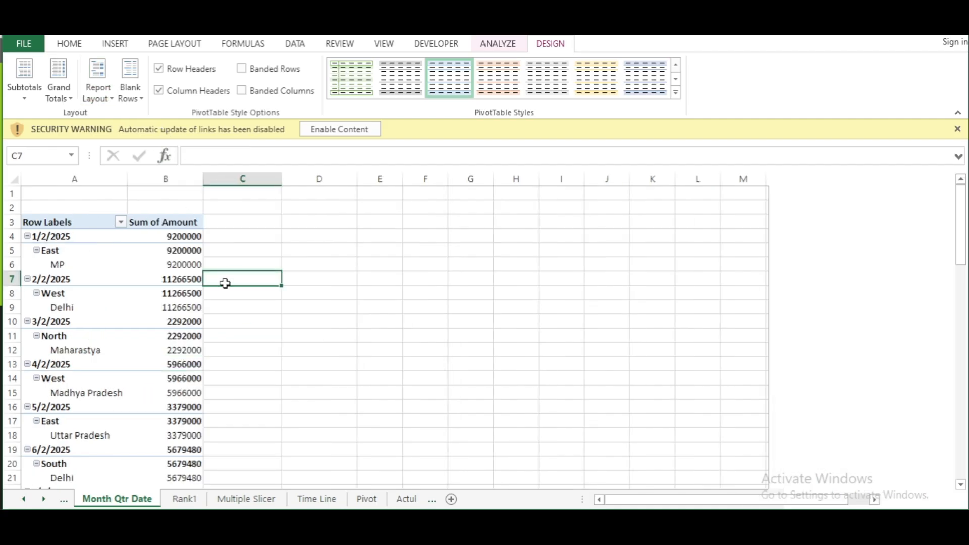
scroll(233, 293, down, 1)
click(247, 334)
scroll(361, 368, up, 3)
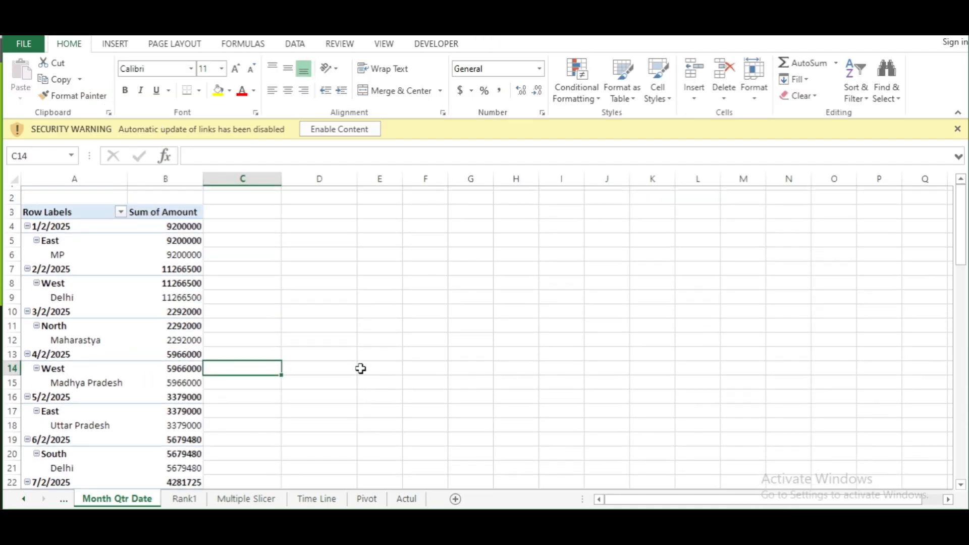
click(335, 309)
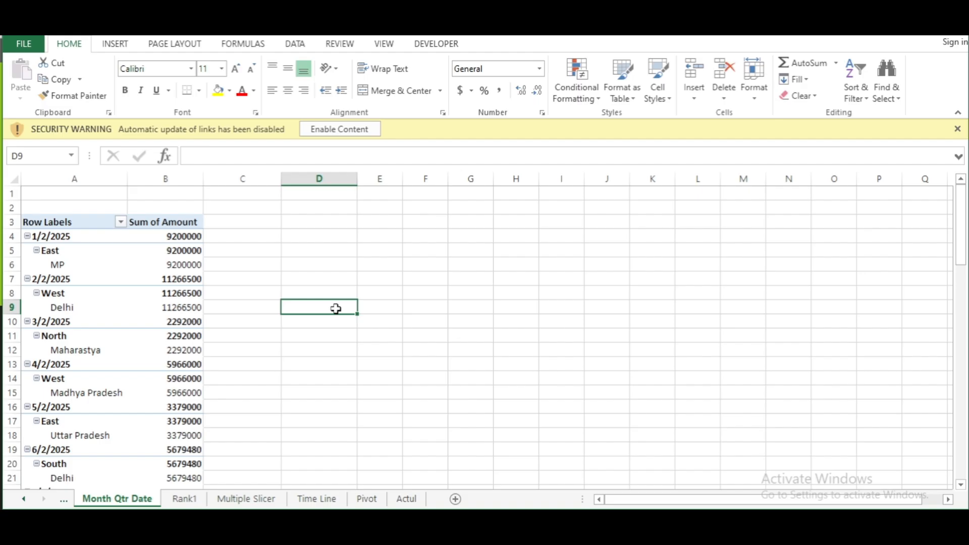
click(297, 403)
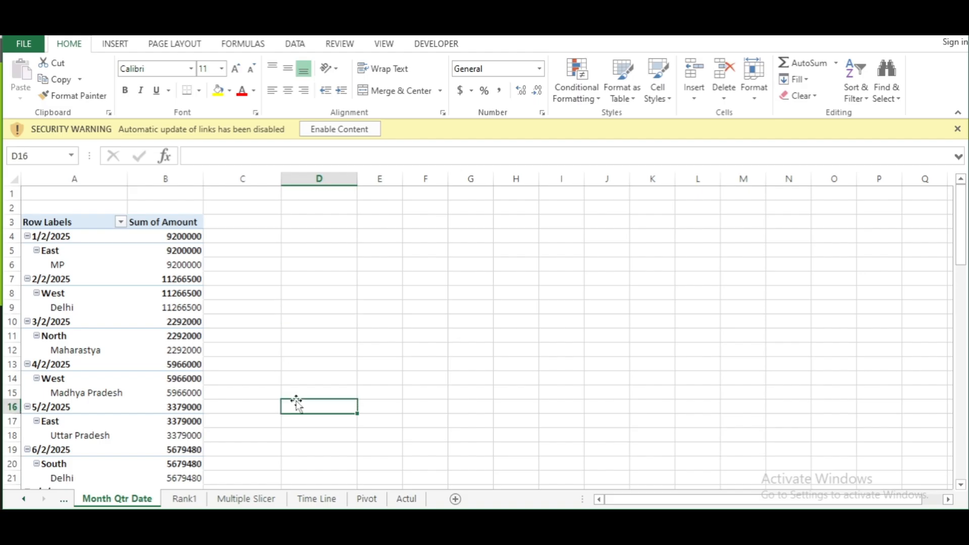
click(375, 461)
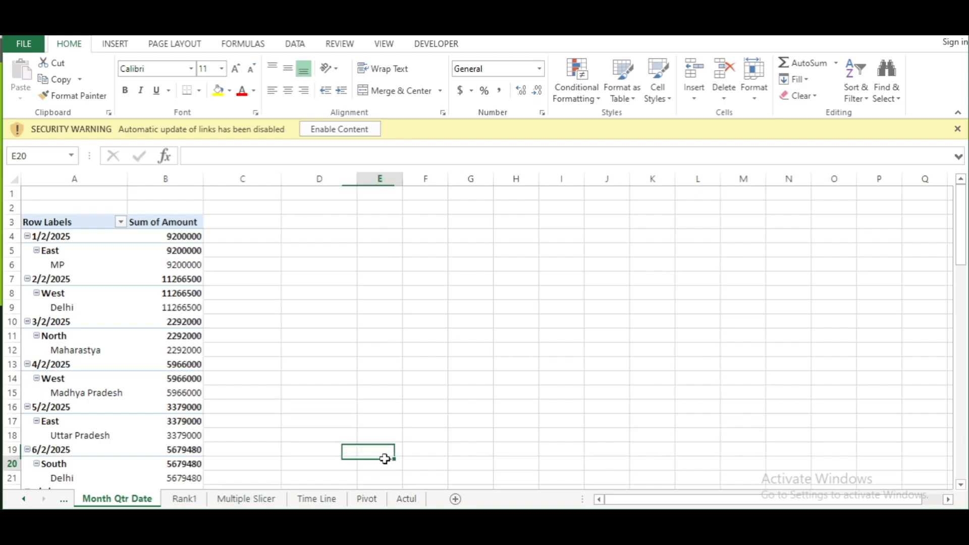
click(348, 418)
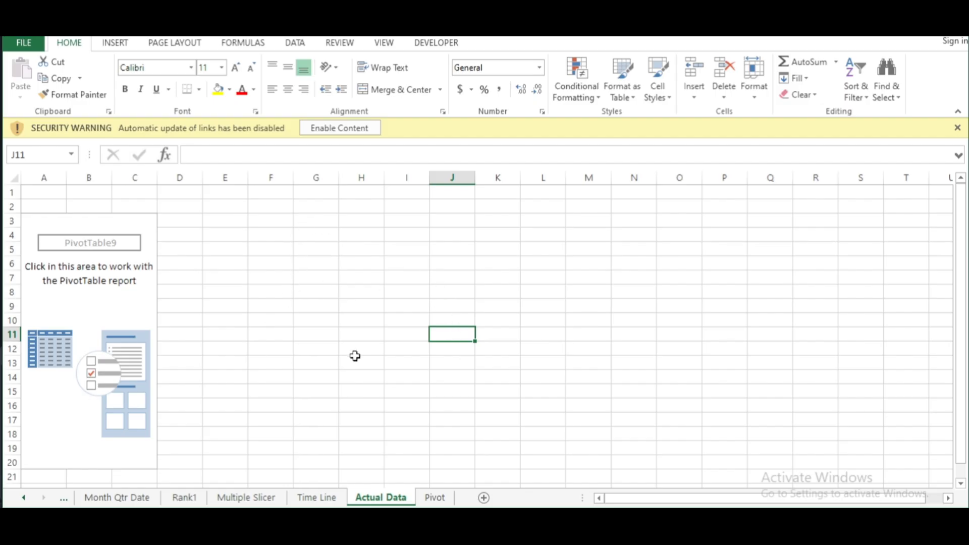
Add Product Name as rows and Amount as values to the empty pivot table on the Actual Data sheet
click(141, 309)
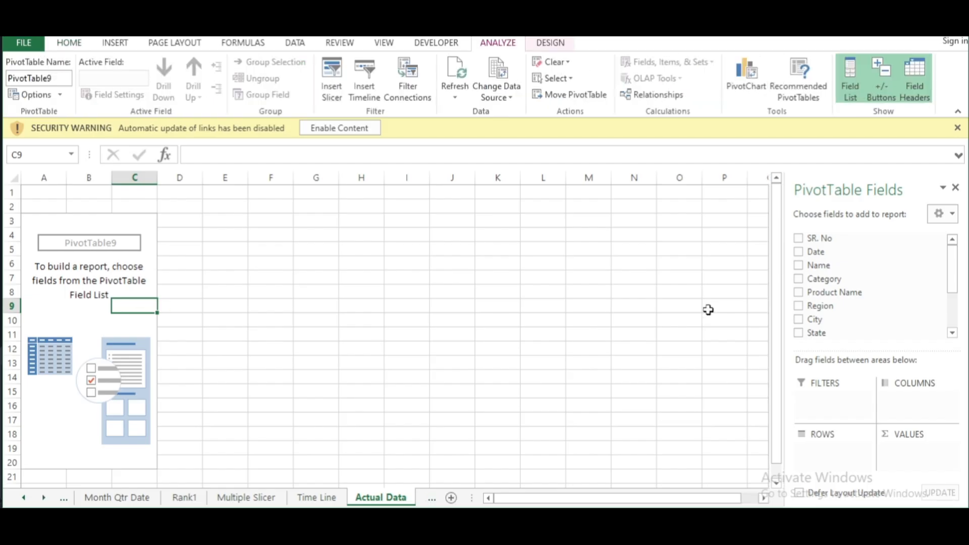
click(798, 292)
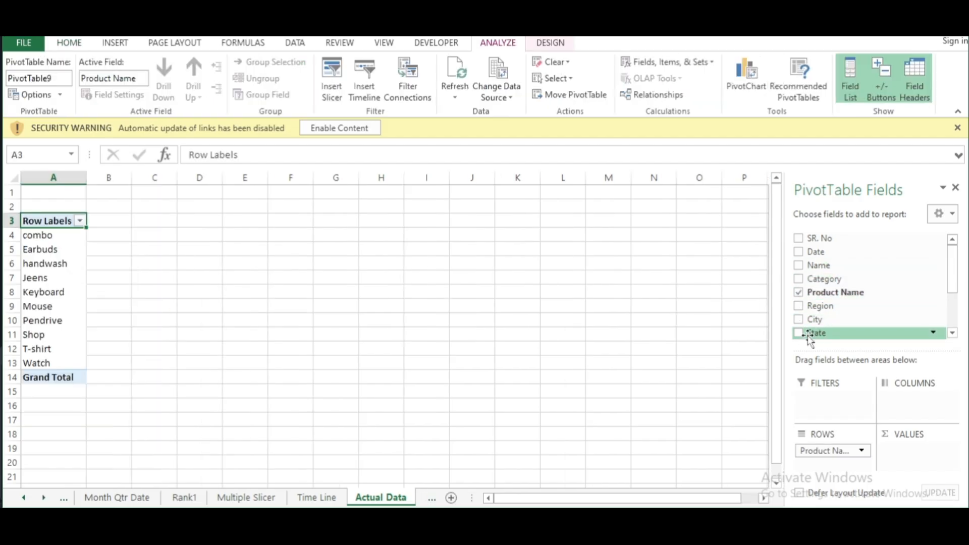
scroll(809, 339, down, 2)
click(799, 314)
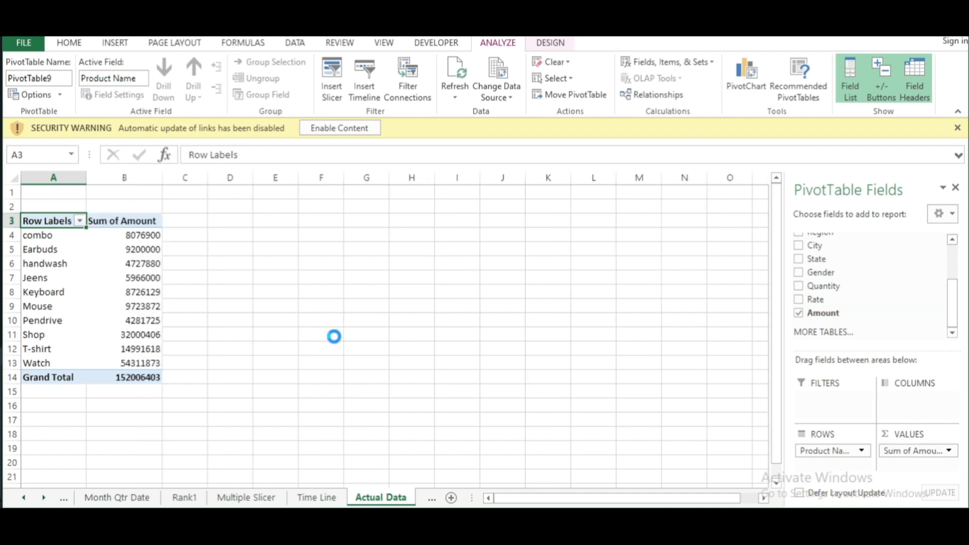
Examine the Sum of Amount values for each product in the pivot table
ctrl+scroll(334, 336, up, 3)
click(444, 363)
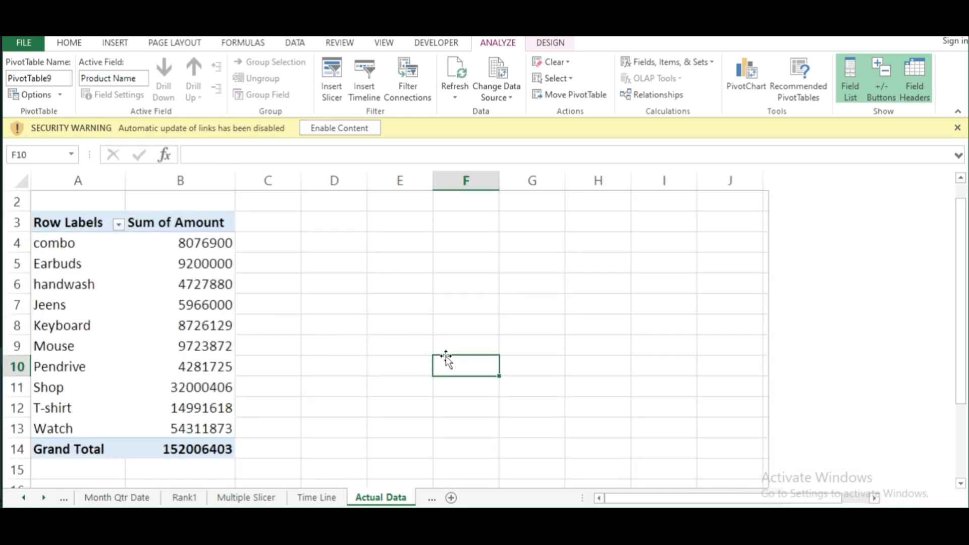
scroll(372, 350, down, 2)
scroll(372, 350, up, 2)
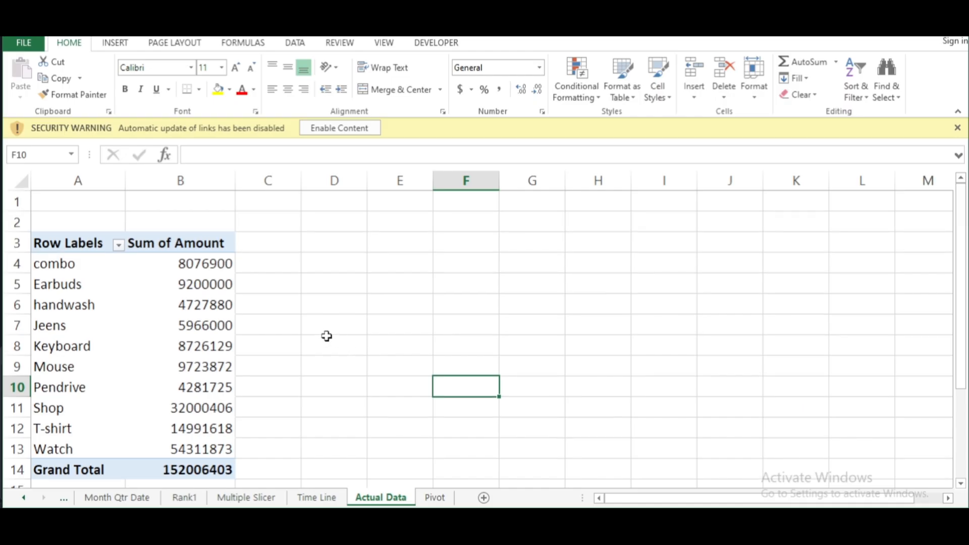
click(161, 361)
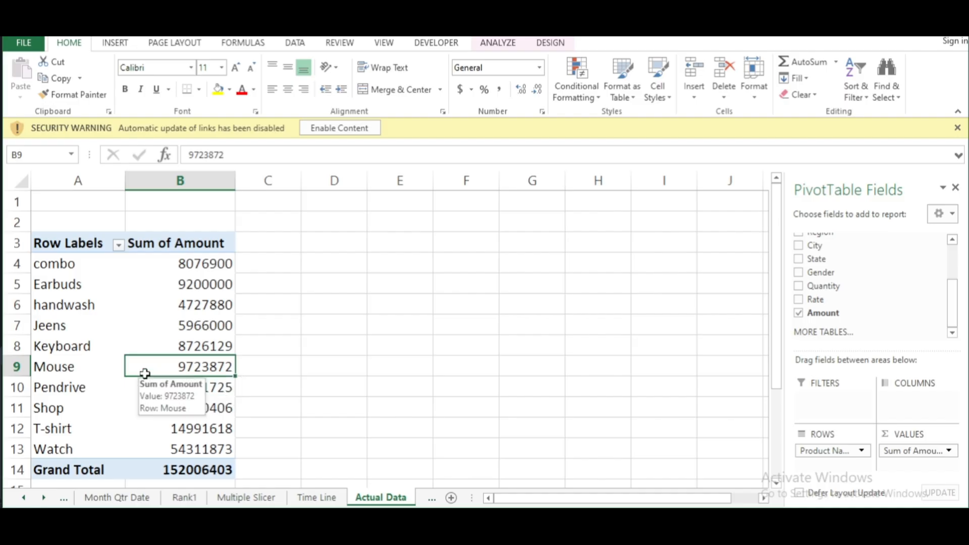
click(200, 324)
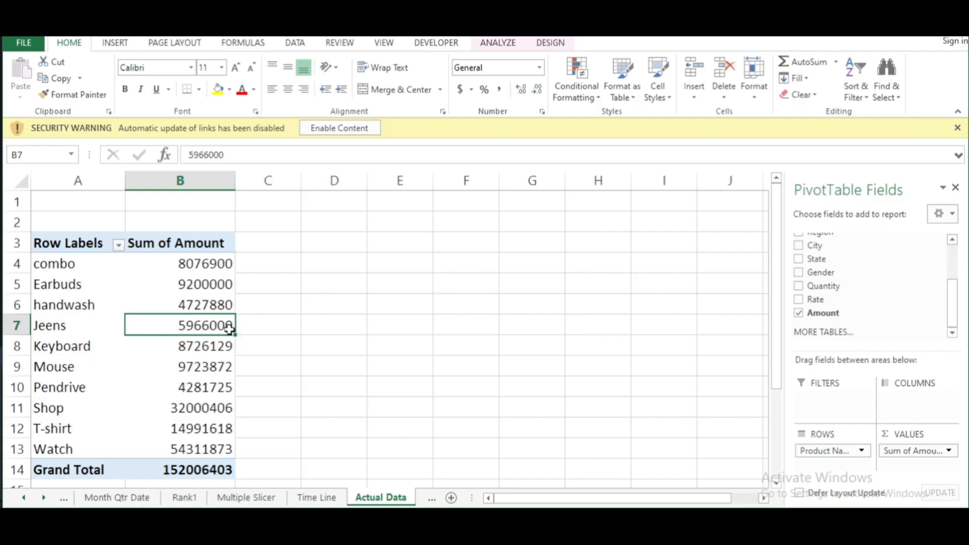
click(193, 368)
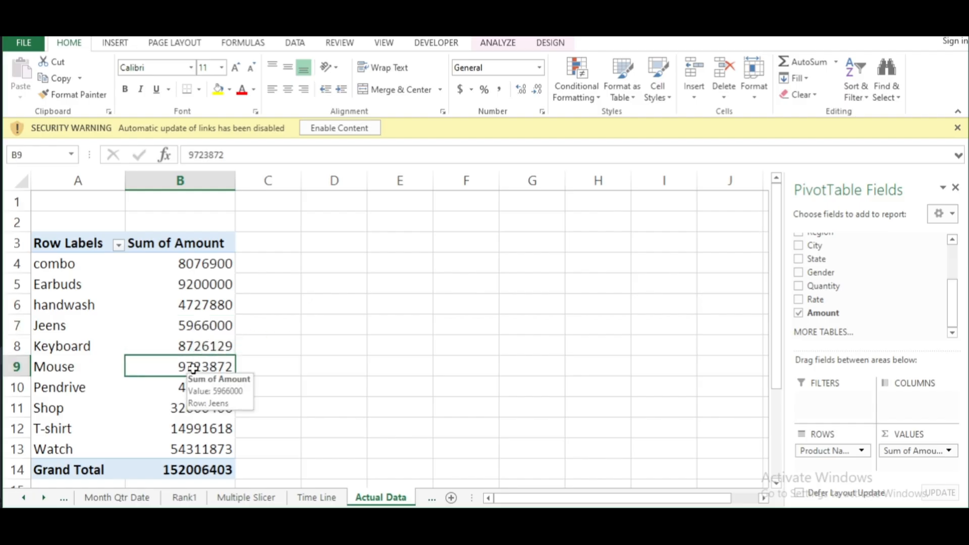
click(313, 308)
click(206, 319)
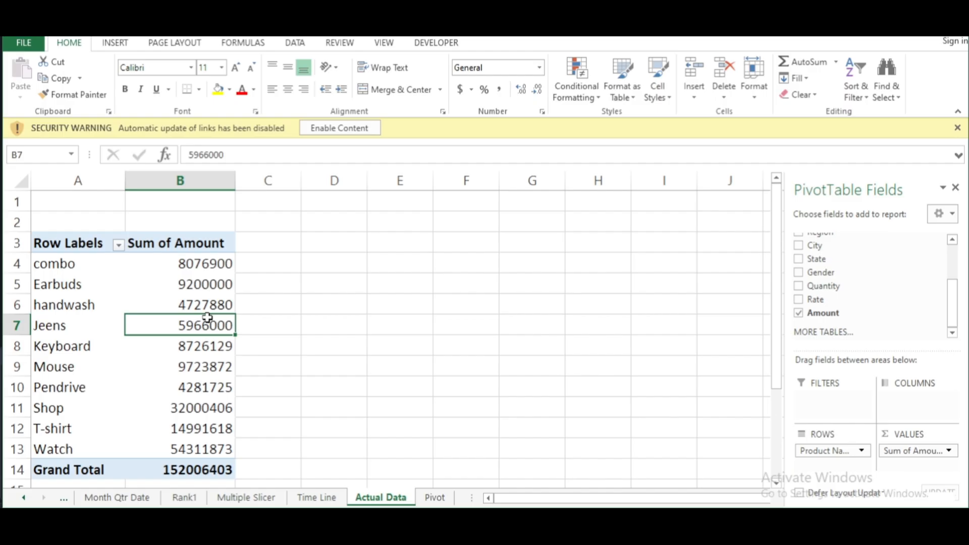
click(307, 311)
click(258, 307)
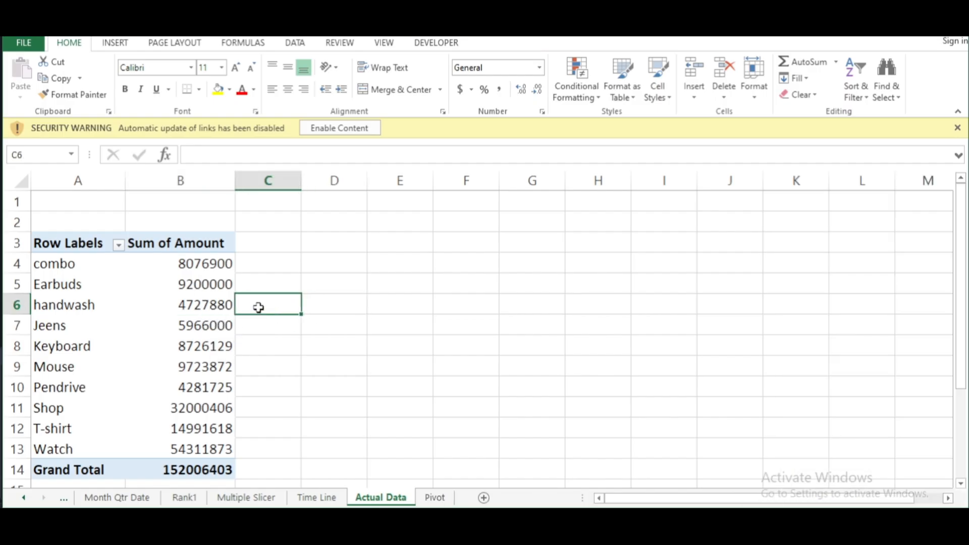
click(197, 367)
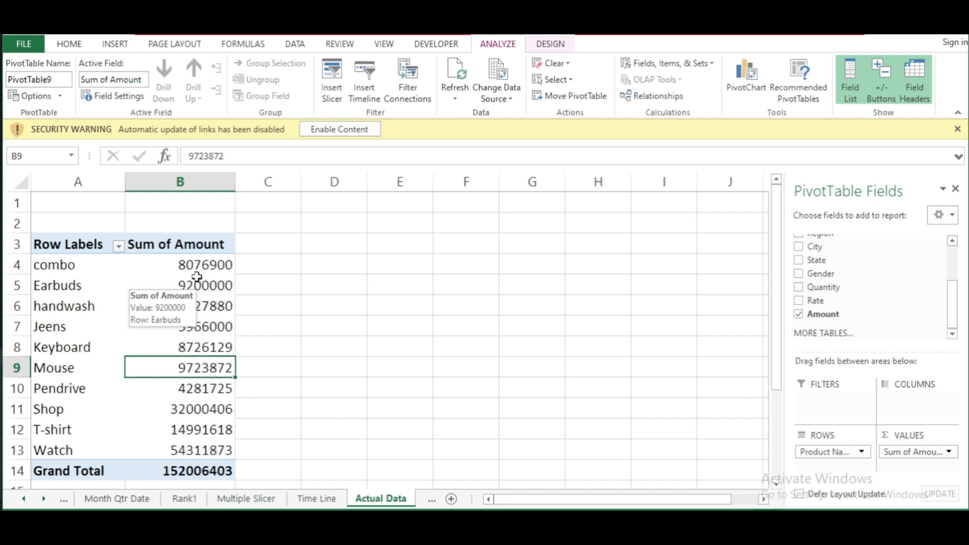
click(148, 282)
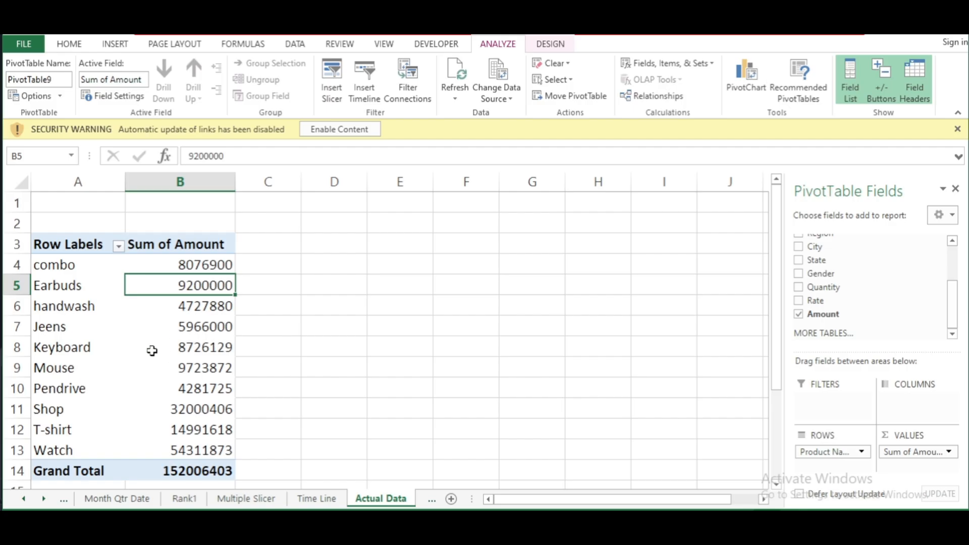
click(136, 352)
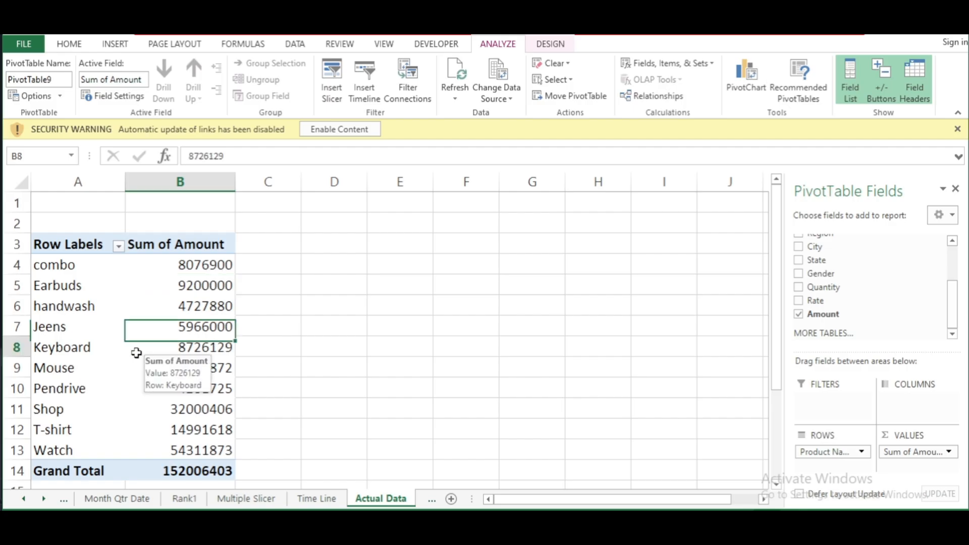
click(130, 313)
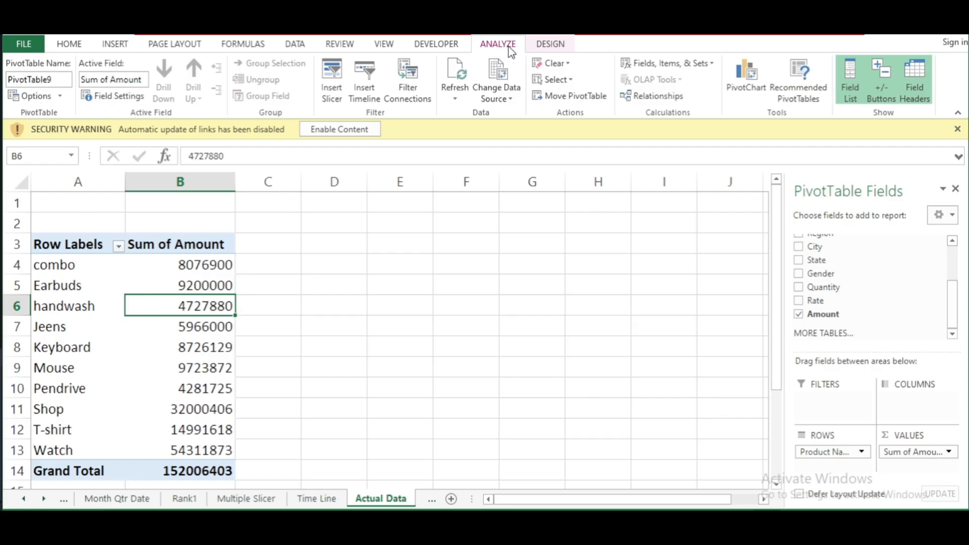
Start a calculated field for the product pivot table and name it Camission
click(199, 331)
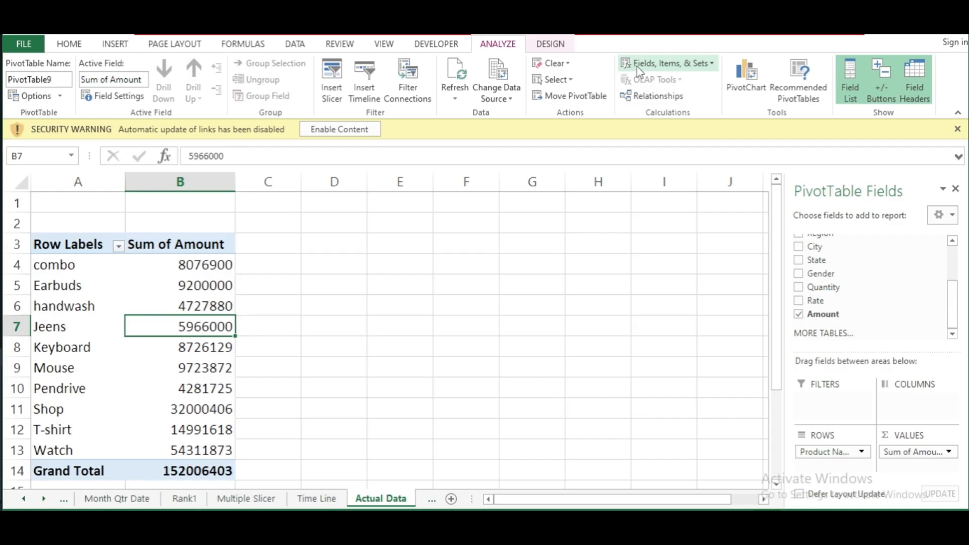
click(669, 66)
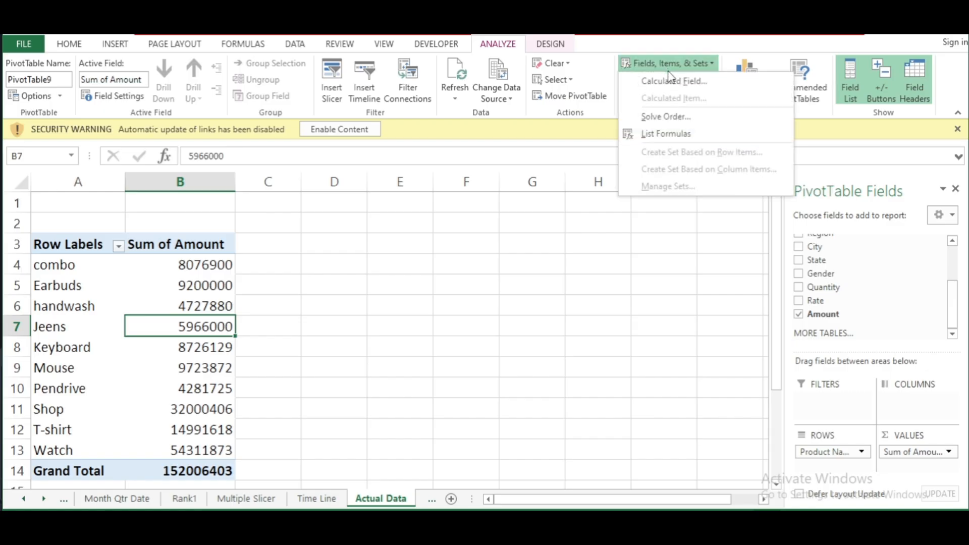
click(676, 85)
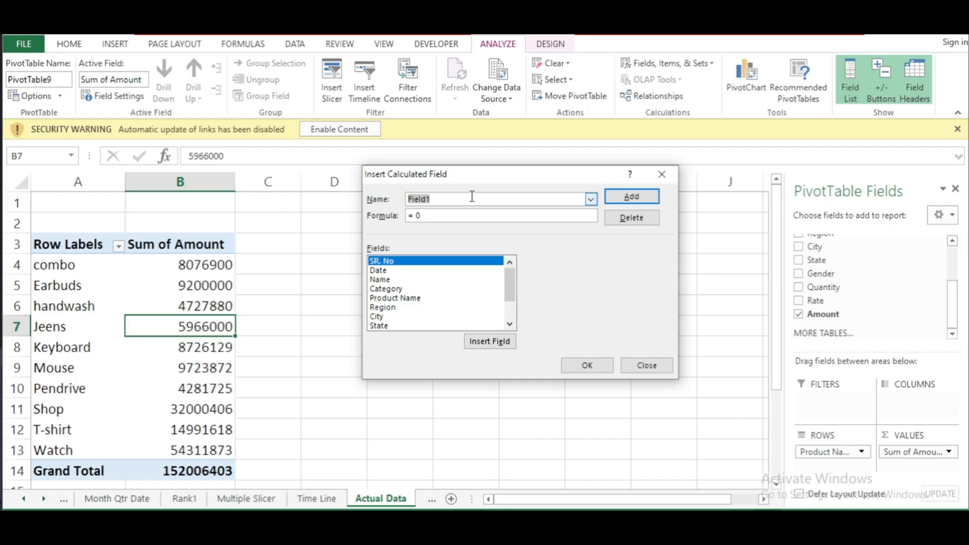
click(470, 198)
key(BackSpace)
key(BackSpace)
key(BackSpace)
key(BackSpace)
key(BackSpace)
key(BackSpace)
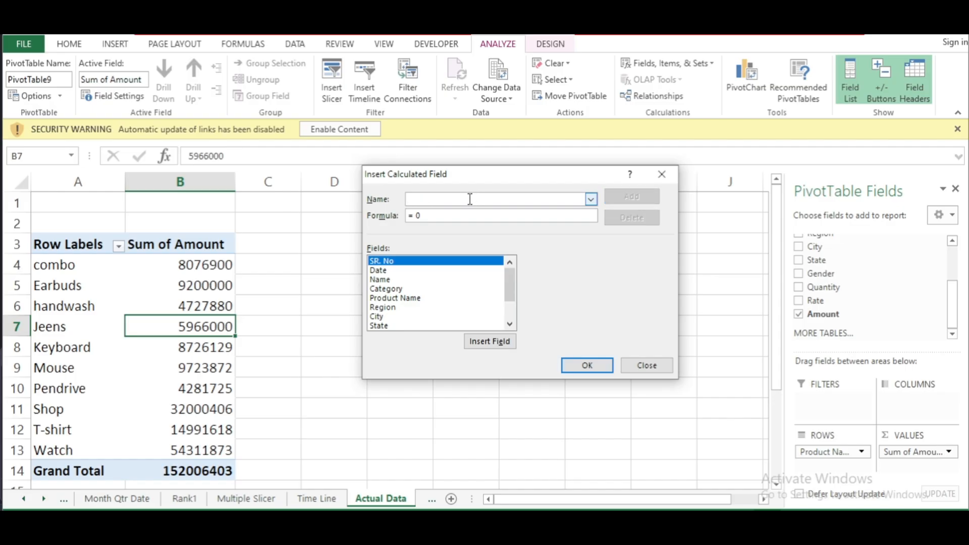
text(Camission)
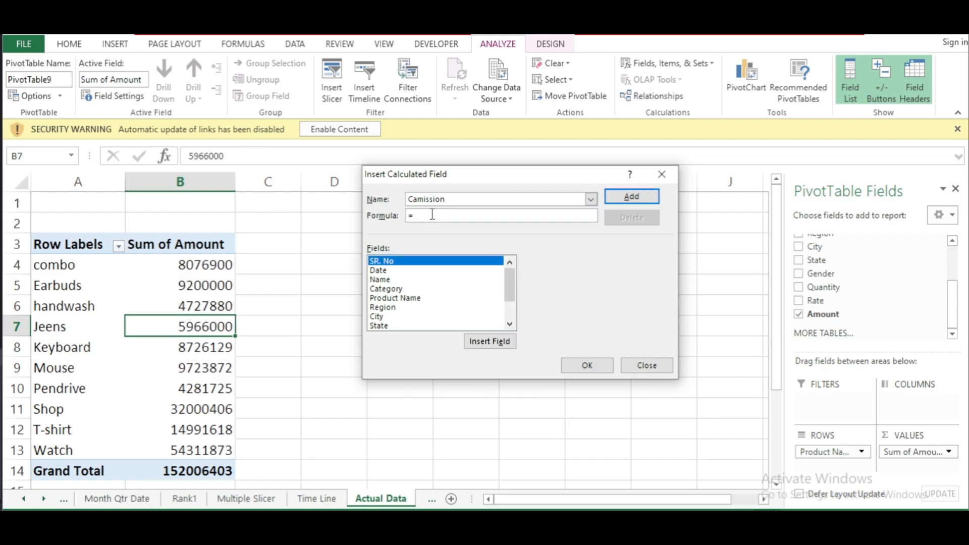
Define the calculated field's formula as the Amount field multiplied by 5% and insert it into the pivot table
scroll(419, 299, down, 2)
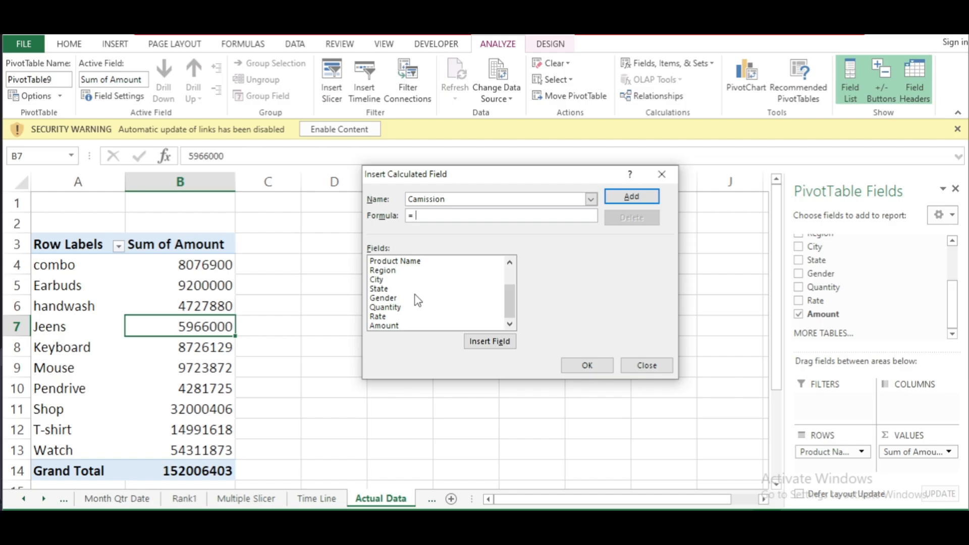
click(385, 326)
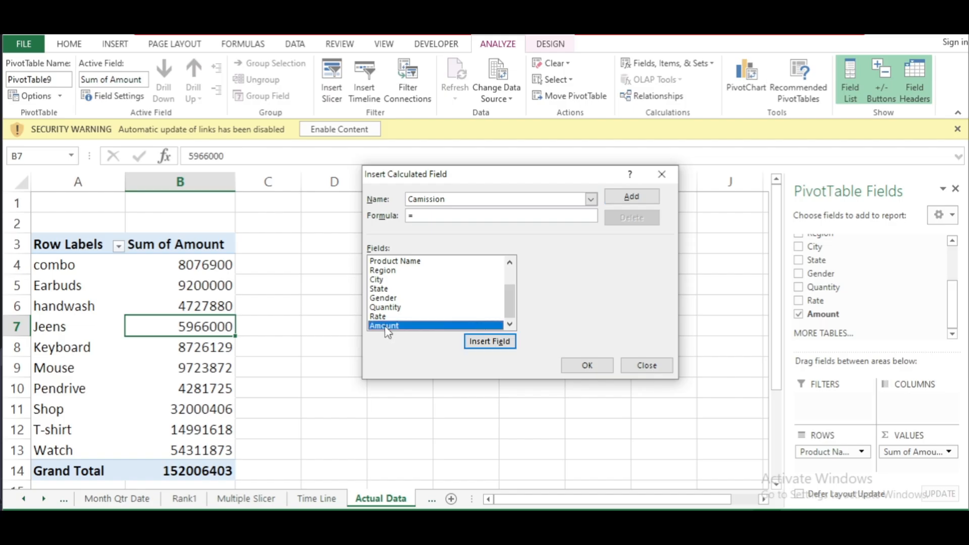
click(483, 341)
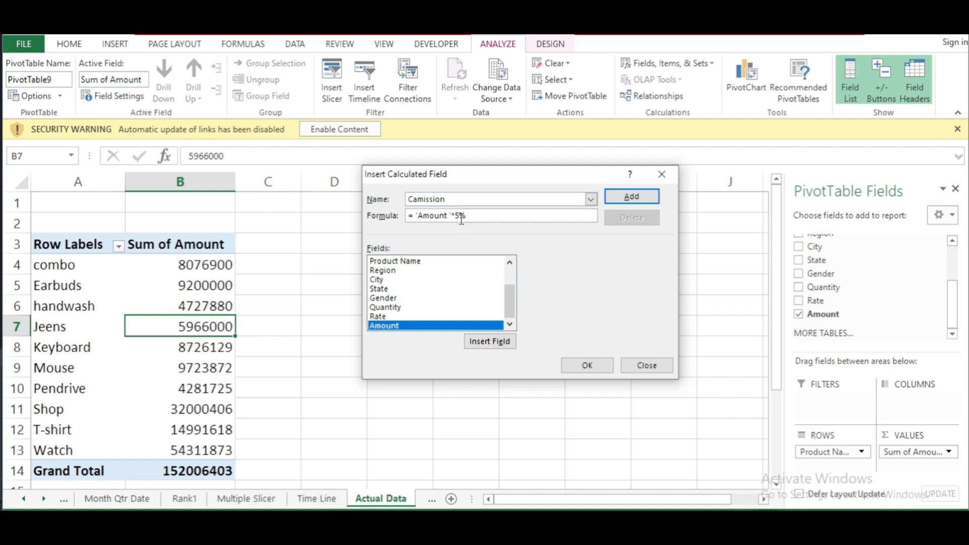
click(585, 364)
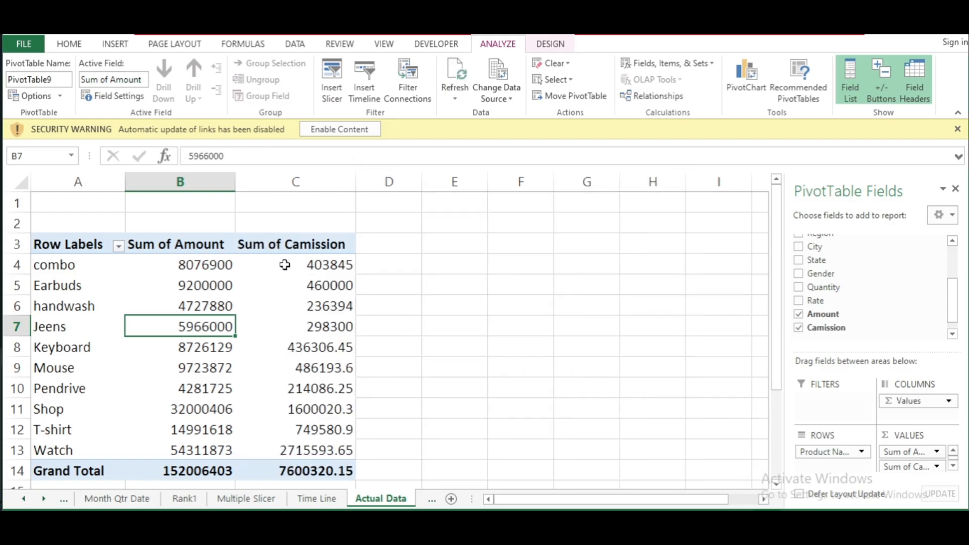
Review the Sum of Camission values against the amounts for each product
click(319, 364)
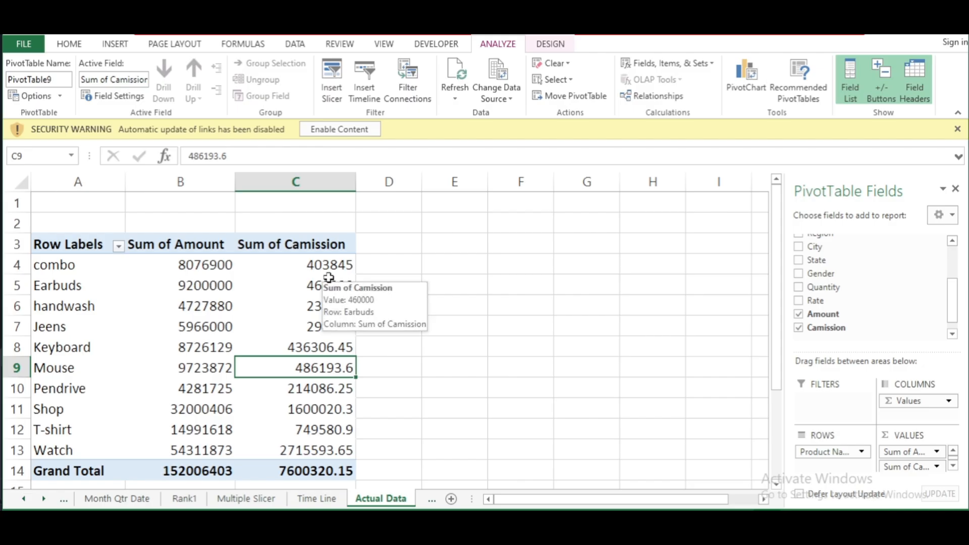
click(409, 367)
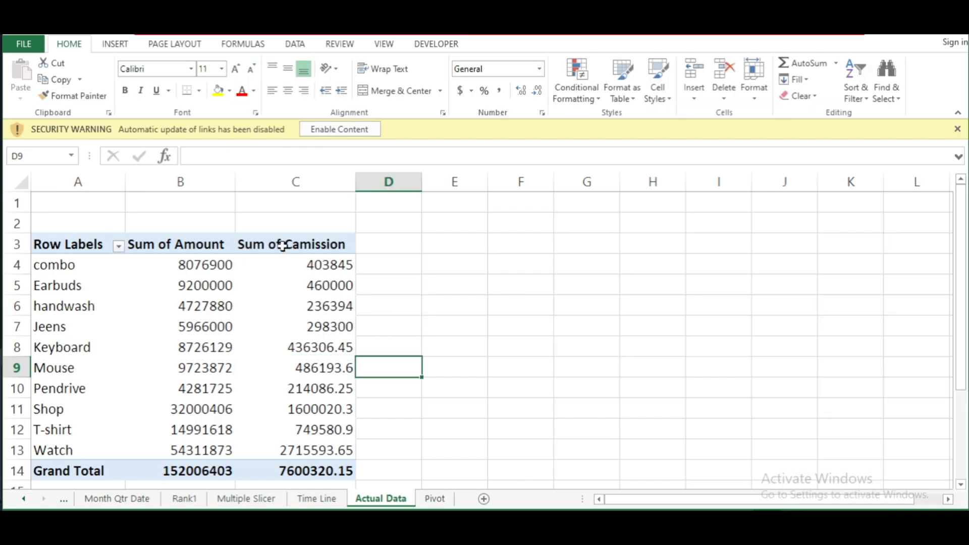
click(296, 301)
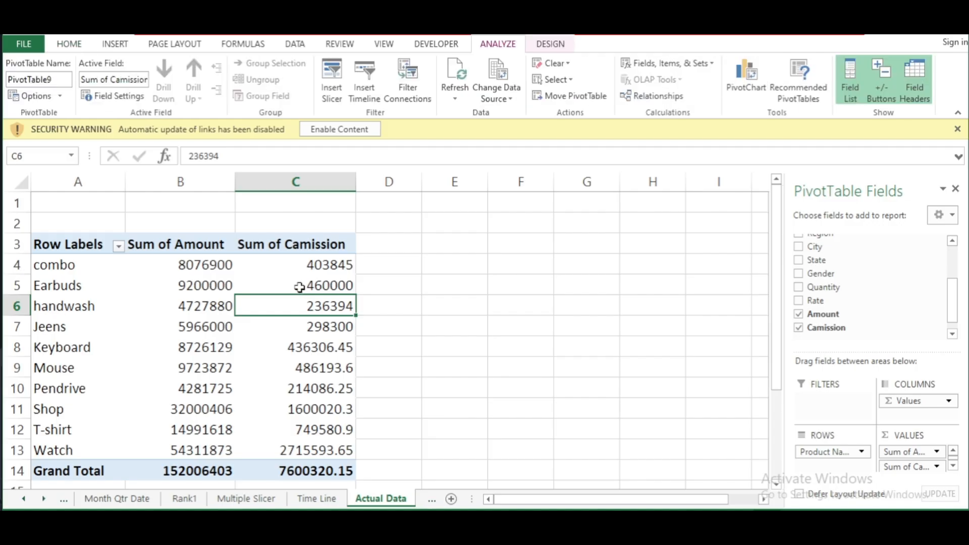
scroll(298, 285, down, 1)
scroll(305, 291, up, 1)
click(318, 343)
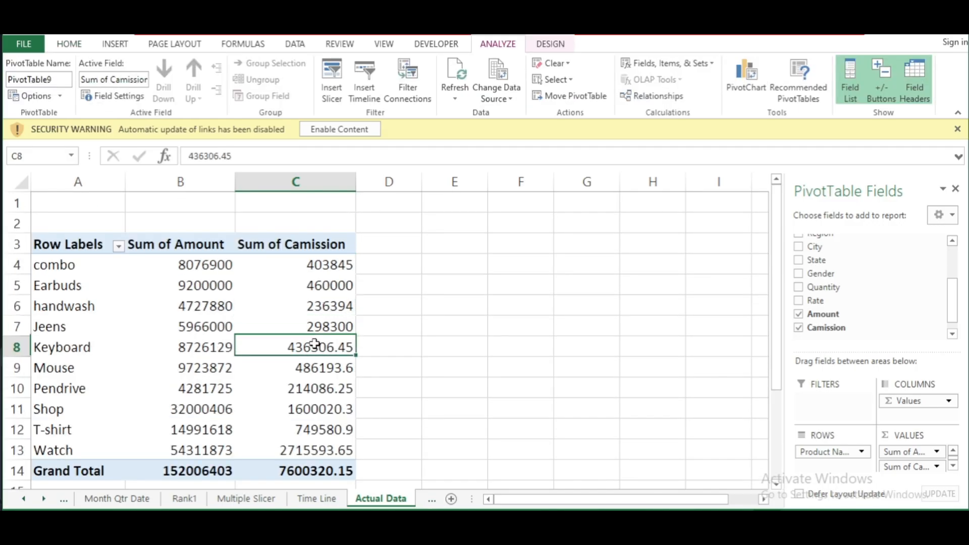
Add the Gender field to the pivot table's rows beneath Product Name
click(306, 410)
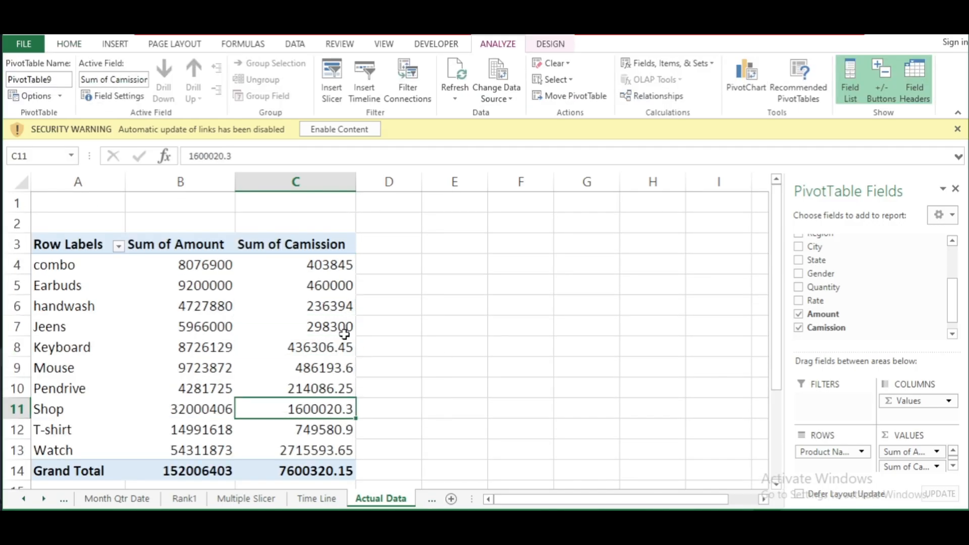
click(798, 274)
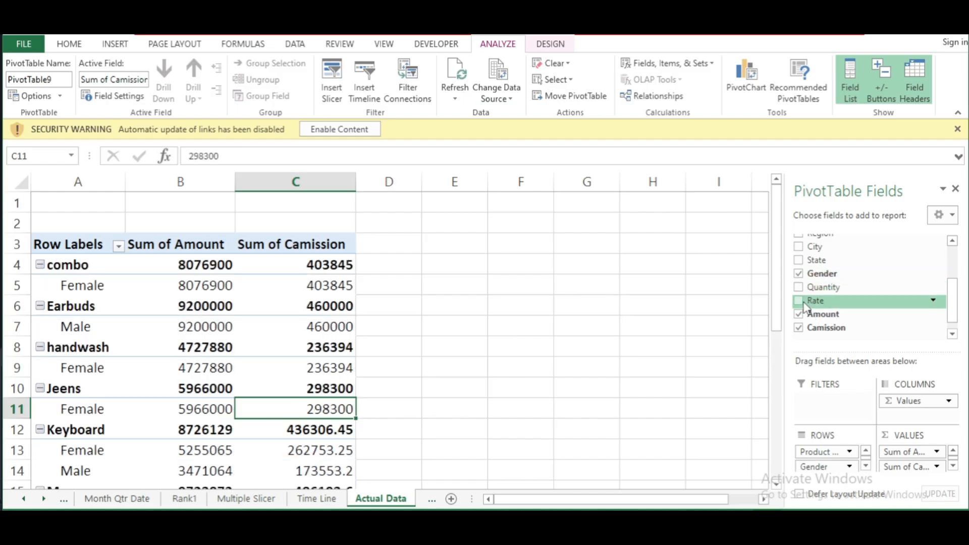
Add the Rate field to the product pivot table's values and the City field to its rows beneath Gender
click(799, 301)
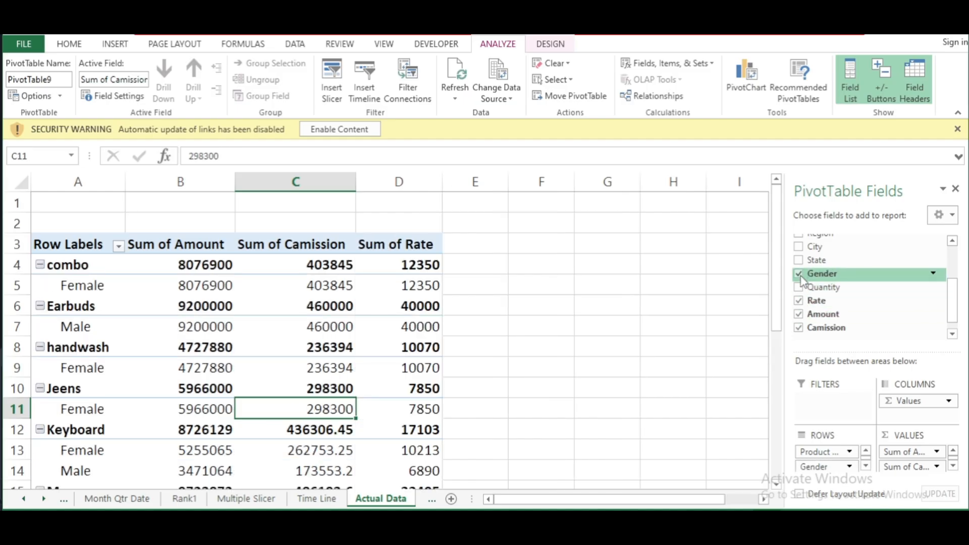
click(798, 247)
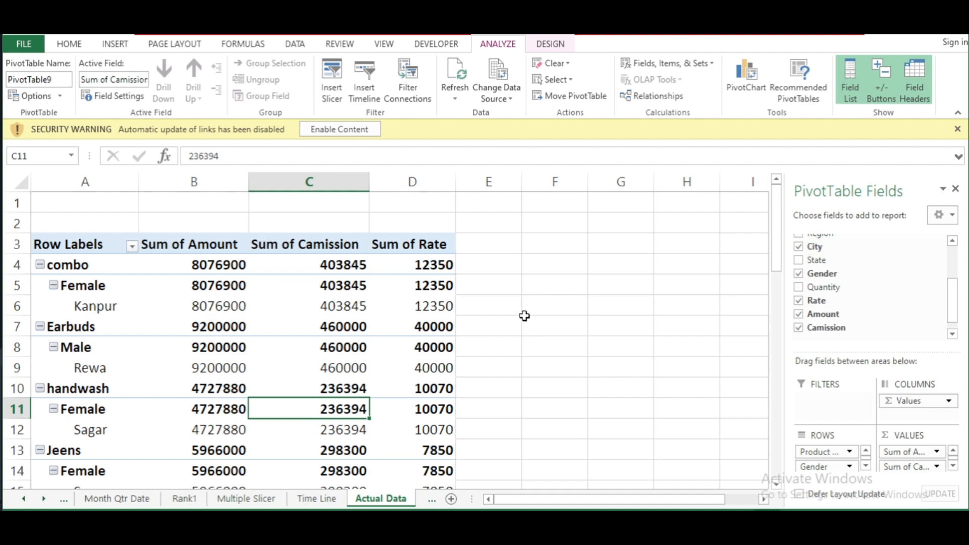
scroll(434, 307, down, 2)
scroll(404, 283, up, 2)
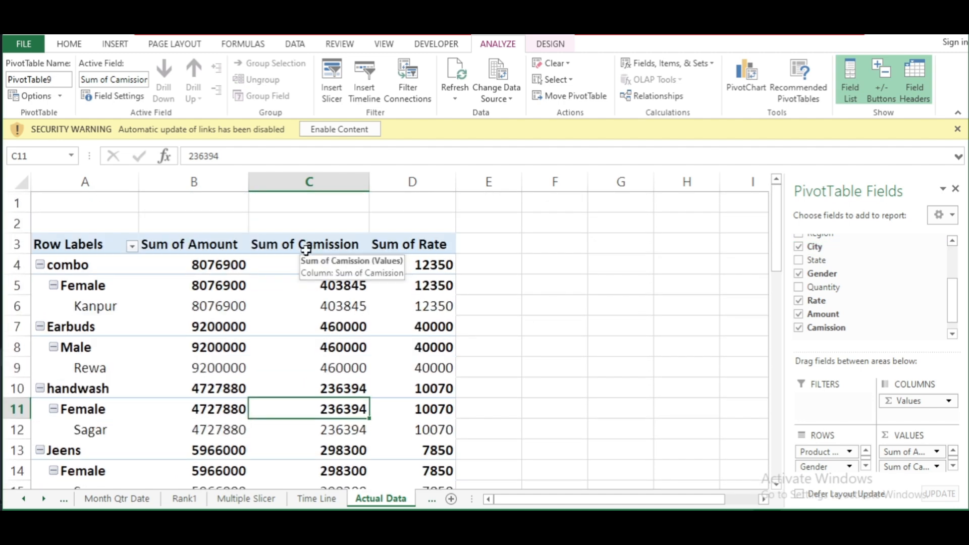
click(400, 351)
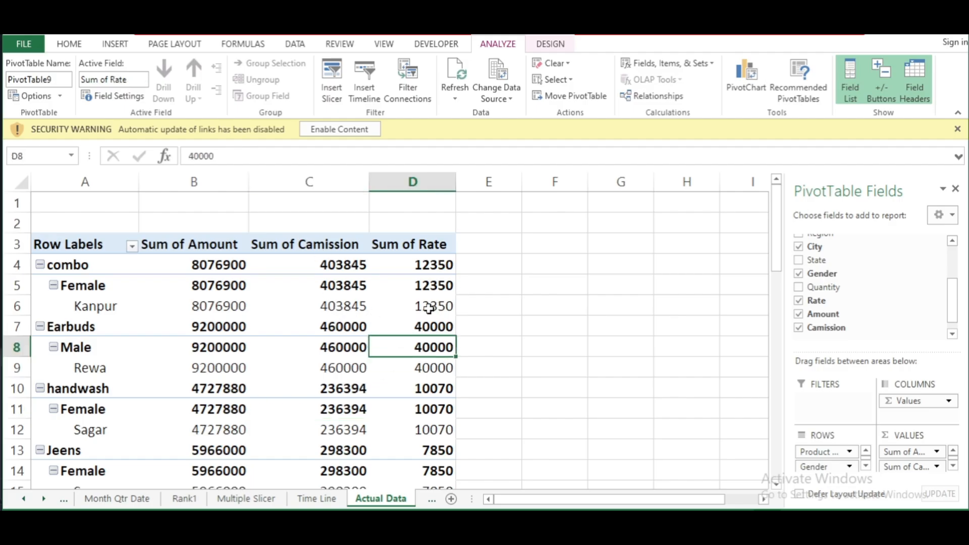
click(362, 302)
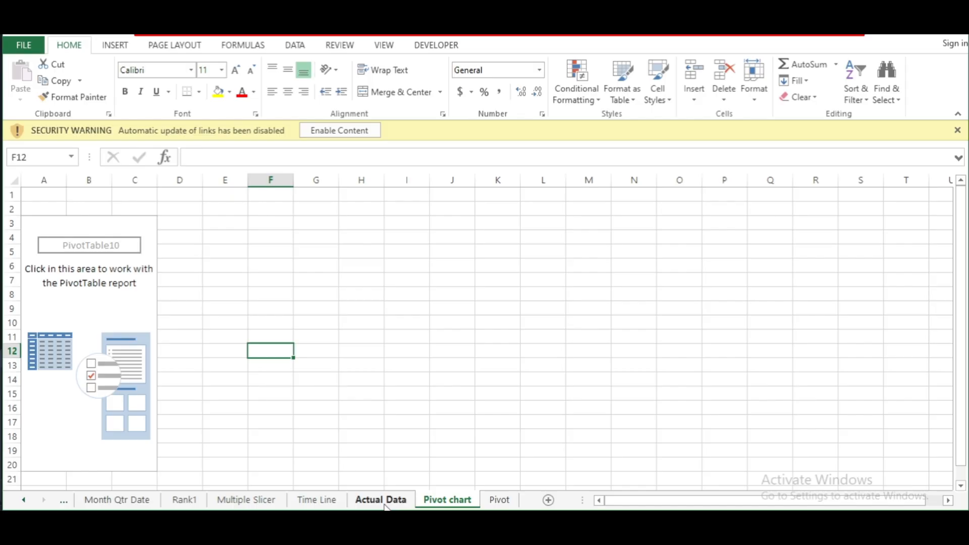
Activate the empty pivot table on the Pivot chart sheet and add Product Name to its rows
click(384, 502)
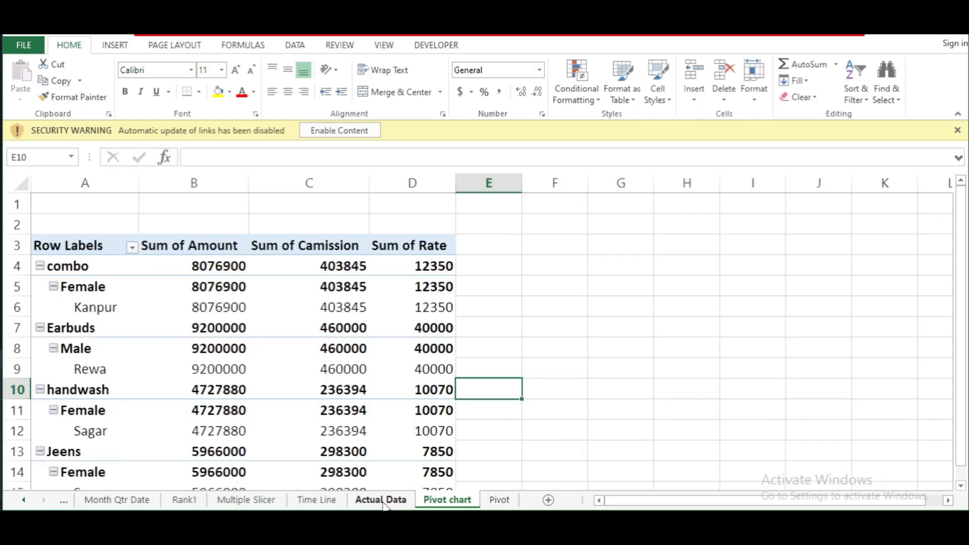
click(444, 502)
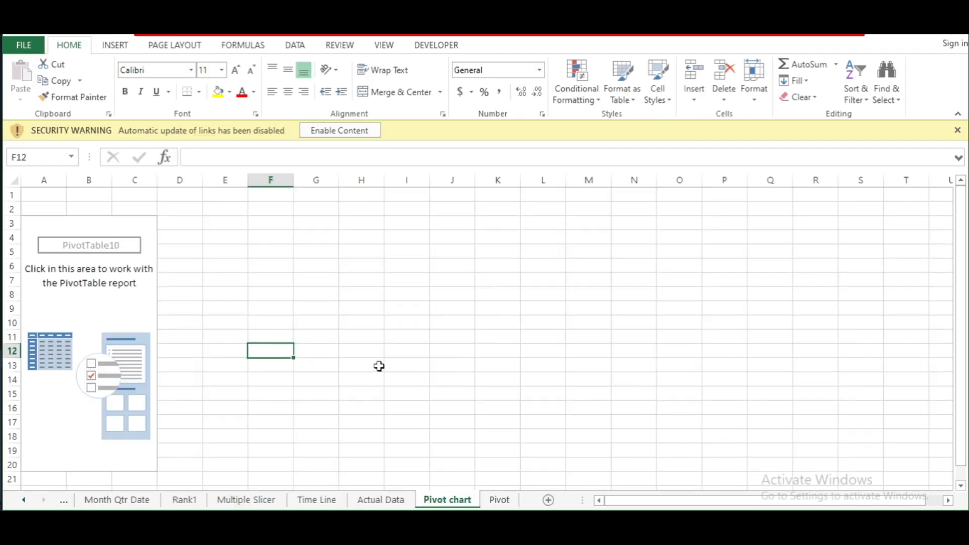
click(363, 350)
click(134, 295)
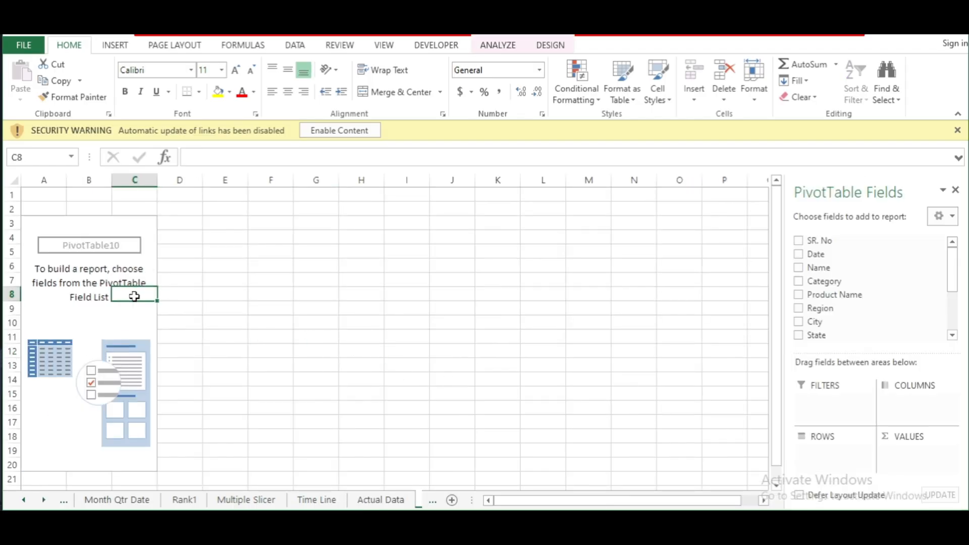
click(798, 297)
scroll(805, 328, down, 2)
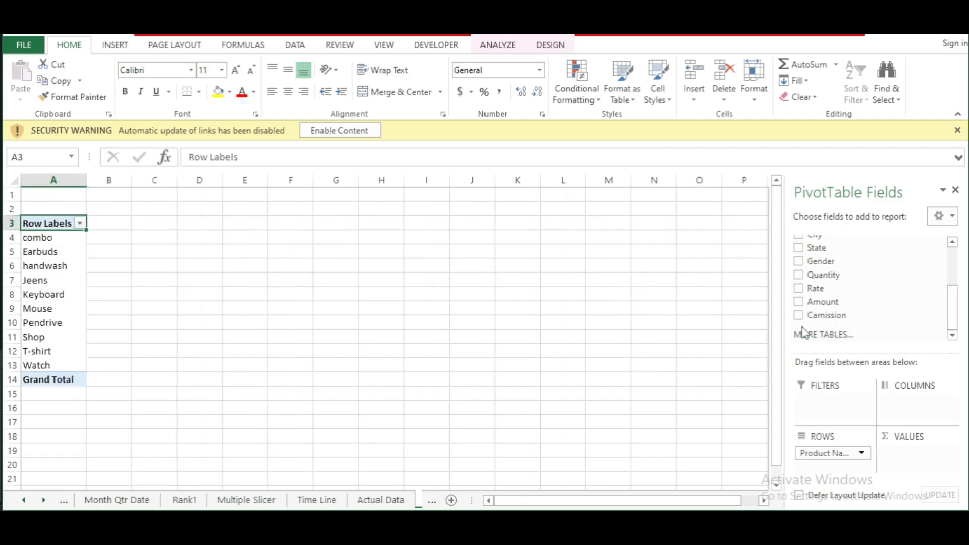
Add City to the rows beneath Product Name and Amount as the summed value
scroll(798, 259, up, 2)
click(798, 268)
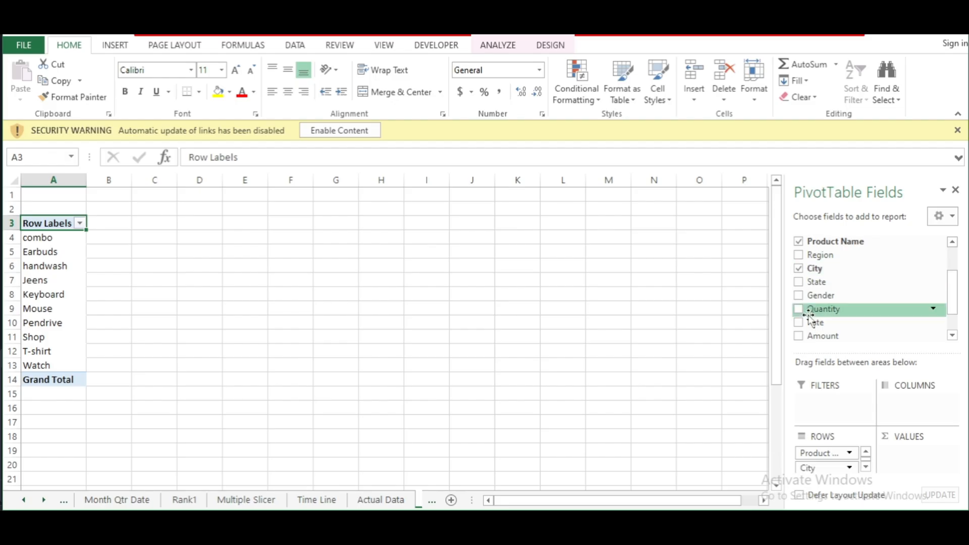
scroll(807, 310, down, 2)
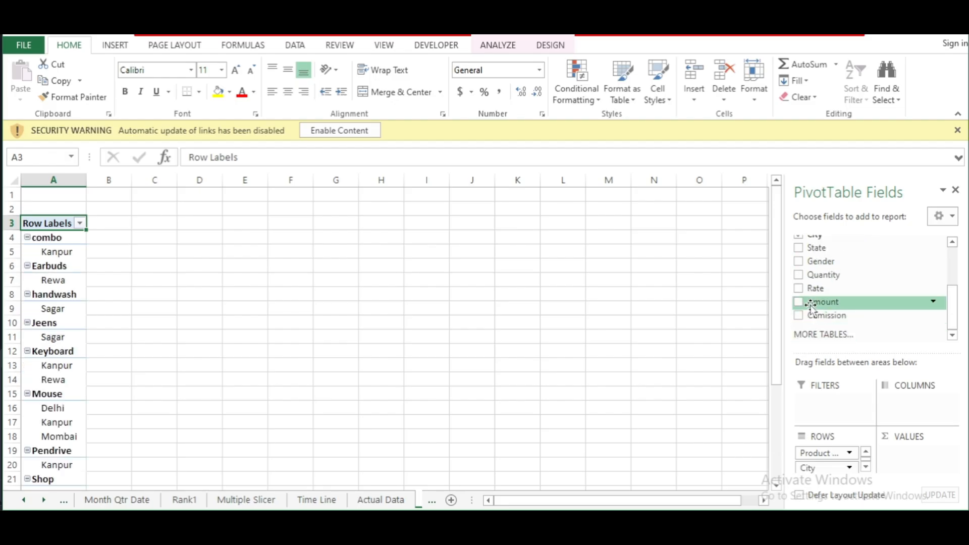
click(798, 302)
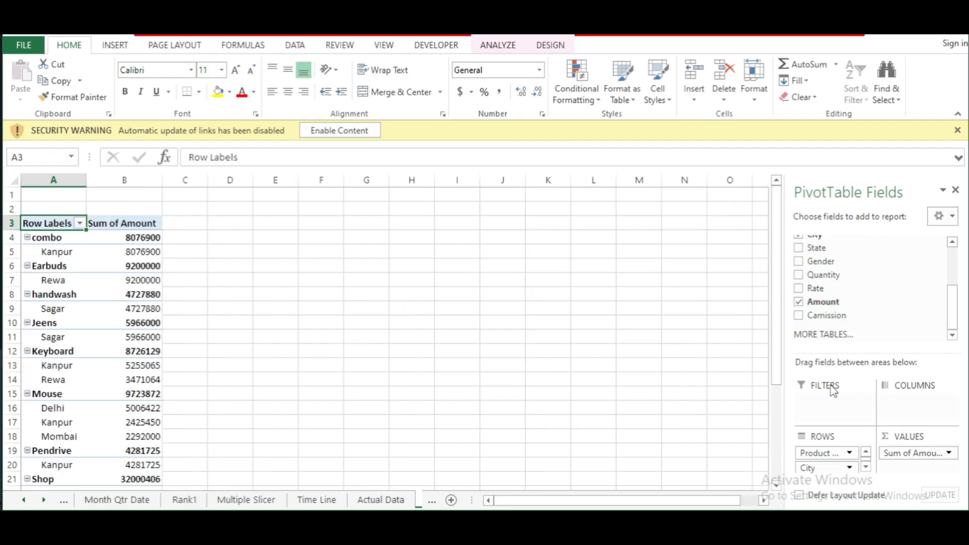
click(110, 323)
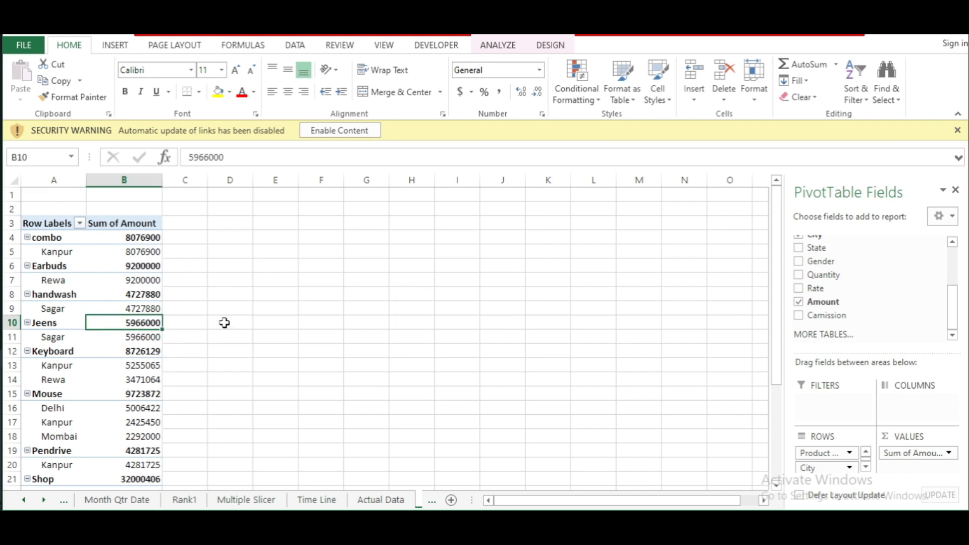
Remove the City field from the pivot table so only Product Name remains in the rows
scroll(361, 335, up, 2)
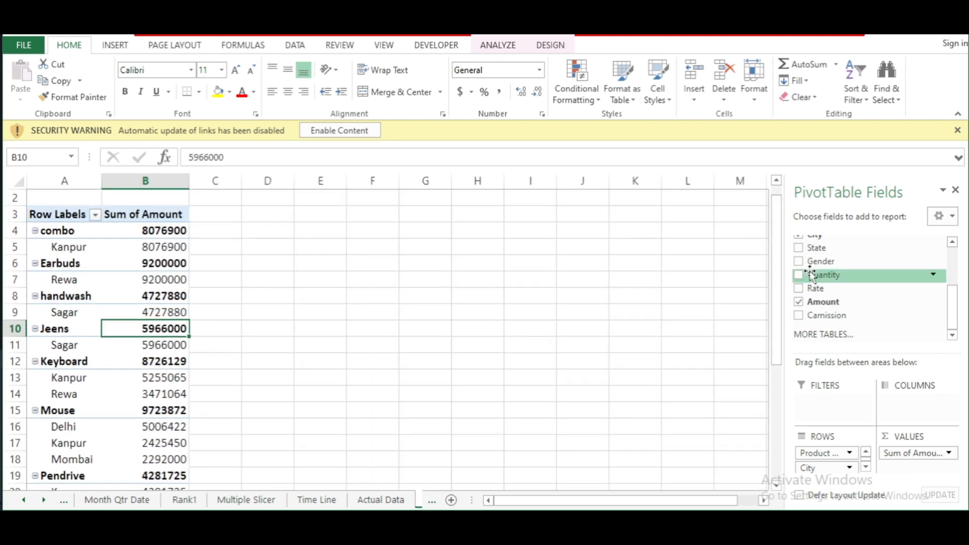
scroll(807, 275, up, 2)
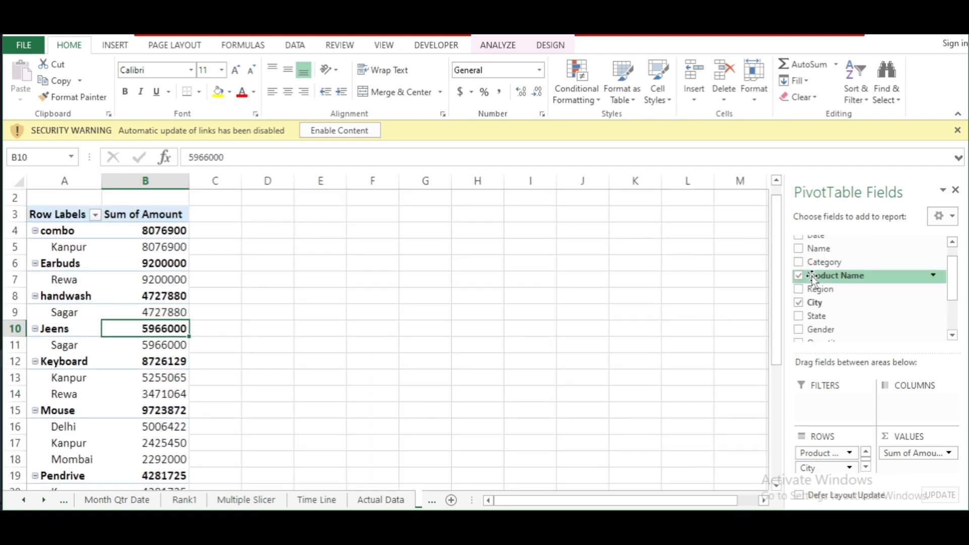
click(799, 302)
scroll(234, 314, up, 1)
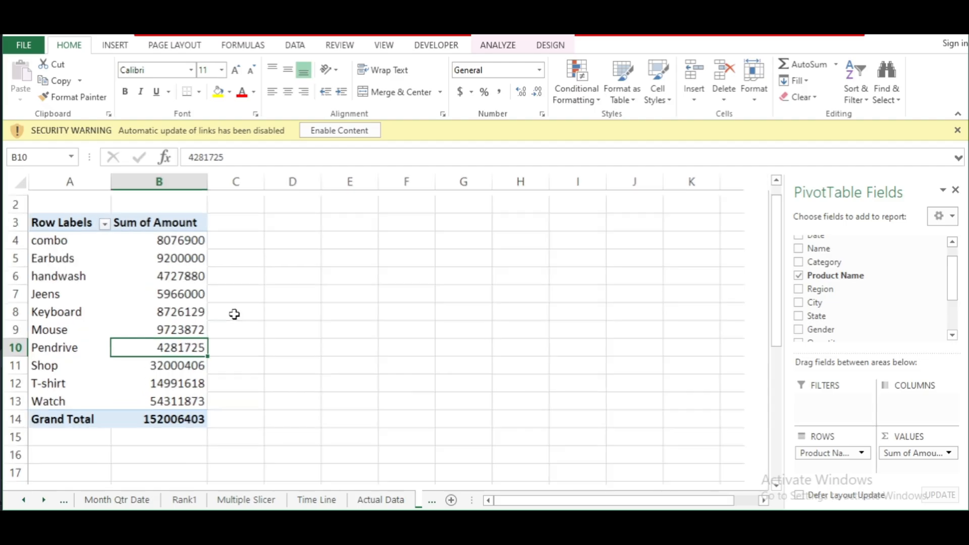
scroll(234, 313, up, 1)
click(319, 326)
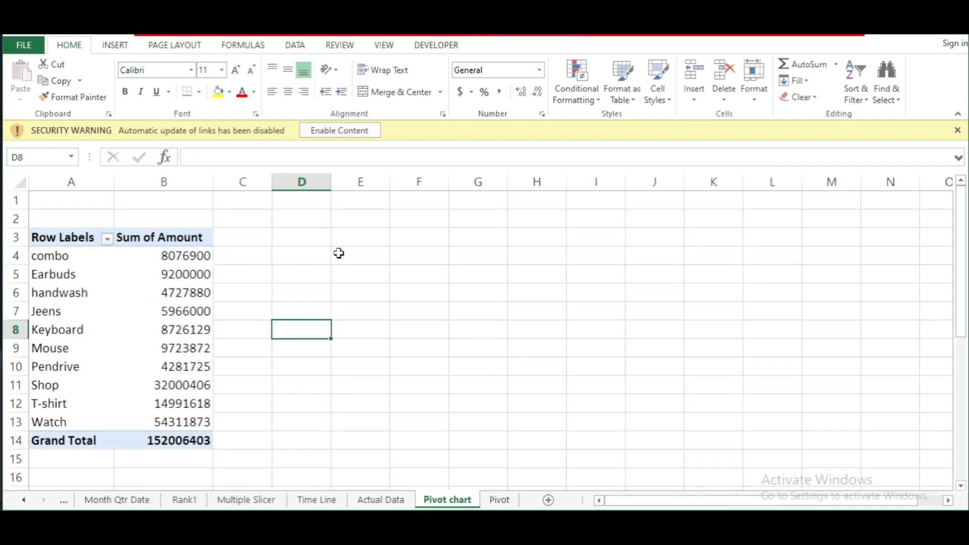
click(404, 262)
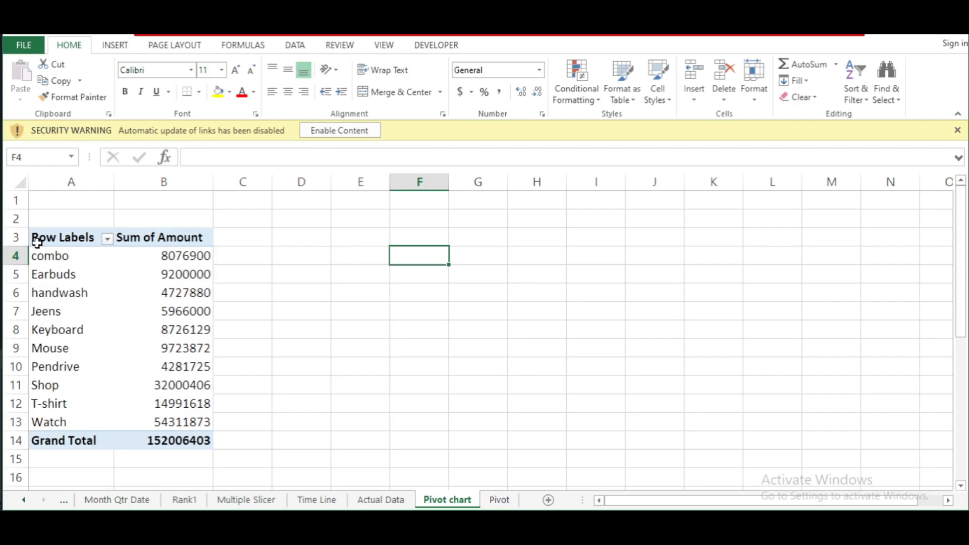
click(294, 262)
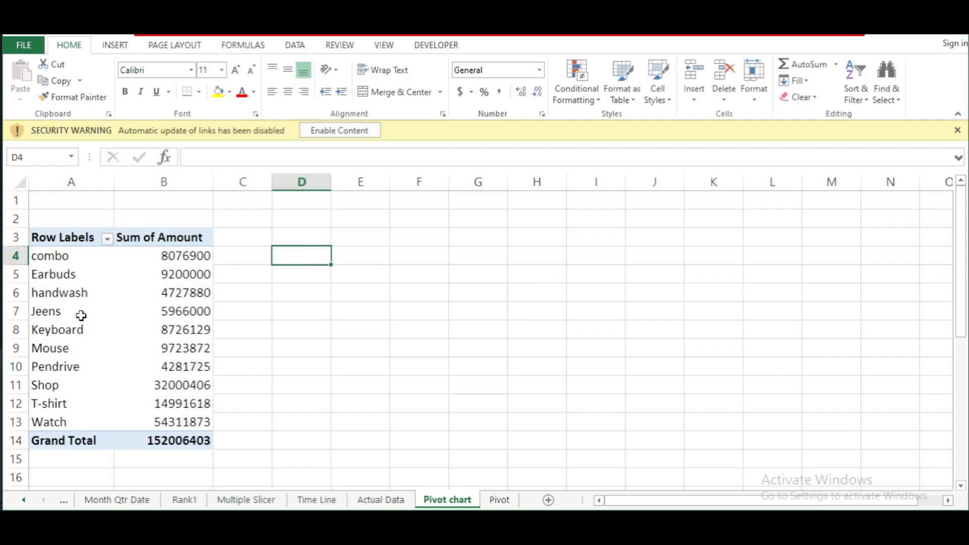
click(81, 315)
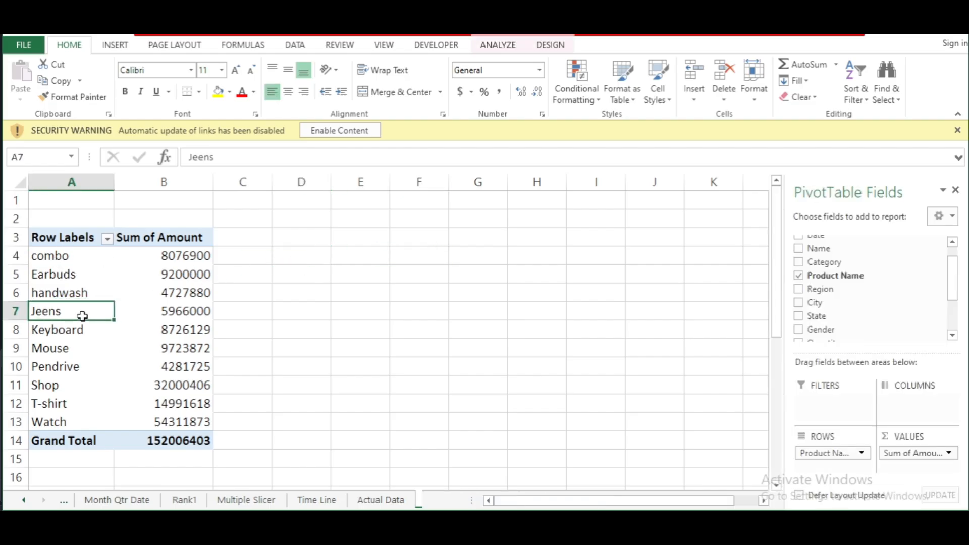
click(341, 304)
Insert a Clustered Column pivot chart showing the Sum of Amount for each product
click(122, 286)
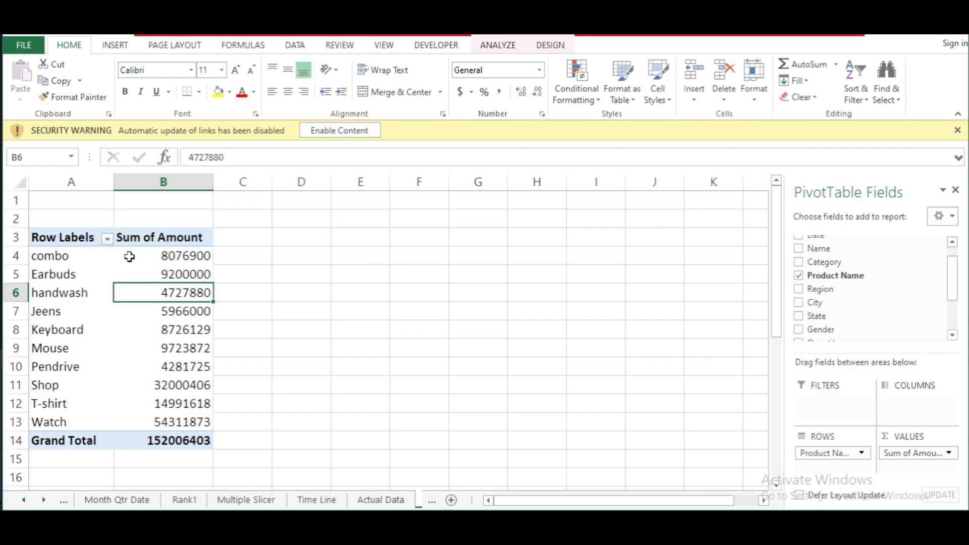
click(494, 47)
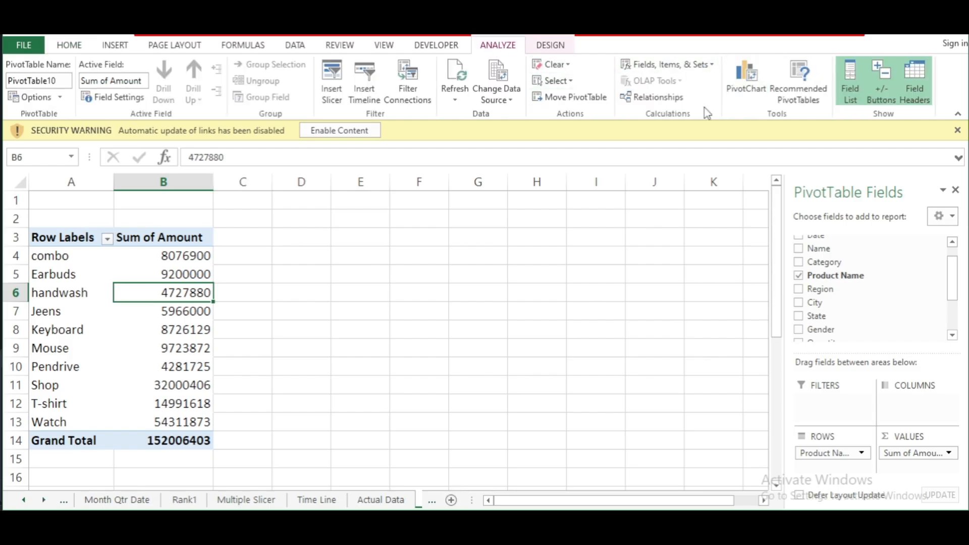
click(744, 93)
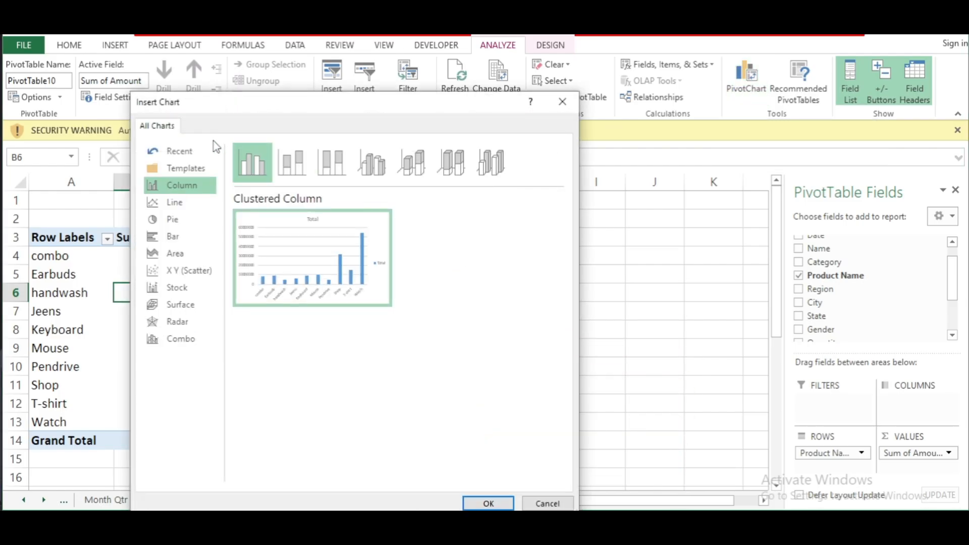
click(180, 158)
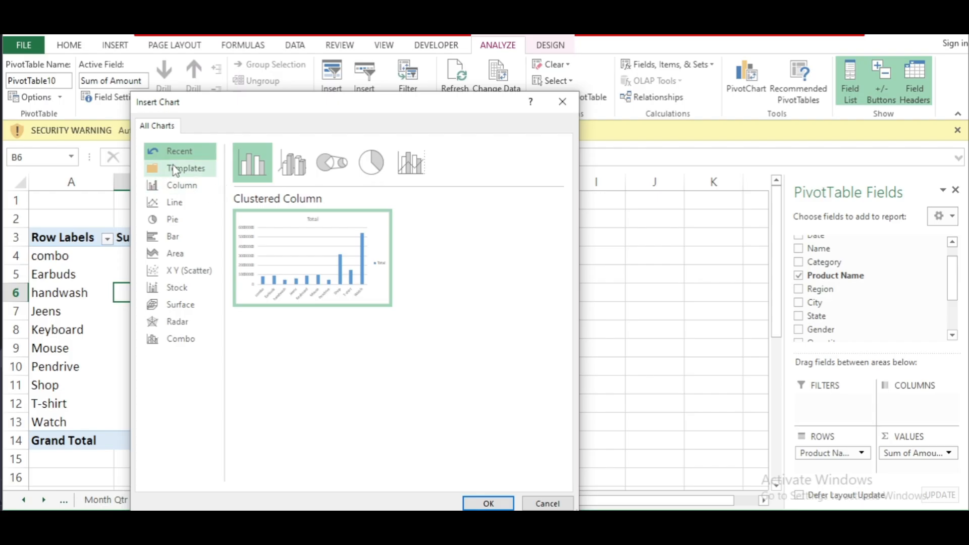
click(184, 189)
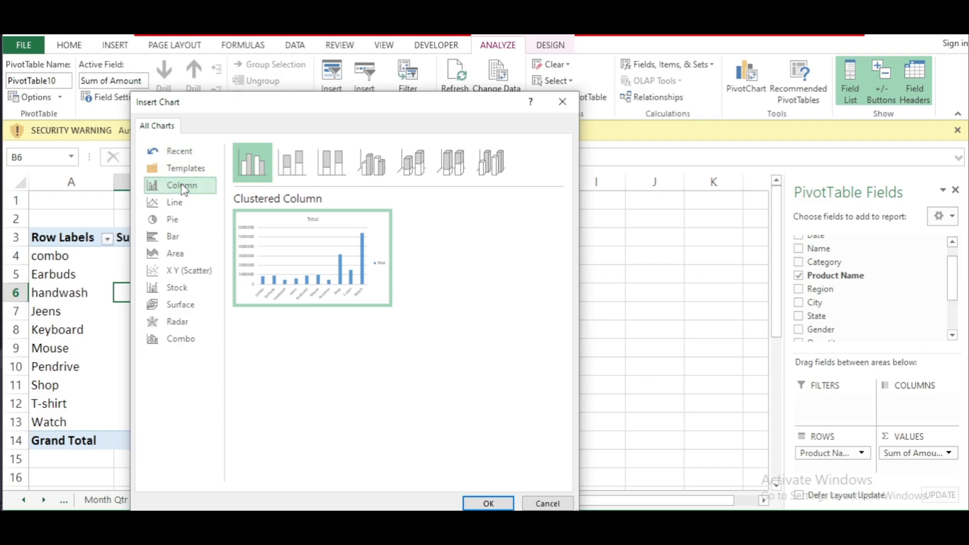
mouse_move(281, 246)
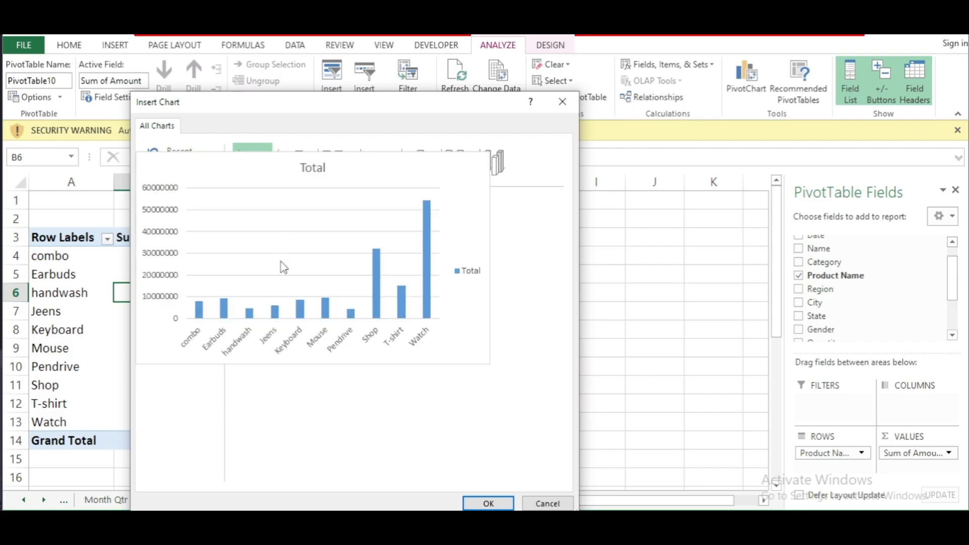
click(487, 503)
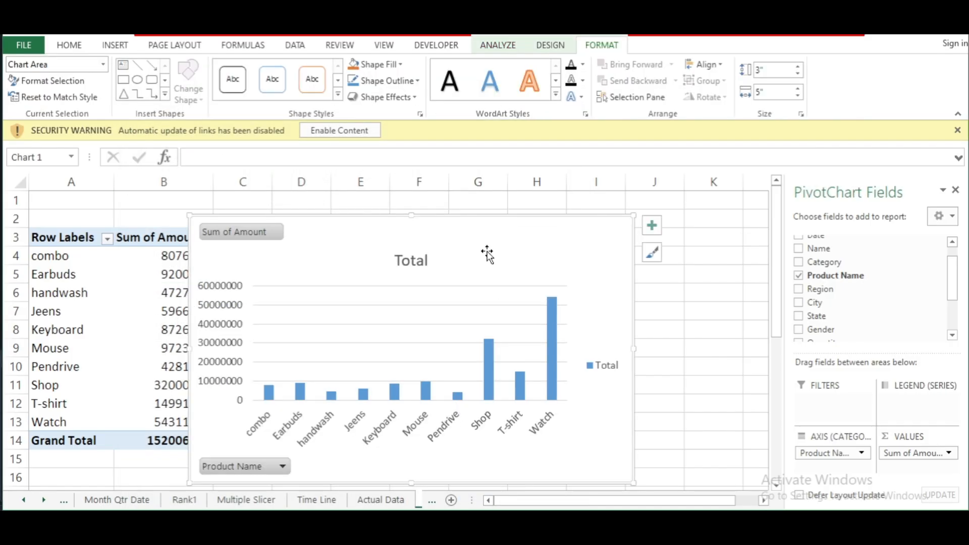
Move the pivot chart beside the pivot table so it no longer covers the Sum of Amount column
drag(486, 252, 543, 223)
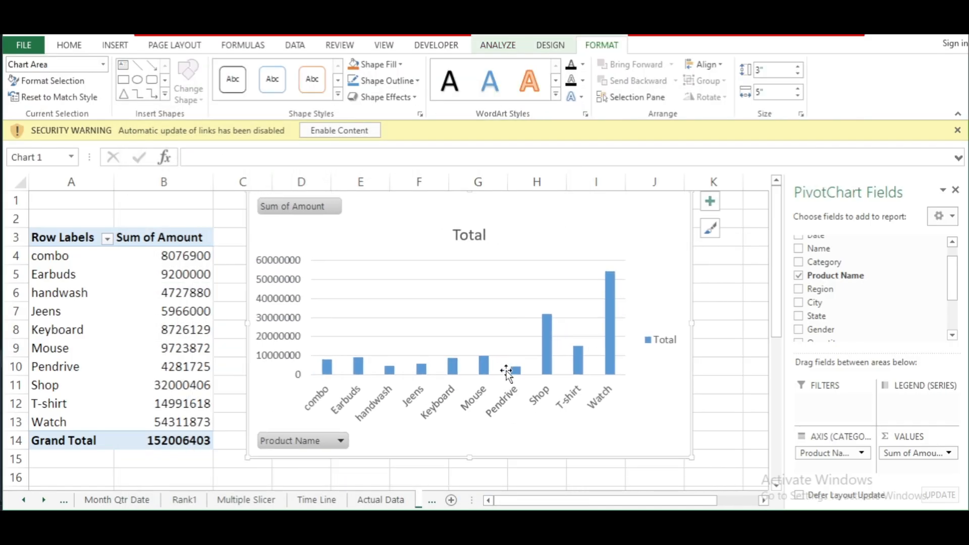
click(746, 408)
click(495, 346)
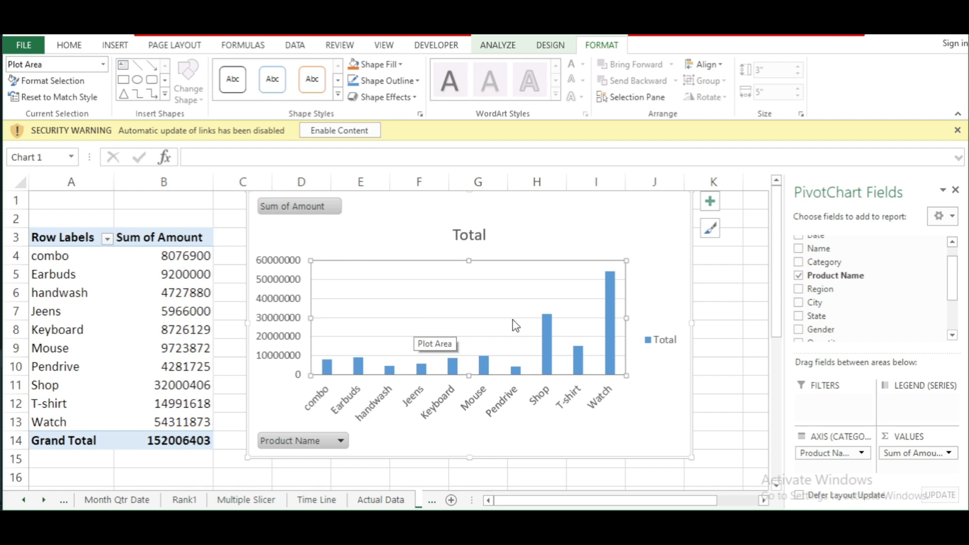
Delete the clustered column pivot chart from the sheet
click(689, 299)
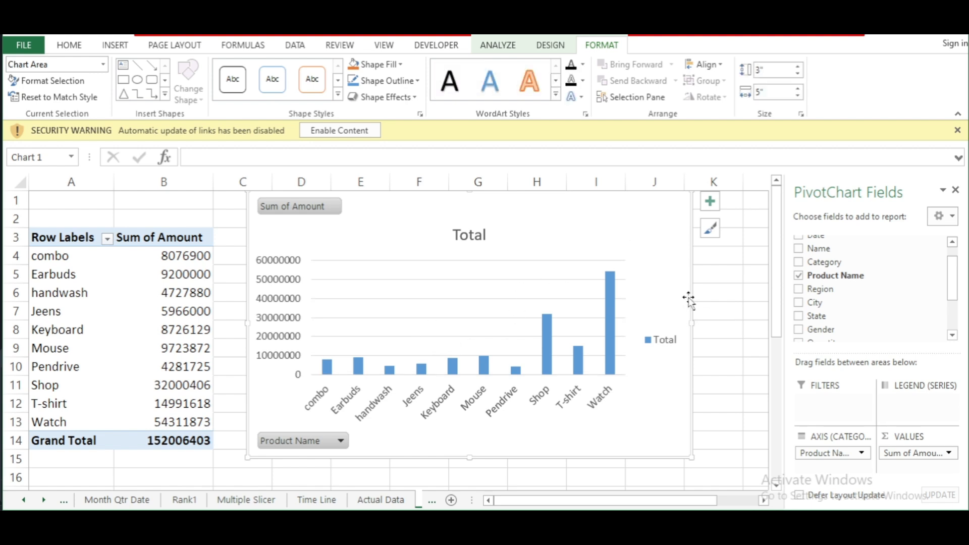
key(Delete)
click(494, 333)
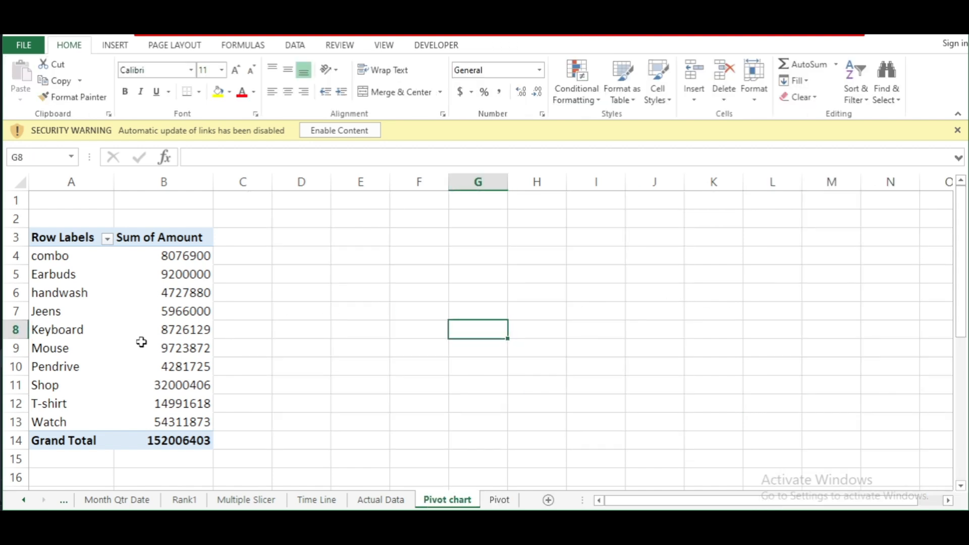
Insert a Clustered Bar pivot chart of Sum of Amount by product and place it beside the pivot table
click(121, 331)
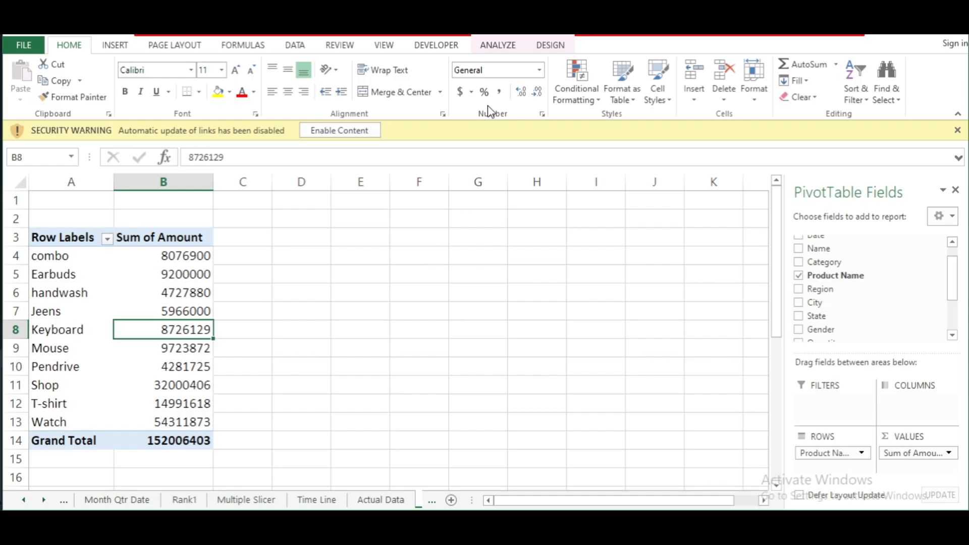
click(495, 46)
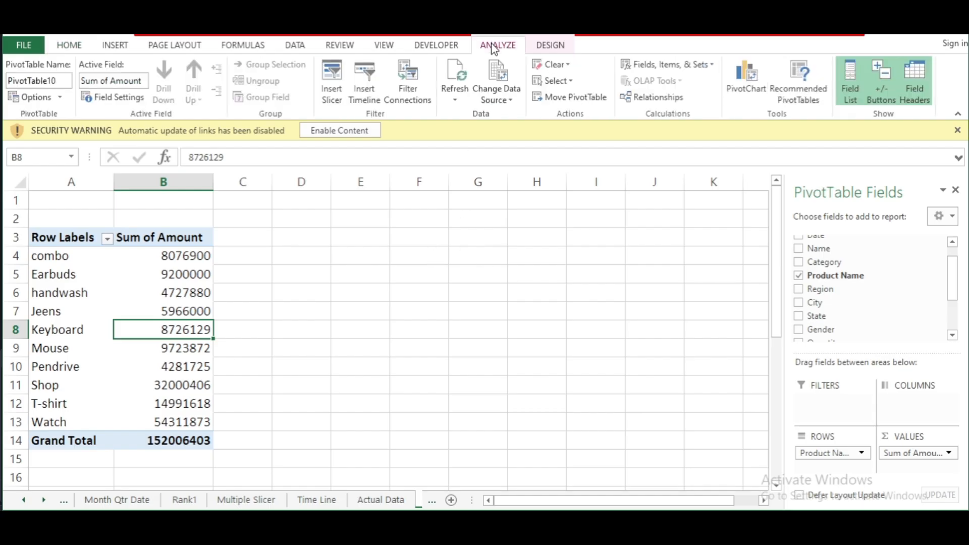
click(754, 93)
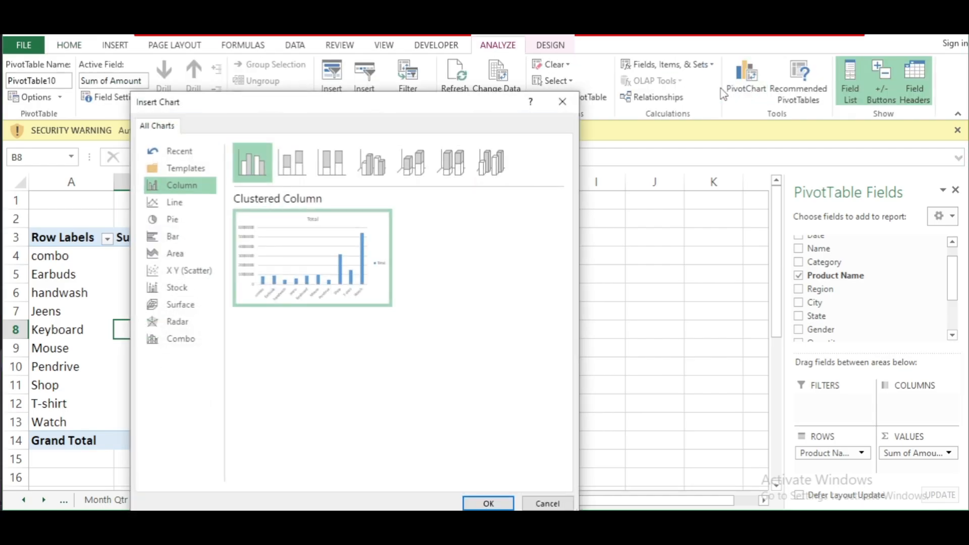
mouse_move(288, 232)
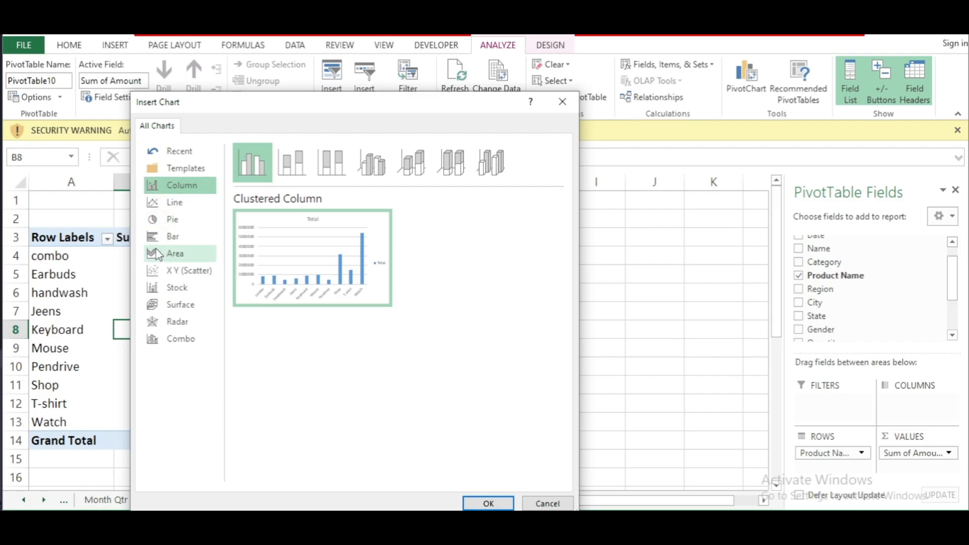
click(174, 239)
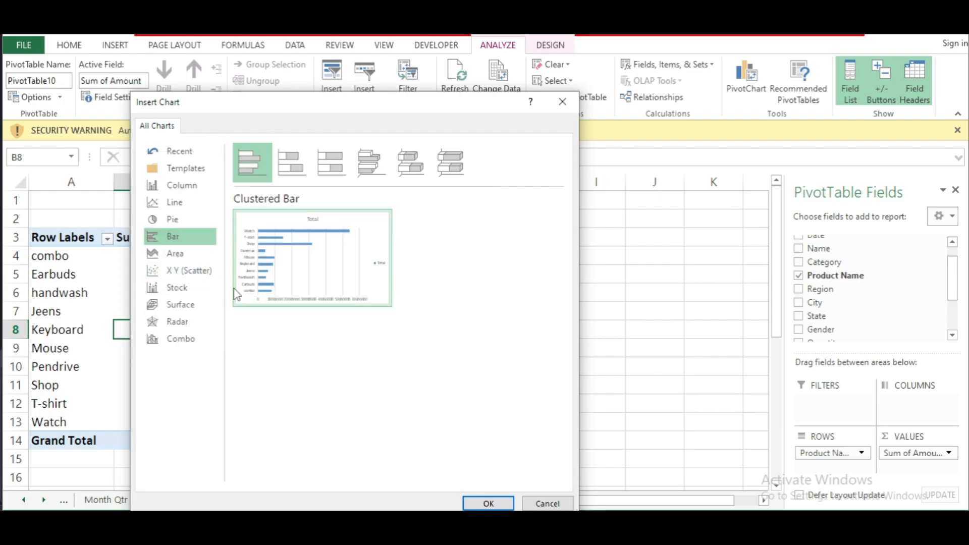
click(488, 504)
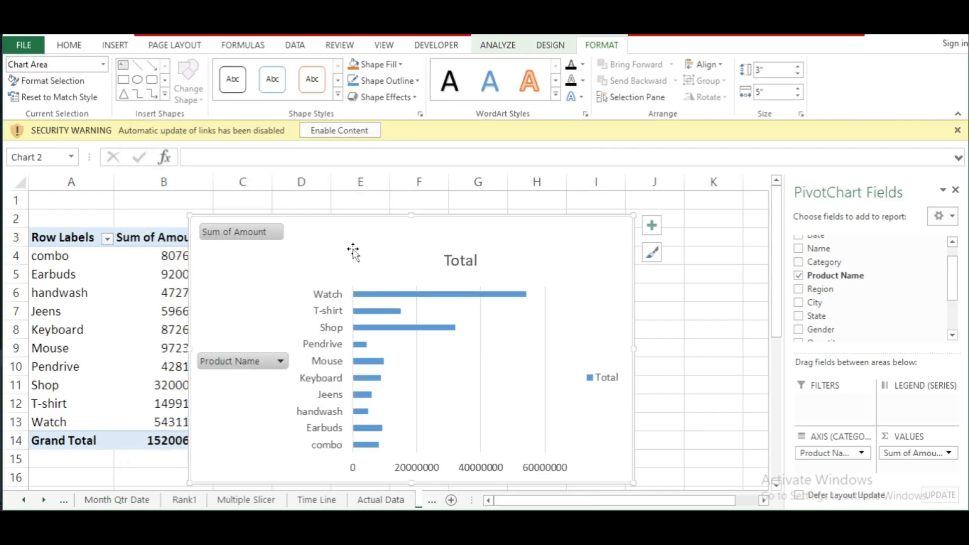
drag(355, 248, 398, 216)
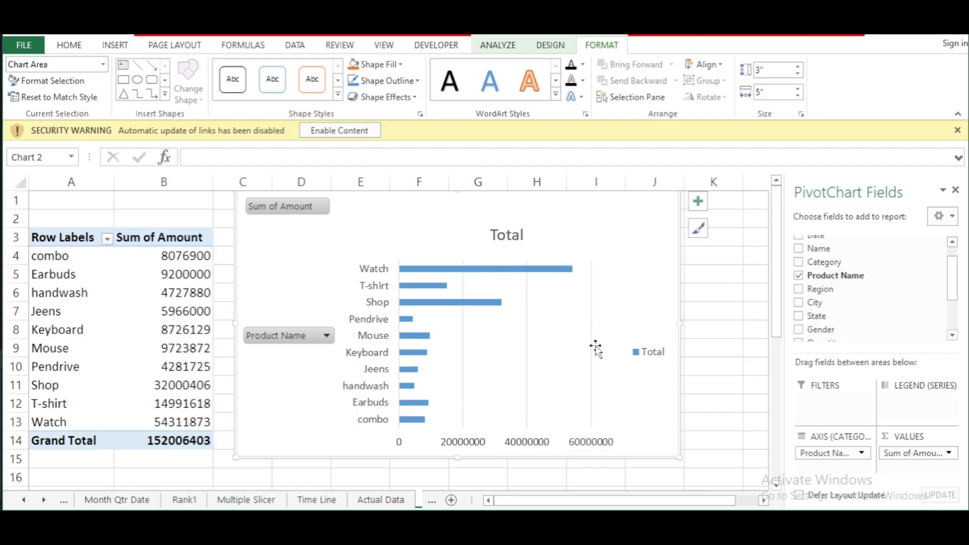
click(720, 328)
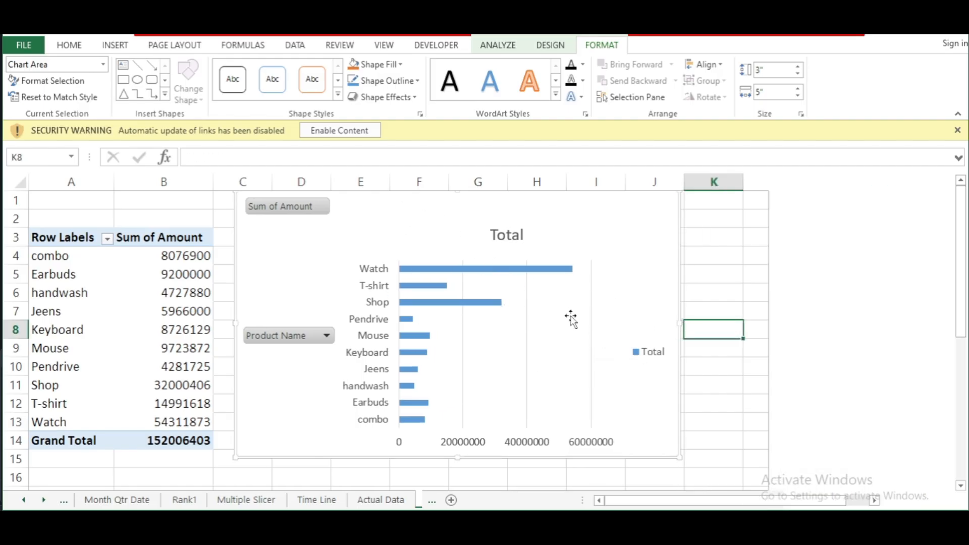
Preview the available chart styles on the bar chart, including Style 12, without applying one
click(557, 312)
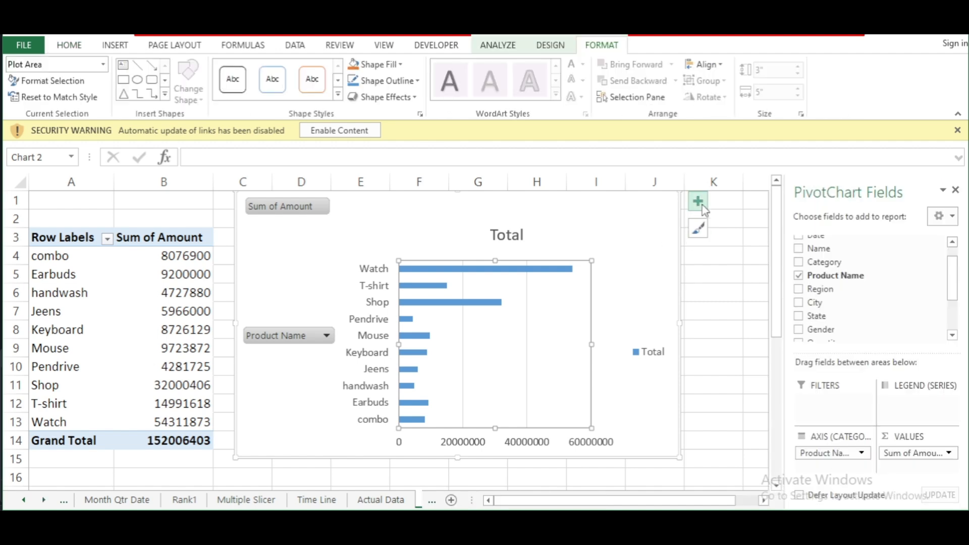
click(698, 240)
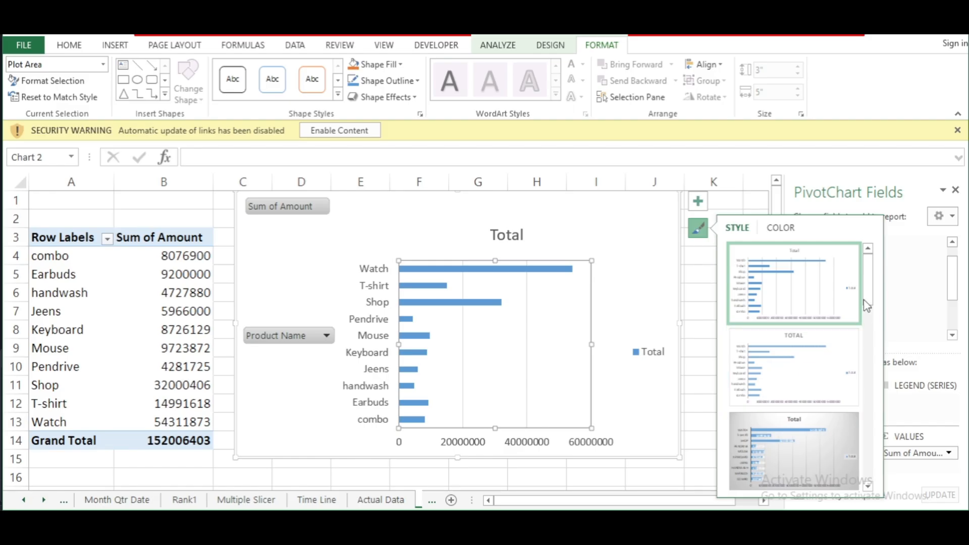
drag(866, 303, 877, 391)
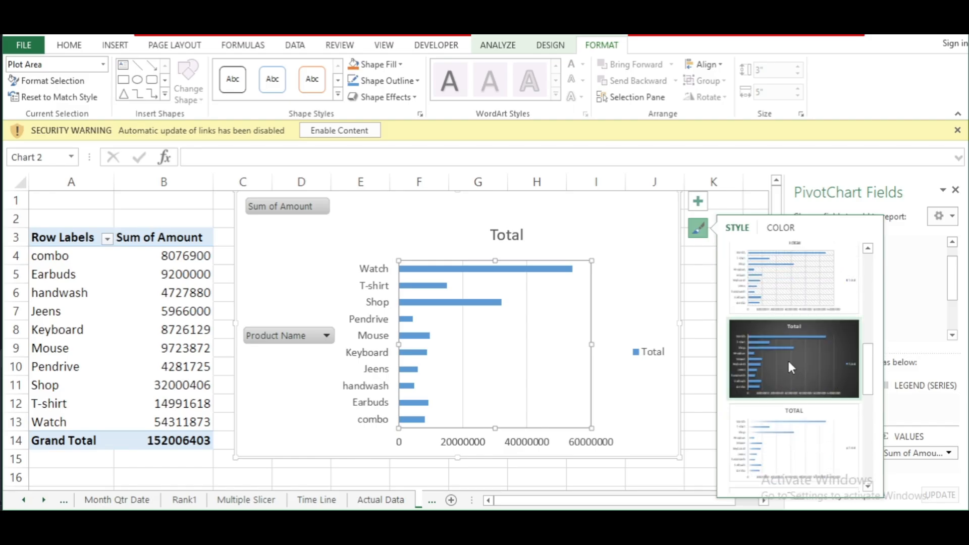
scroll(794, 369, down, 1)
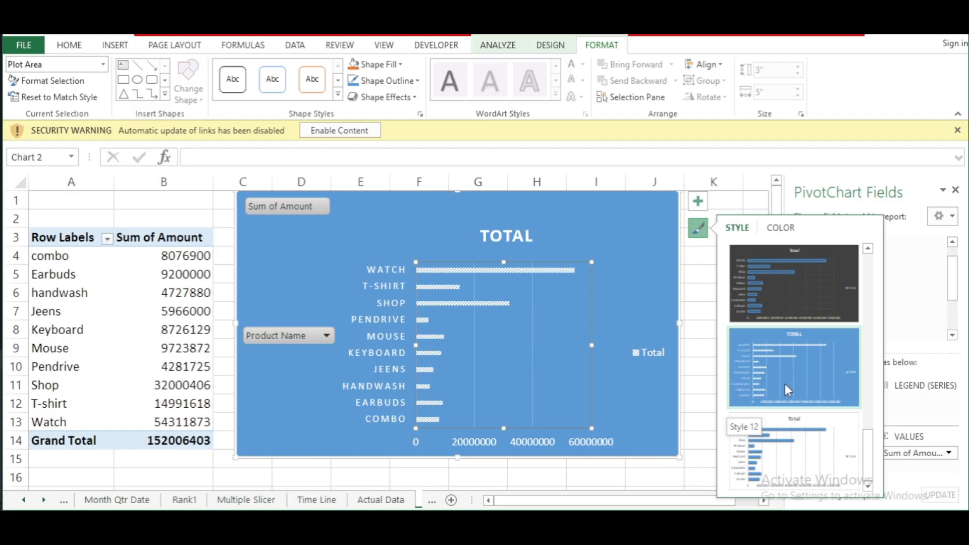
scroll(785, 383, up, 5)
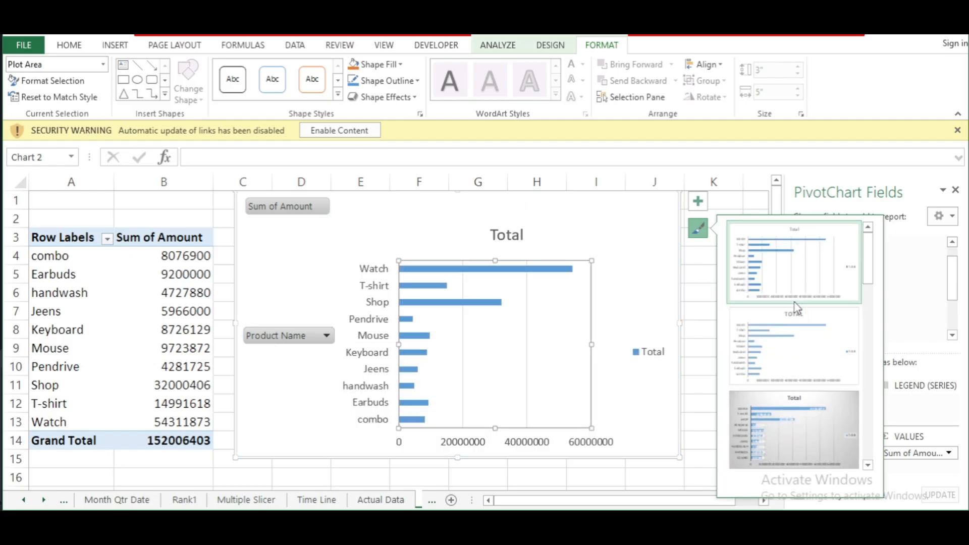
Recolour the bar chart with the monochromatic orange palette that runs from light to dark
click(783, 228)
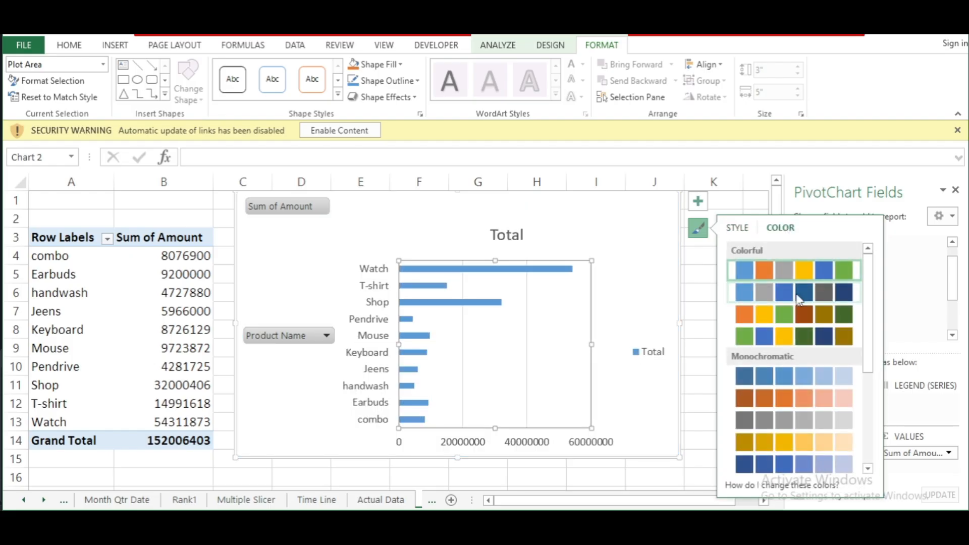
click(804, 321)
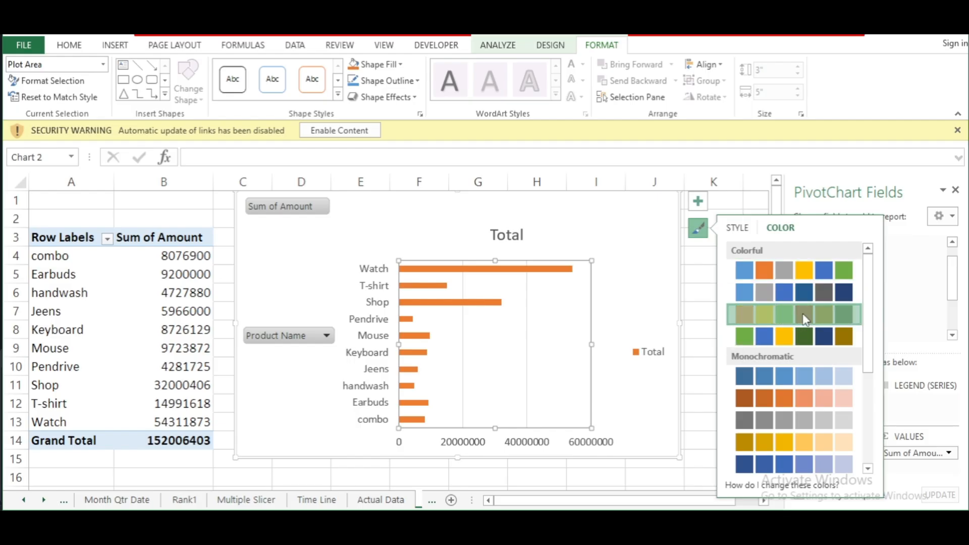
click(818, 340)
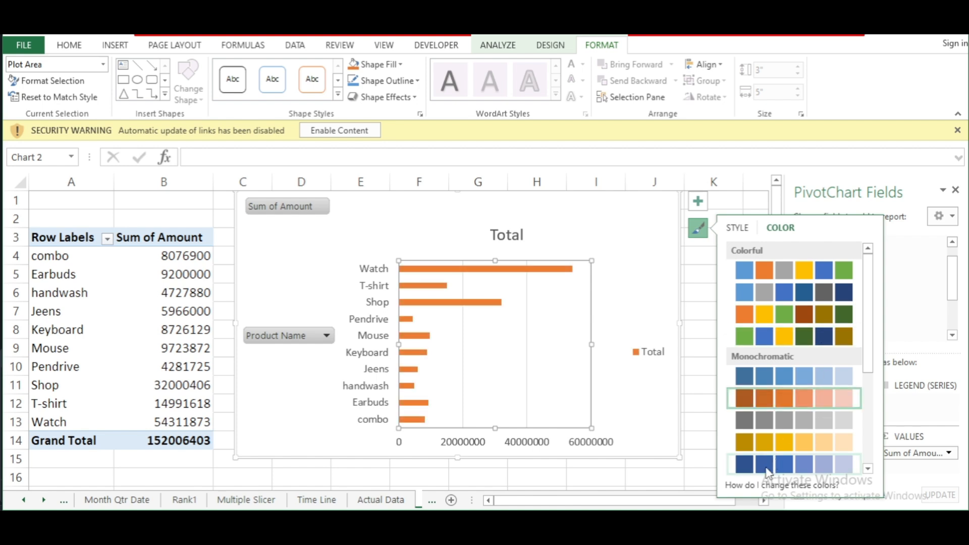
click(824, 463)
scroll(835, 404, down, 3)
scroll(835, 404, down, 1)
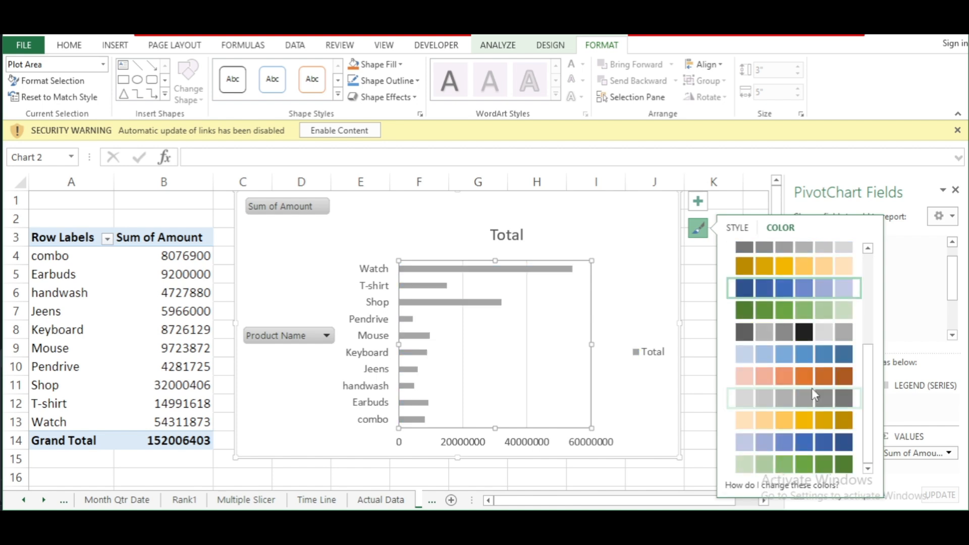
click(807, 376)
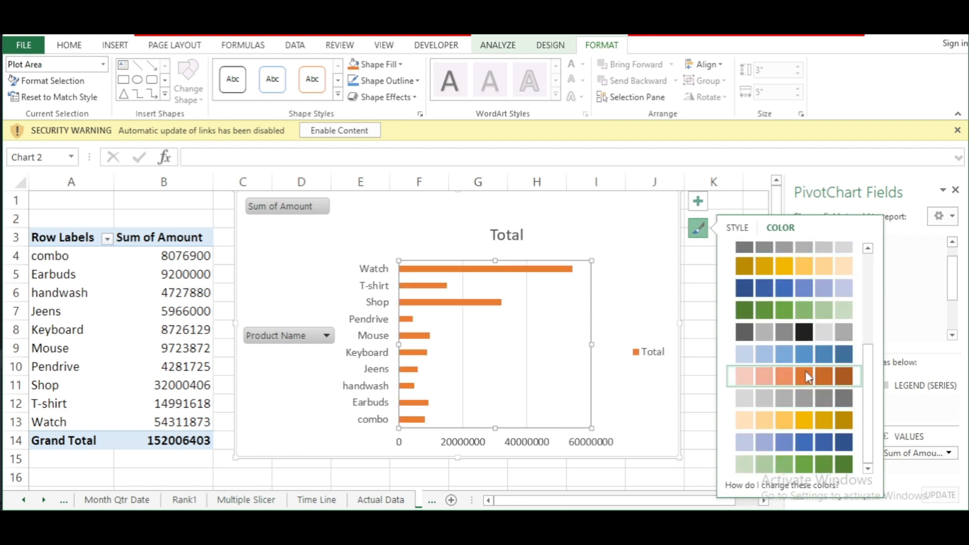
click(697, 273)
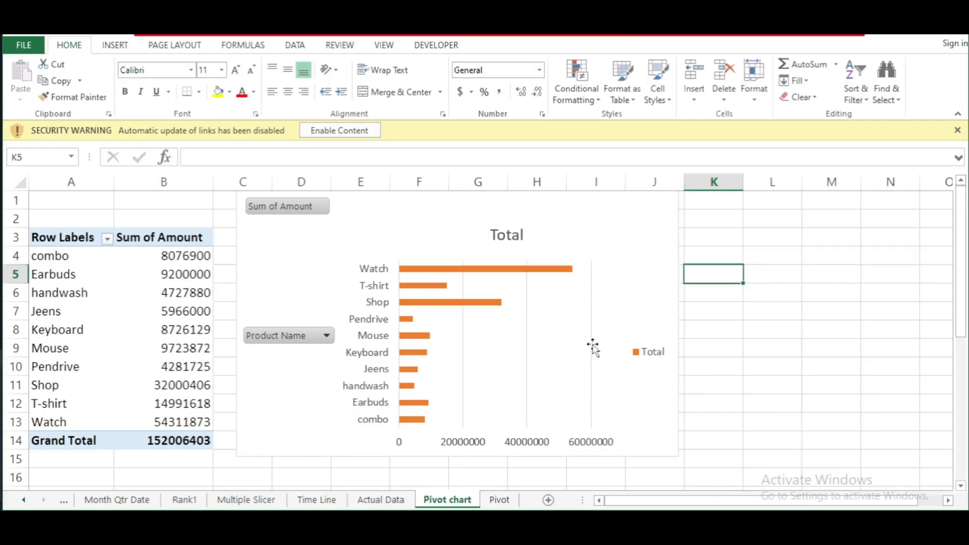
Hide the bar chart's axes and show them again
click(592, 347)
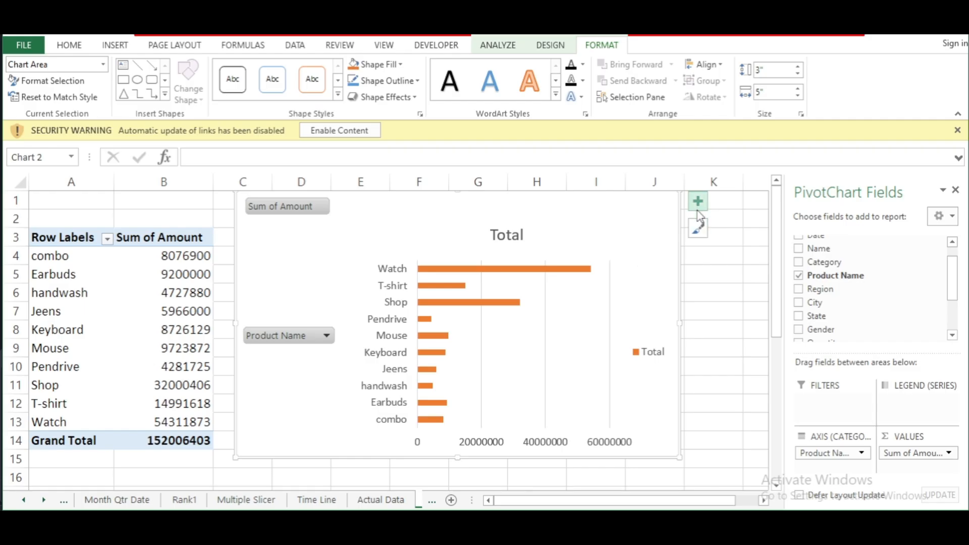
click(696, 210)
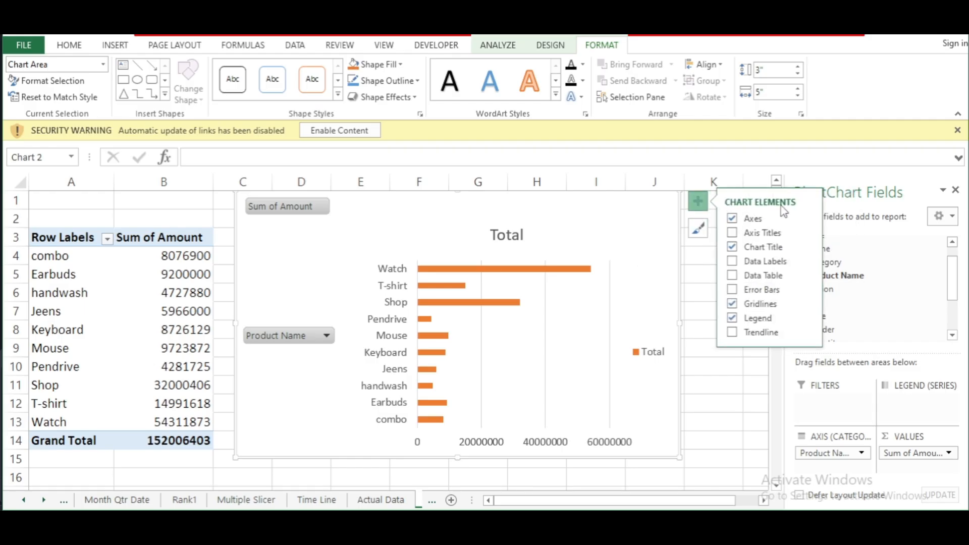
click(731, 218)
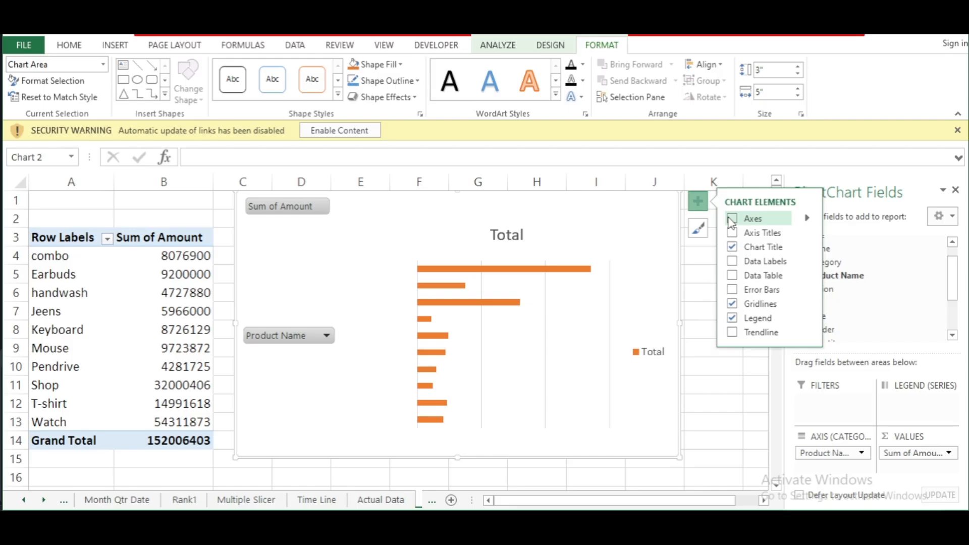
click(732, 219)
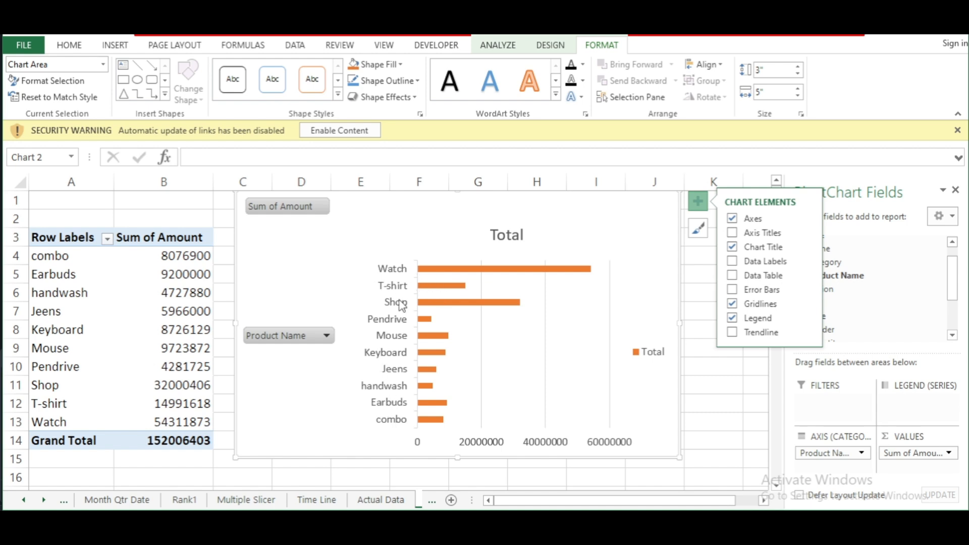
click(731, 219)
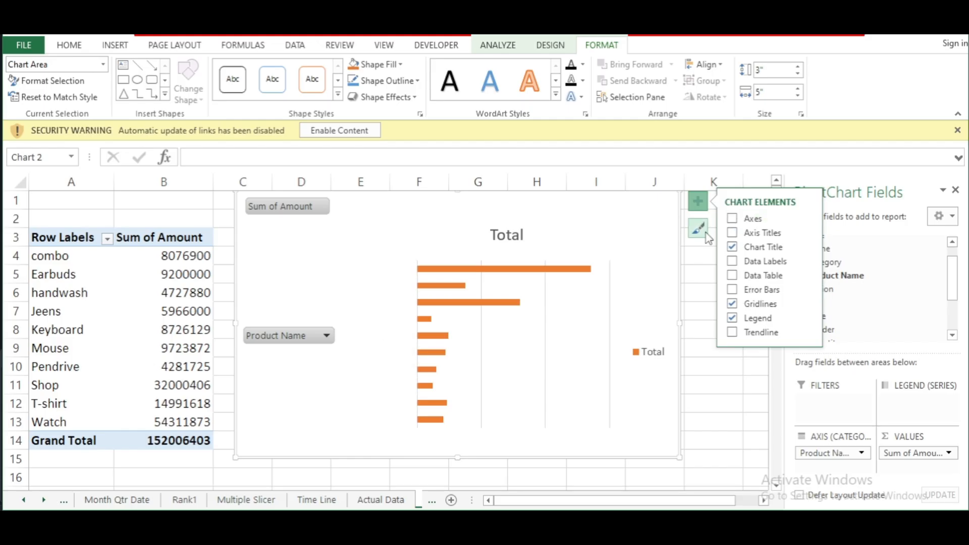
click(732, 219)
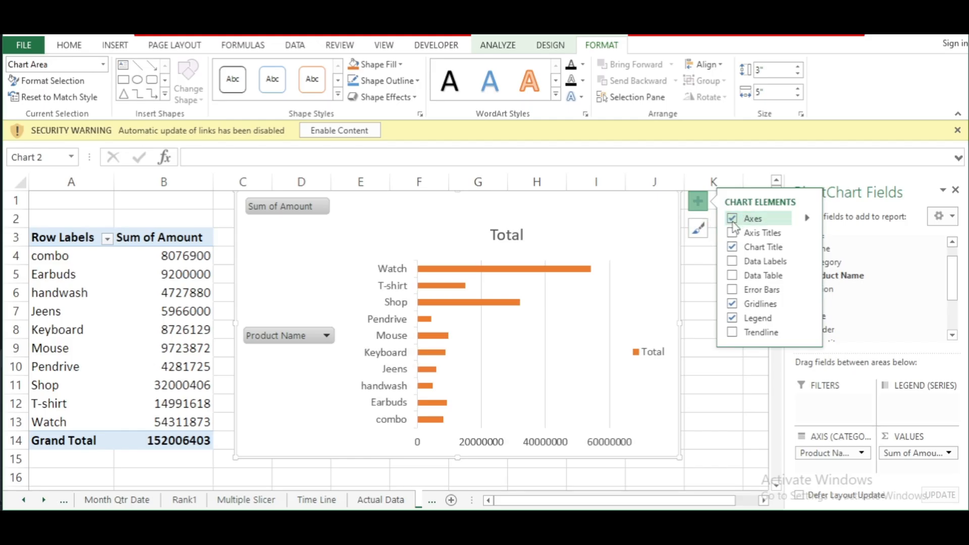
Try out axis titles on the bar chart, moving the horizontal one into the plot area, and remove them again
click(732, 233)
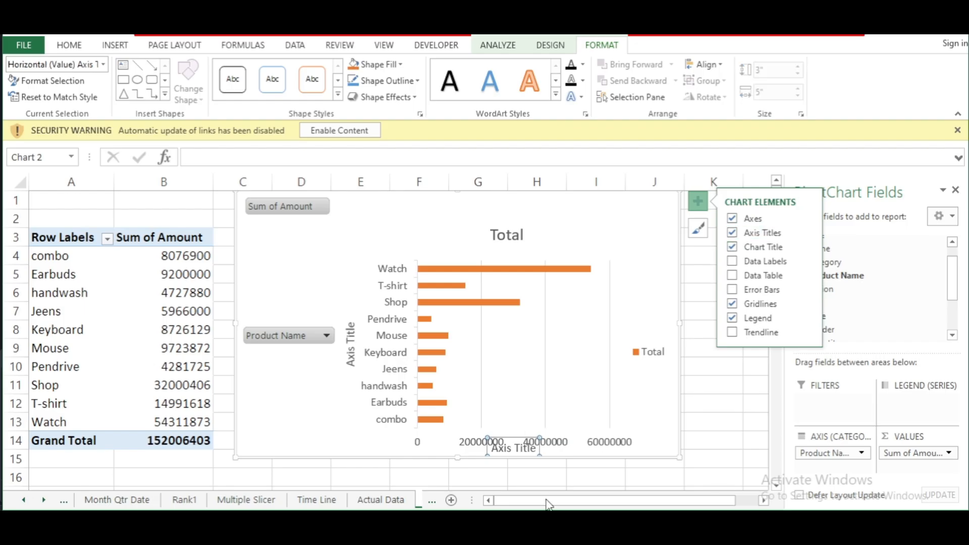
drag(505, 438, 527, 353)
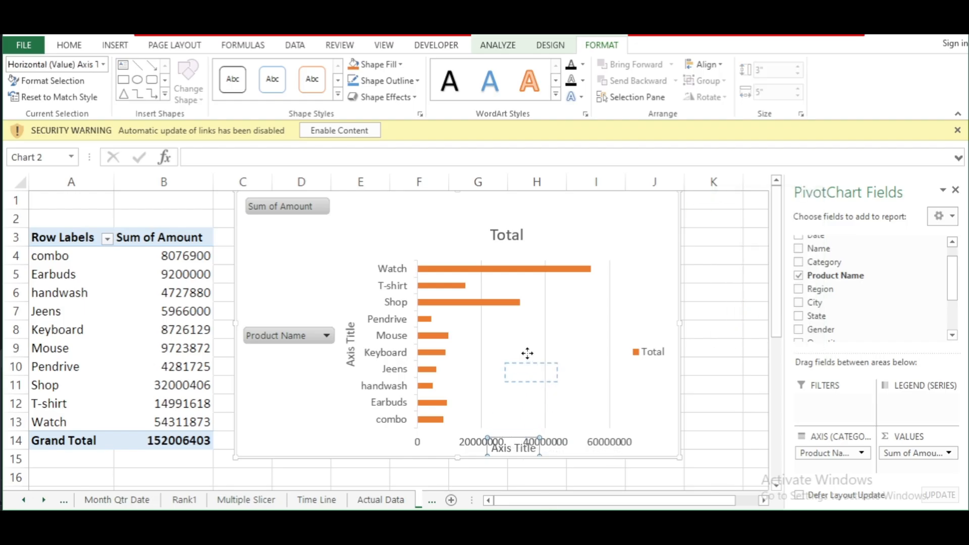
drag(541, 320, 541, 320)
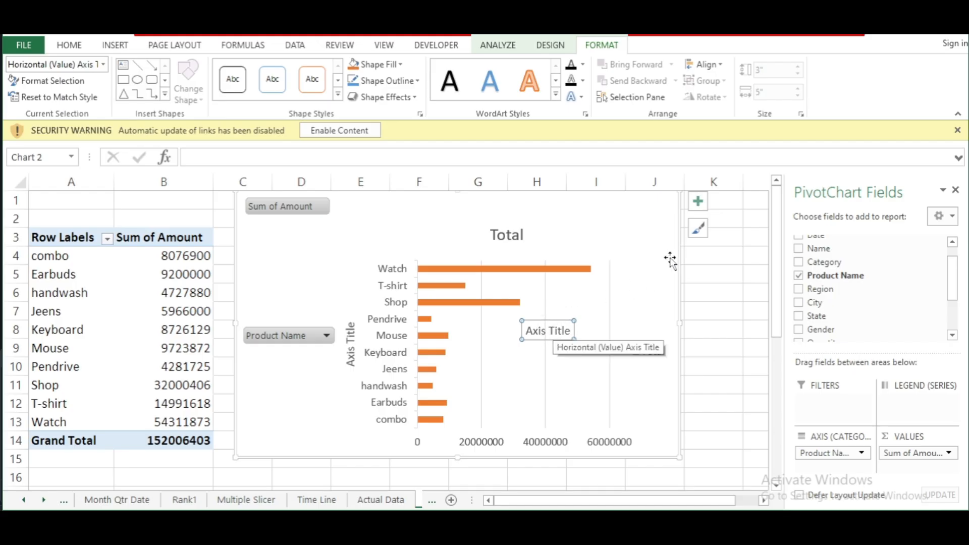
key(Delete)
click(698, 201)
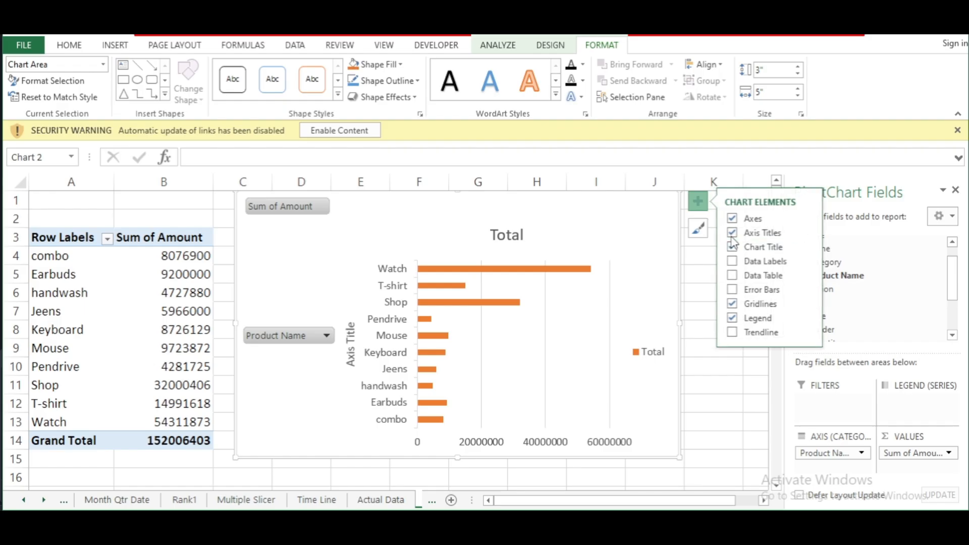
click(731, 233)
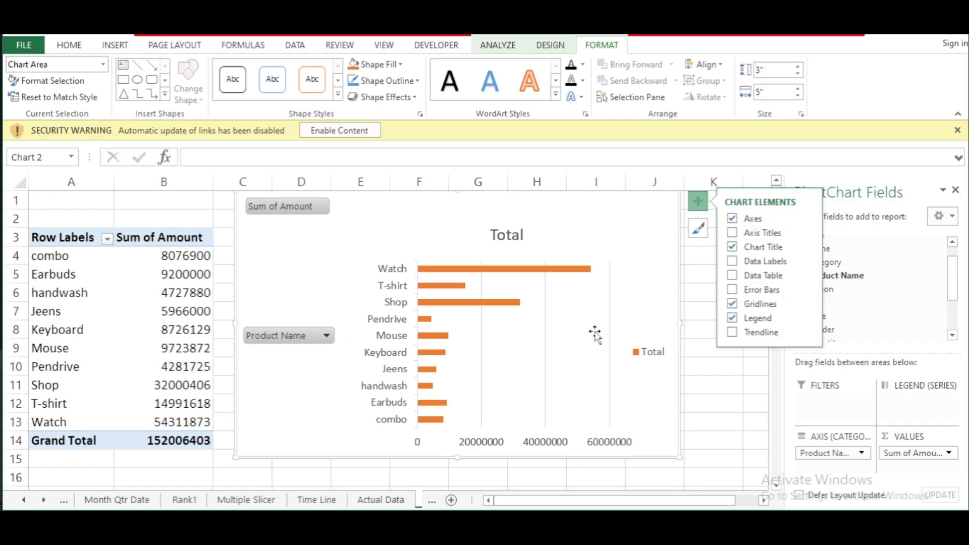
Remove the chart title from the bar chart
click(732, 247)
click(731, 248)
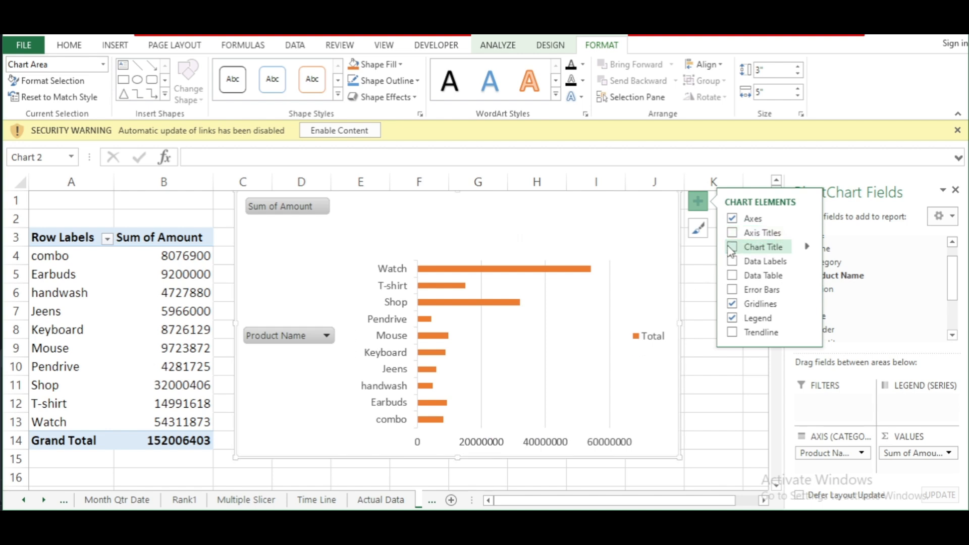
scroll(576, 348, down, 2)
scroll(576, 350, up, 2)
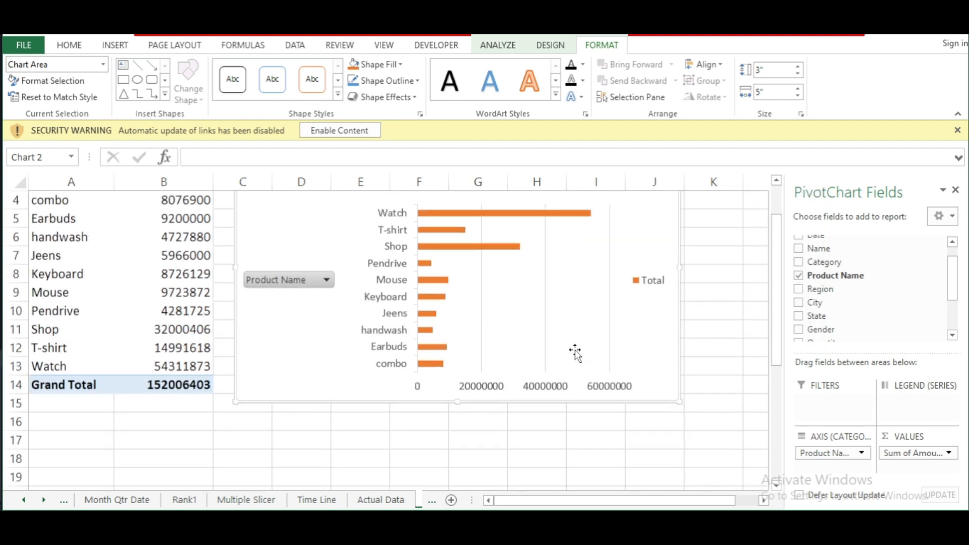
Add data labels and a data table to the bar chart
click(697, 201)
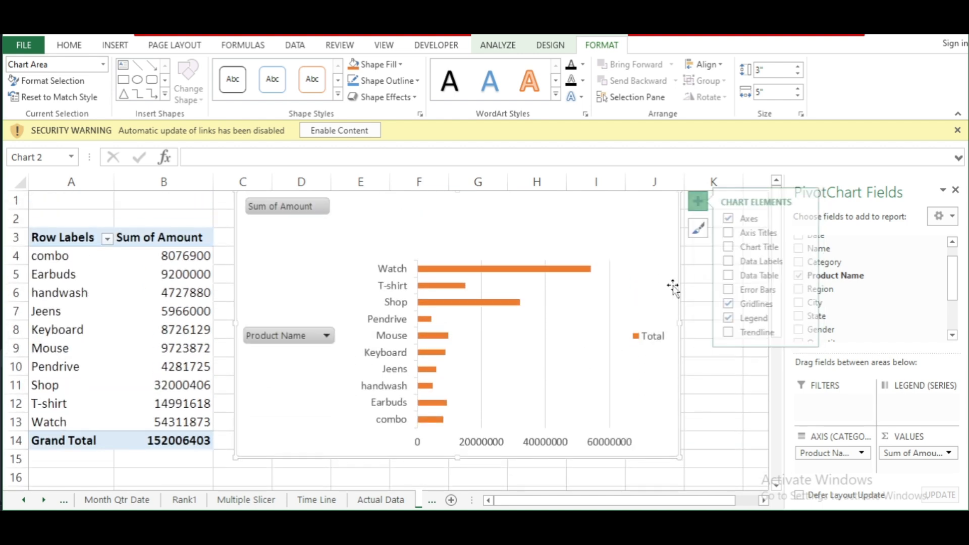
click(732, 261)
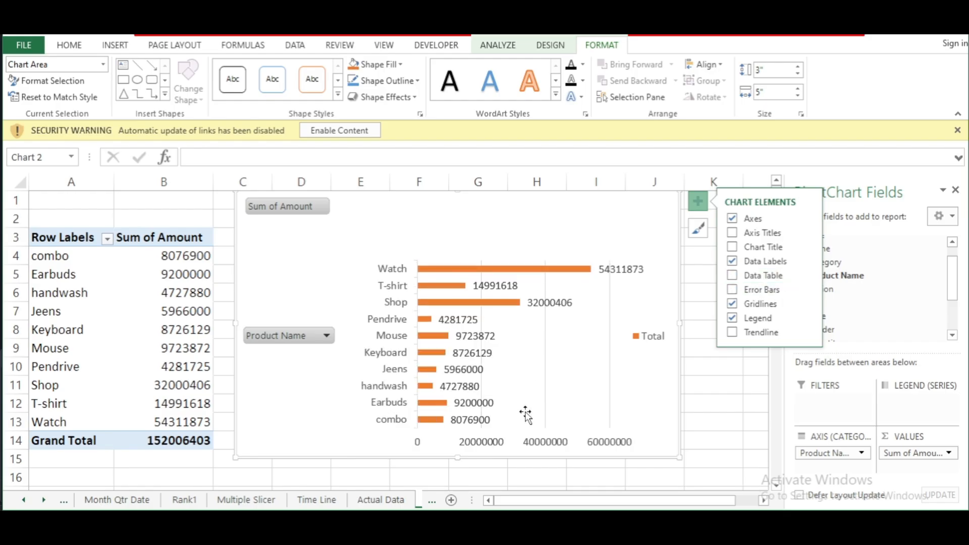
click(731, 276)
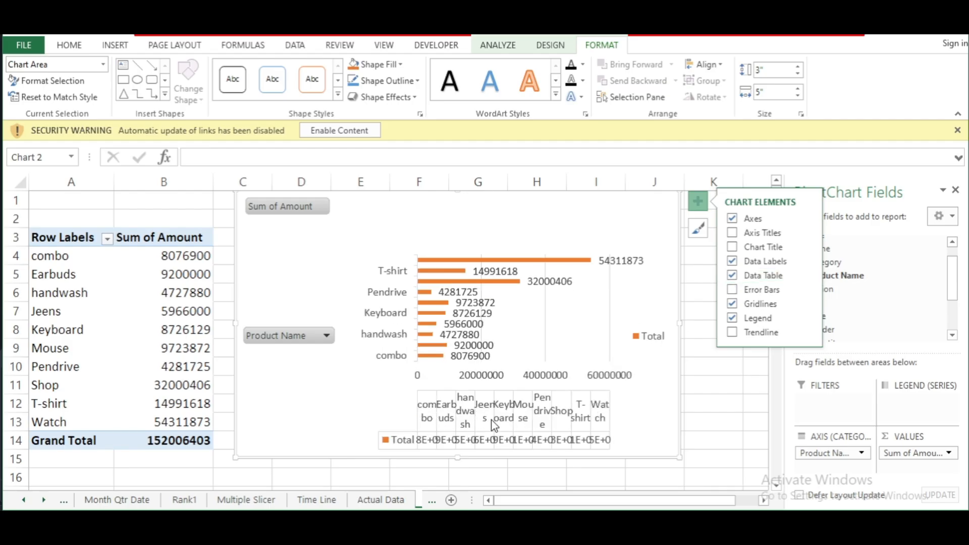
Remove the data table from the bar chart, and try out error bars before removing them again
click(733, 277)
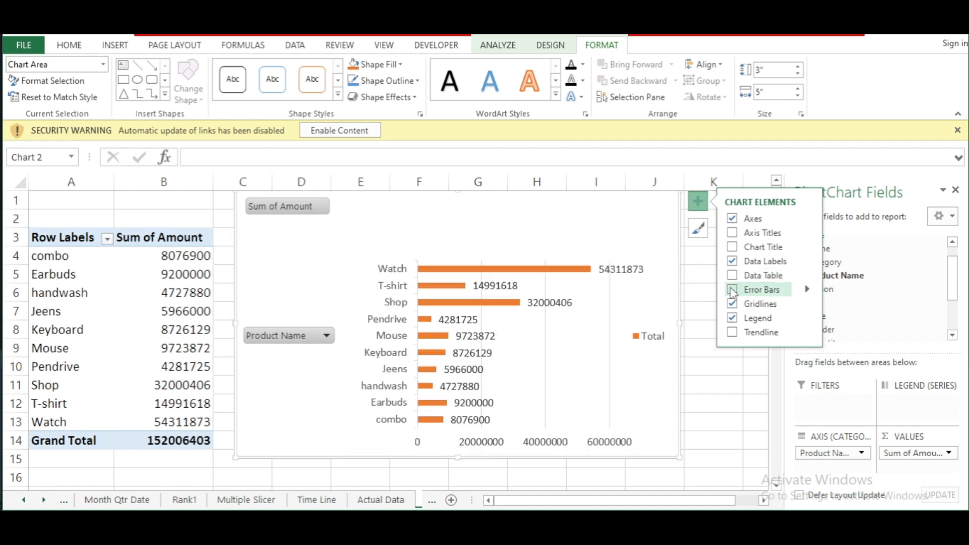
click(732, 291)
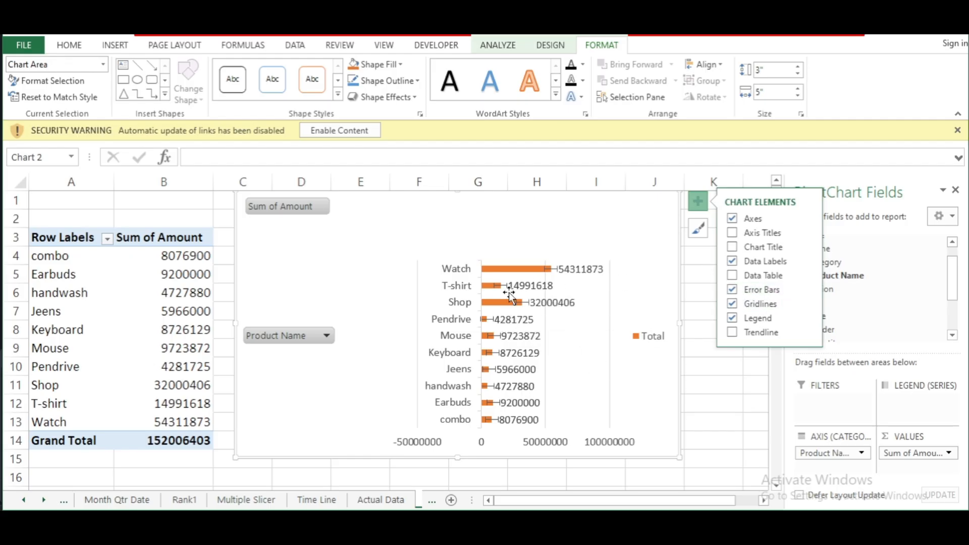
click(732, 294)
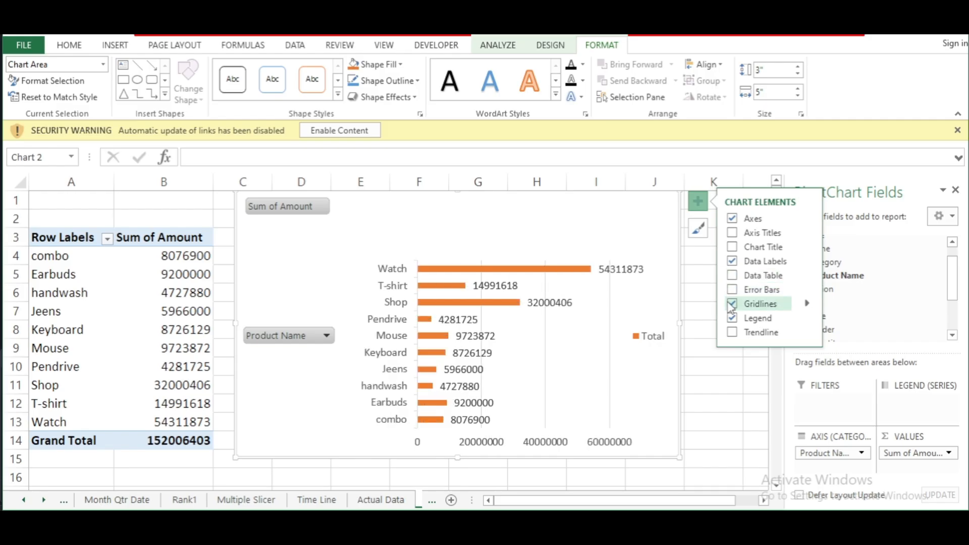
Hide and restore the bar chart's gridlines, and do the same with its legend
click(732, 304)
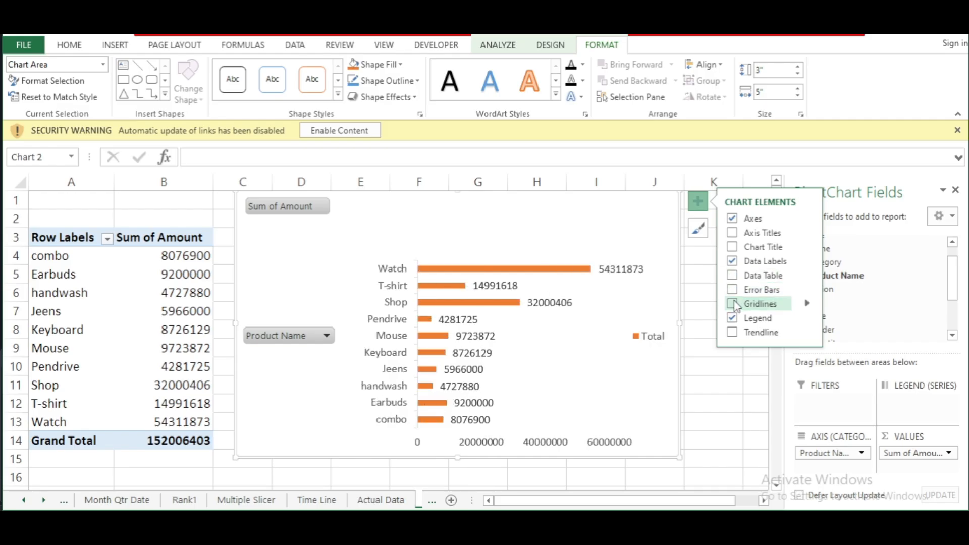
click(732, 304)
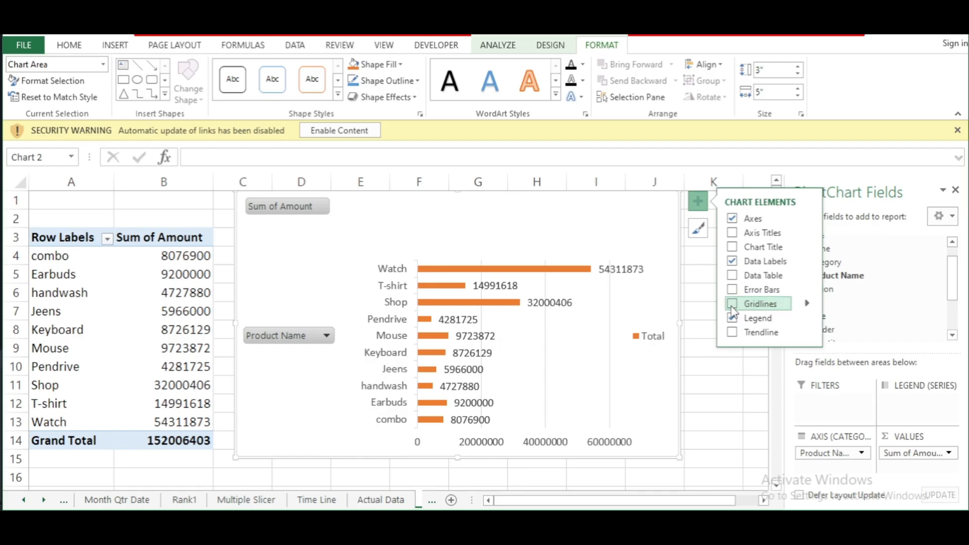
click(732, 304)
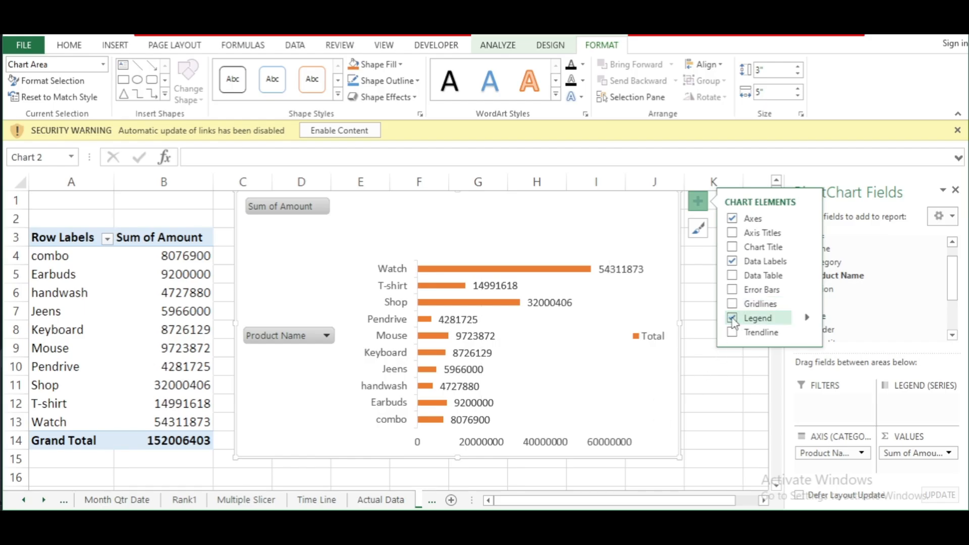
click(732, 305)
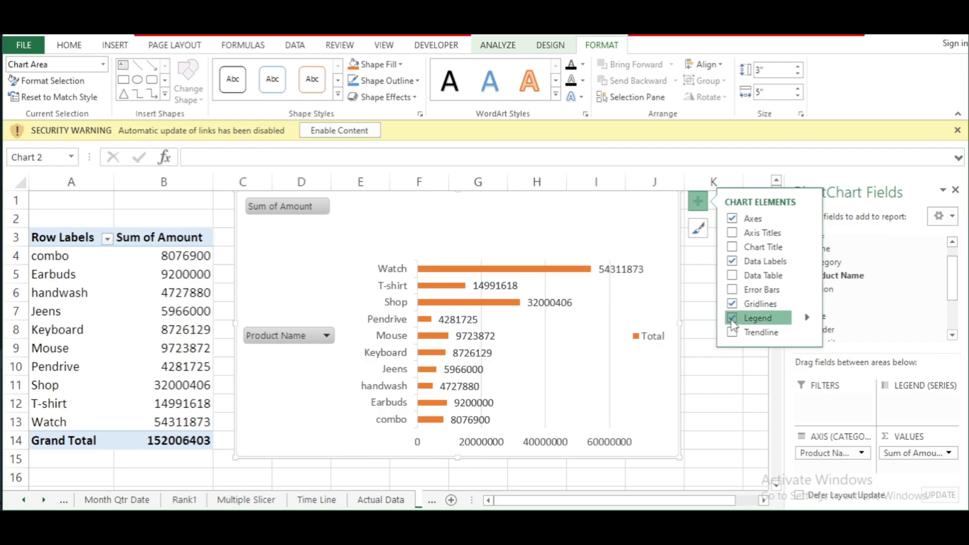
click(732, 318)
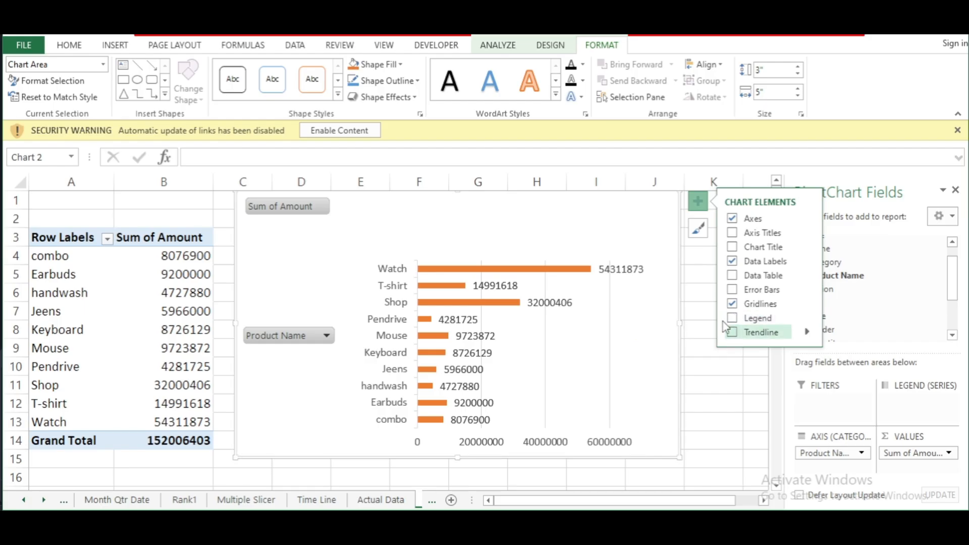
click(732, 318)
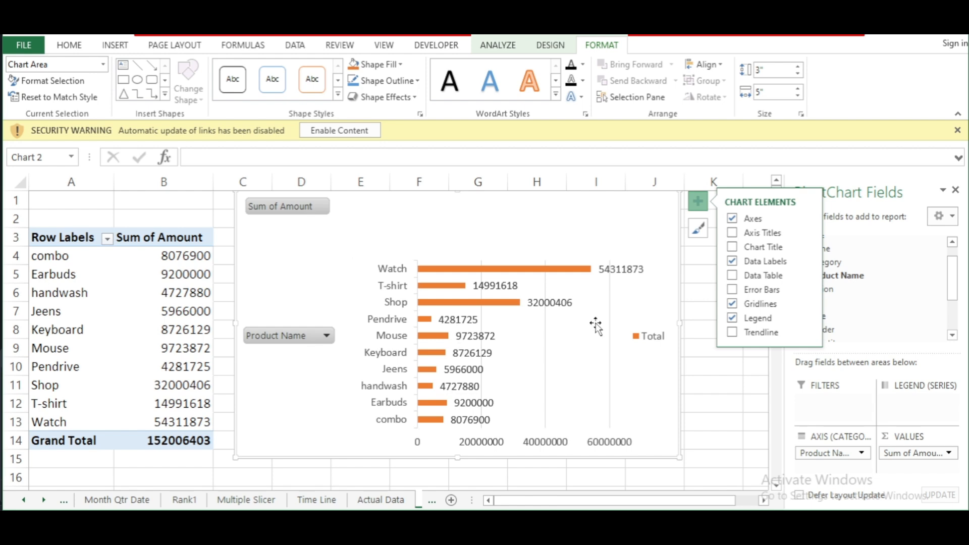
Try out a linear trendline on the bar chart and remove it again
click(733, 334)
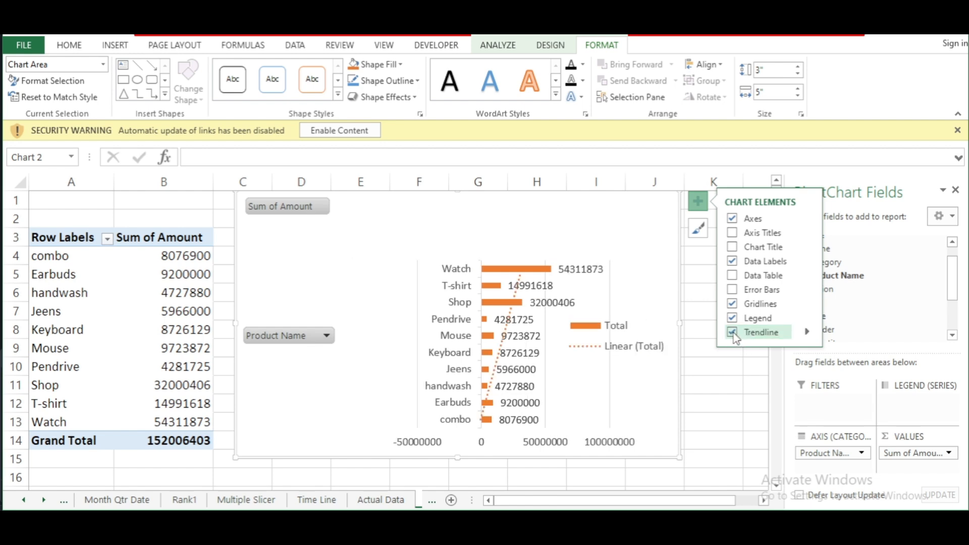
click(733, 333)
click(733, 333)
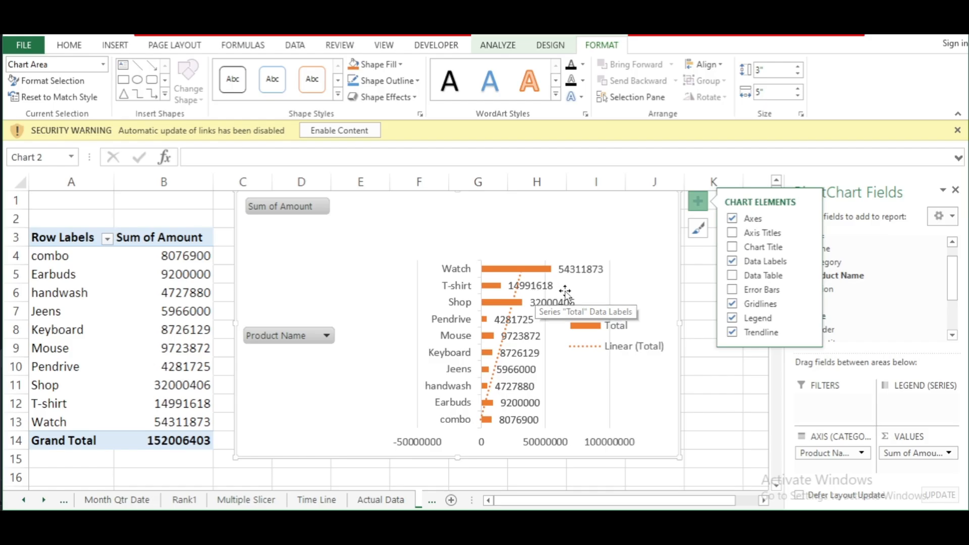
click(732, 333)
click(727, 386)
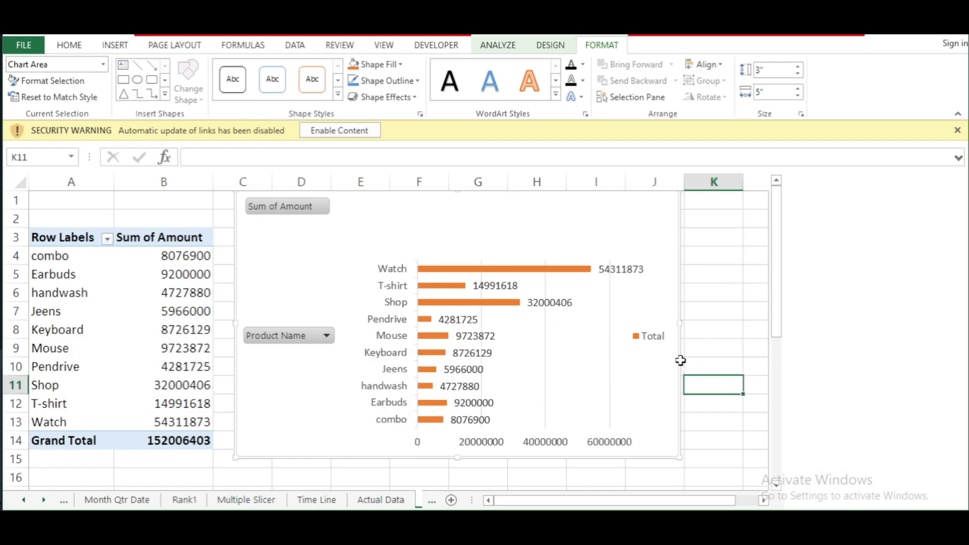
Apply the last chart style in the gallery to the bar chart, with a title and shaded, shadowed bars
click(605, 255)
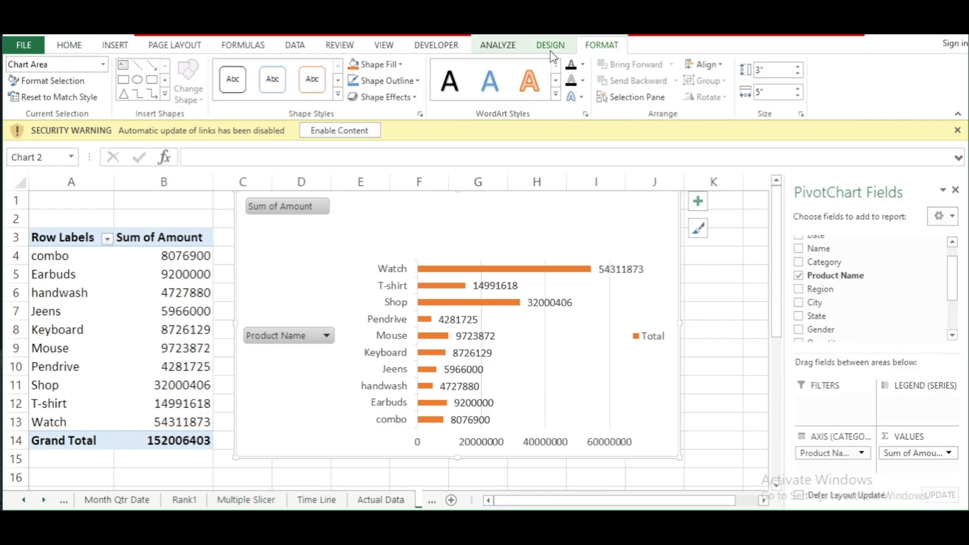
click(550, 51)
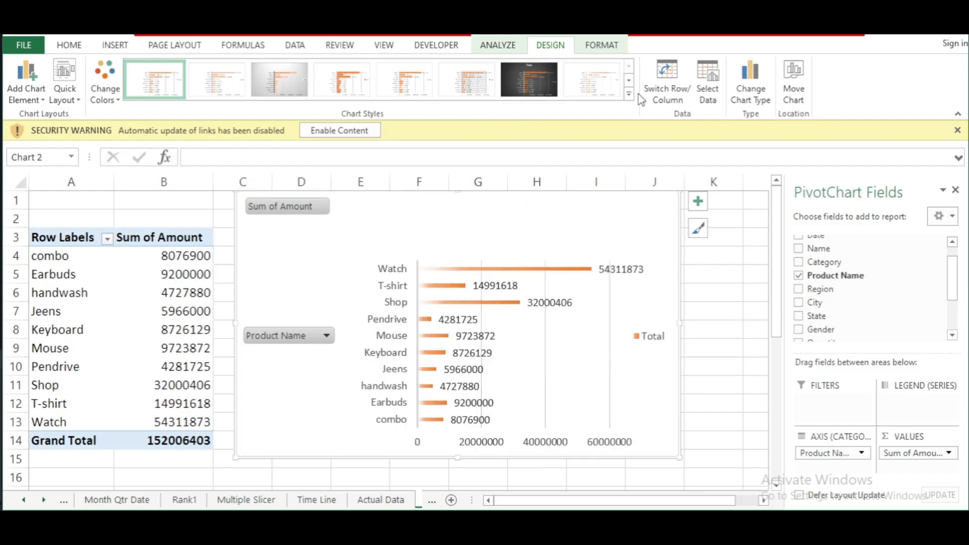
click(628, 94)
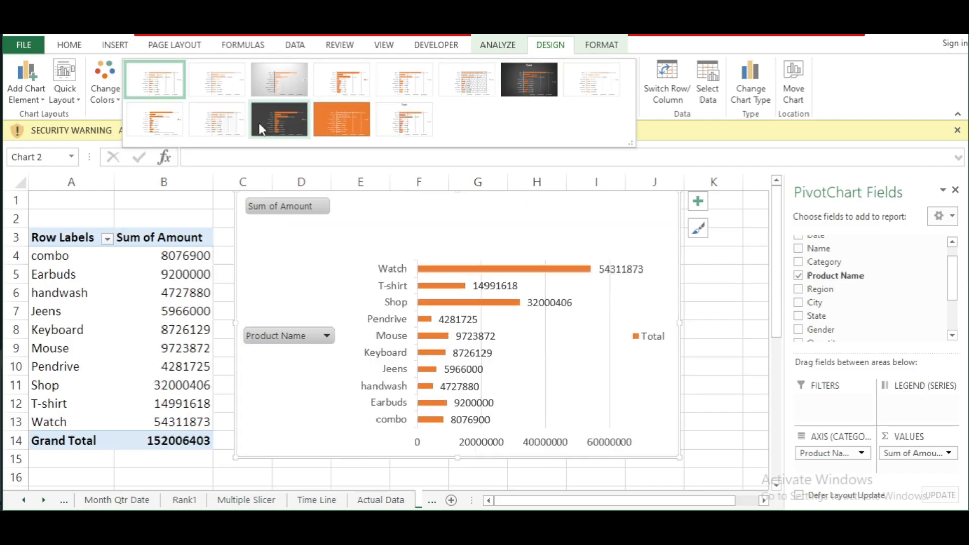
click(217, 121)
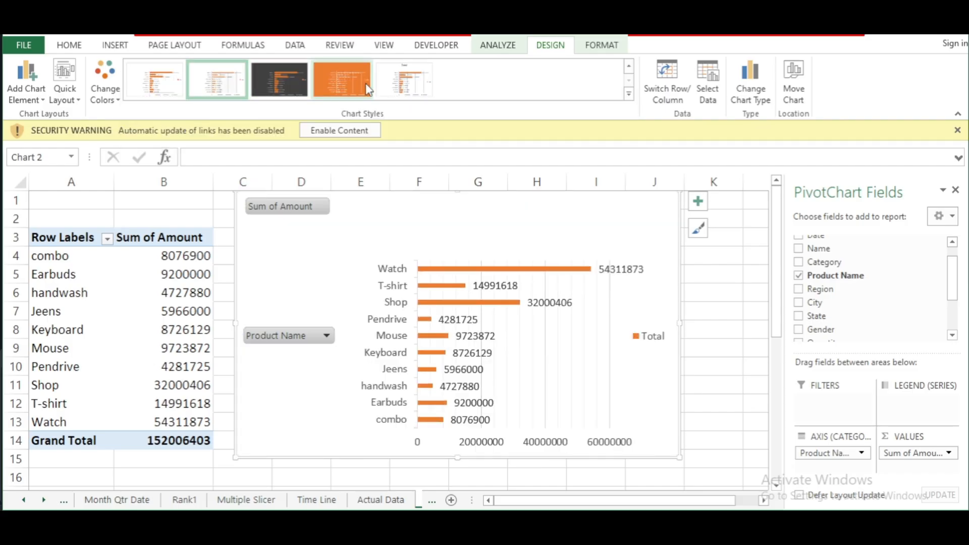
click(414, 87)
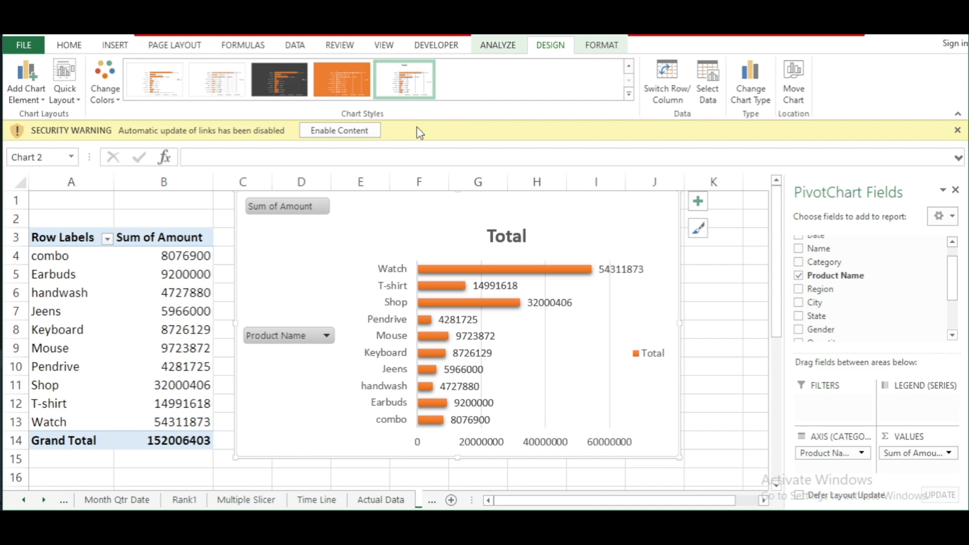
click(717, 333)
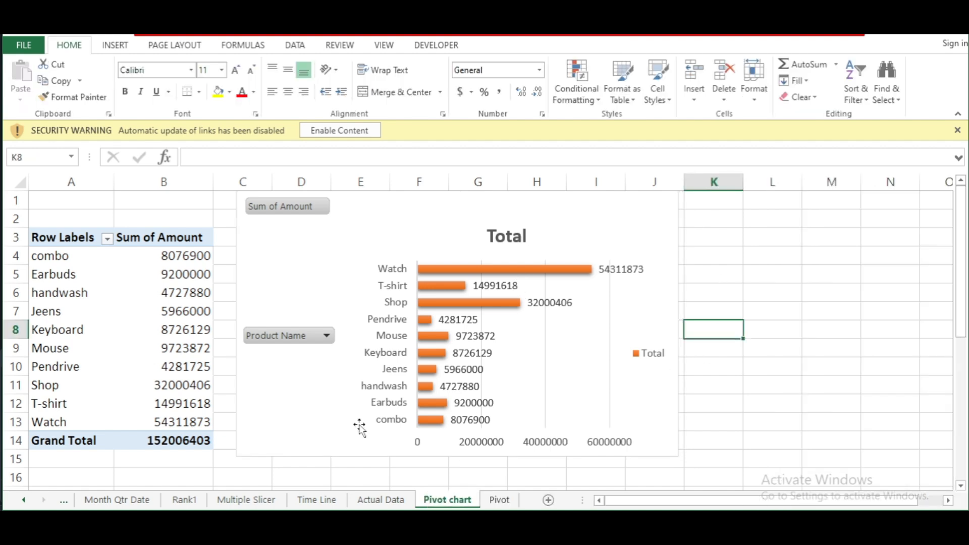
click(764, 369)
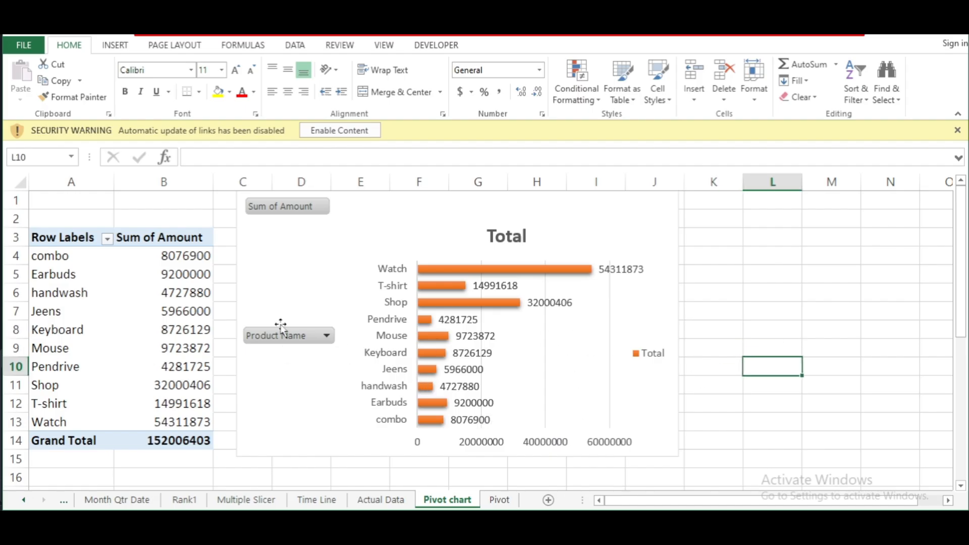
click(494, 368)
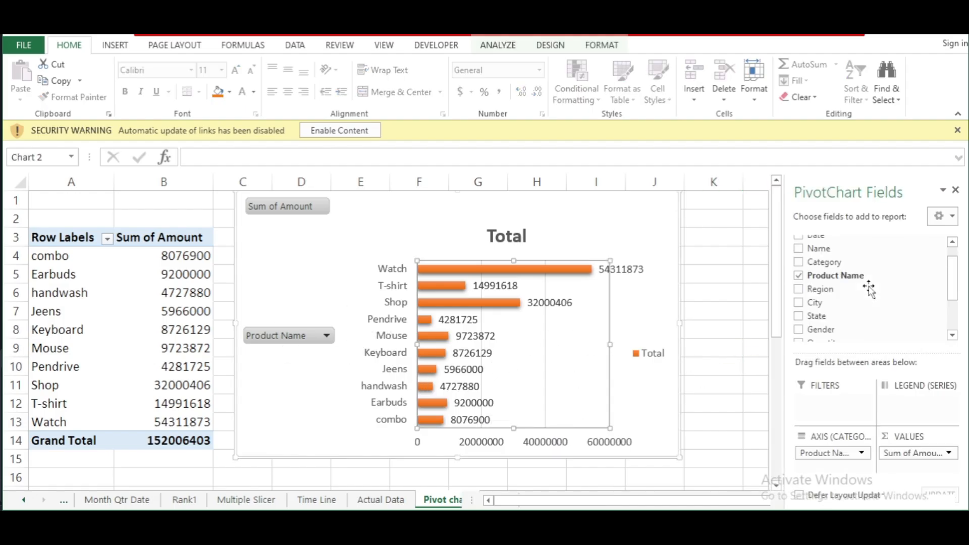
click(731, 291)
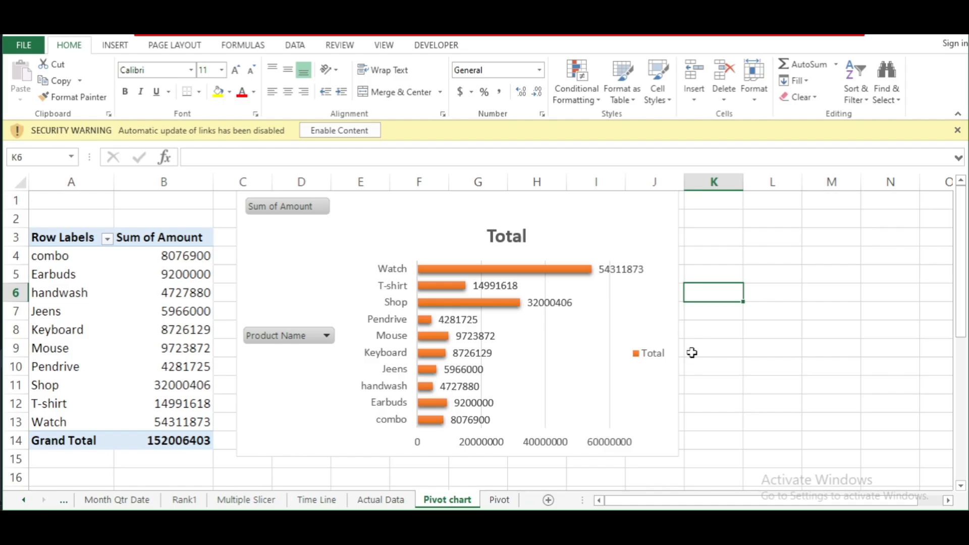
Replace the Product Name field in the pivot chart with Region and City as the axis categories
click(612, 331)
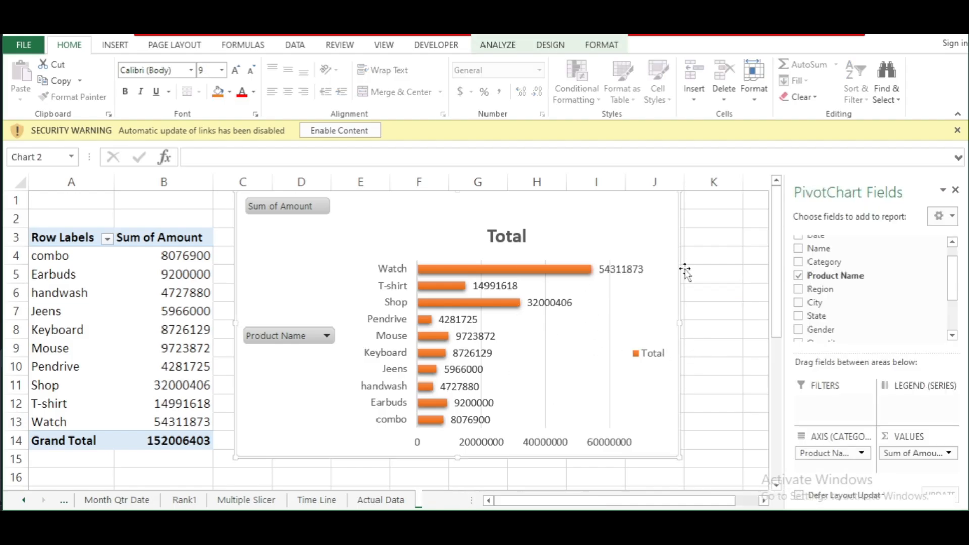
click(799, 276)
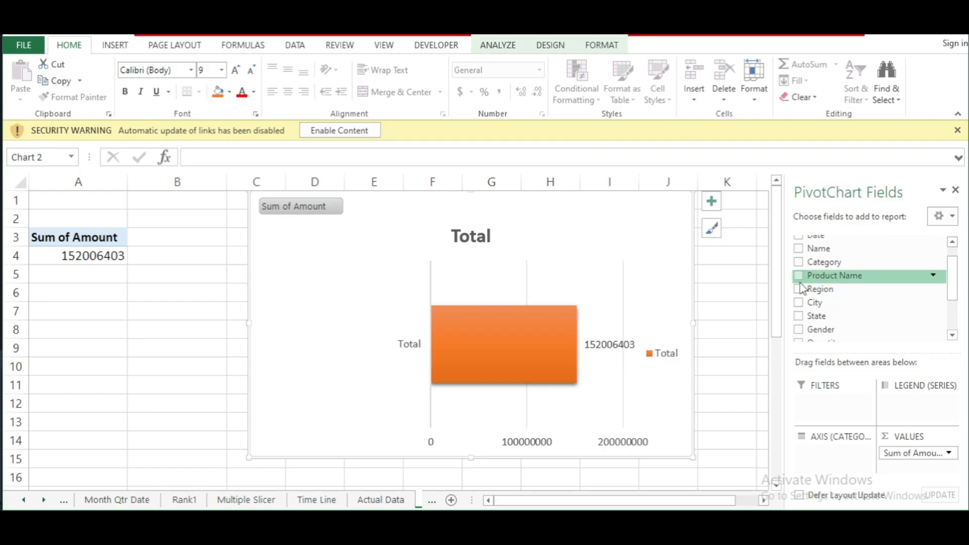
click(798, 289)
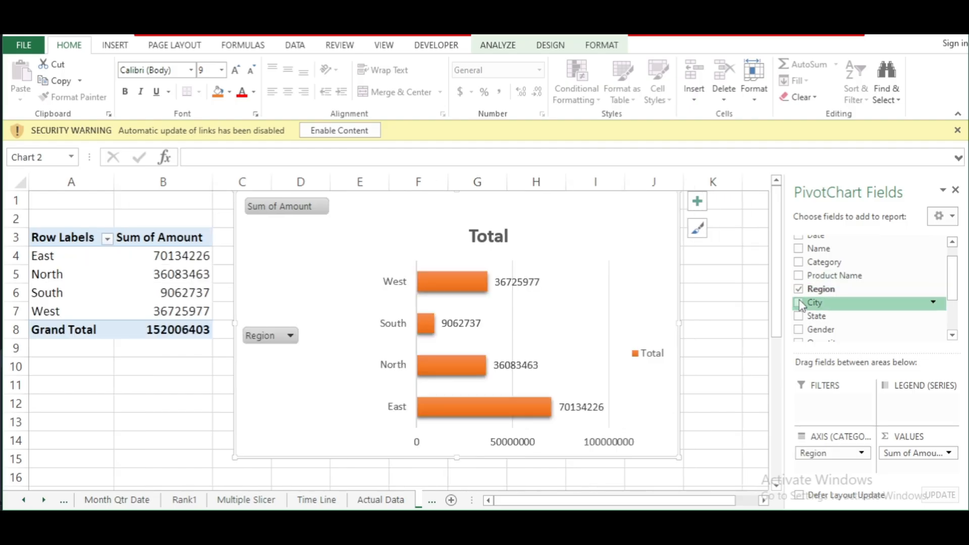
click(799, 302)
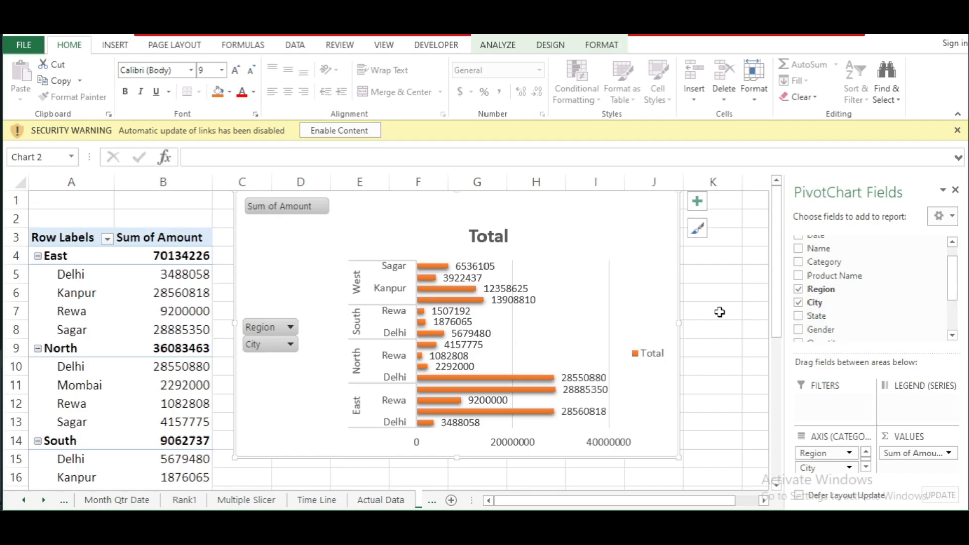
click(696, 294)
click(827, 329)
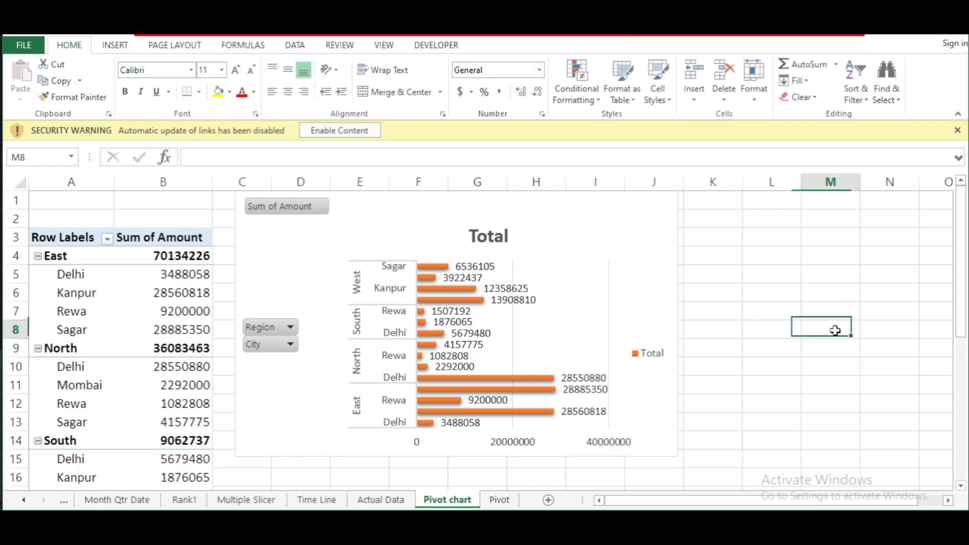
click(653, 338)
scroll(818, 322, down, 2)
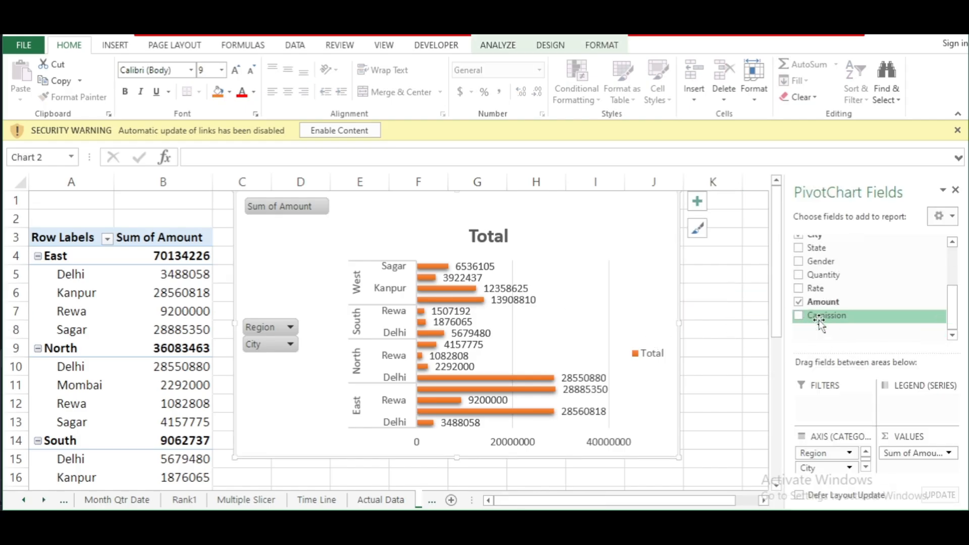
click(714, 348)
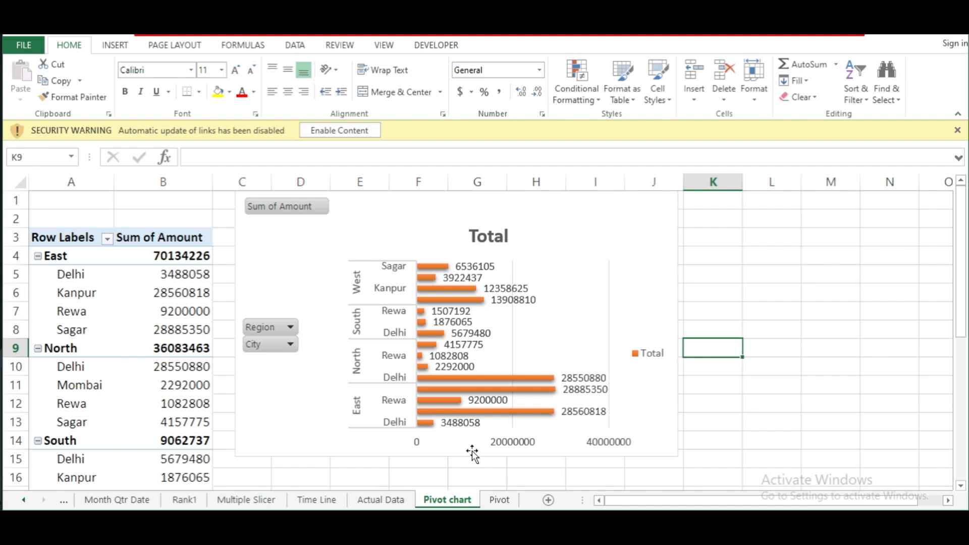
click(559, 471)
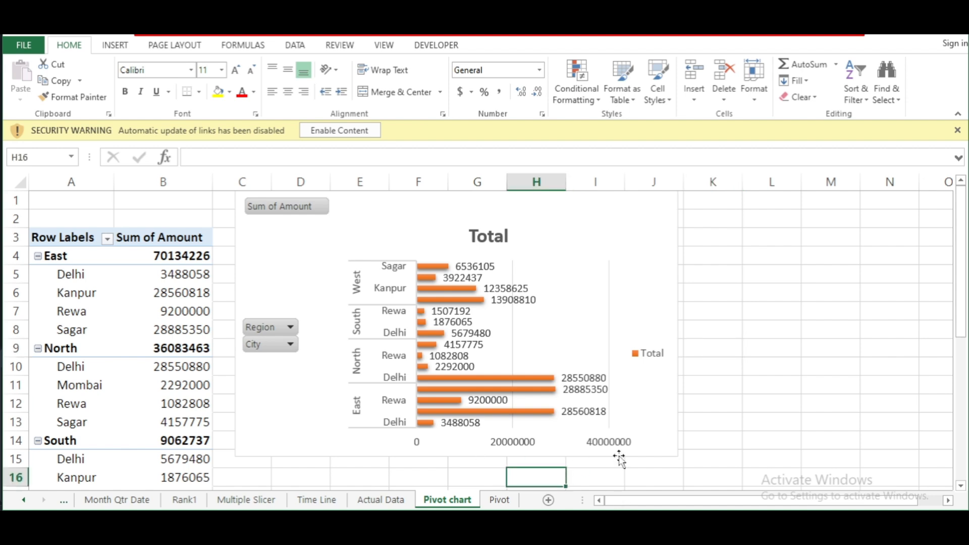
click(722, 415)
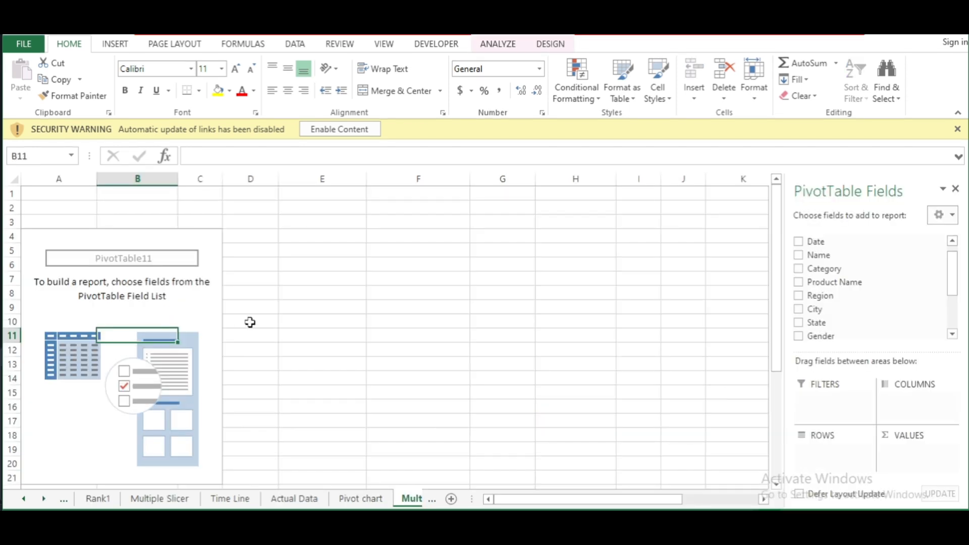
click(309, 309)
click(171, 296)
click(232, 341)
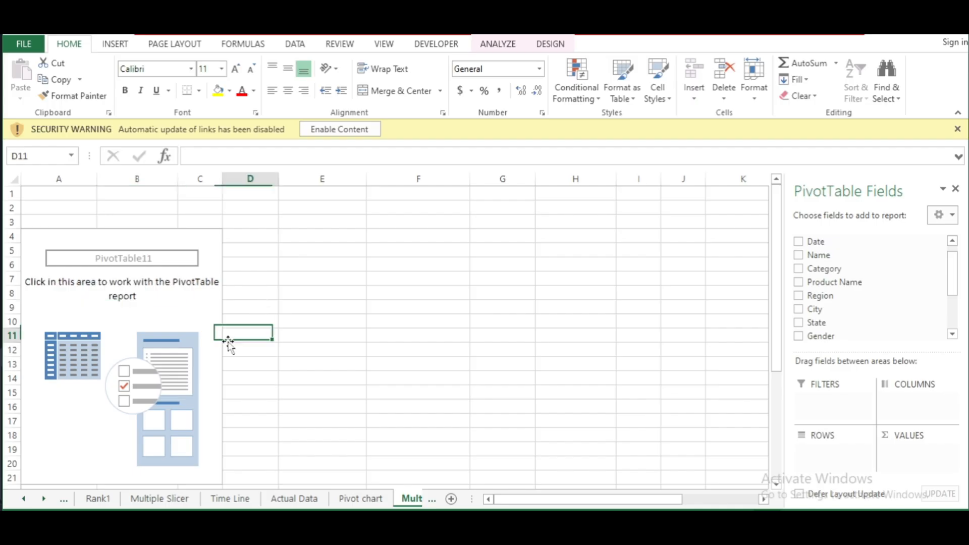
click(204, 322)
click(257, 318)
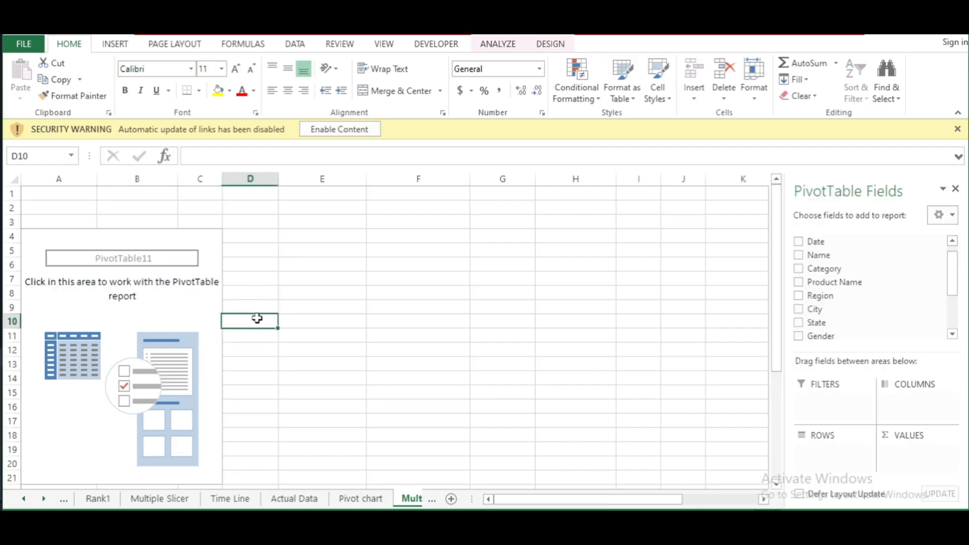
Lay out the empty pivot table with Category in the rows and Region in the columns
click(161, 319)
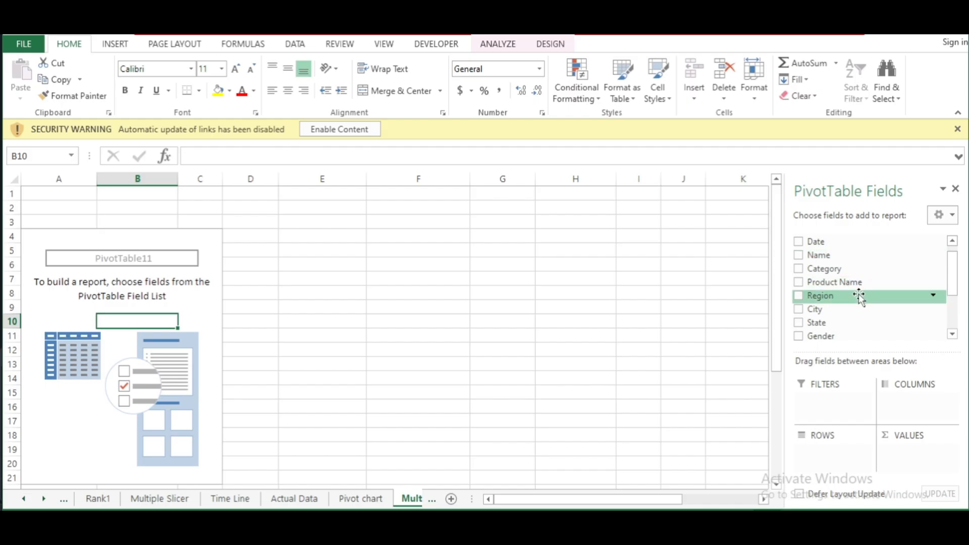
click(798, 269)
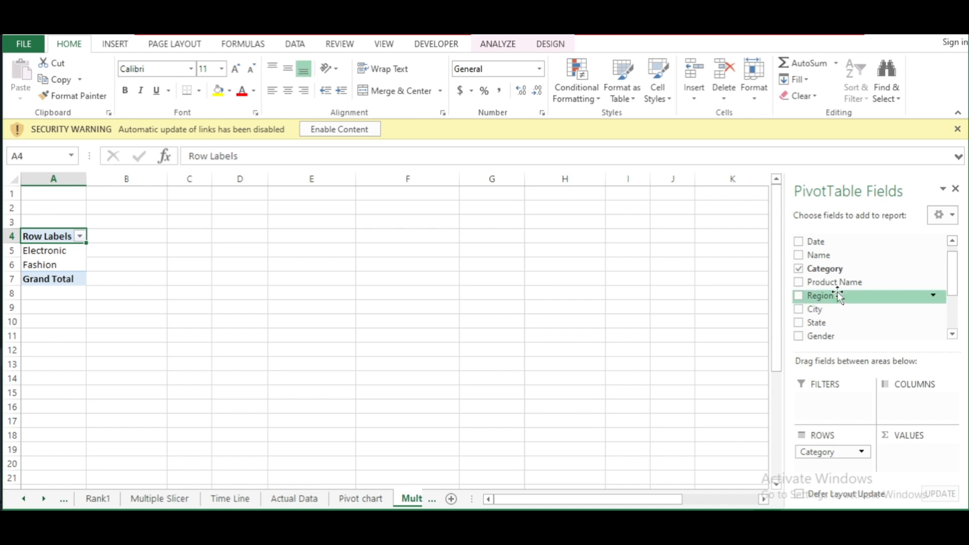
drag(807, 296, 908, 403)
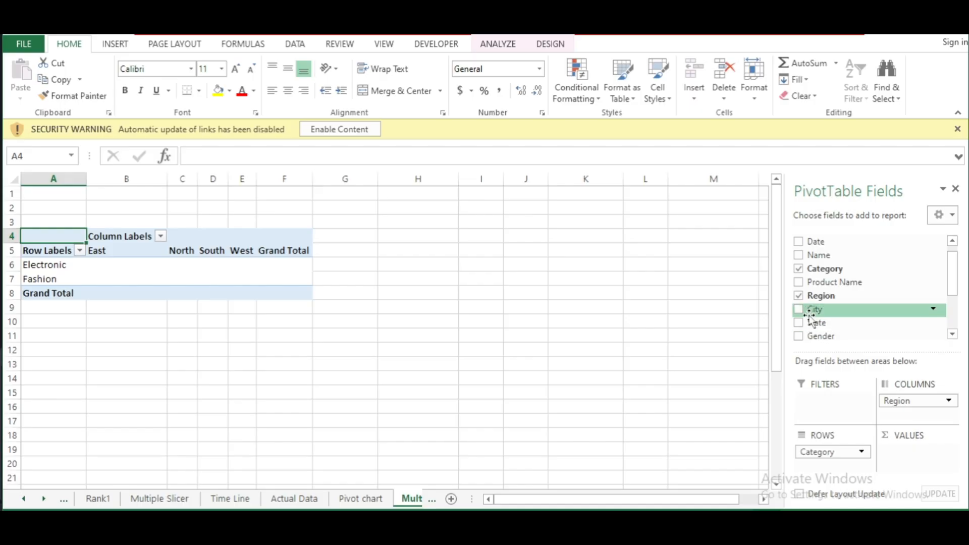
Add the Amount, Rate and Quantity fields to the pivot table's values as sums
scroll(823, 336, down, 2)
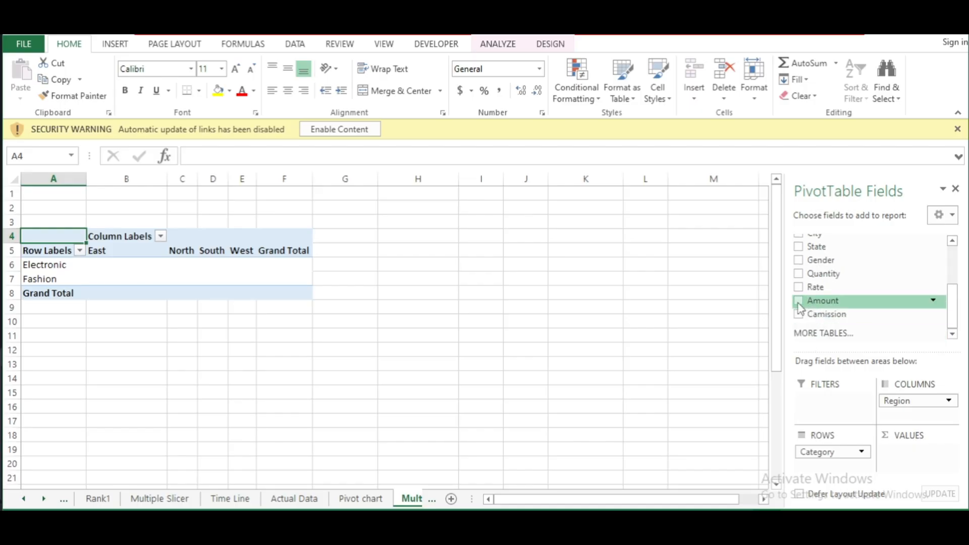
click(798, 301)
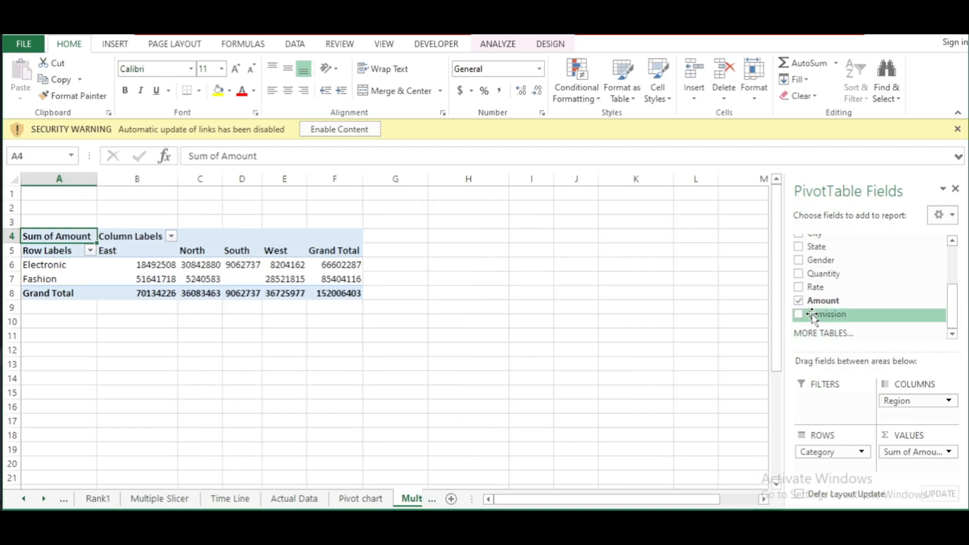
drag(797, 287, 891, 454)
scroll(822, 287, up, 2)
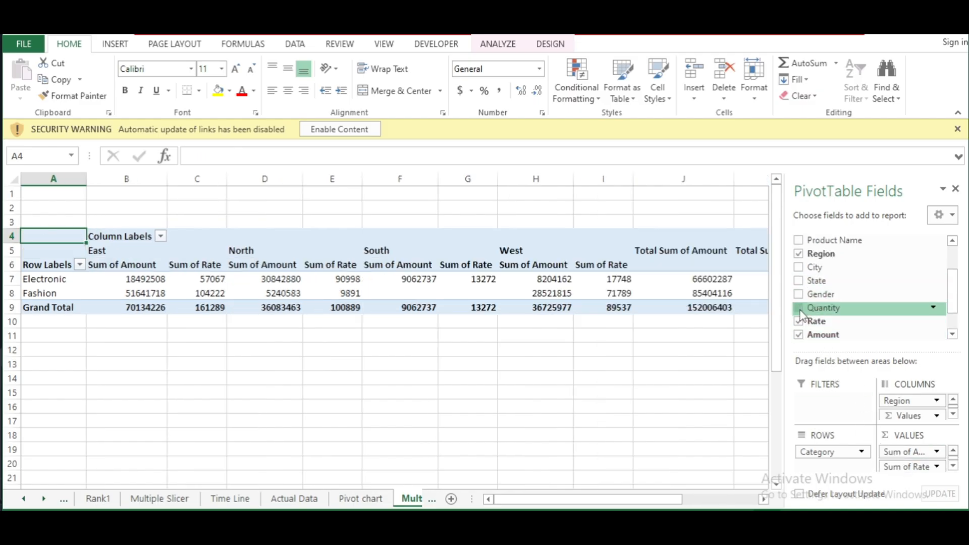
click(799, 308)
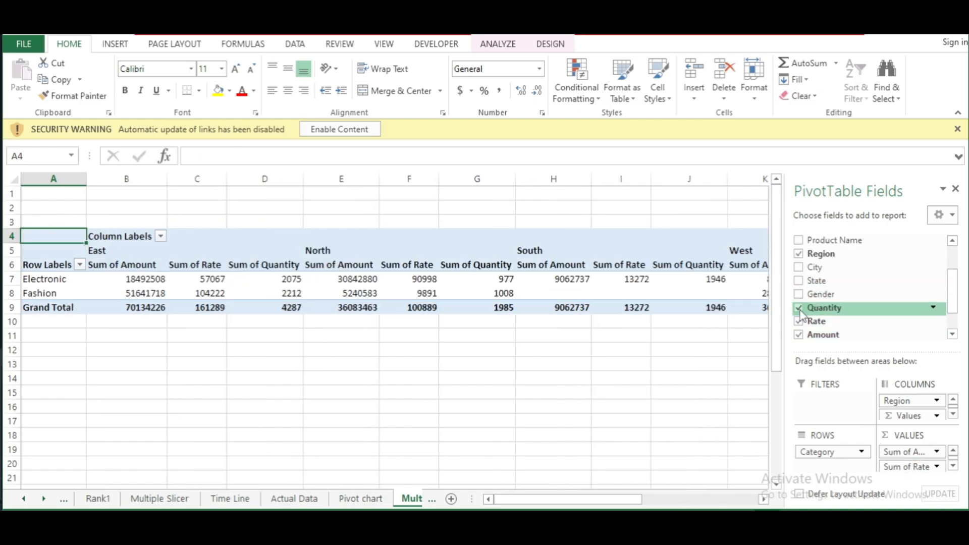
Add City and Product Name as nested row fields beneath Category
click(798, 268)
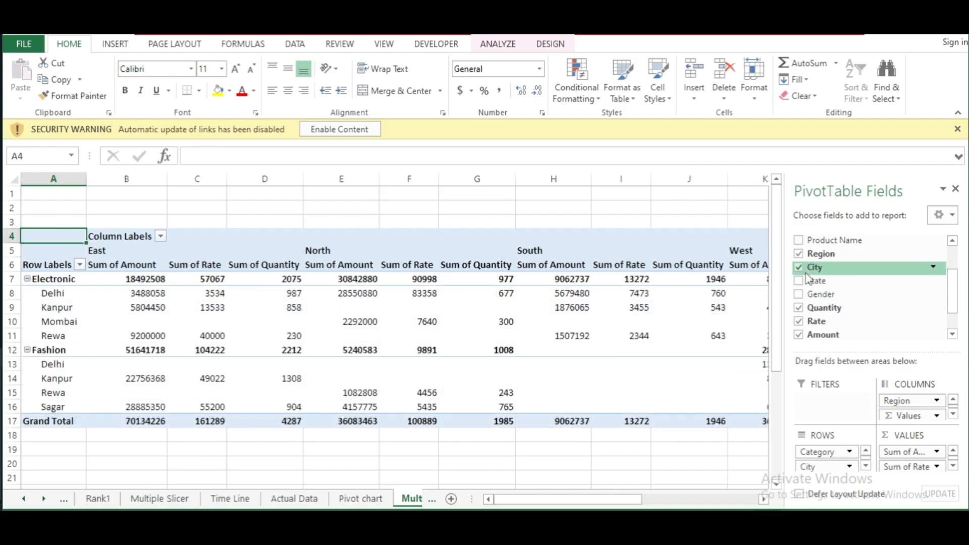
scroll(806, 275, up, 2)
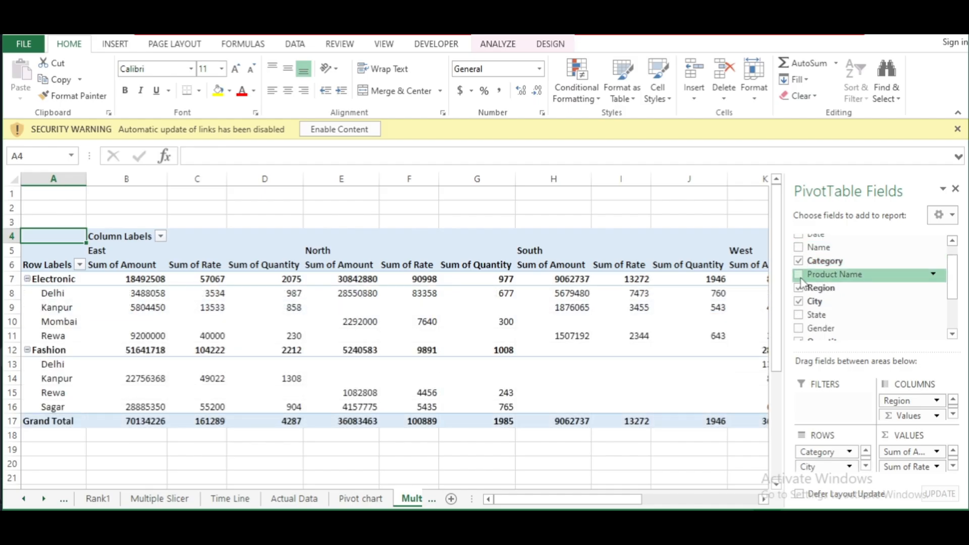
click(798, 274)
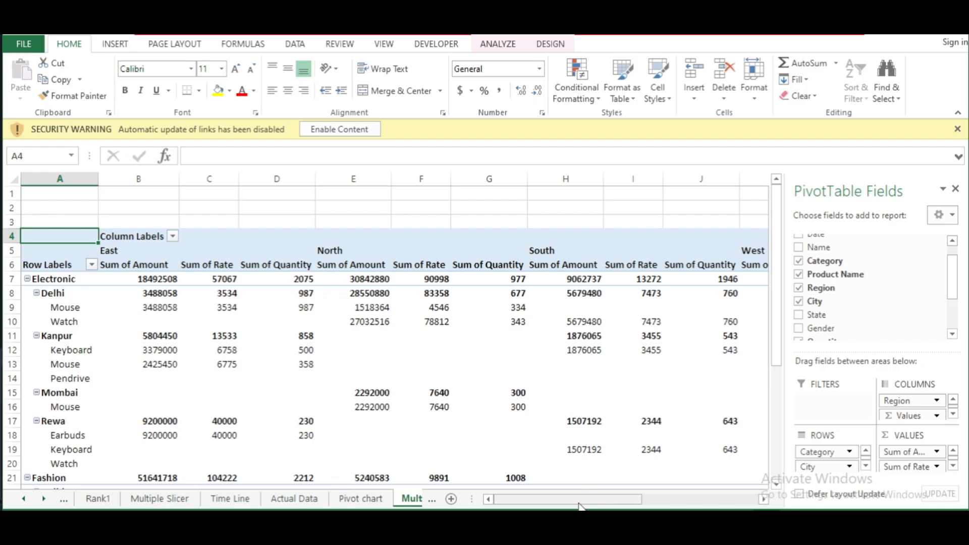
Examine the expanded pivot table's city and product rows down to the grand total and back to its header rows
click(655, 409)
drag(611, 504, 472, 440)
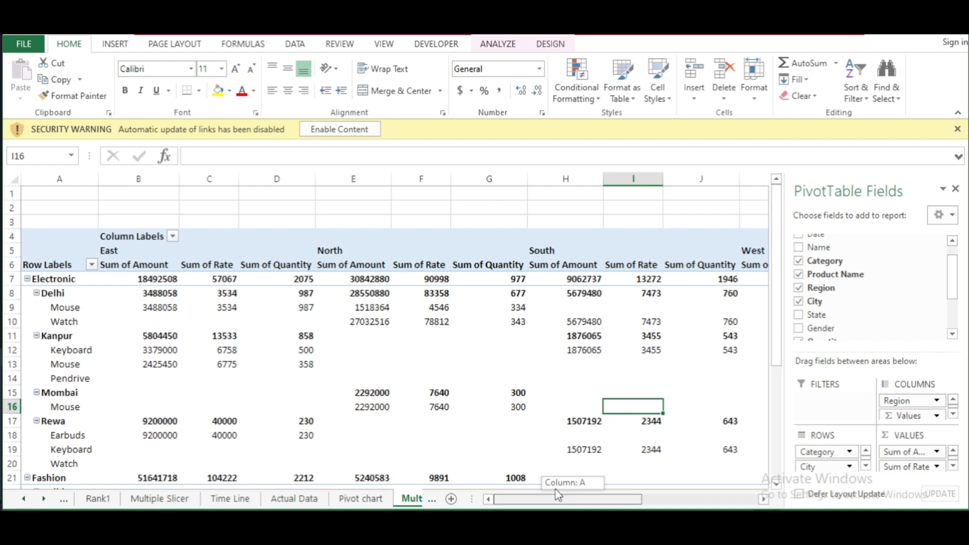
click(522, 381)
scroll(659, 338, down, 5)
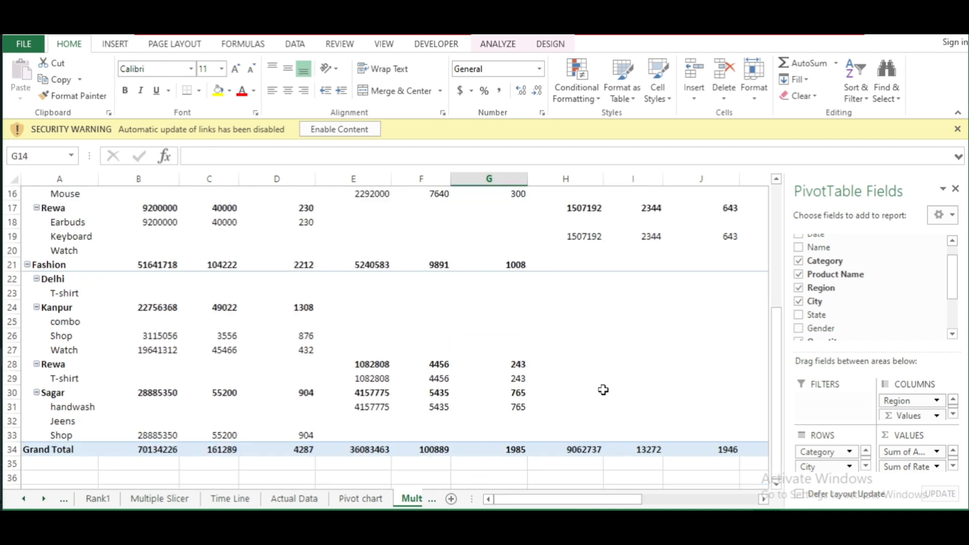
scroll(600, 391, up, 2)
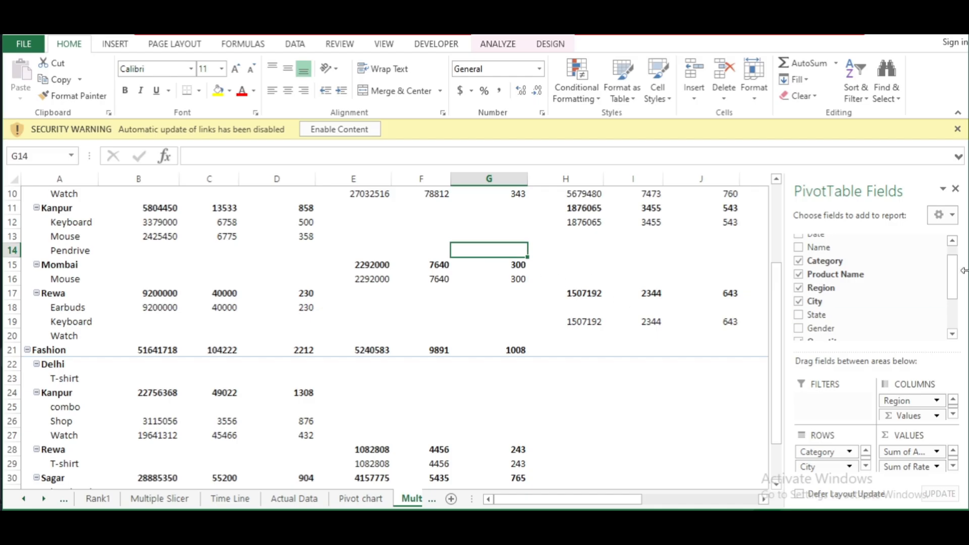
click(522, 338)
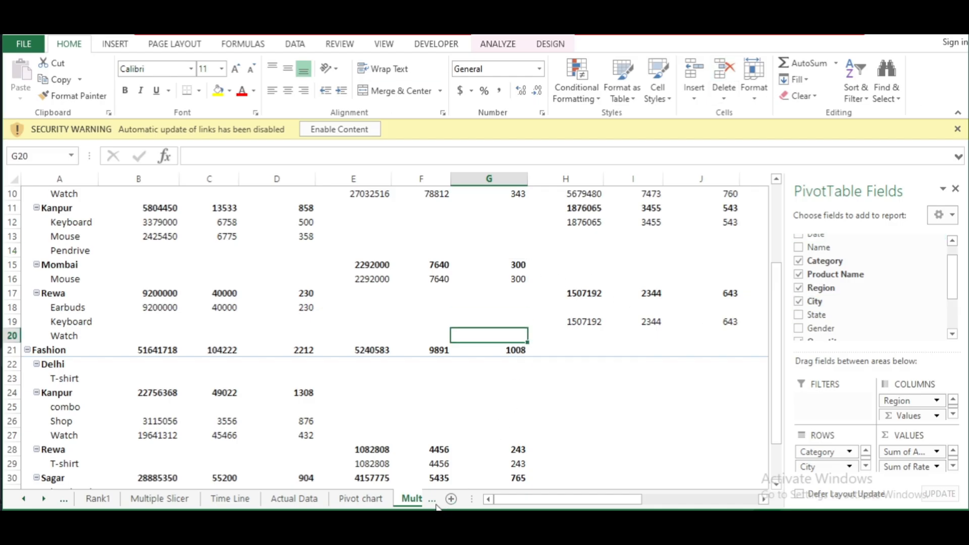
click(435, 368)
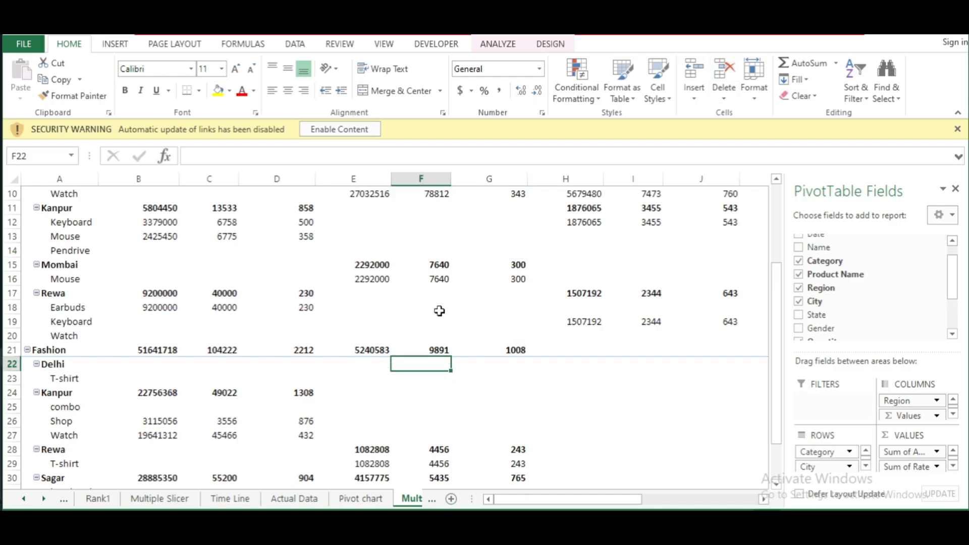
click(576, 376)
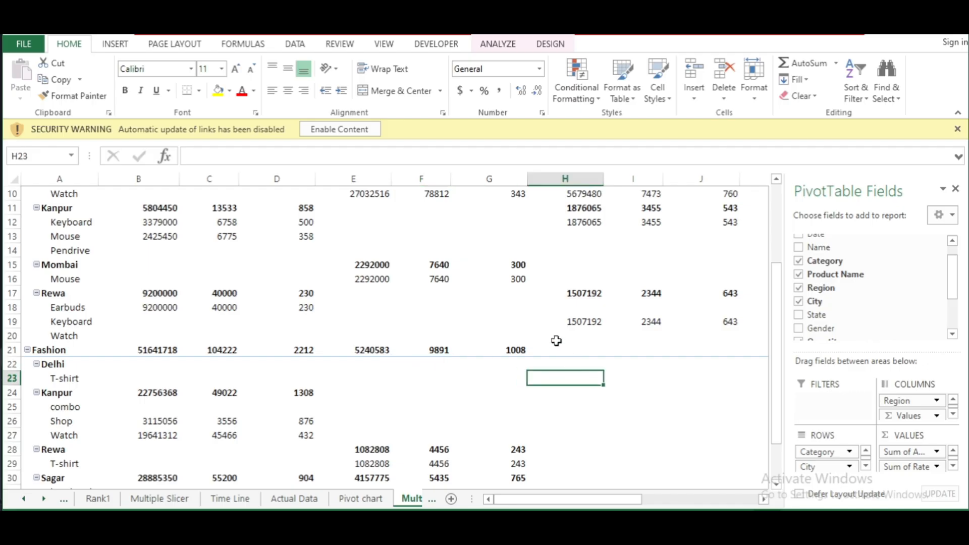
scroll(476, 288, up, 3)
click(453, 359)
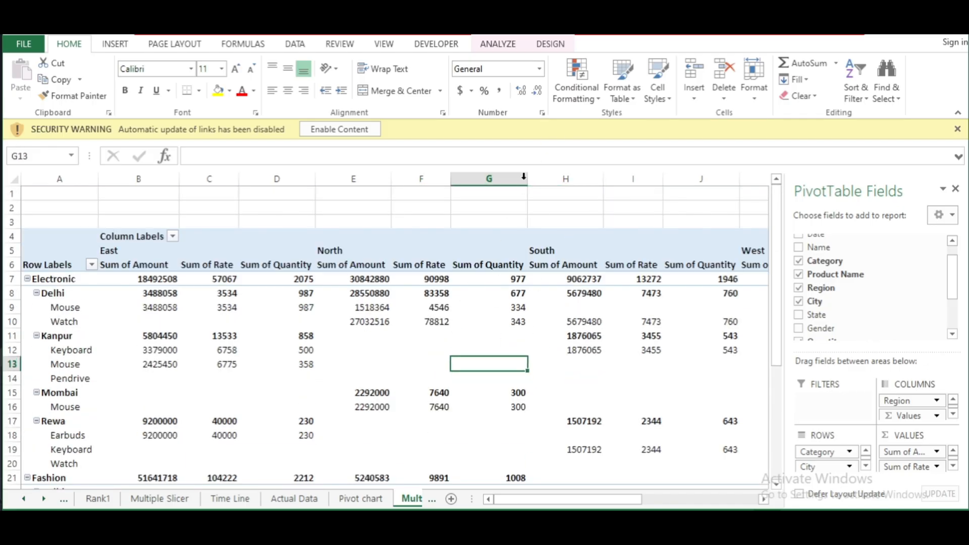
Check whether the pivot table's options offer report filter pages while no filter field is set
click(498, 44)
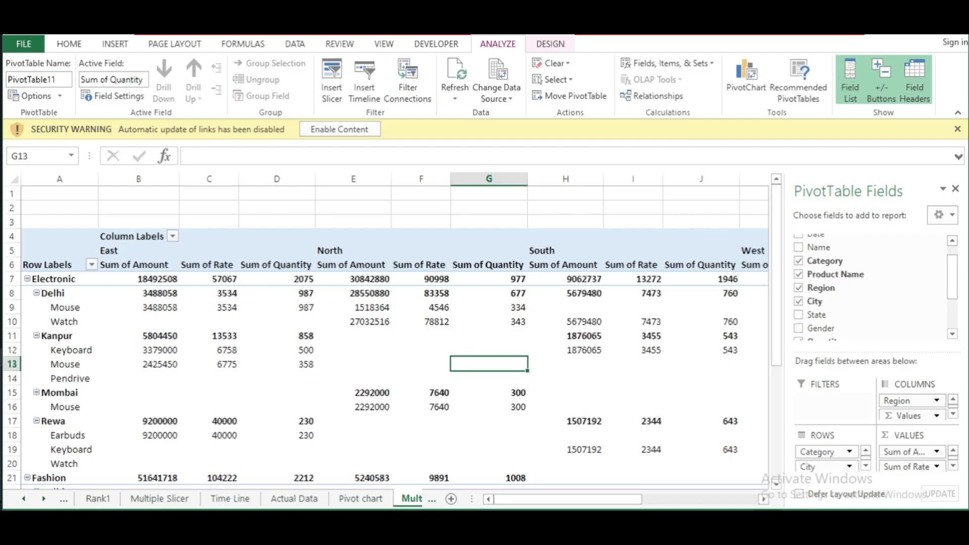
click(60, 96)
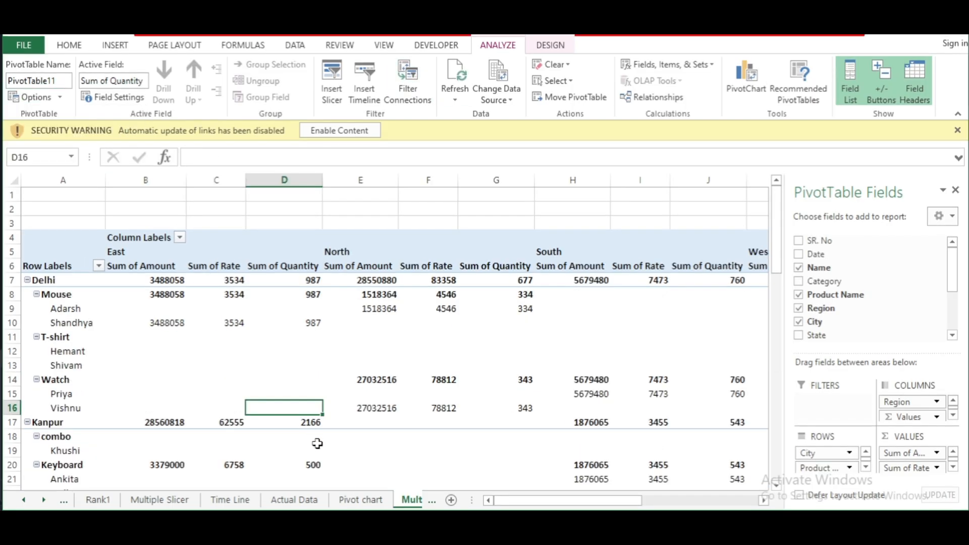
click(393, 312)
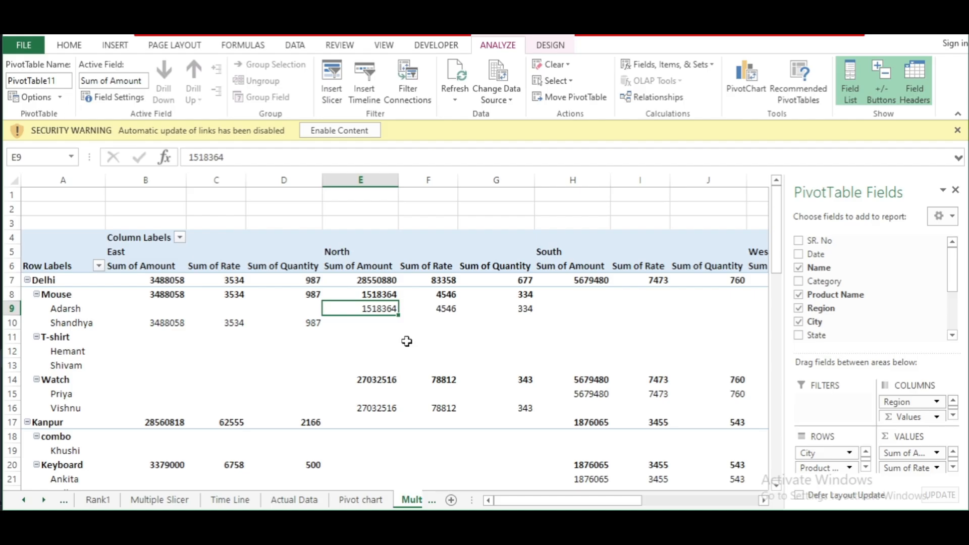
click(432, 408)
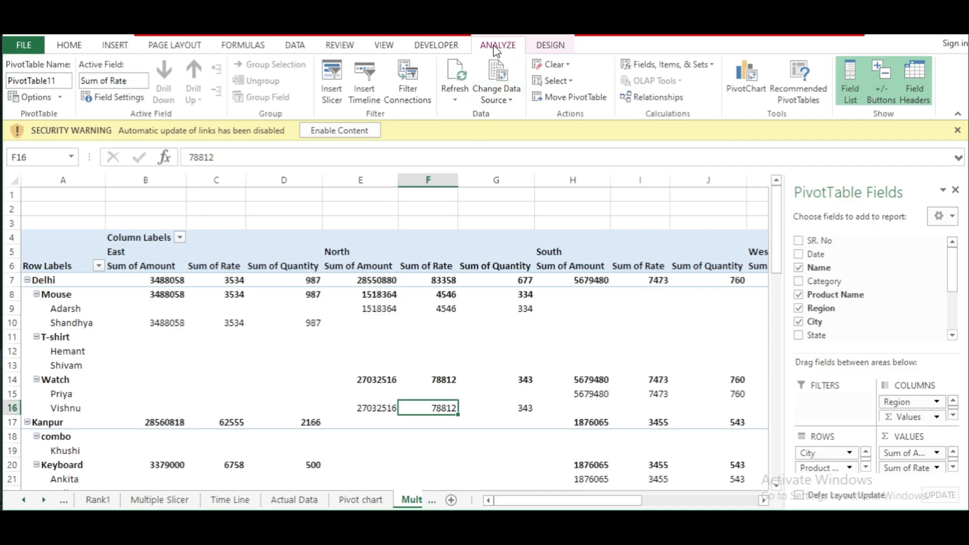
click(59, 97)
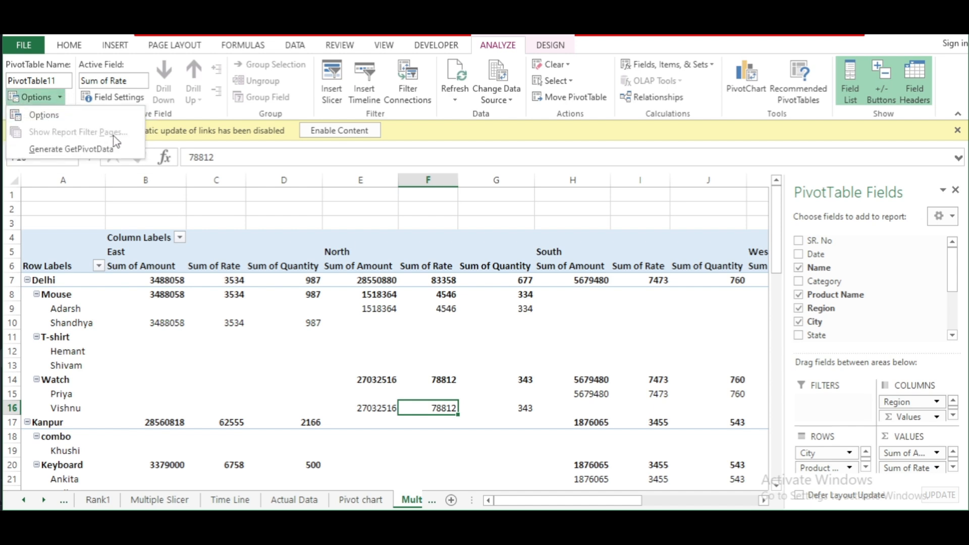
key(Escape)
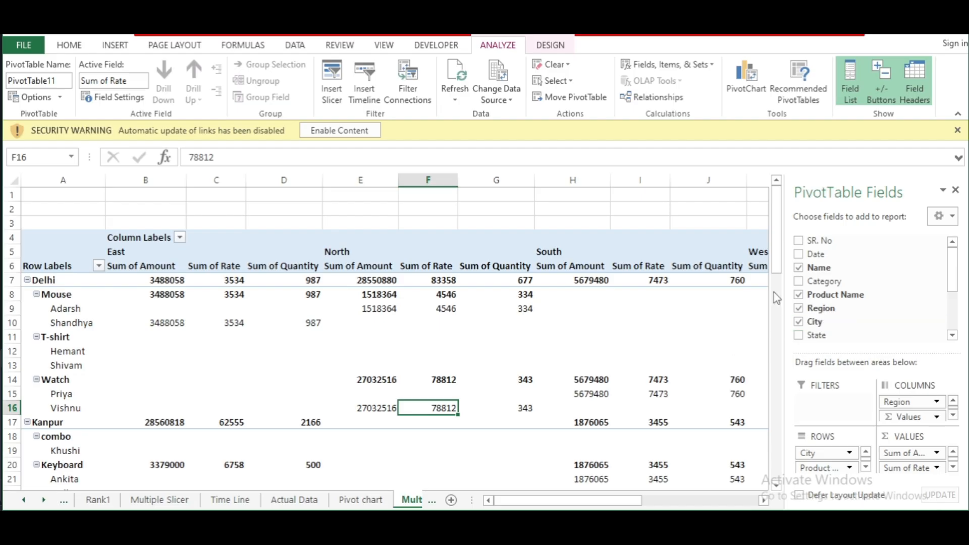
Place Category in the pivot table's report filter and check which fields are offered for report filter pages
drag(802, 281, 818, 400)
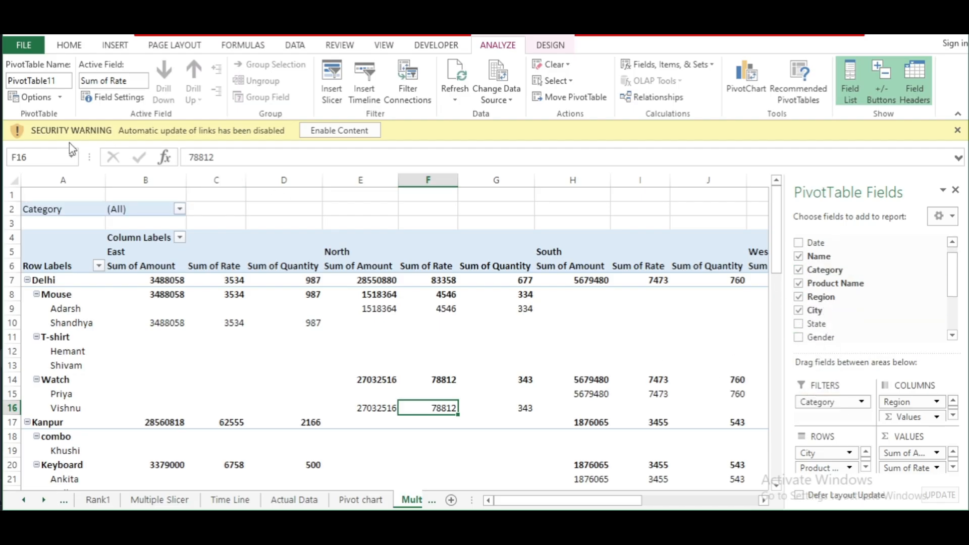
click(61, 98)
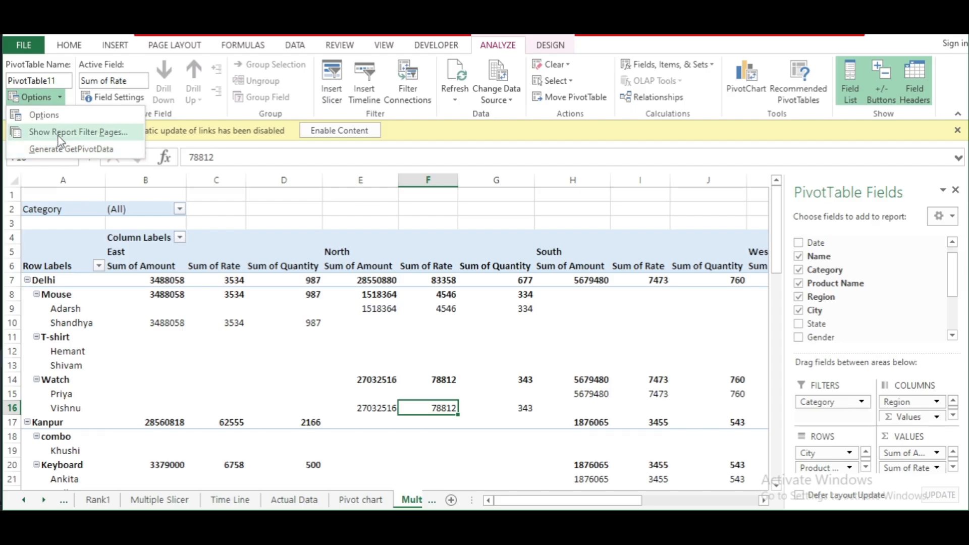
click(98, 134)
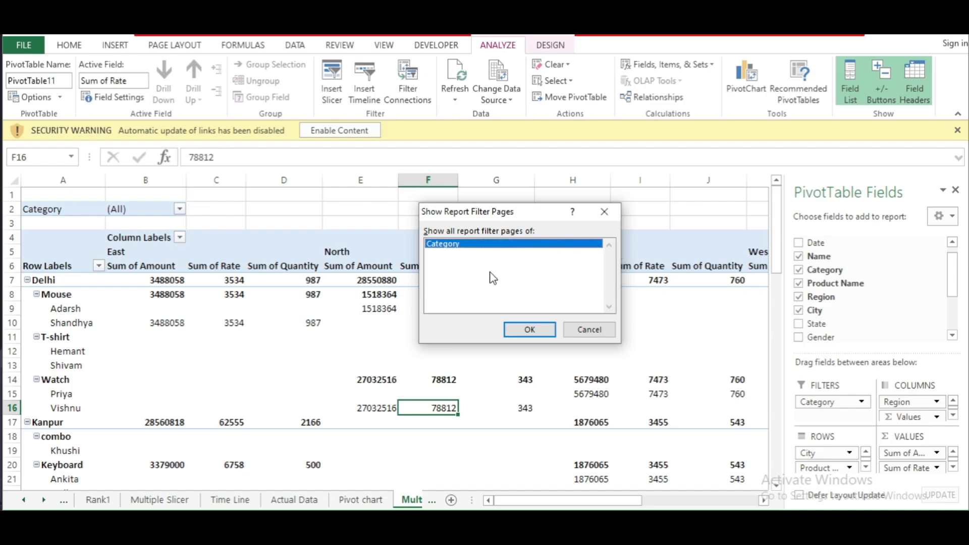
click(604, 211)
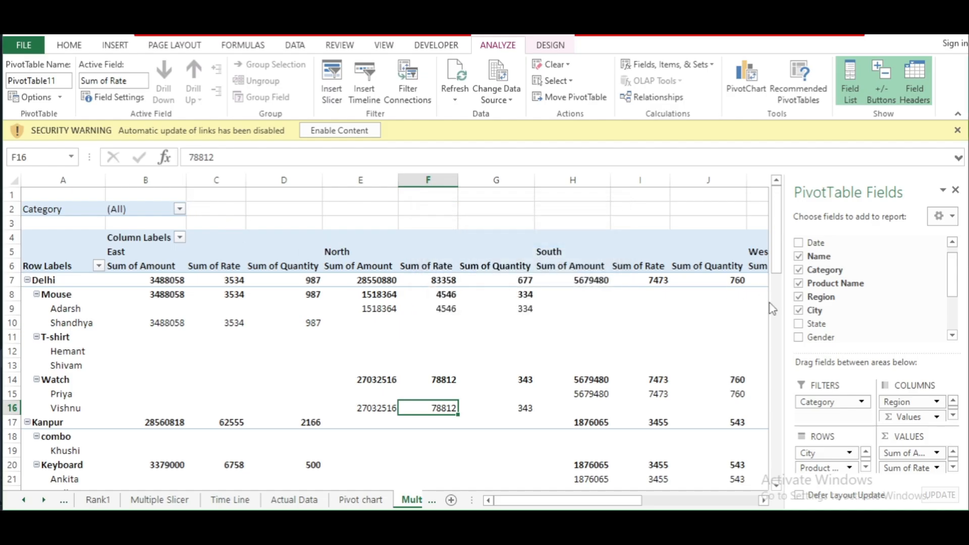
Add State, Date and Gender as further nested row fields of the pivot table
click(798, 324)
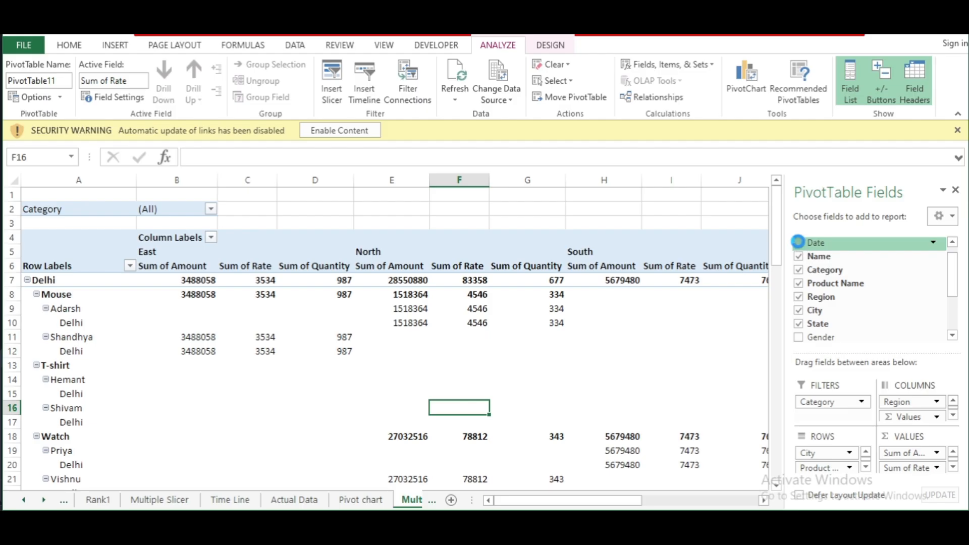
click(798, 243)
scroll(817, 305, down, 2)
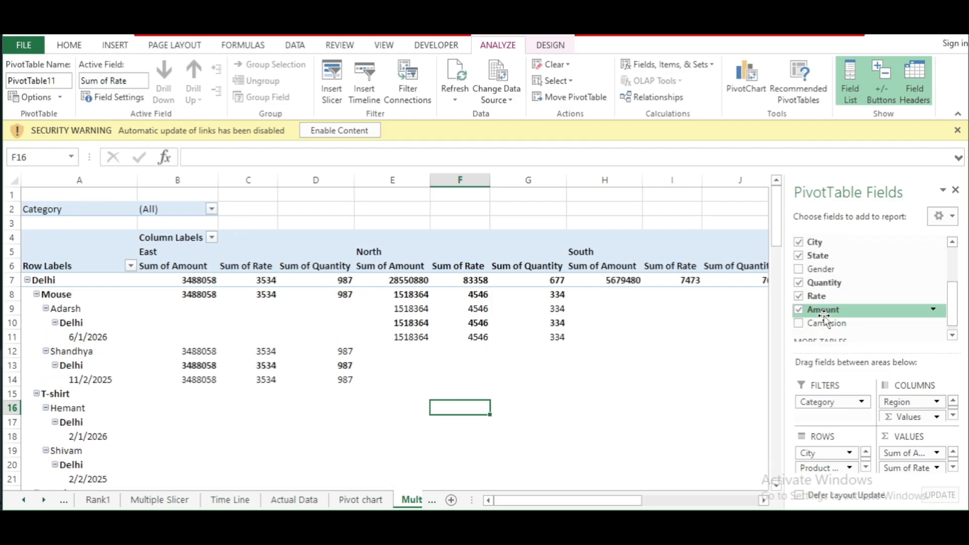
click(799, 270)
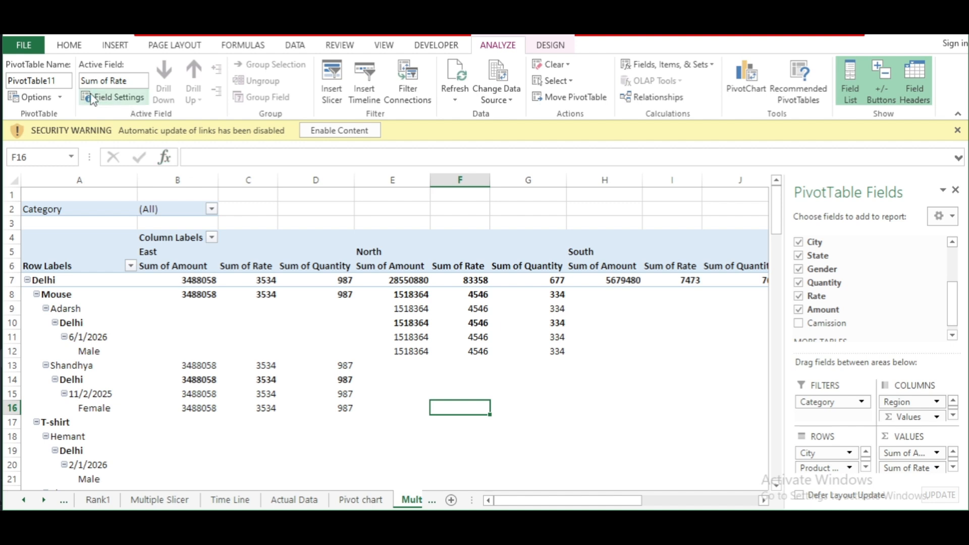
drag(563, 500, 56, 117)
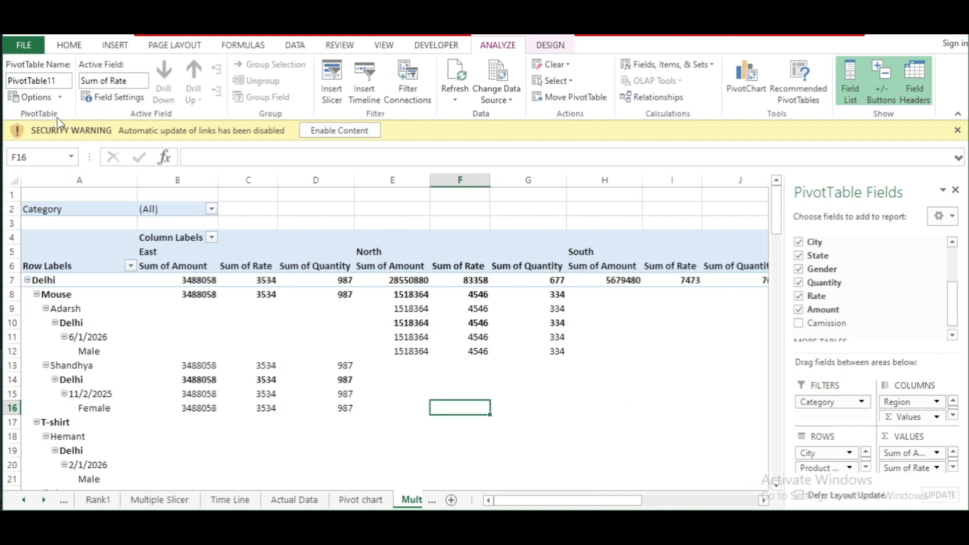
Generate separate report filter pages for Category and view the resulting Fashion sheet
click(61, 98)
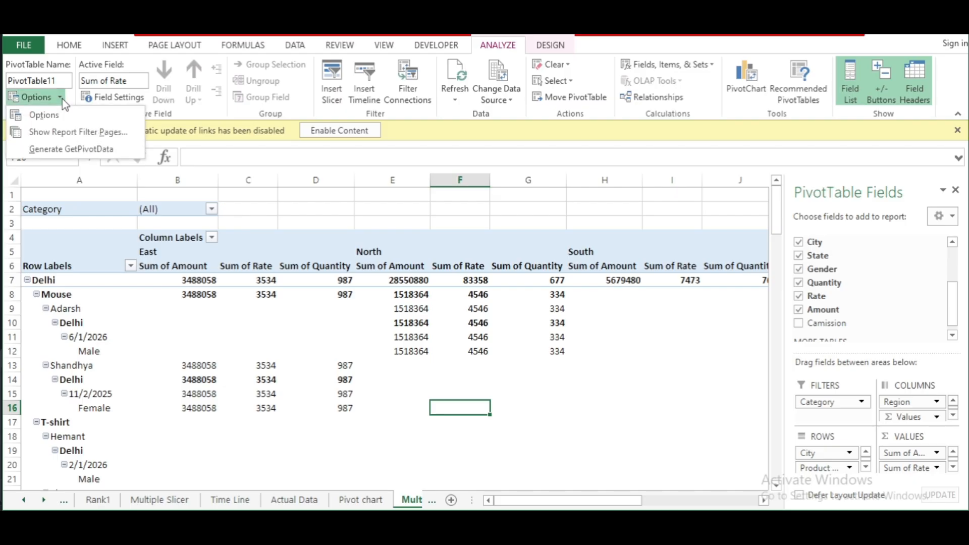
click(75, 133)
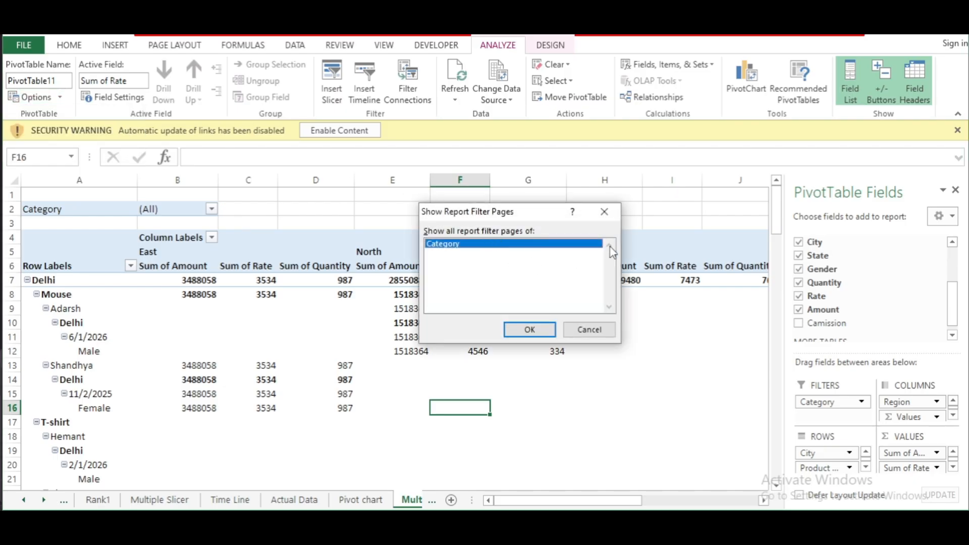
click(530, 328)
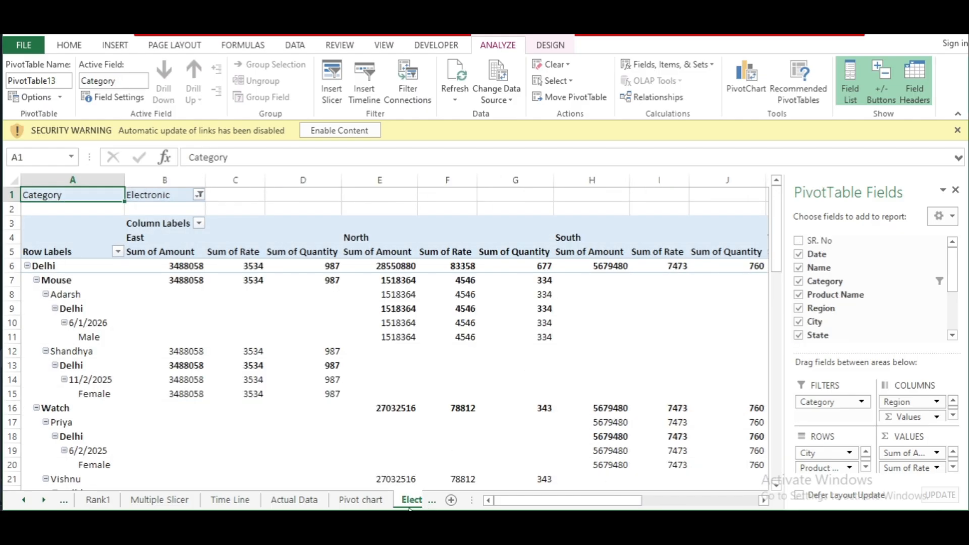
click(431, 501)
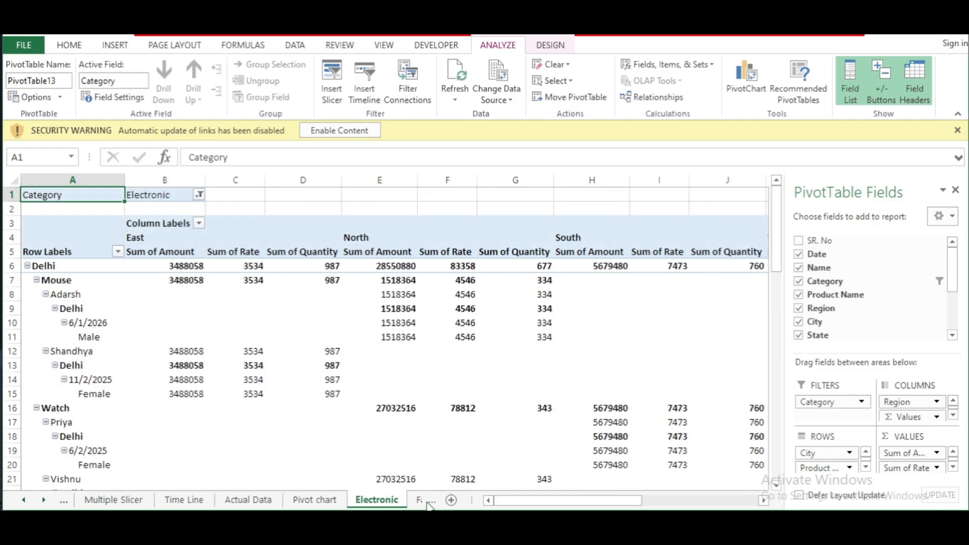
click(419, 500)
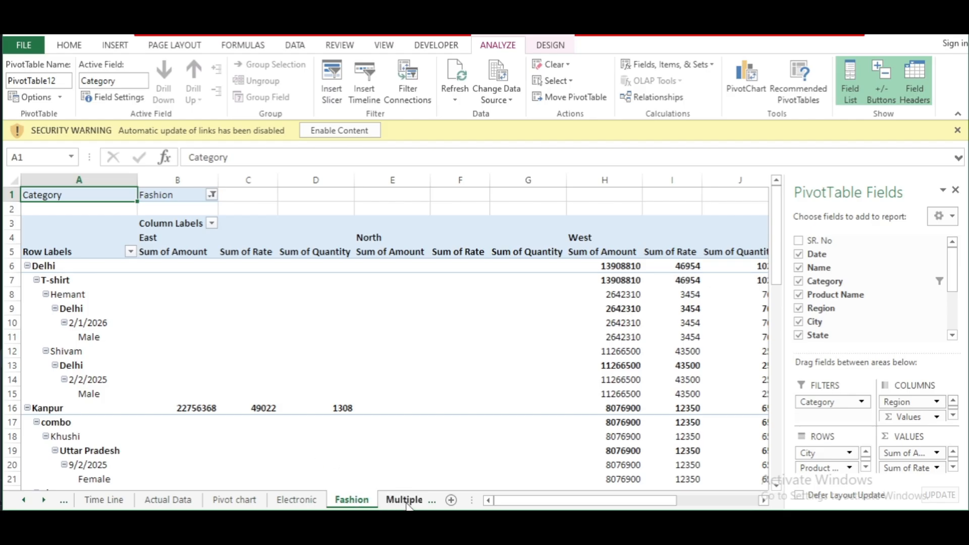
Remove the Name and Region fields from the pivot table on the Electronic sheet
click(295, 501)
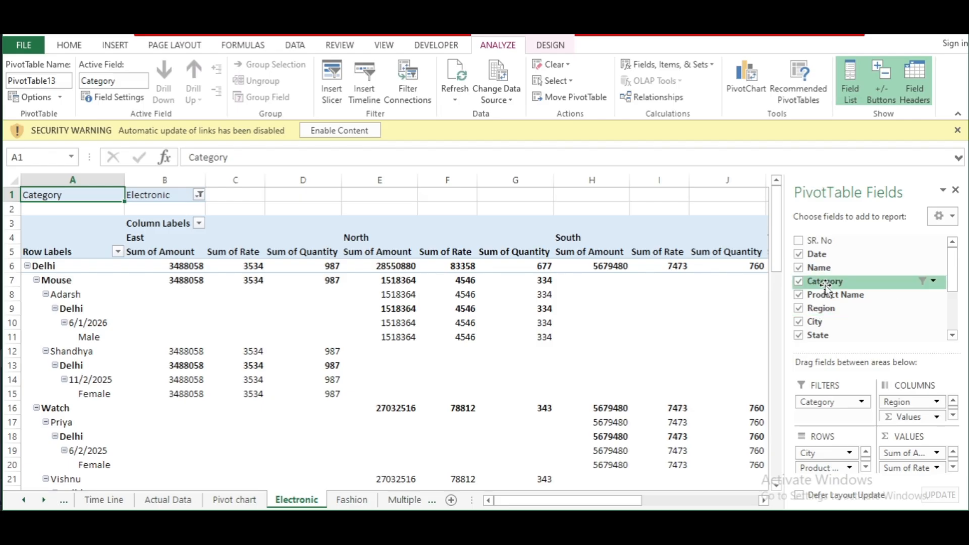
click(798, 268)
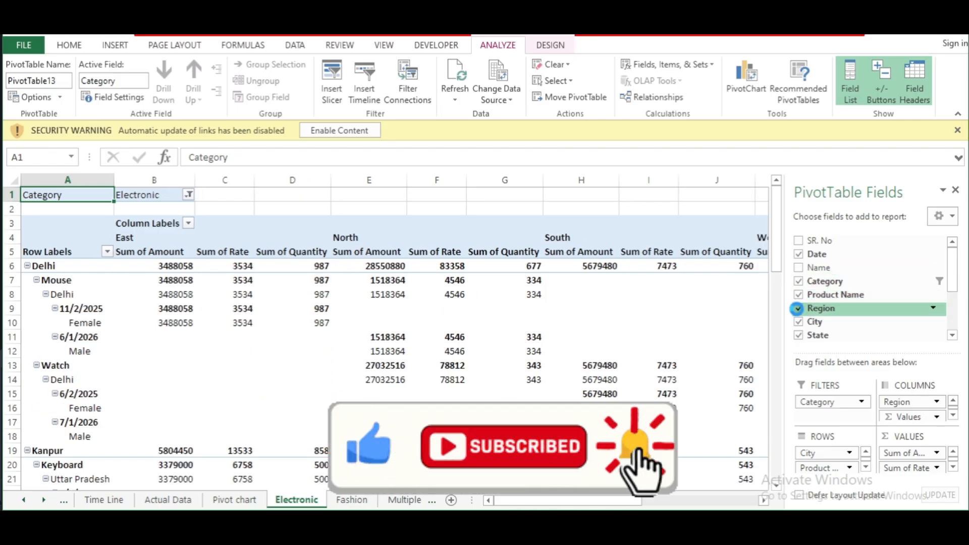
click(798, 309)
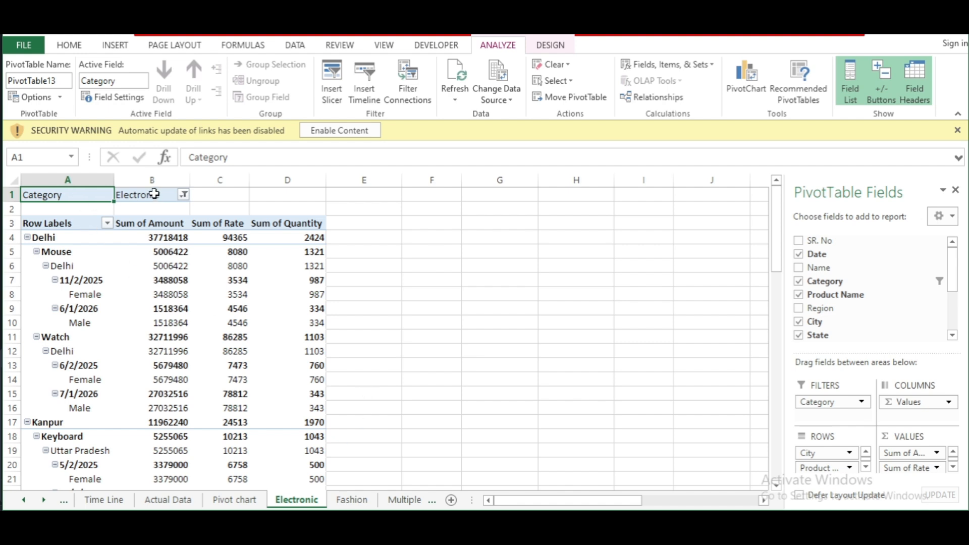
click(381, 394)
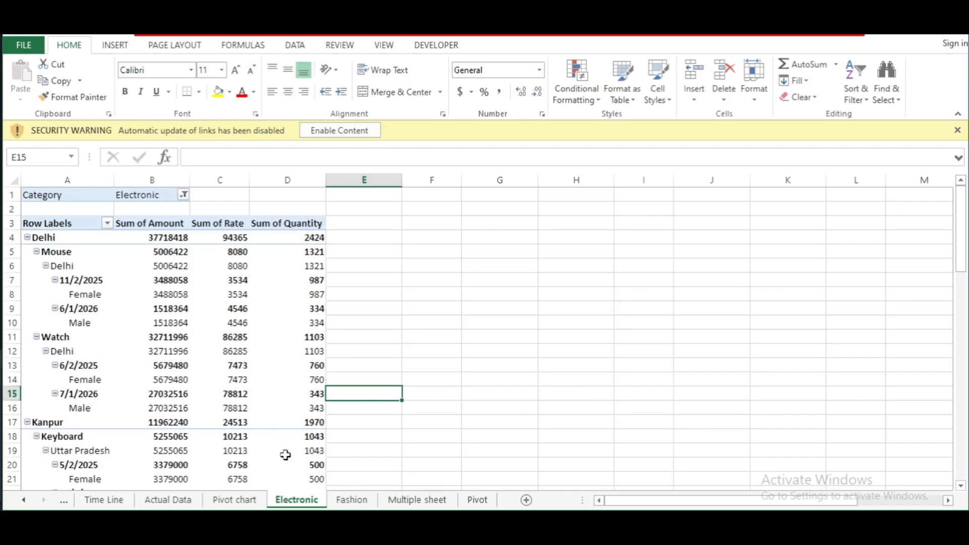
Compare the pivot tables on the Fashion and Electronic report filter sheets, ending on the Fashion sheet
click(348, 500)
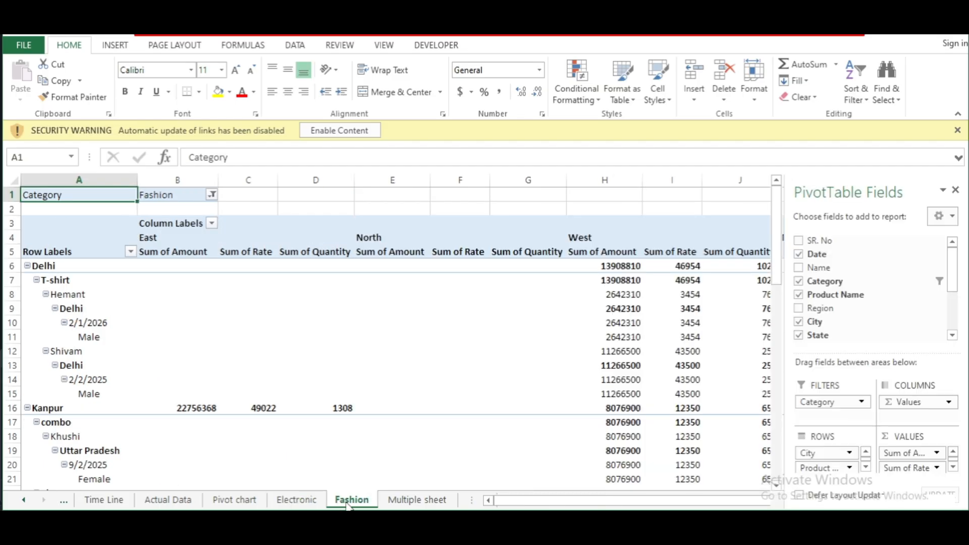
click(382, 398)
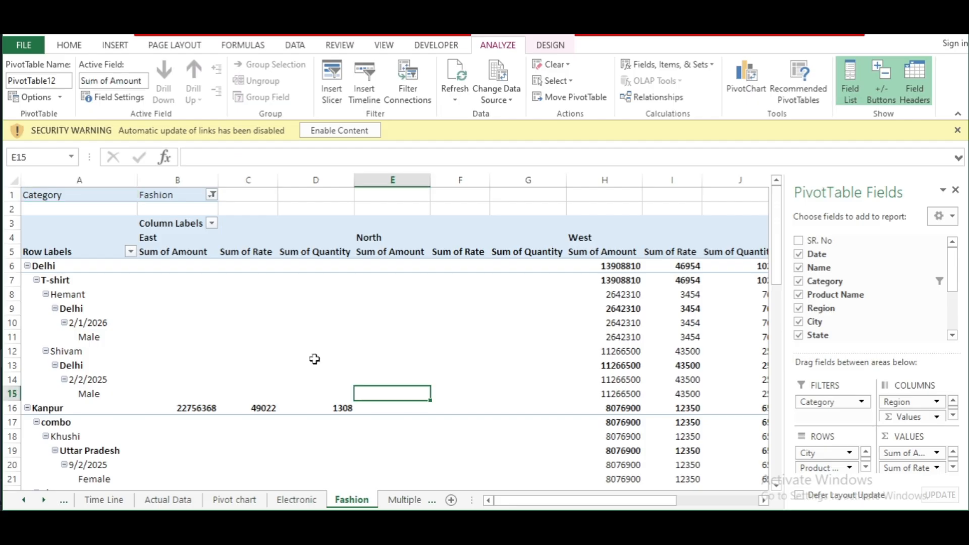
click(294, 501)
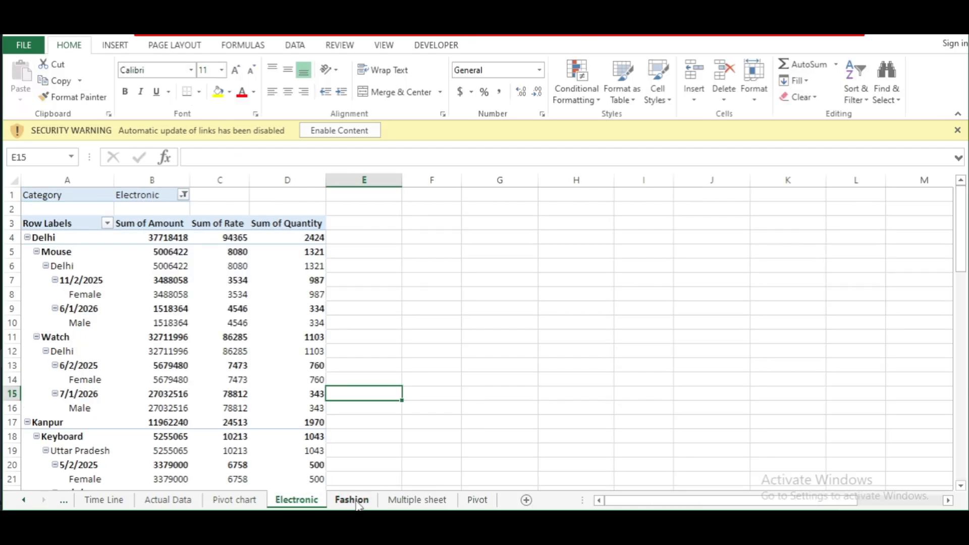
click(351, 499)
click(468, 382)
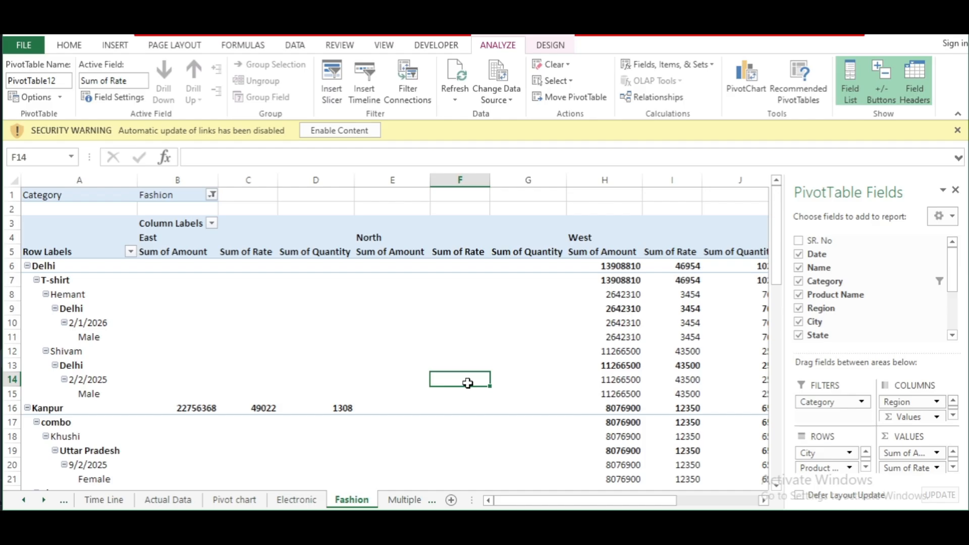
mouse_move(468, 383)
click(362, 348)
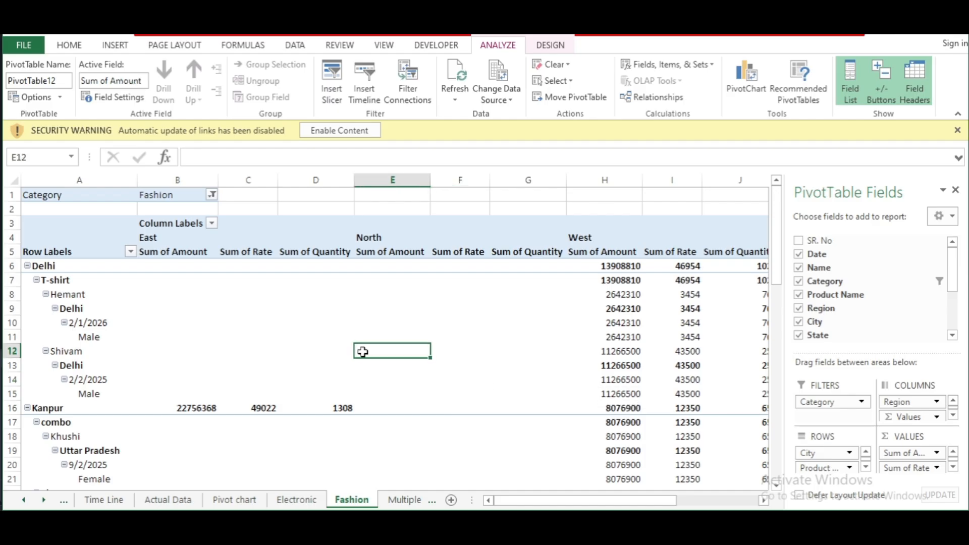
click(478, 351)
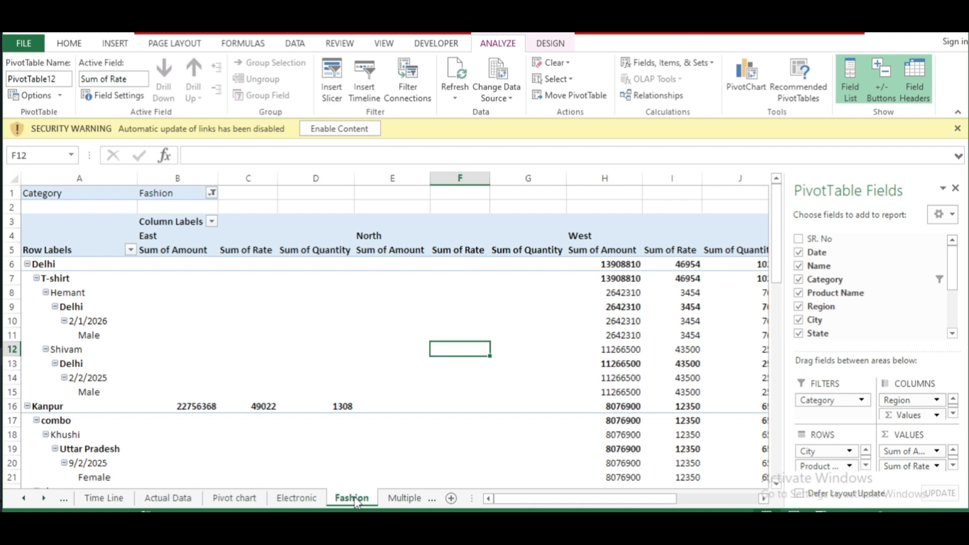
click(297, 373)
click(503, 354)
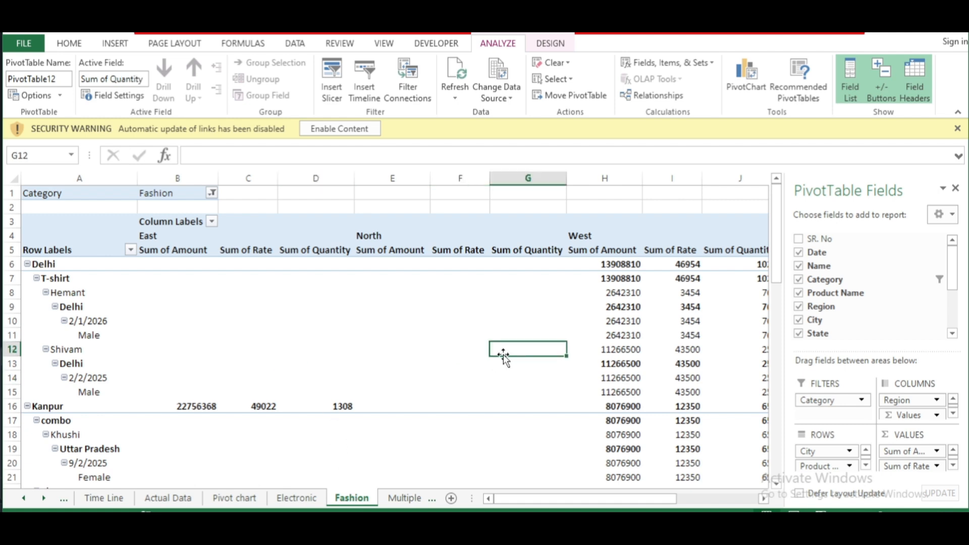
click(536, 388)
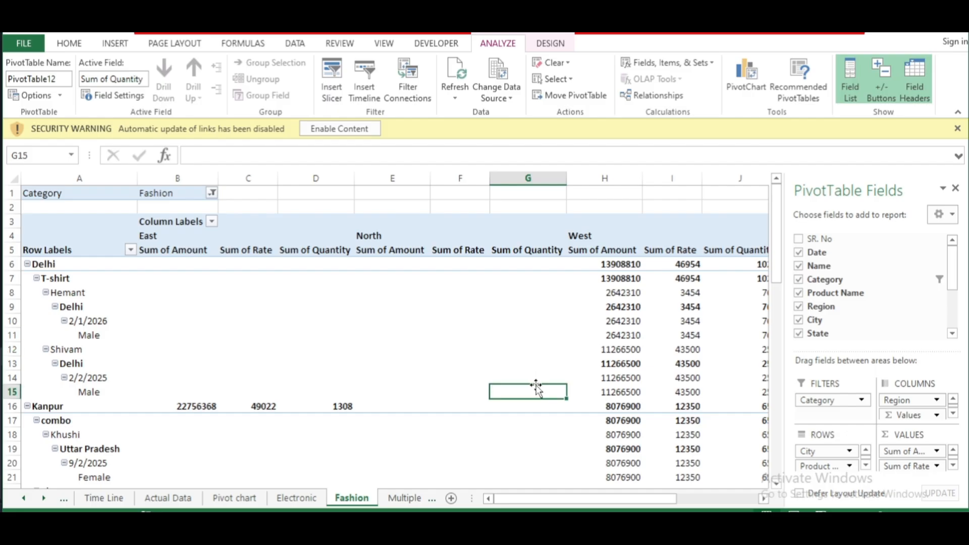